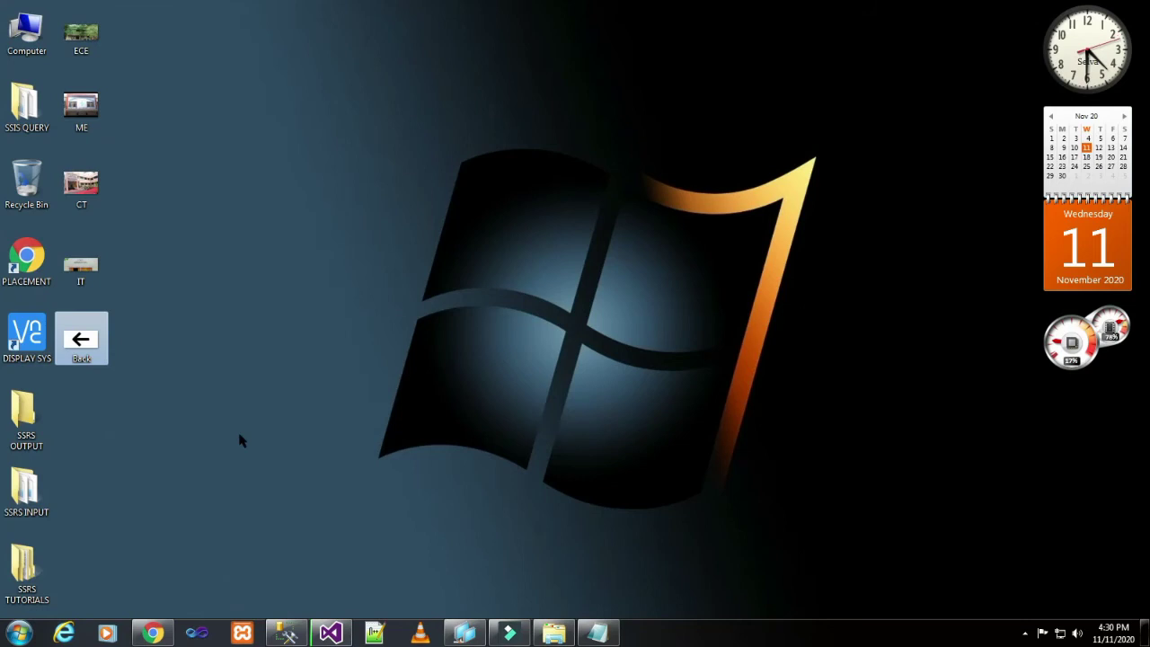
Switch to SQL Server Management Studio, run the Customer_01 query and examine the returned rows and their Department values
{"action": "left_click", "coordinate": [287, 633]}
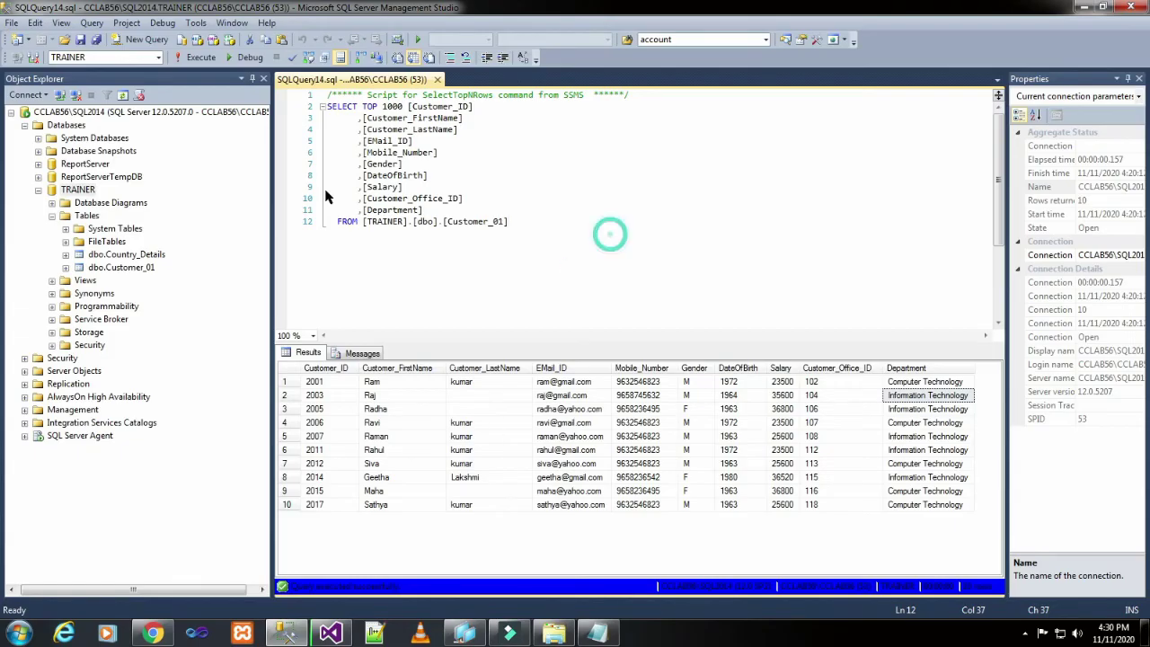
{"action": "left_click", "coordinate": [198, 56]}
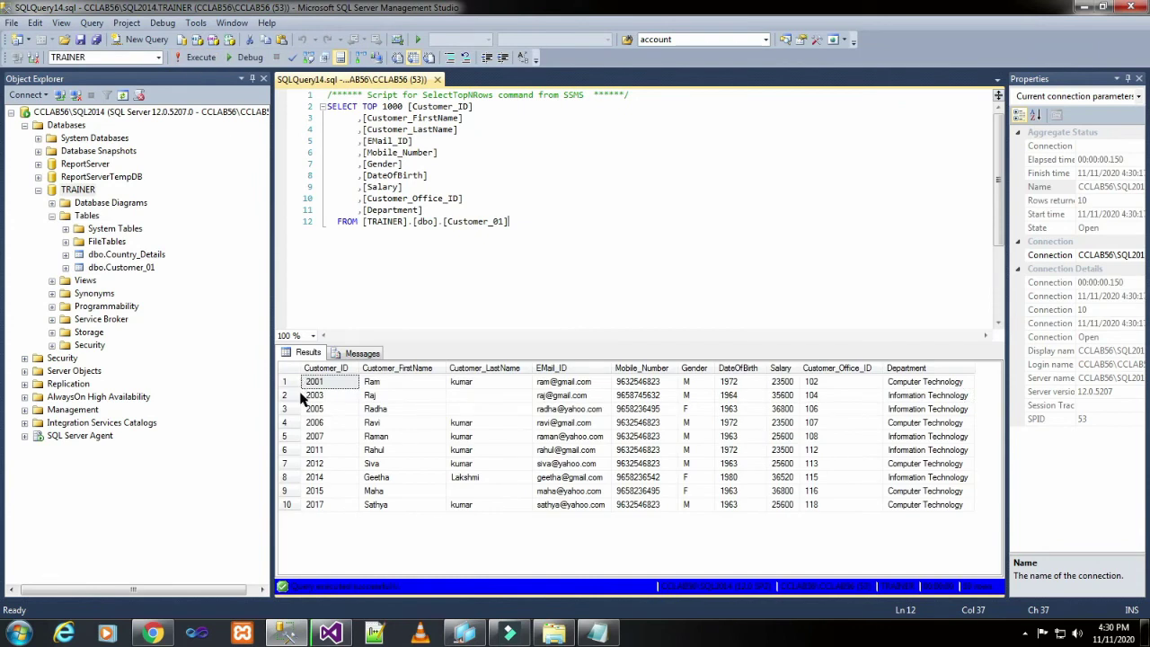
{"action": "left_click", "coordinate": [289, 505]}
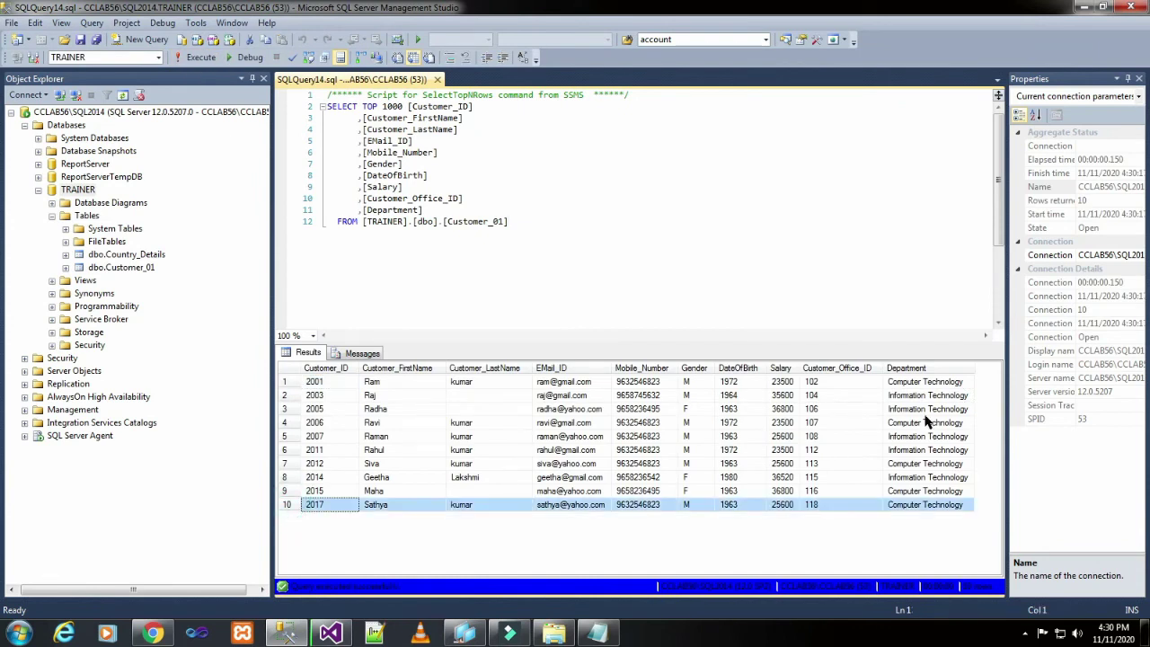
{"action": "left_click", "coordinate": [944, 382]}
{"action": "left_click", "coordinate": [946, 396]}
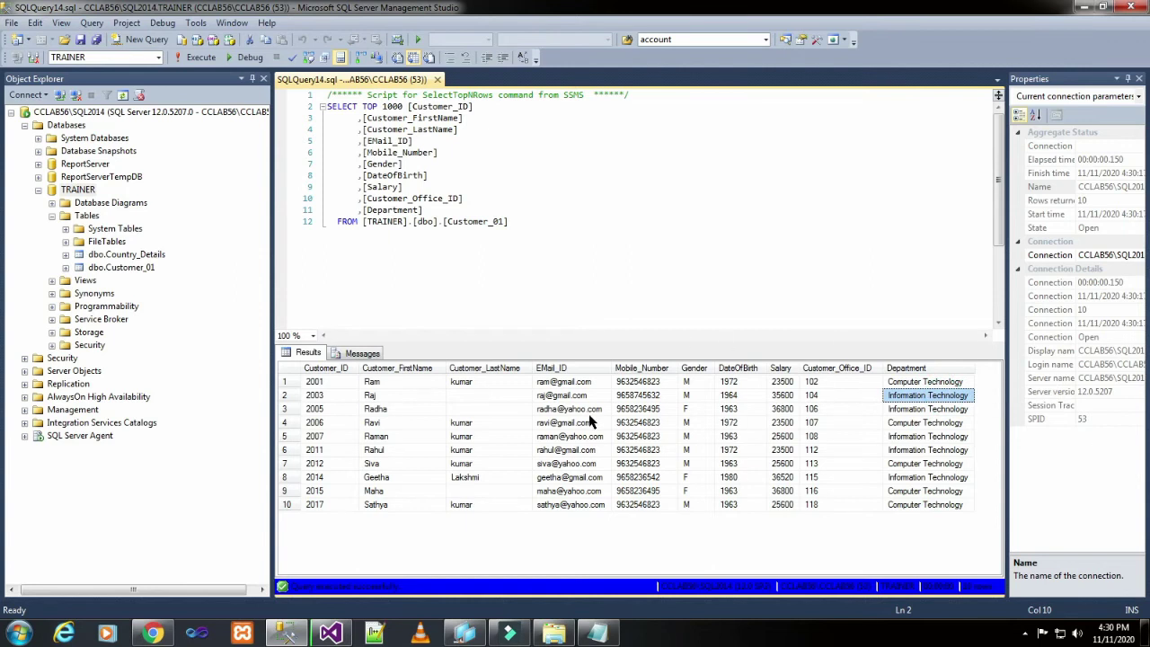
Switch to Visual Studio and add a shared data source named SDS_Customer_01 to the SSRS TUTORIALS project
{"action": "left_click", "coordinate": [330, 634]}
{"action": "right_click", "coordinate": [1075, 153]}
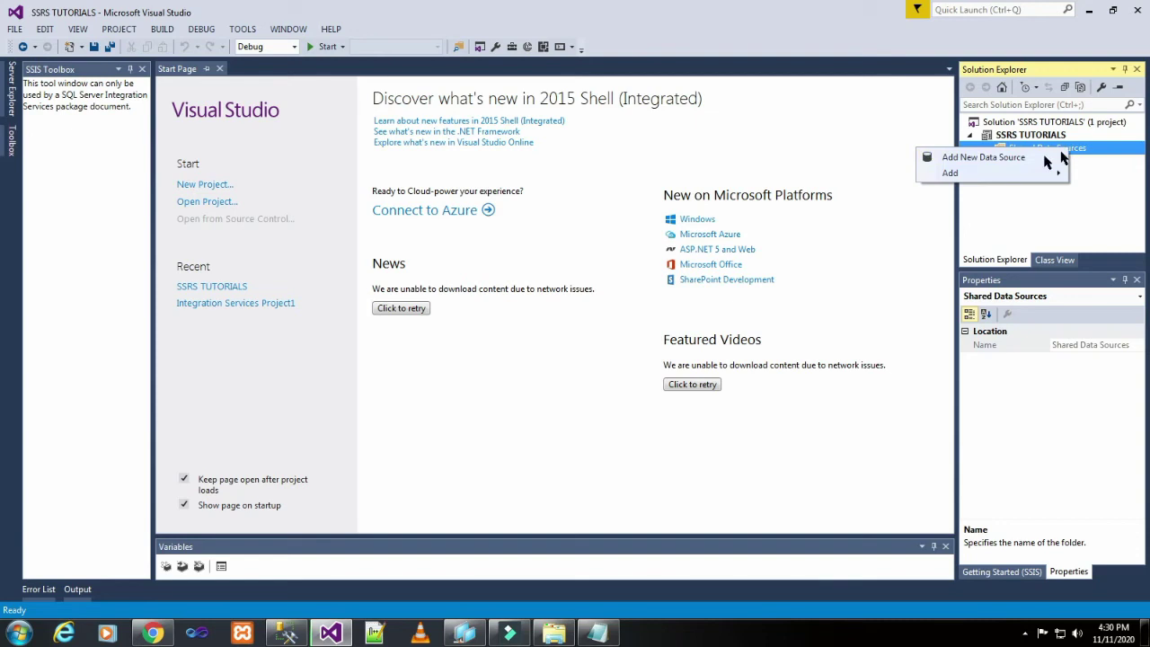
{"action": "left_click", "coordinate": [1030, 158]}
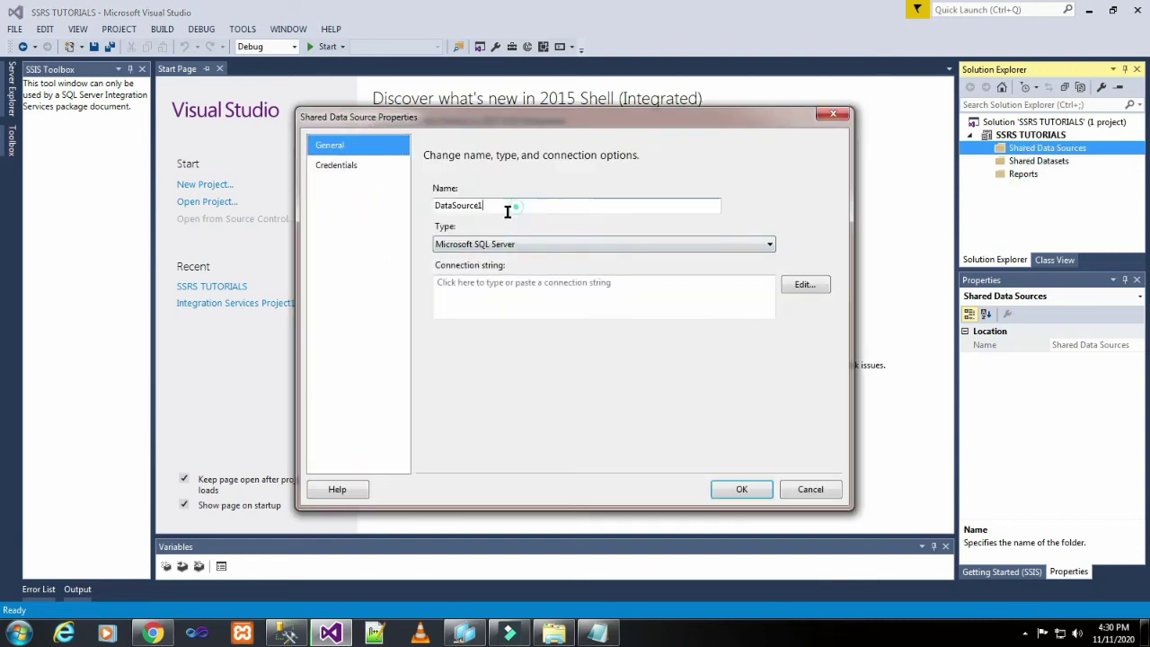
{"action": "type", "text": "SDS_Customer_01"}
Edit the shared data source's connection and select CCLAB56\SQL2014 as its server
{"action": "left_click", "coordinate": [814, 281]}
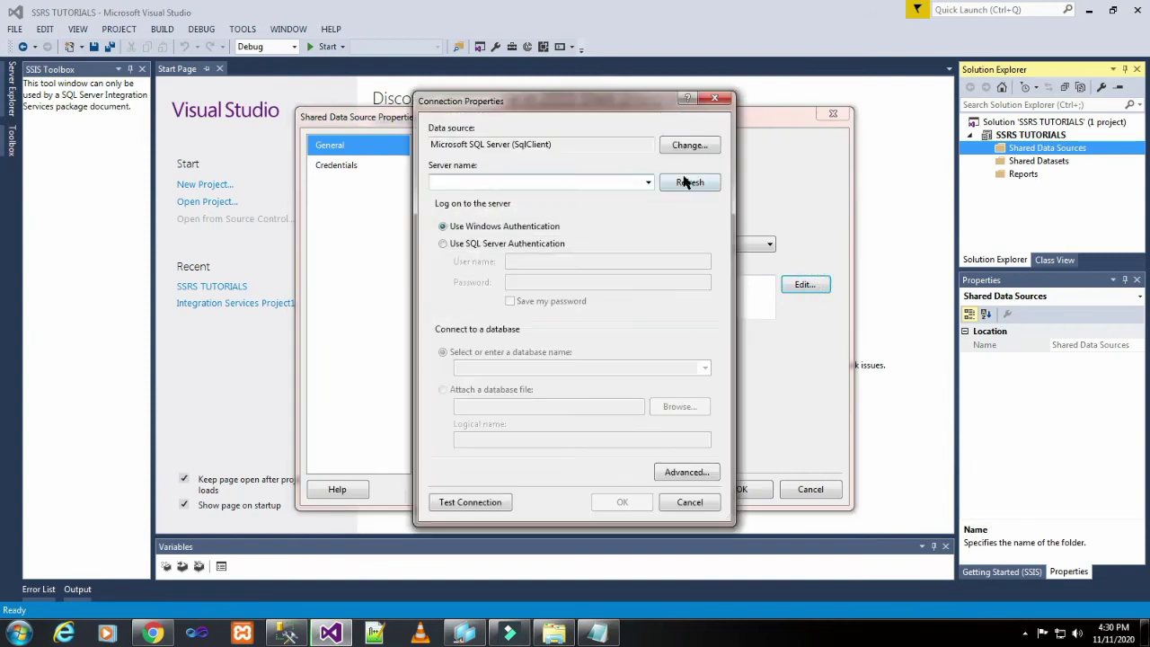
{"action": "left_click", "coordinate": [648, 183]}
{"action": "left_click", "coordinate": [608, 213]}
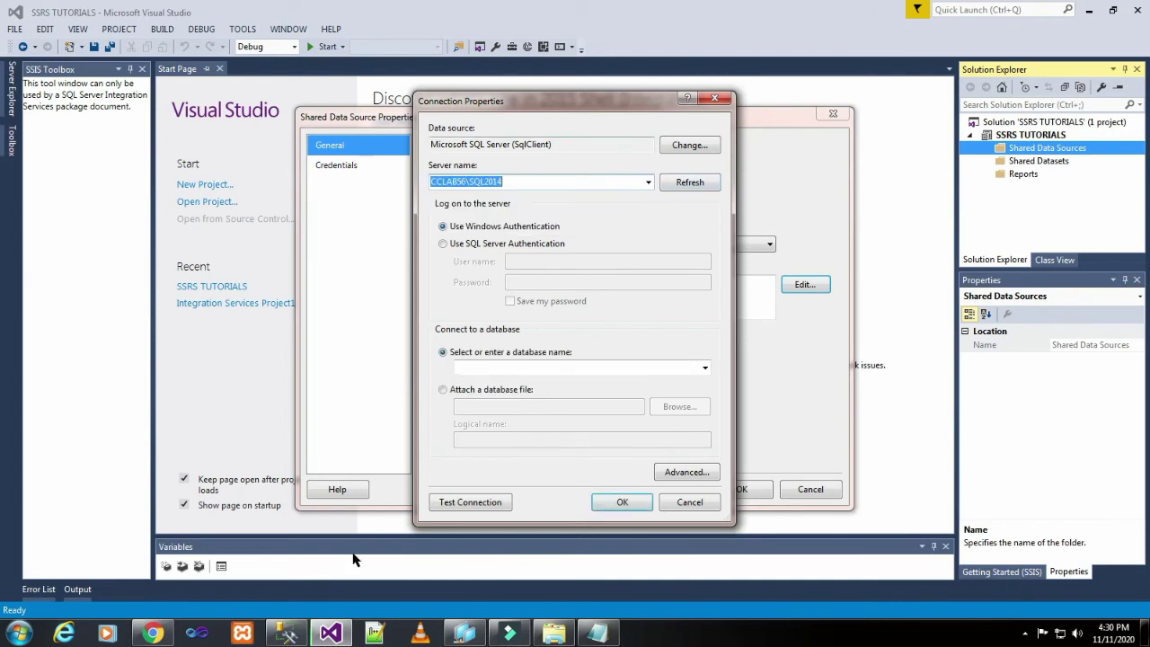
Switch to SQL Server Management Studio and check the server name, the TRAINER database and the dbo.Customer_01 table
{"action": "left_click", "coordinate": [287, 633]}
{"action": "left_click", "coordinate": [101, 115]}
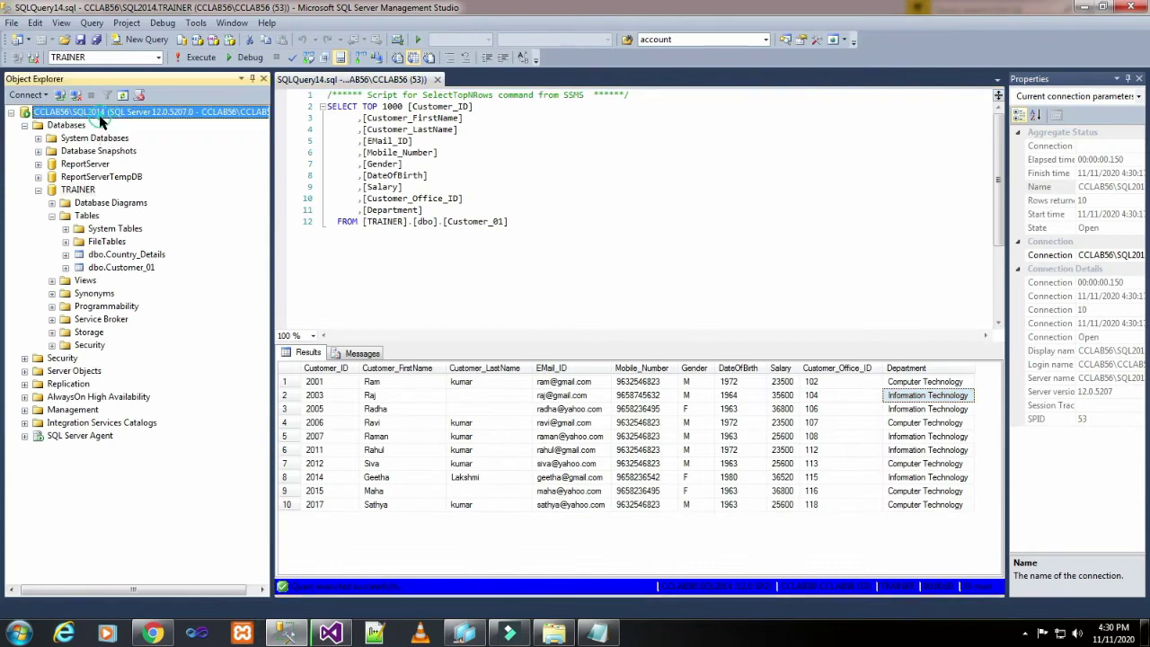
{"action": "left_click", "coordinate": [90, 191]}
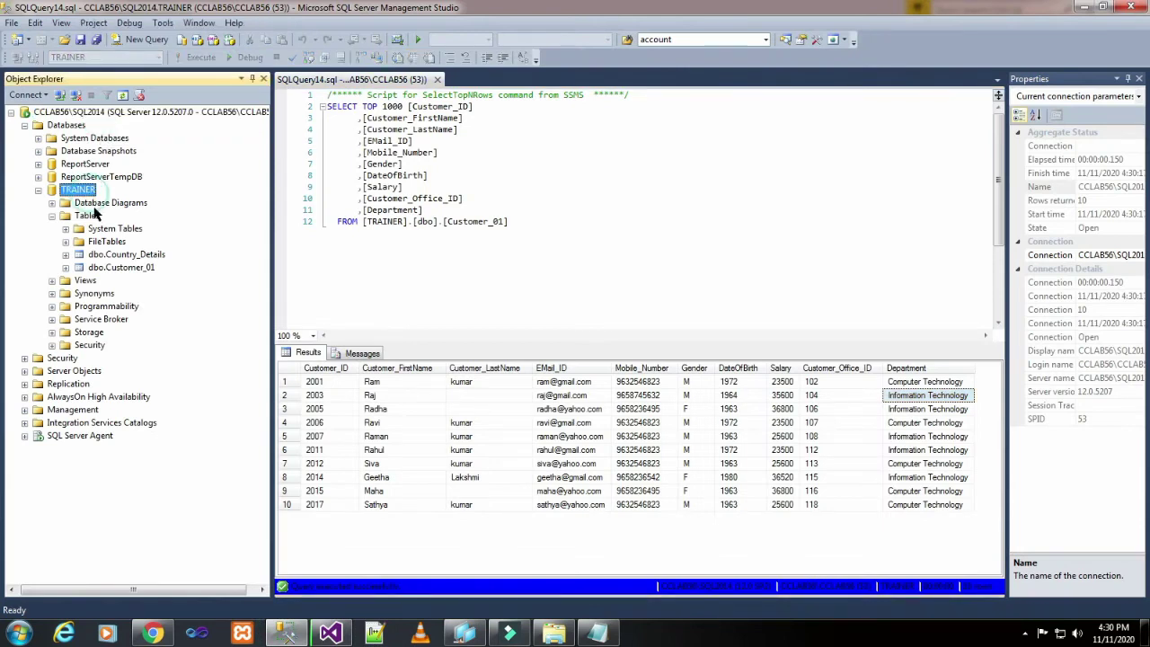
{"action": "left_click", "coordinate": [115, 268]}
Return to Visual Studio, choose the TRAINER database, test the connection and save the shared data source
{"action": "left_click", "coordinate": [330, 633]}
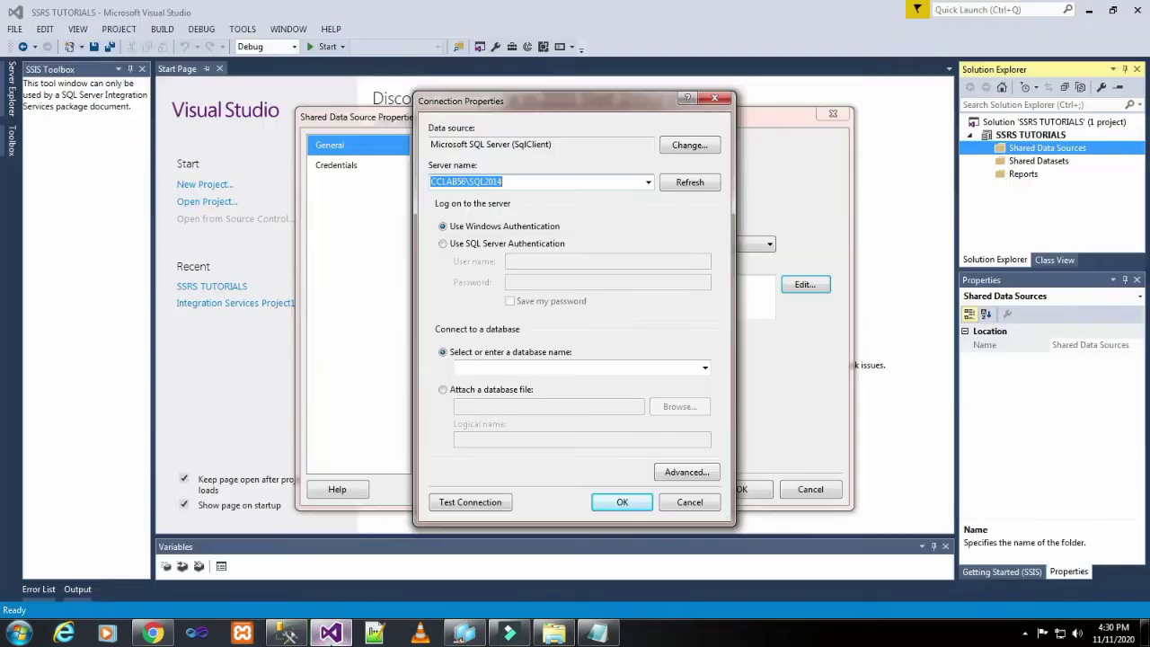
{"action": "left_click", "coordinate": [704, 369]}
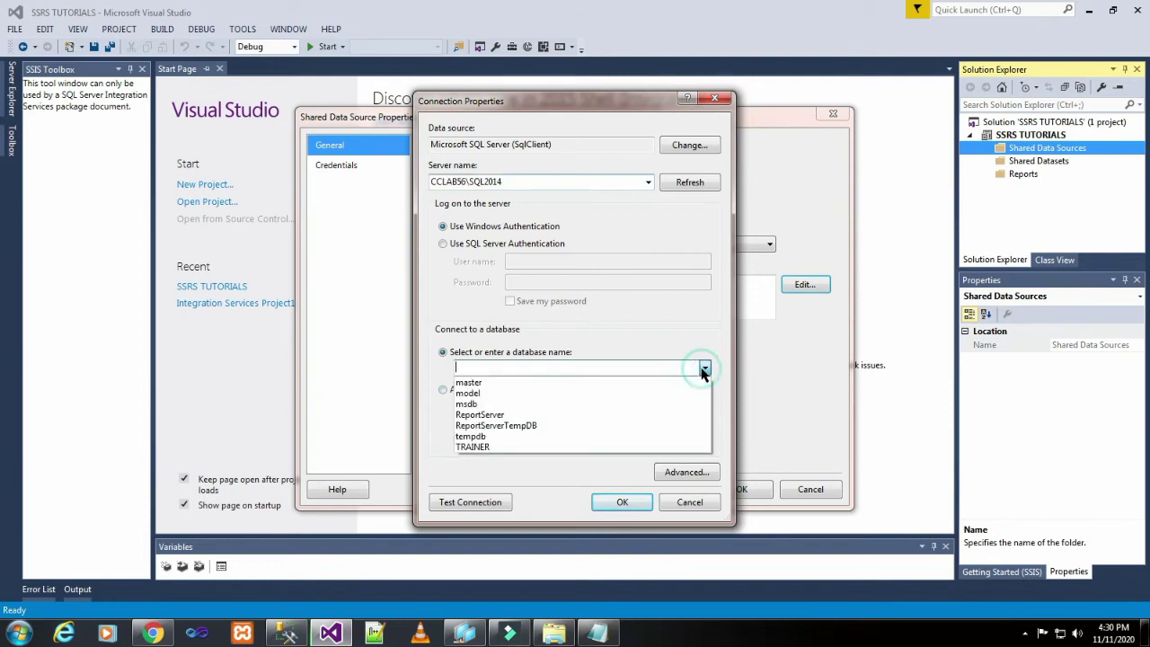
{"action": "left_click", "coordinate": [607, 447]}
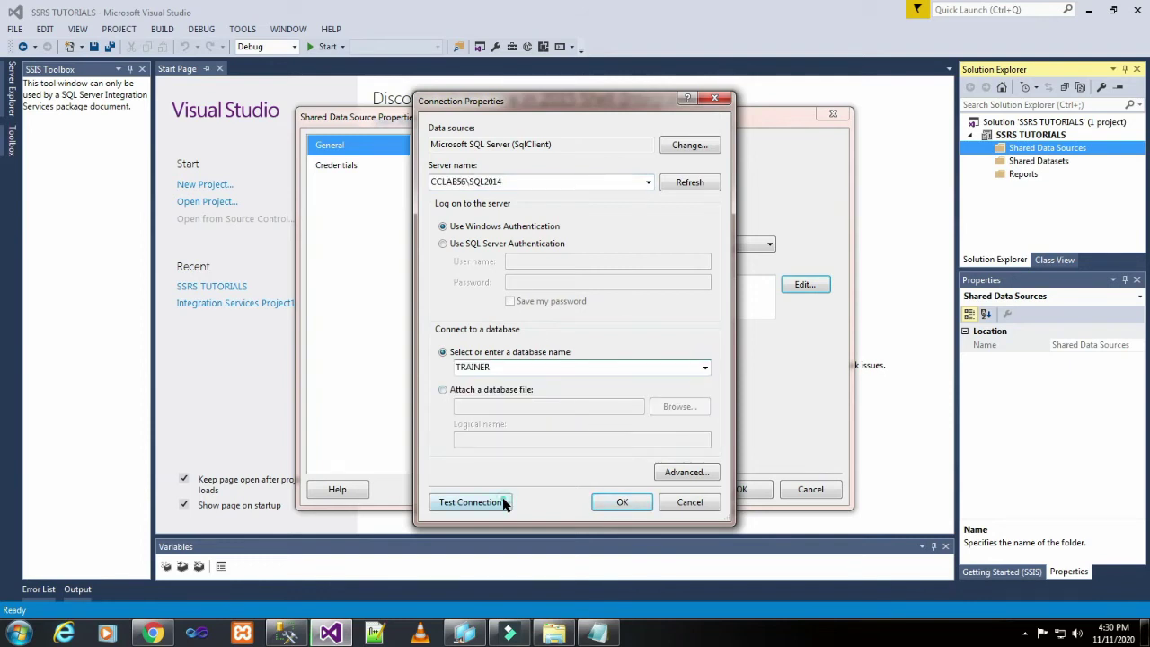
{"action": "left_click", "coordinate": [504, 501]}
{"action": "left_click", "coordinate": [626, 372]}
{"action": "left_click", "coordinate": [618, 503]}
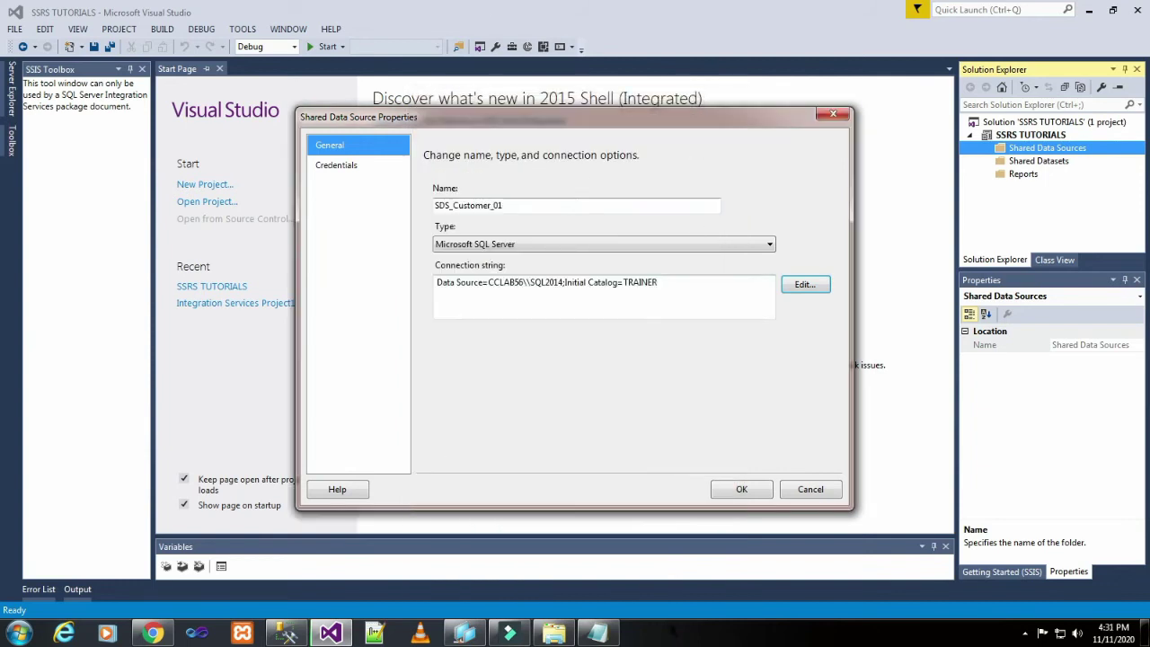
{"action": "left_click", "coordinate": [740, 492]}
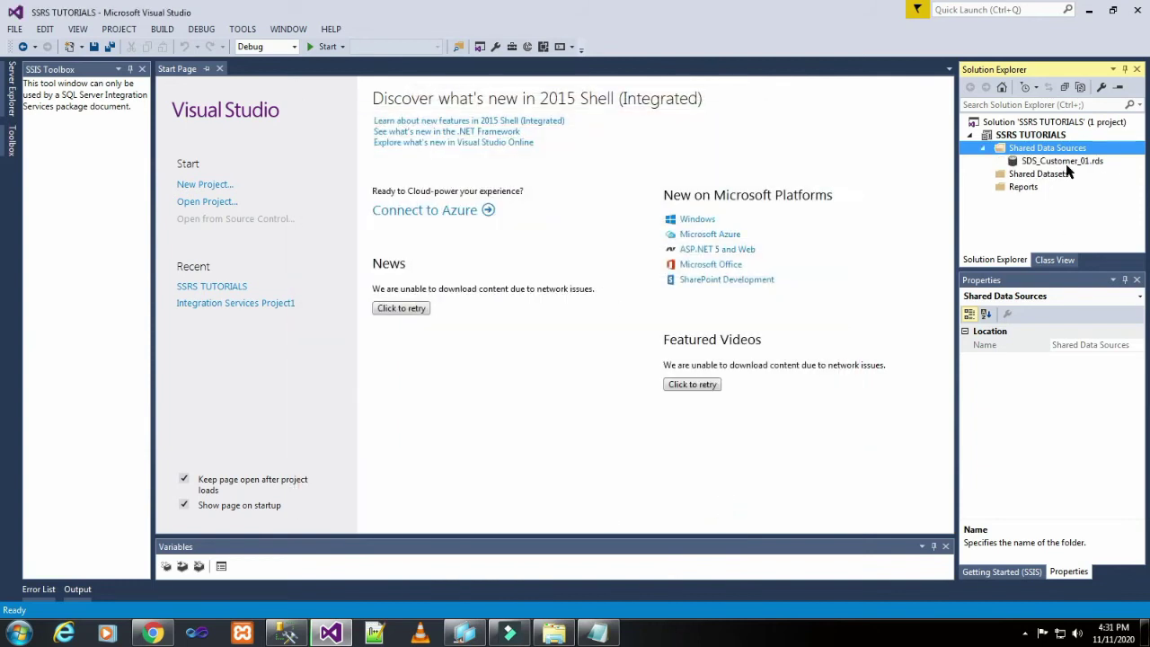
Add a new empty report named BookmarkReport.rdl to the project's Reports folder
{"action": "left_click", "coordinate": [1018, 191]}
{"action": "right_click", "coordinate": [1019, 193]}
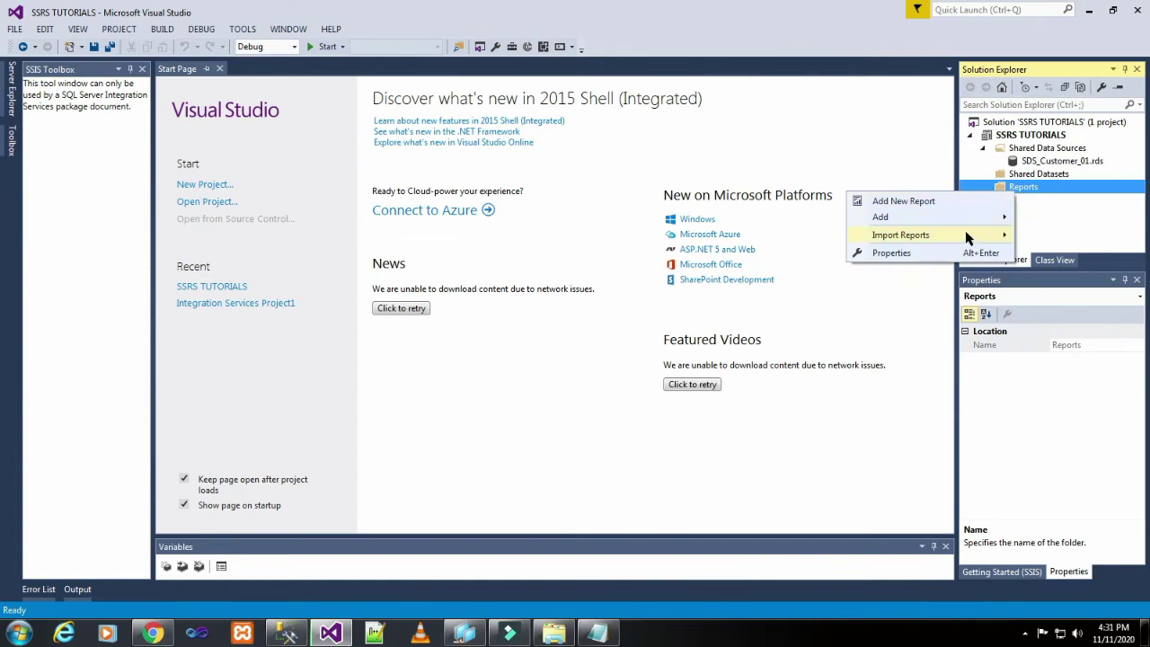
{"action": "mouse_move", "coordinate": [964, 225]}
{"action": "left_click", "coordinate": [822, 222]}
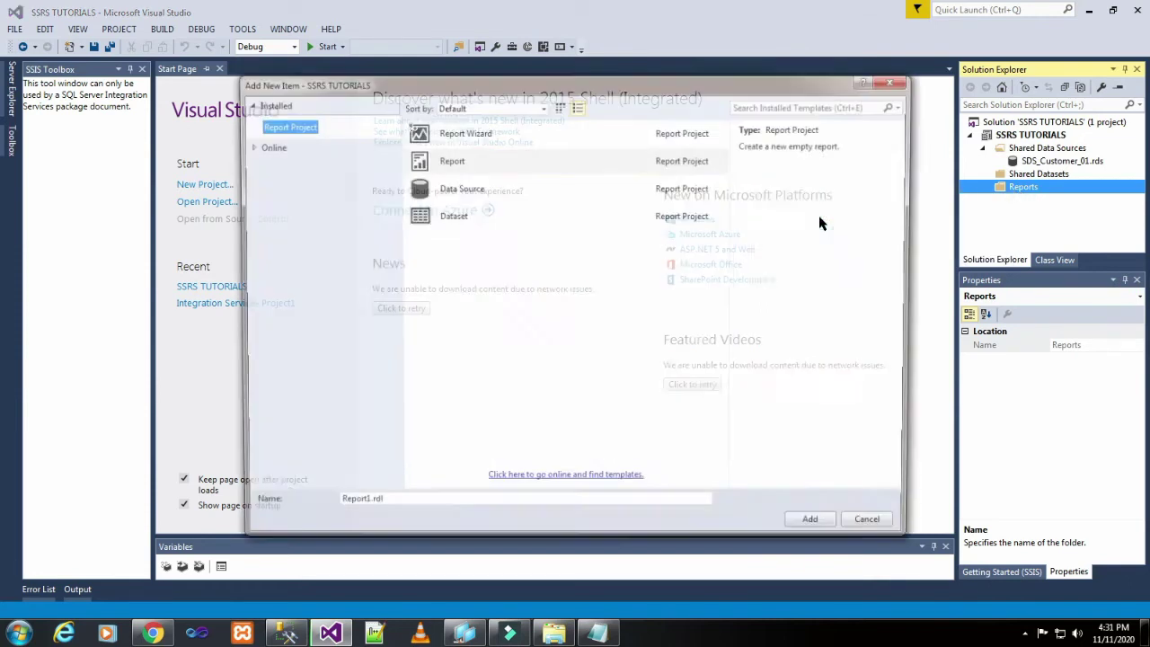
{"action": "left_click", "coordinate": [365, 508]}
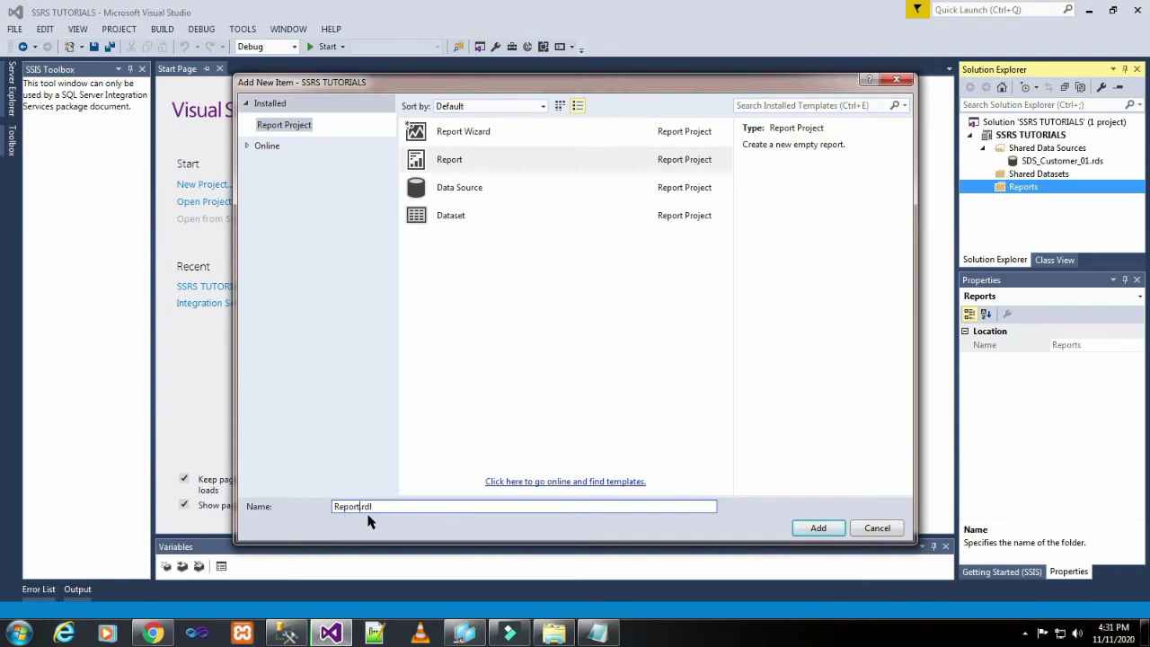
{"action": "type", "text": "Bookmark"}
{"action": "left_click", "coordinate": [821, 528]}
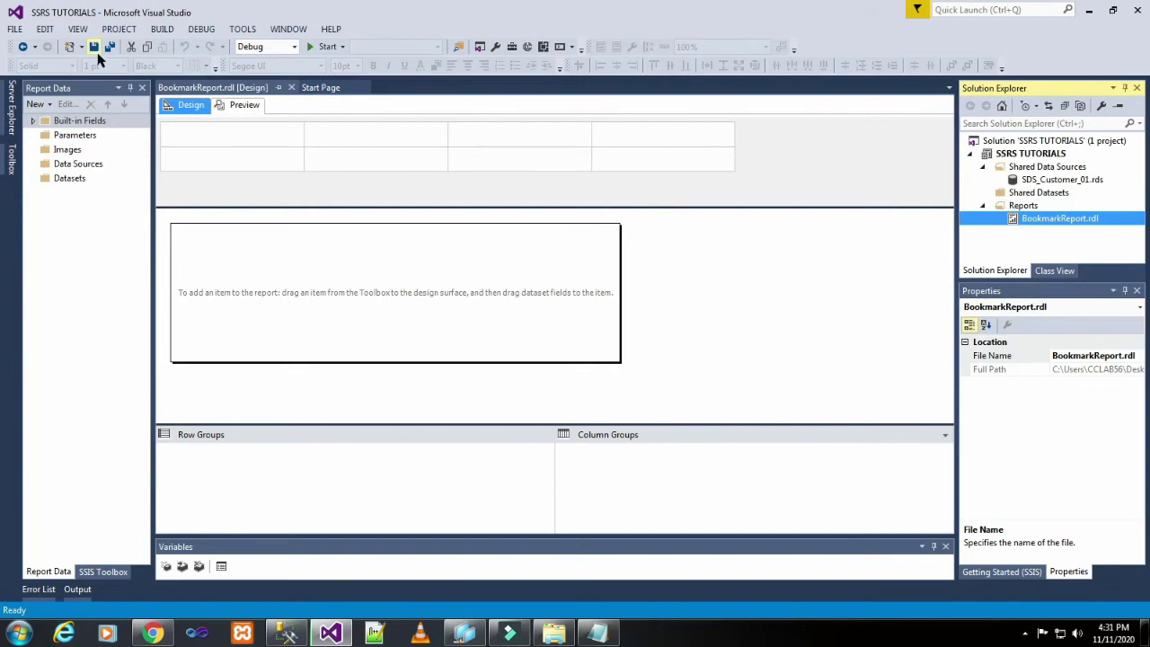
Add a data source named DS_Customer_01 to the report
{"action": "left_click", "coordinate": [83, 167]}
{"action": "right_click", "coordinate": [84, 168]}
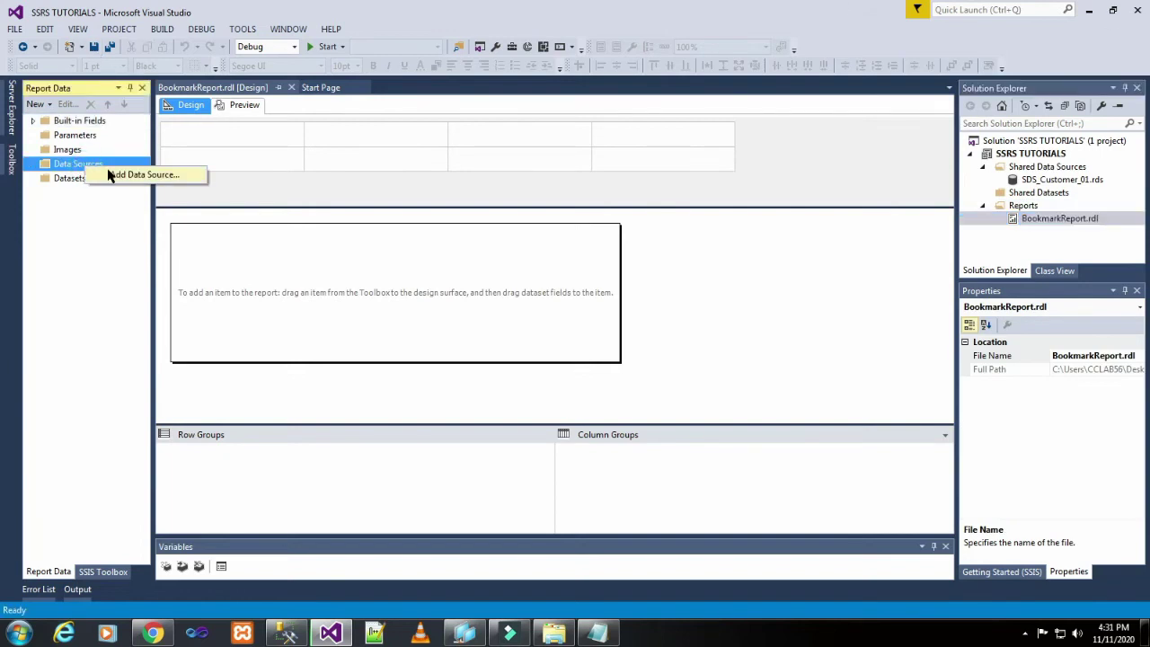
{"action": "left_click", "coordinate": [113, 173]}
{"action": "double_click", "coordinate": [530, 203]}
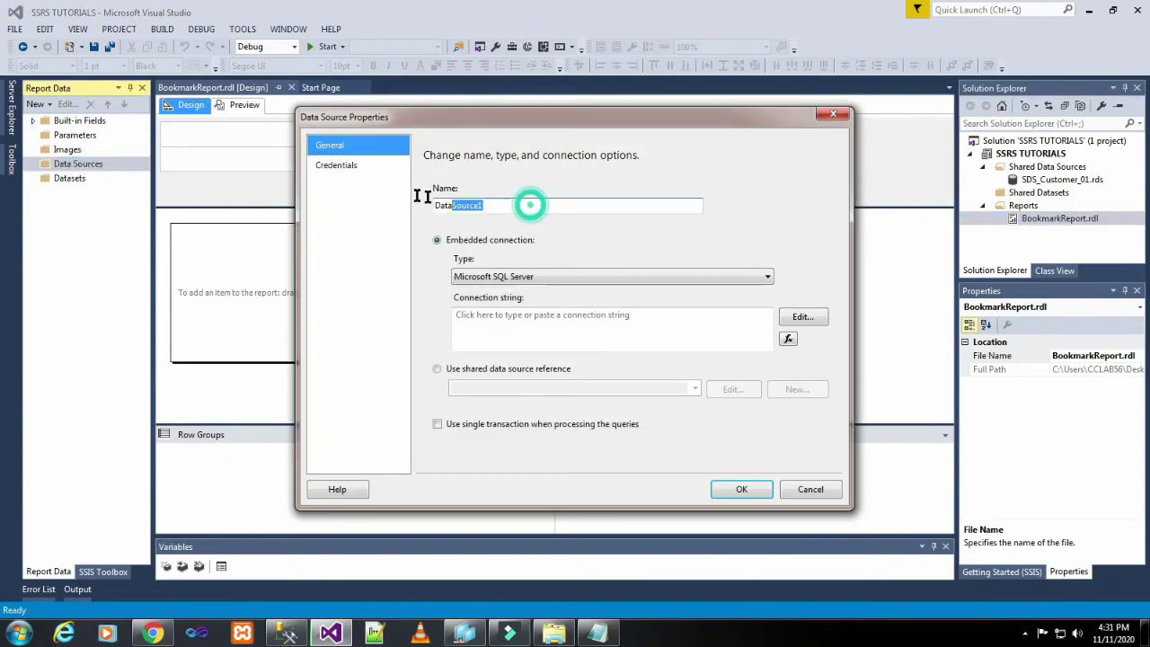
{"action": "type", "text": "DS_C"}
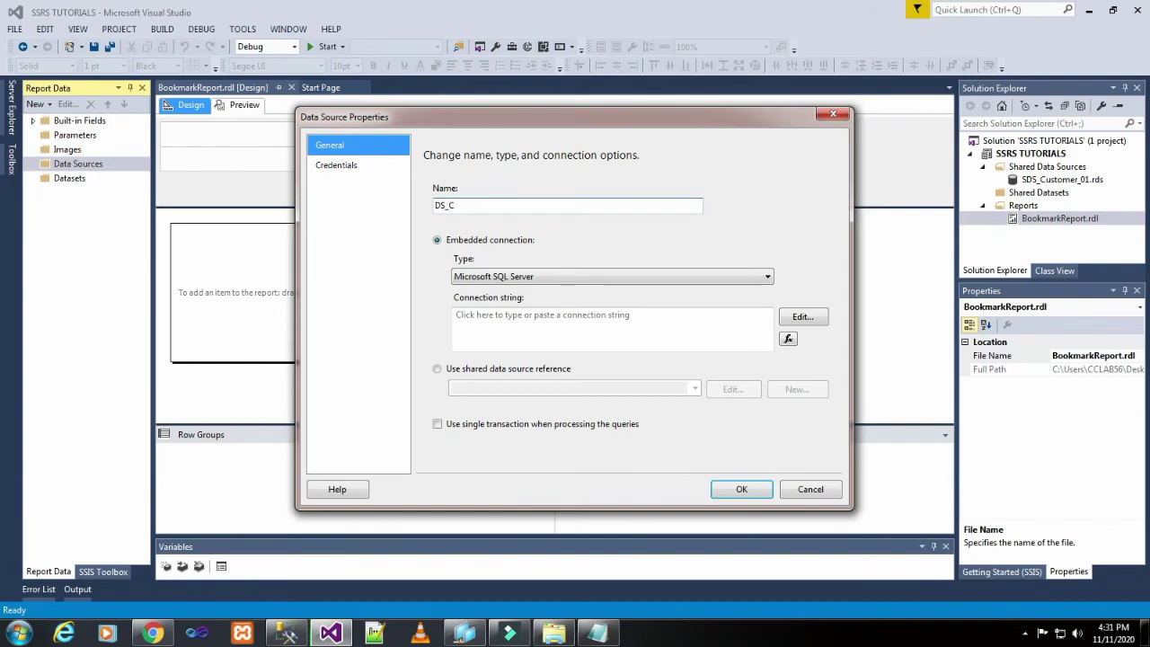
{"action": "type", "text": "ustomer_01"}
Make the report's data source use the shared data source reference SDS_Customer_01 and save it
{"action": "left_click", "coordinate": [563, 368]}
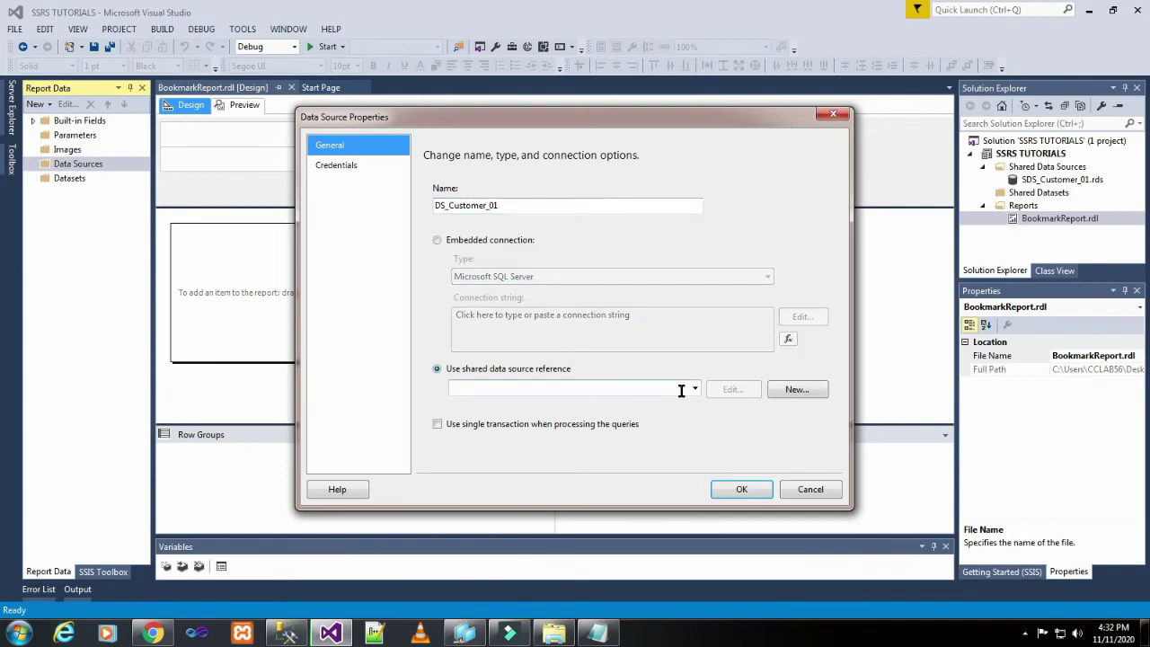
{"action": "left_click", "coordinate": [691, 389]}
{"action": "left_click", "coordinate": [674, 402]}
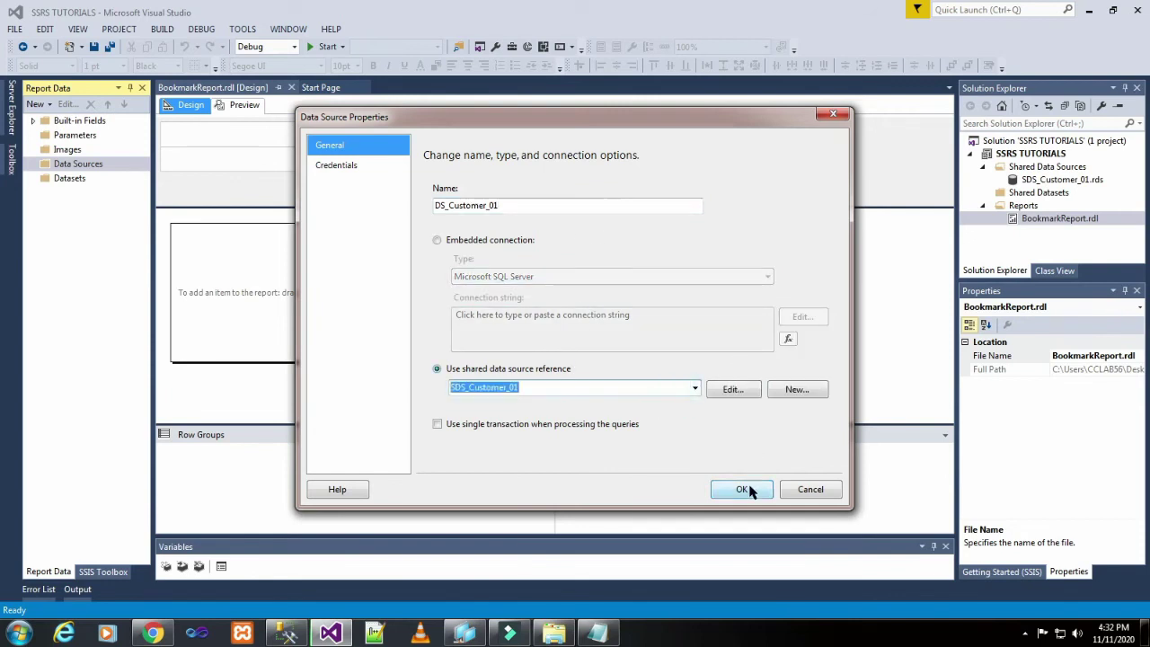
{"action": "left_click", "coordinate": [744, 488]}
Add a dataset named DSet_MainReport, embedded in the report and based on the DS_Customer_01 data source
{"action": "left_click", "coordinate": [79, 196]}
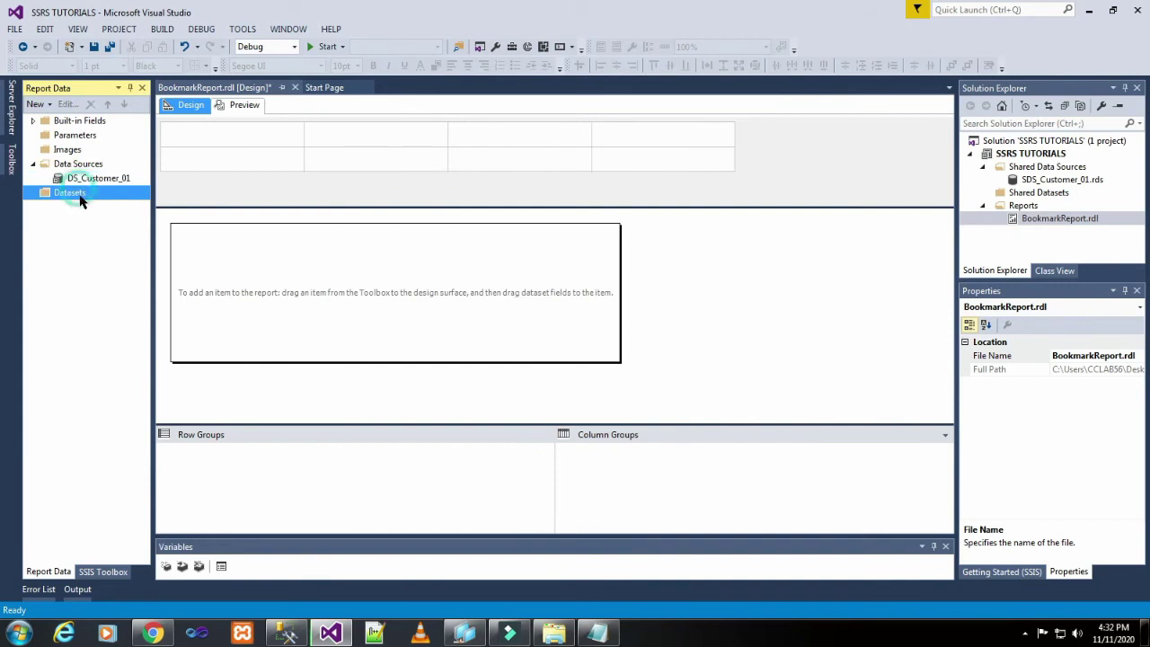
{"action": "right_click", "coordinate": [84, 200]}
{"action": "left_click", "coordinate": [94, 207]}
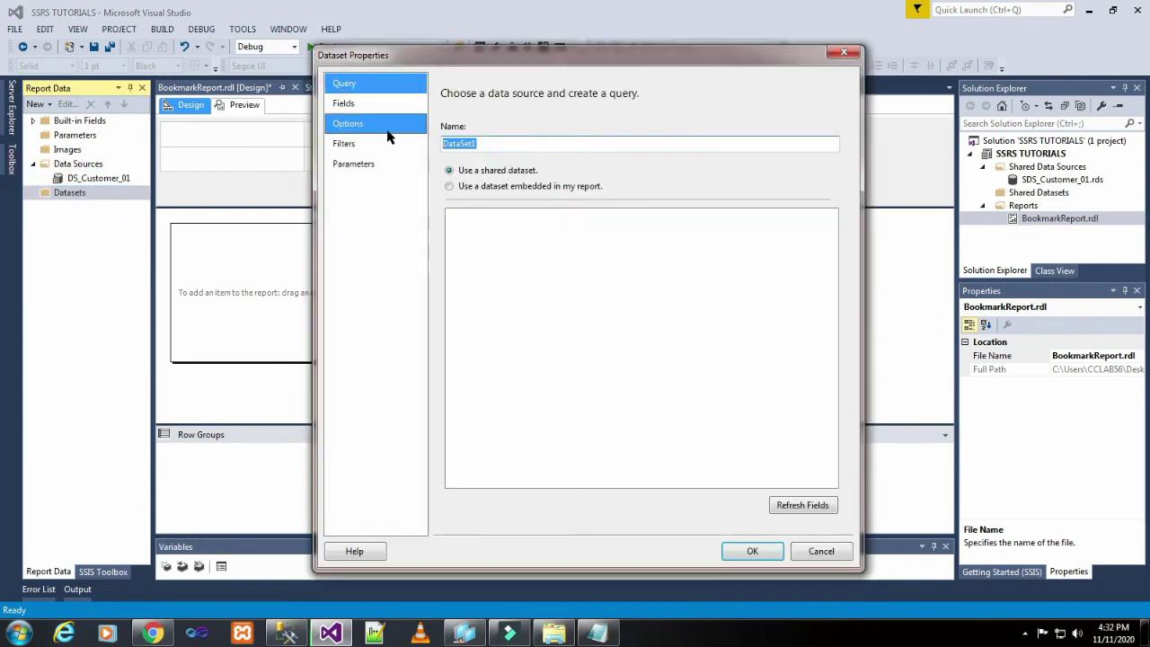
{"action": "type", "text": "DSet_"}
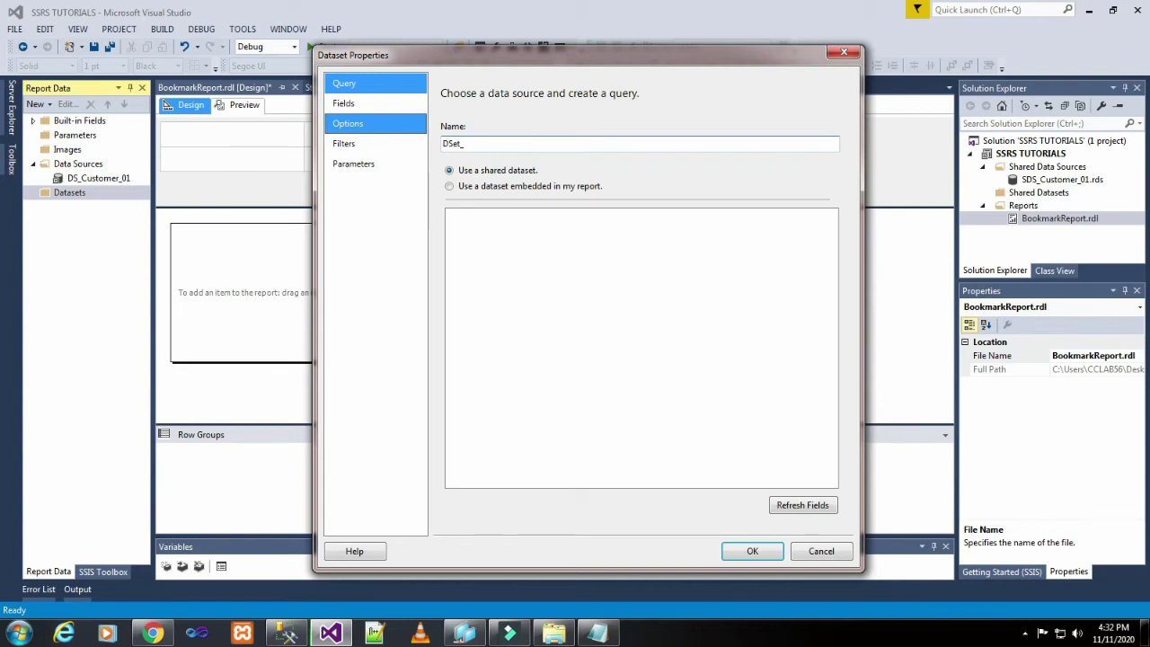
{"action": "type", "text": "MainReport"}
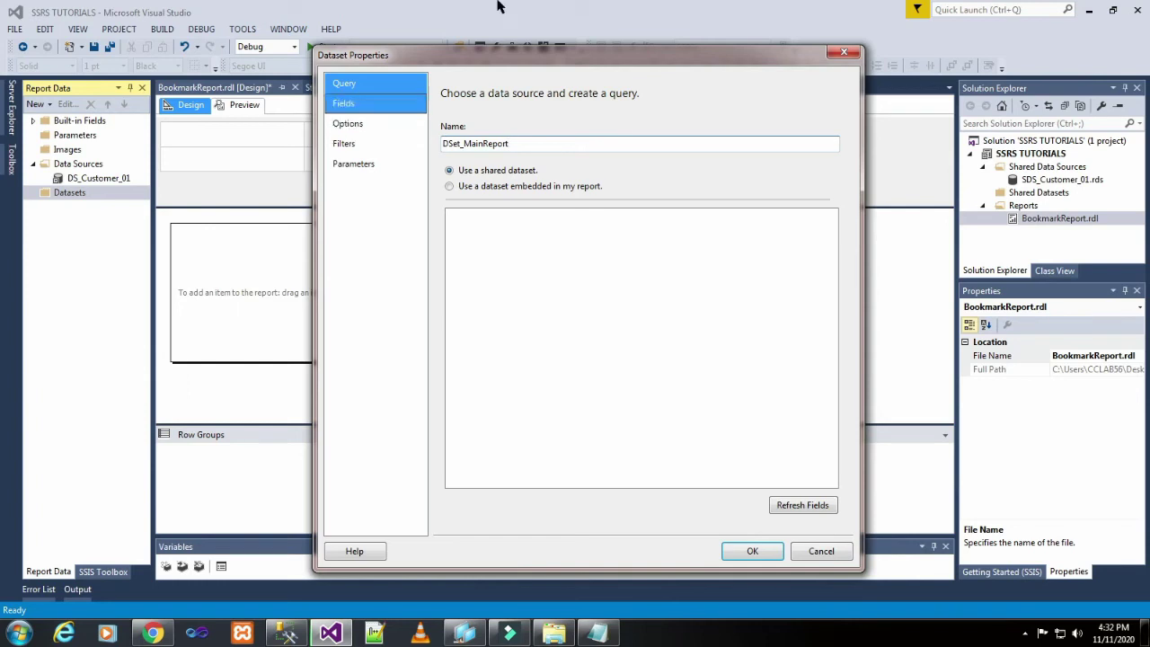
{"action": "left_click", "coordinate": [498, 186]}
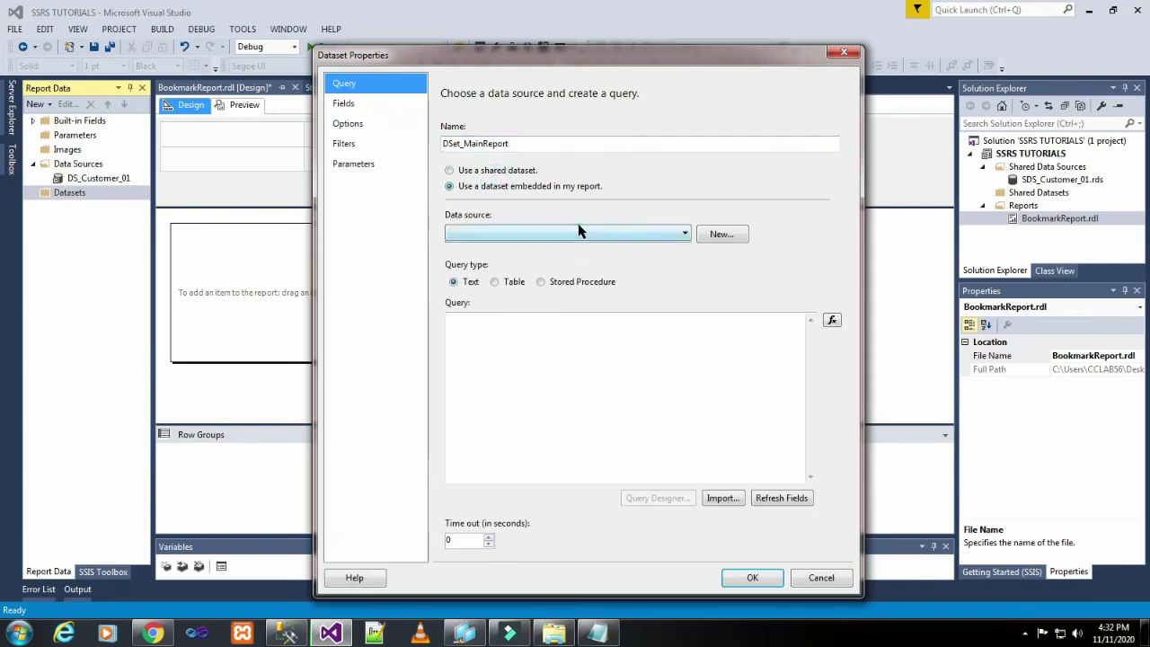
{"action": "left_click", "coordinate": [574, 234]}
{"action": "left_click", "coordinate": [570, 248]}
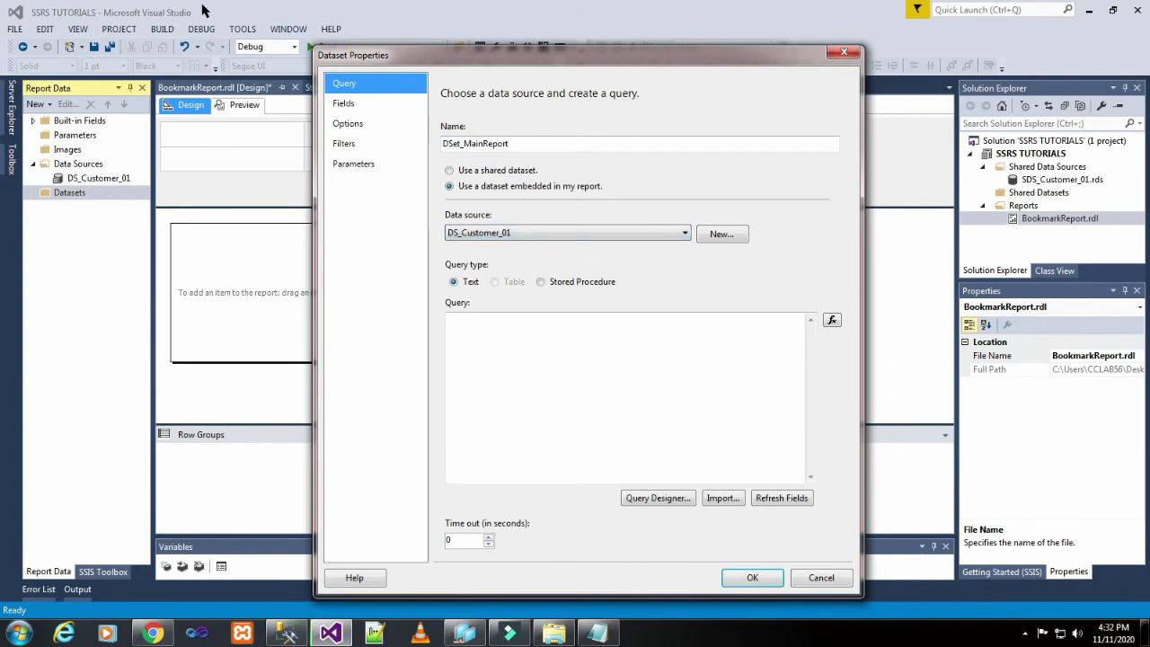
Switch to SQL Server Management Studio and copy the full SELECT TOP 1000 query on Customer_01, without the comment line
{"action": "left_click", "coordinate": [527, 336]}
{"action": "left_click", "coordinate": [288, 633]}
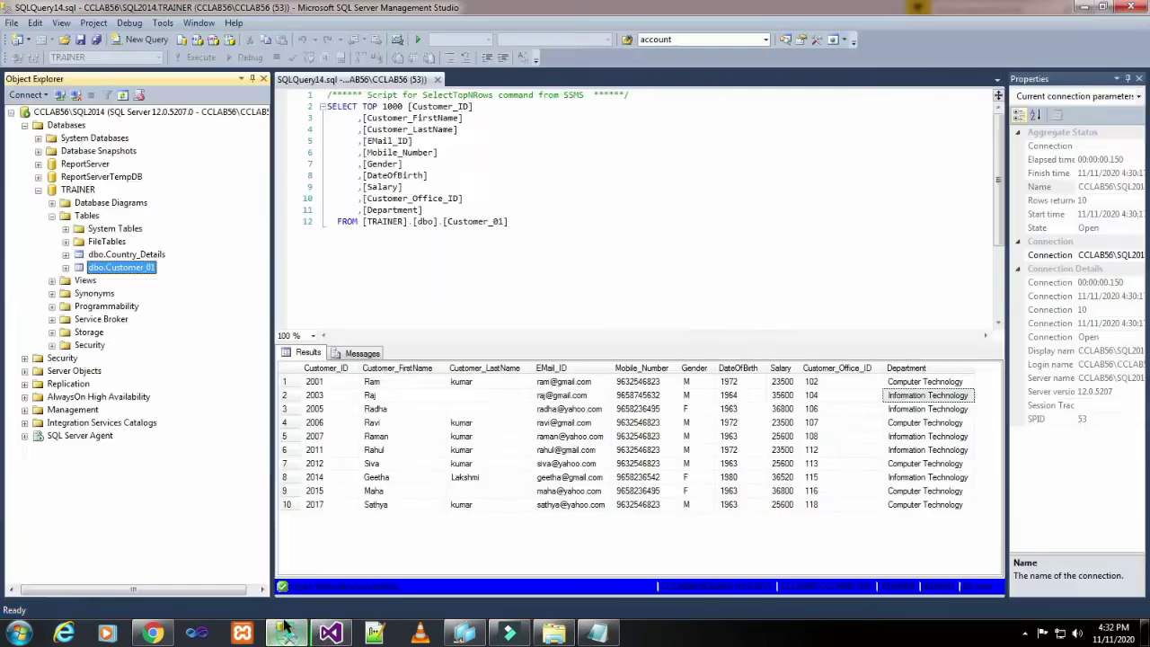
{"action": "left_click_drag", "start_coordinate": [526, 228], "coordinate": [327, 106]}
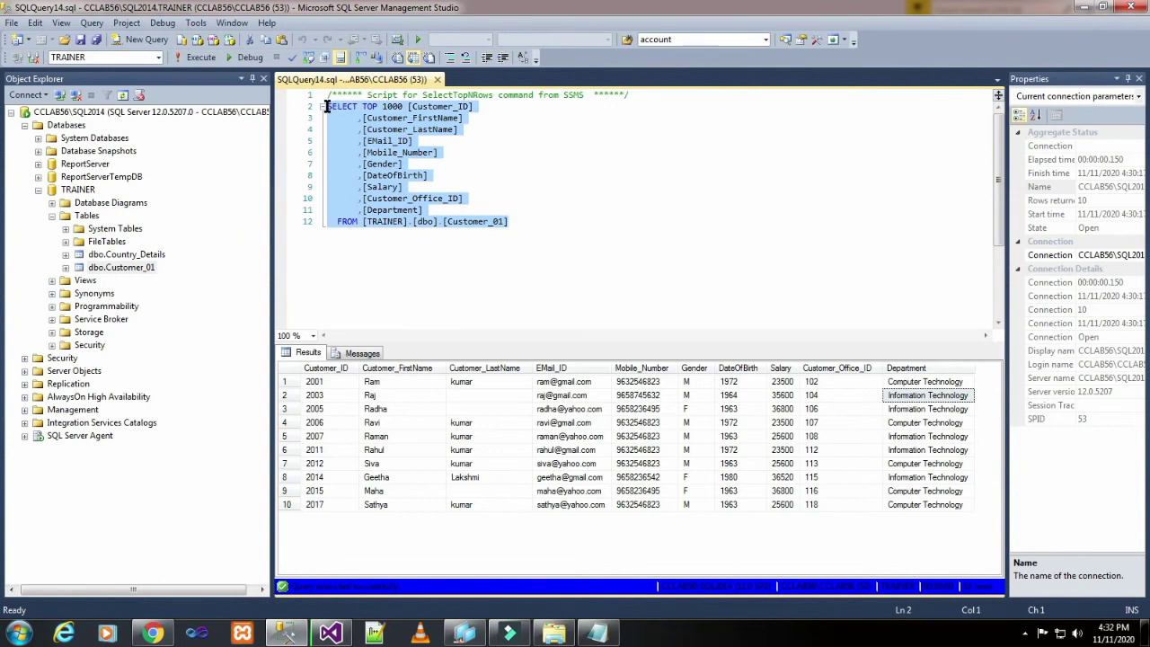
{"action": "right_click", "coordinate": [354, 130]}
{"action": "left_click", "coordinate": [391, 159]}
Return to Visual Studio, paste the copied query as the dataset's query text and save the dataset
{"action": "left_click", "coordinate": [330, 633]}
{"action": "right_click", "coordinate": [490, 346]}
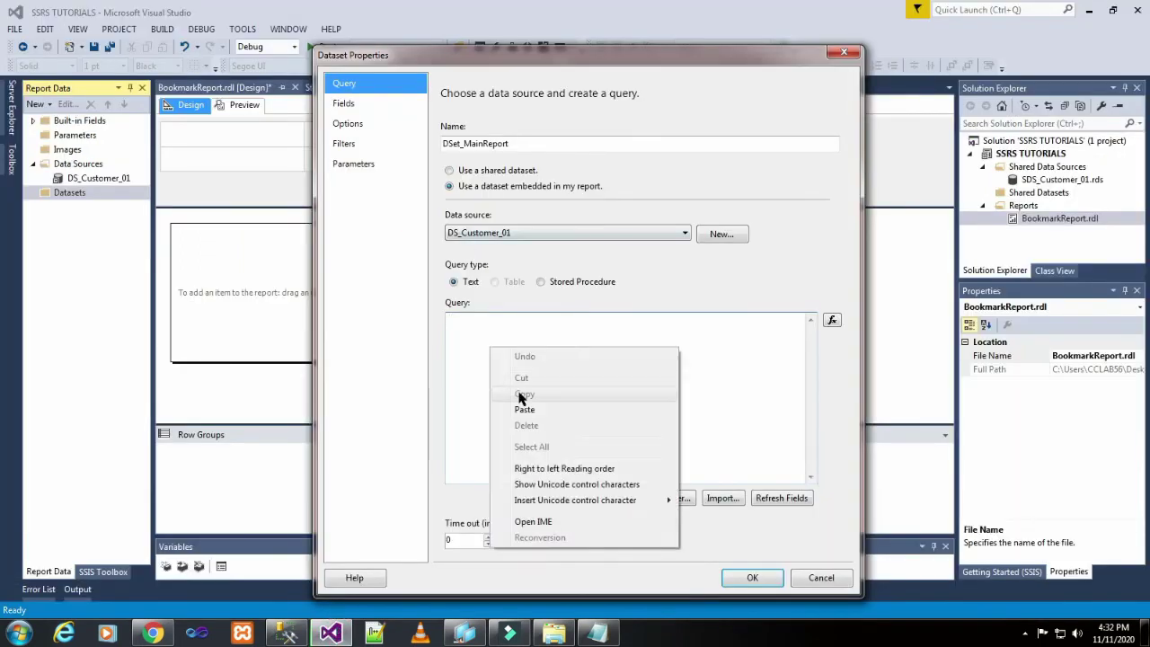
{"action": "left_click", "coordinate": [525, 404]}
{"action": "left_click", "coordinate": [753, 577]}
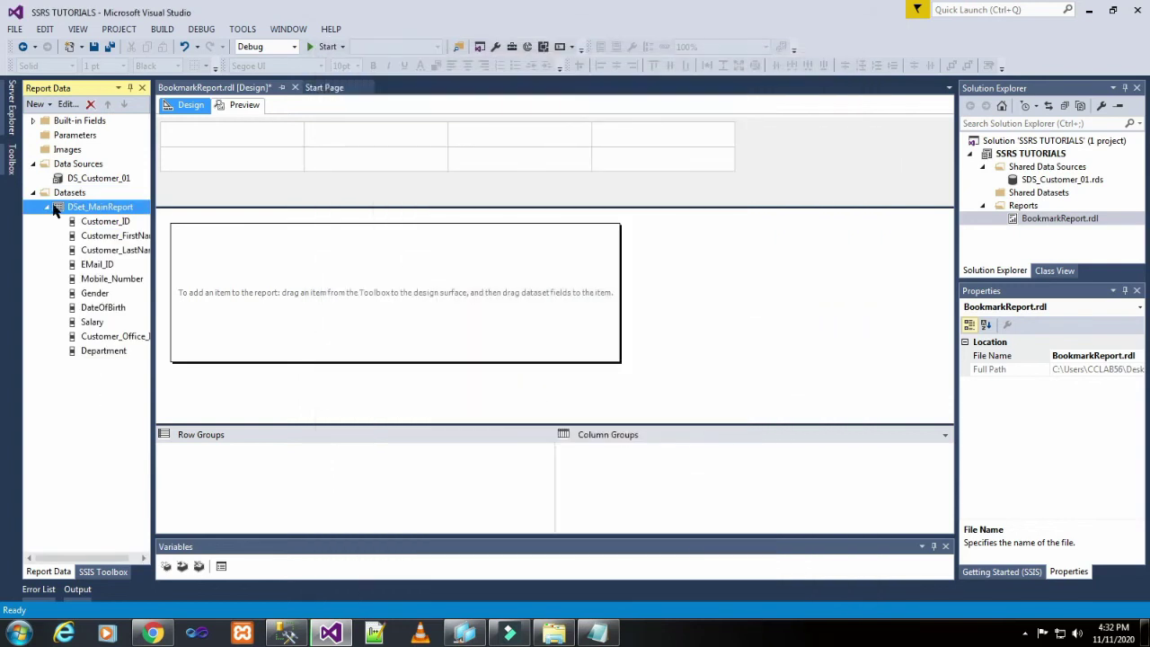
Add a dataset named DSet_CTDept_Report, embedded in the report and based on the DS_Customer_01 data source
{"action": "left_click", "coordinate": [47, 207]}
{"action": "right_click", "coordinate": [68, 194]}
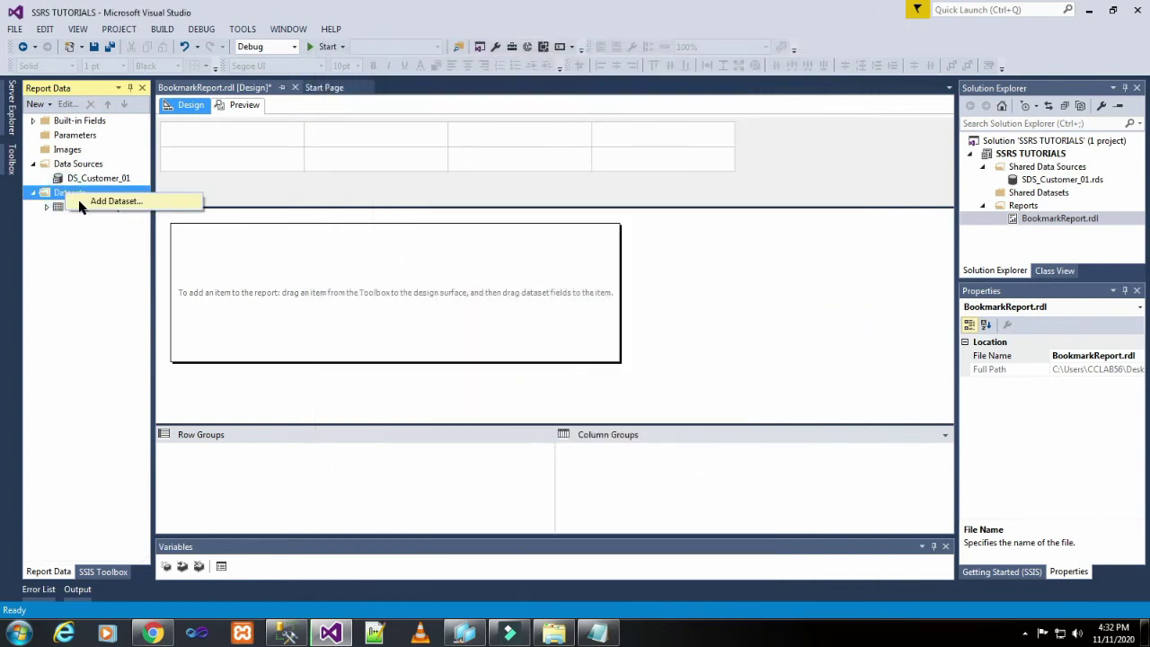
{"action": "left_click", "coordinate": [106, 201]}
{"action": "double_click", "coordinate": [493, 143]}
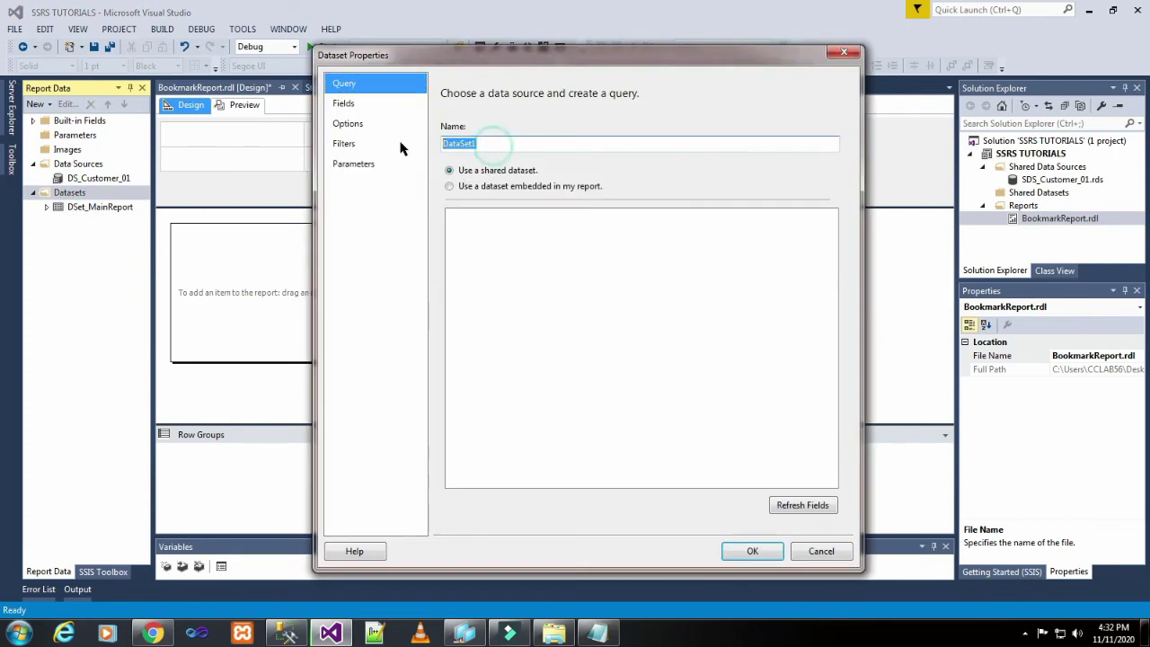
{"action": "type", "text": "De"}
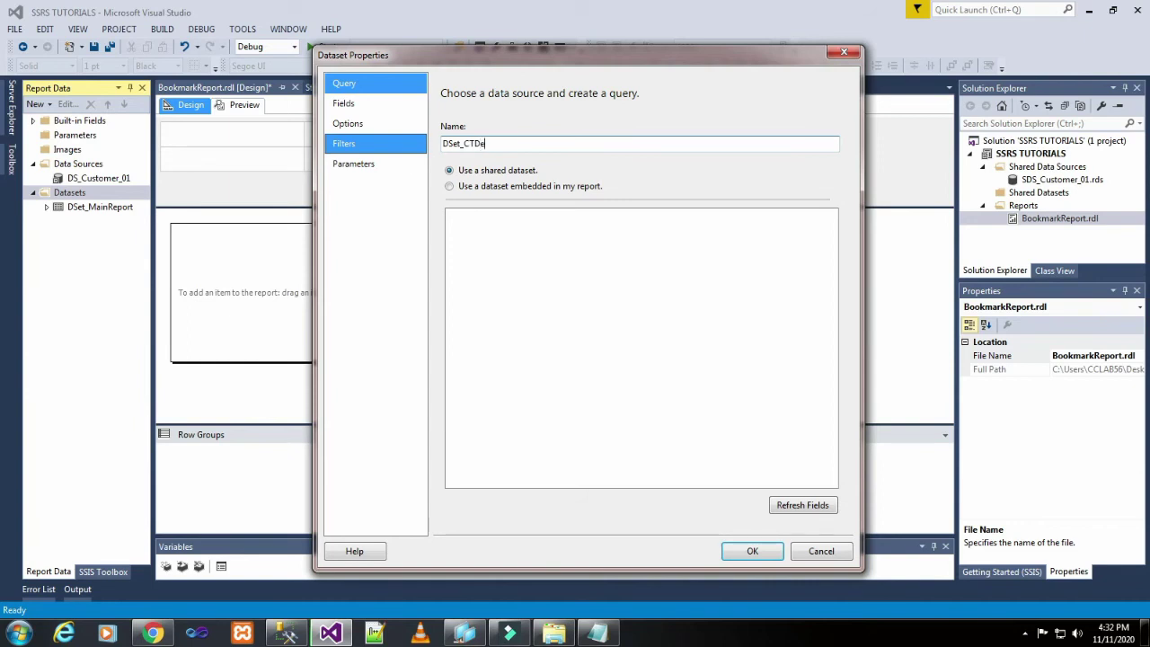
{"action": "type", "text": "Set_CTDepar"}
{"action": "key", "text": "BackSpace"}
{"action": "type", "text": "T"}
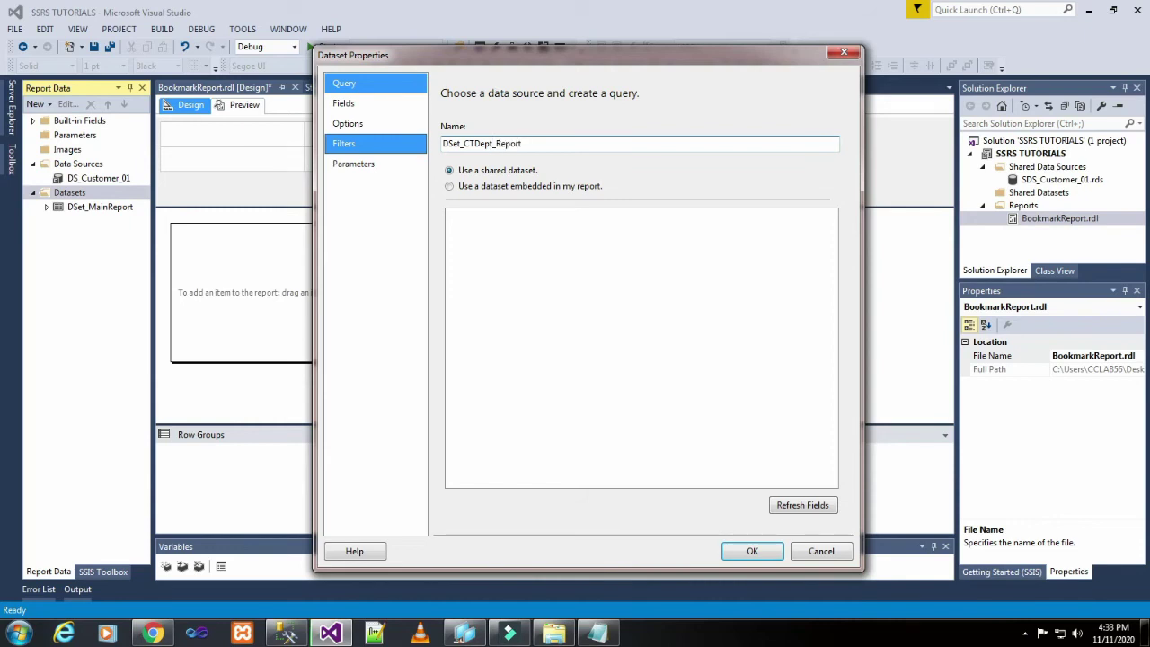
{"action": "left_click", "coordinate": [492, 184]}
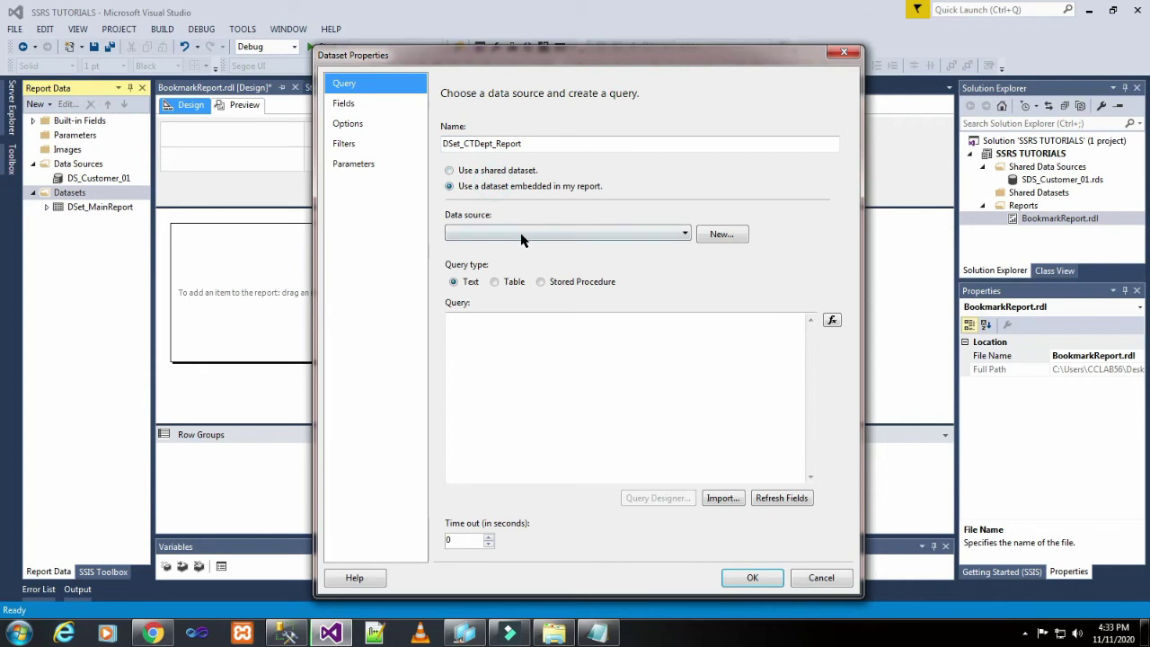
{"action": "left_click", "coordinate": [521, 233]}
{"action": "left_click", "coordinate": [521, 250]}
Paste the copied SELECT TOP 1000 query on Customer_01 as the query text of DSet_CTDept_Report
{"action": "left_click", "coordinate": [498, 334]}
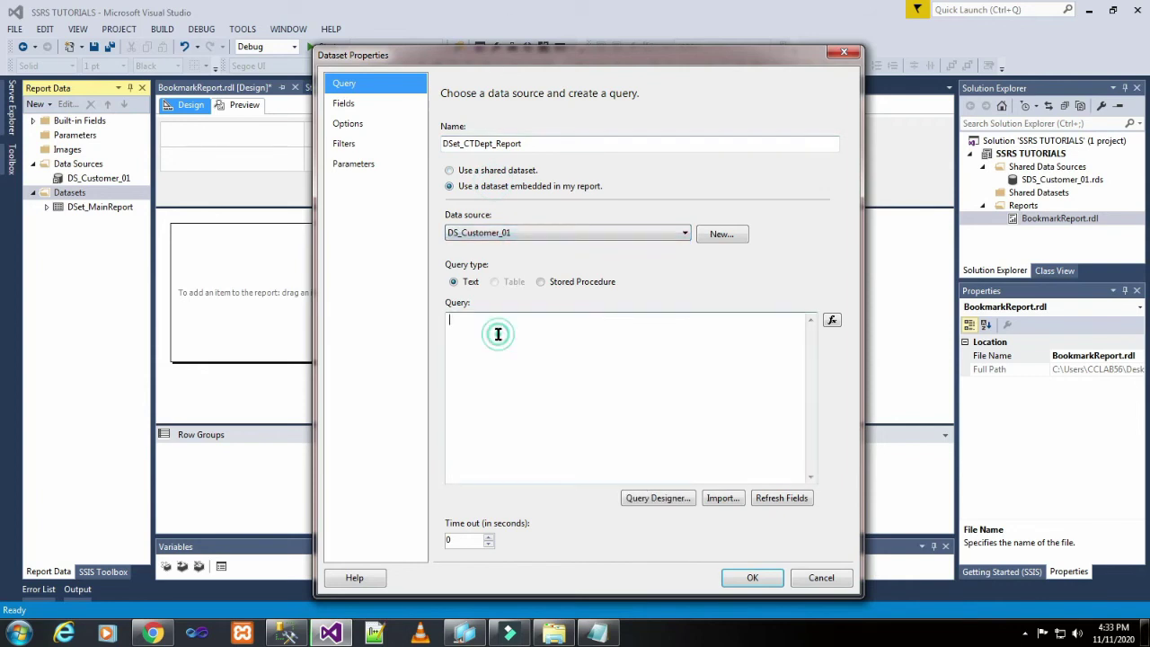
{"action": "right_click", "coordinate": [466, 332]}
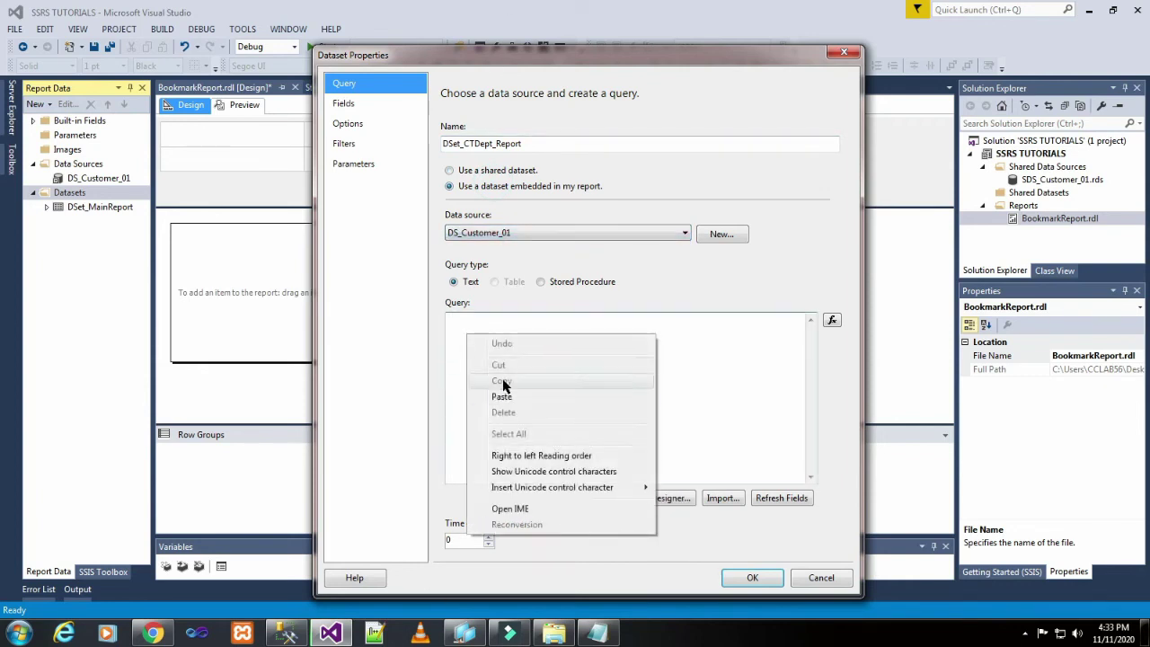
{"action": "left_click", "coordinate": [502, 396]}
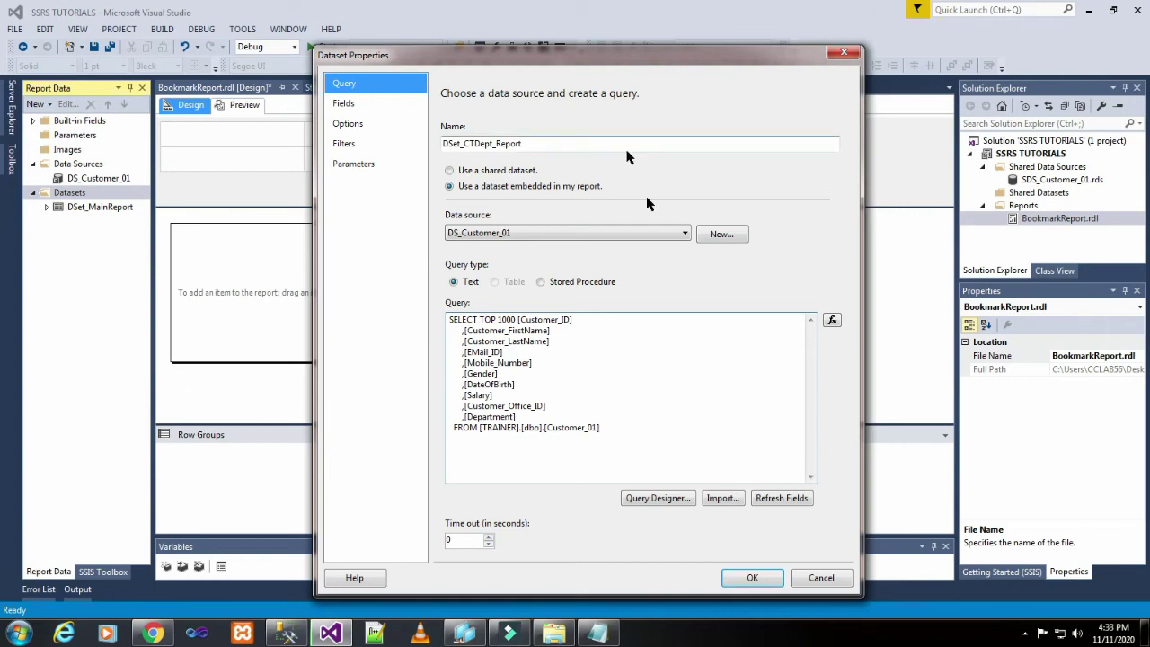
Copy the line where Department = 'Computer Technology' from the Test SSRS Notepad file, append it to the dataset's query in Visual Studio and save
{"action": "left_click", "coordinate": [600, 634]}
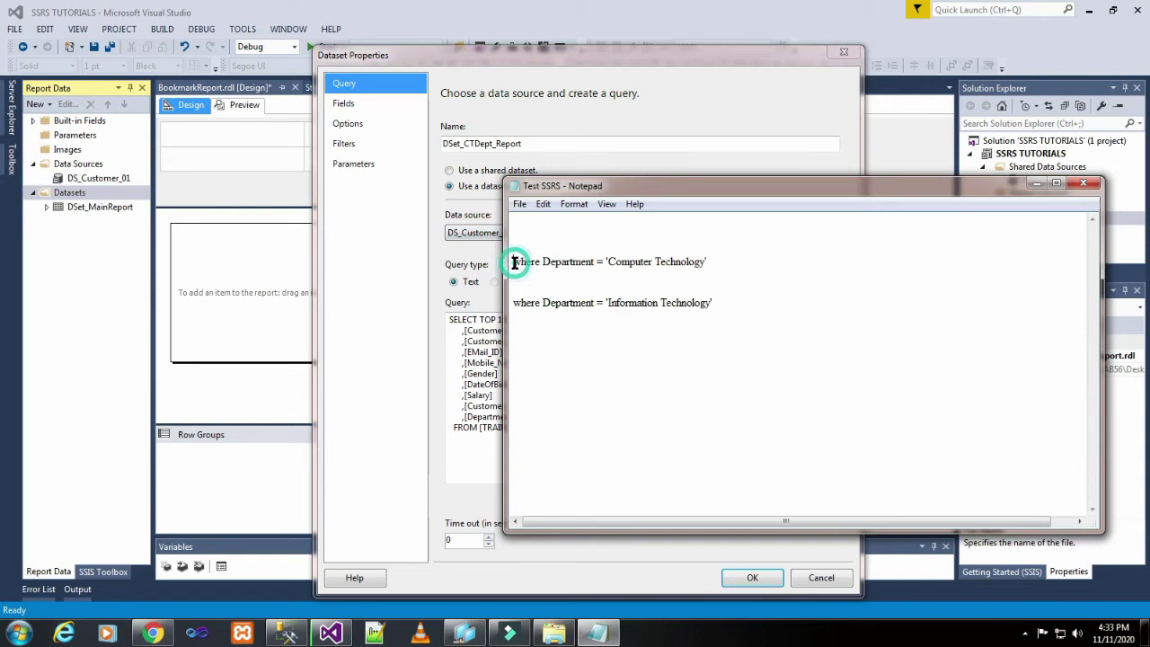
{"action": "left_click_drag", "start_coordinate": [513, 261], "coordinate": [724, 263]}
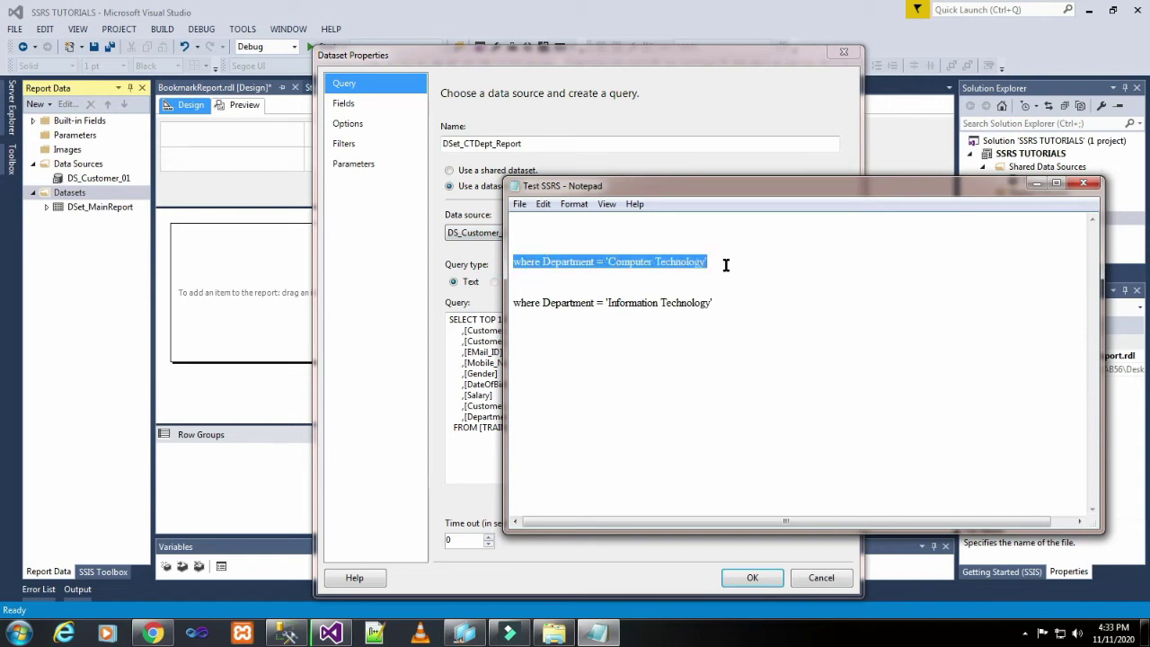
{"action": "left_click", "coordinate": [463, 443]}
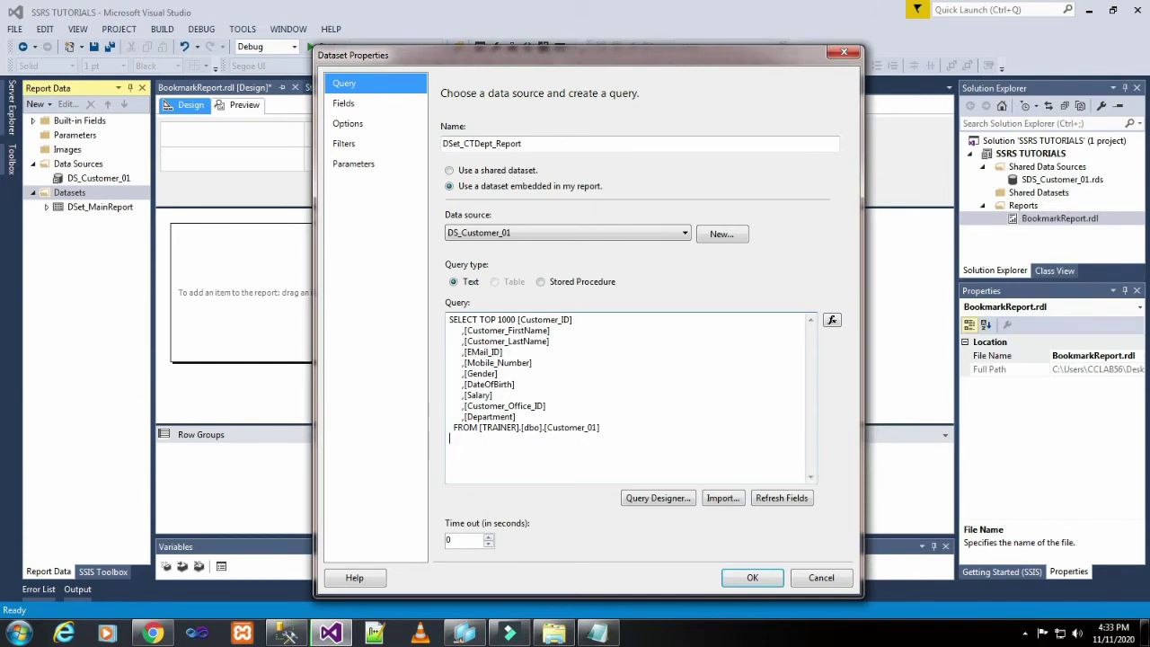
{"action": "key", "text": "ctrl+v"}
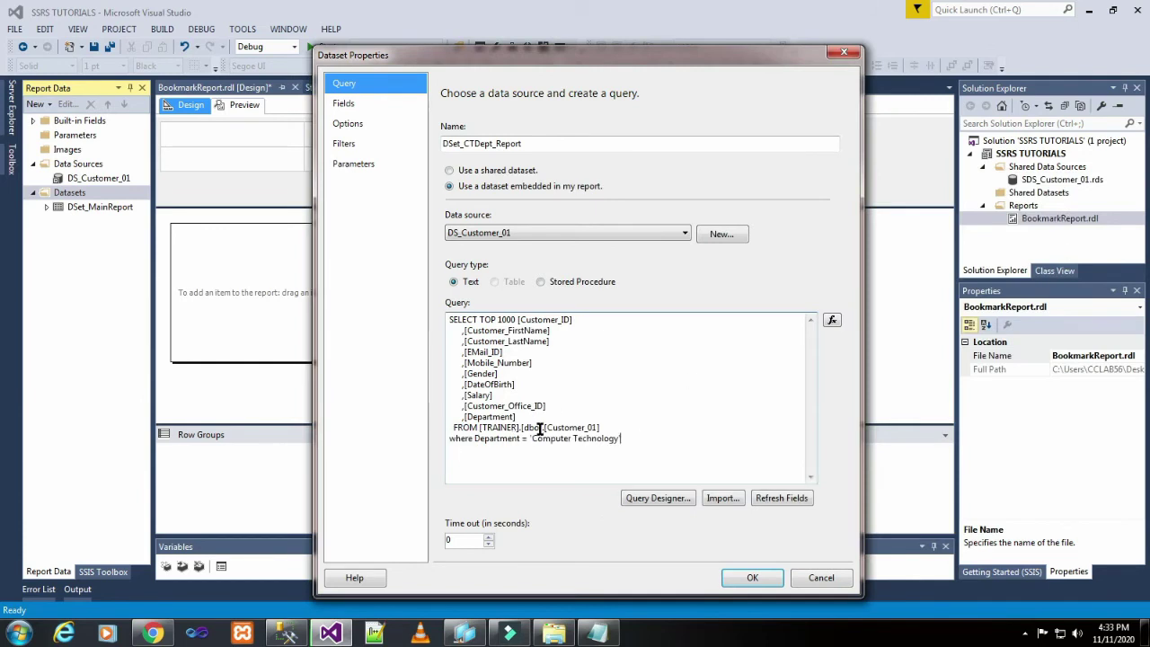
{"action": "left_click", "coordinate": [746, 576]}
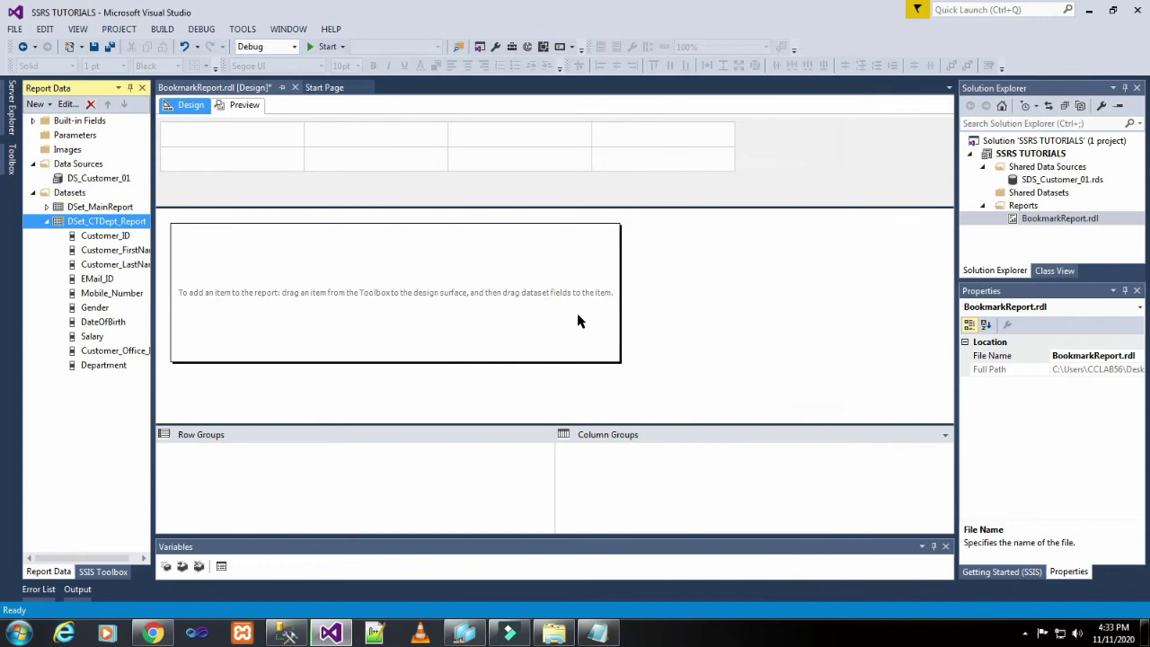
Add a dataset named DSet_ITDept_Report, embedded in the report and based on the DS_Customer_01 data source
{"action": "left_click", "coordinate": [48, 222]}
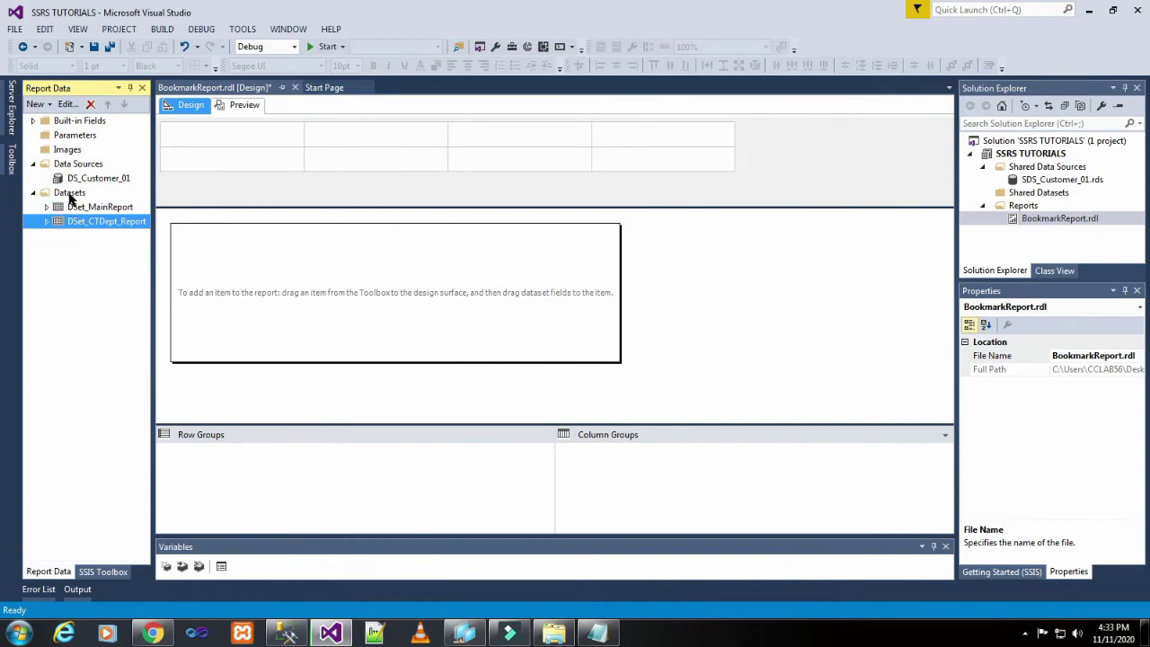
{"action": "right_click", "coordinate": [70, 194]}
{"action": "left_click", "coordinate": [89, 201]}
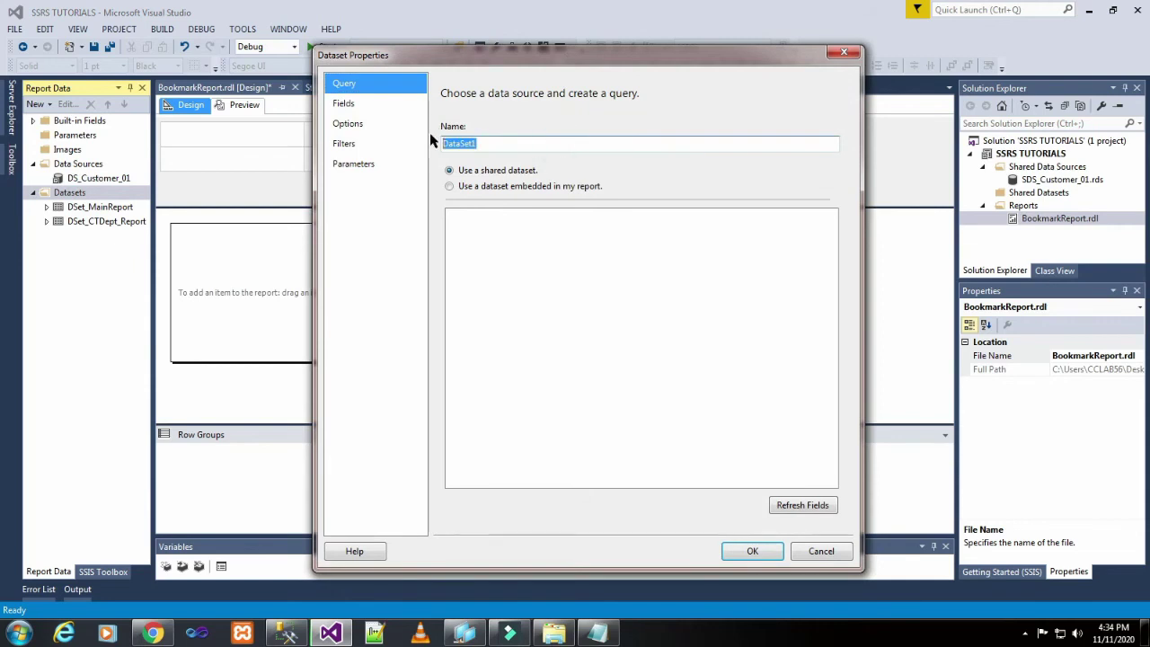
{"action": "type", "text": "DSet_ITDept_Report"}
{"action": "left_click", "coordinate": [540, 186]}
{"action": "left_click", "coordinate": [685, 233]}
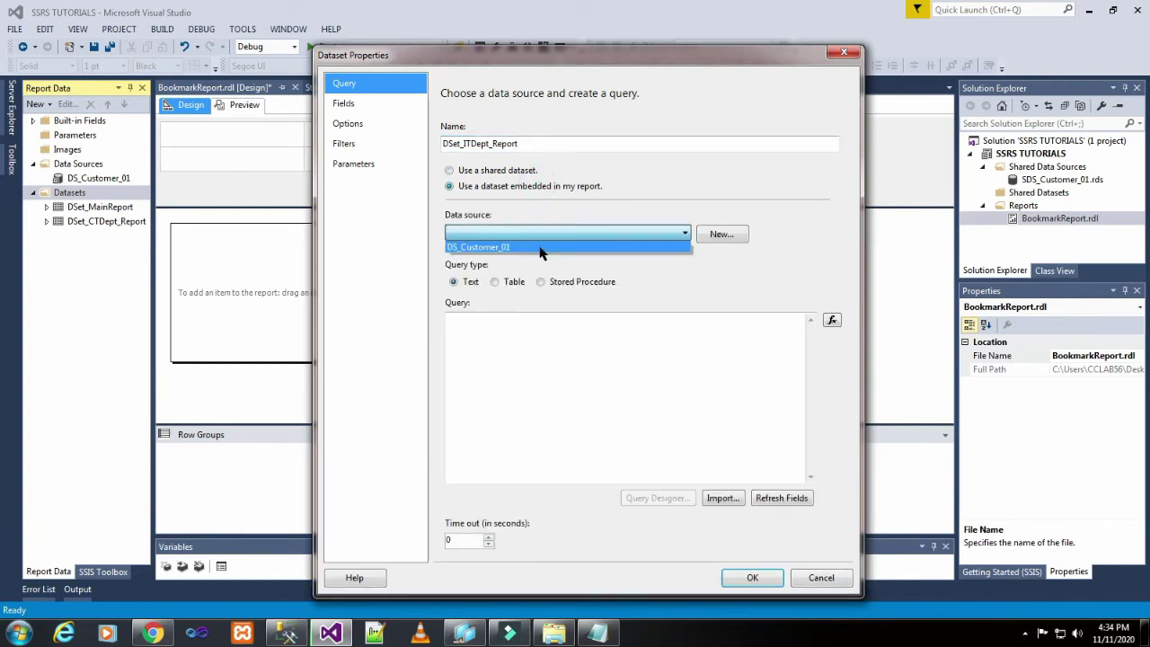
{"action": "left_click", "coordinate": [539, 244]}
Copy the selected Customer_01 query from SQL Server Management Studio and paste it into the DSet_ITDept_Report query in Visual Studio
{"action": "left_click", "coordinate": [287, 633]}
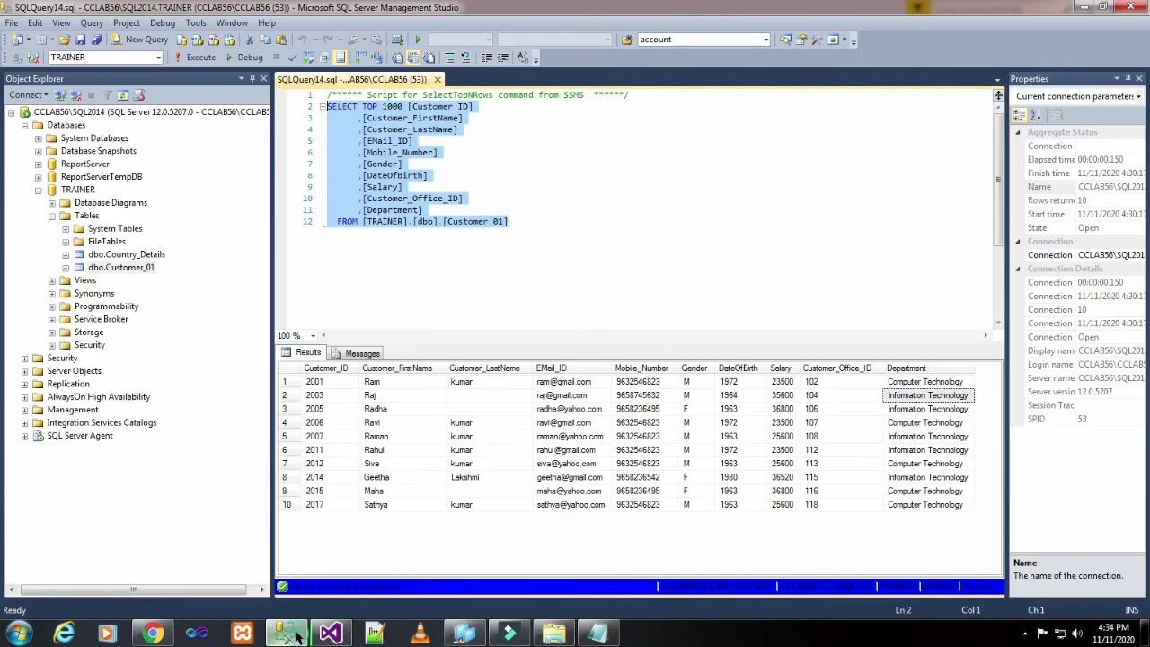
{"action": "right_click", "coordinate": [396, 191]}
{"action": "left_click", "coordinate": [432, 211]}
{"action": "left_click", "coordinate": [322, 631]}
{"action": "left_click", "coordinate": [480, 323]}
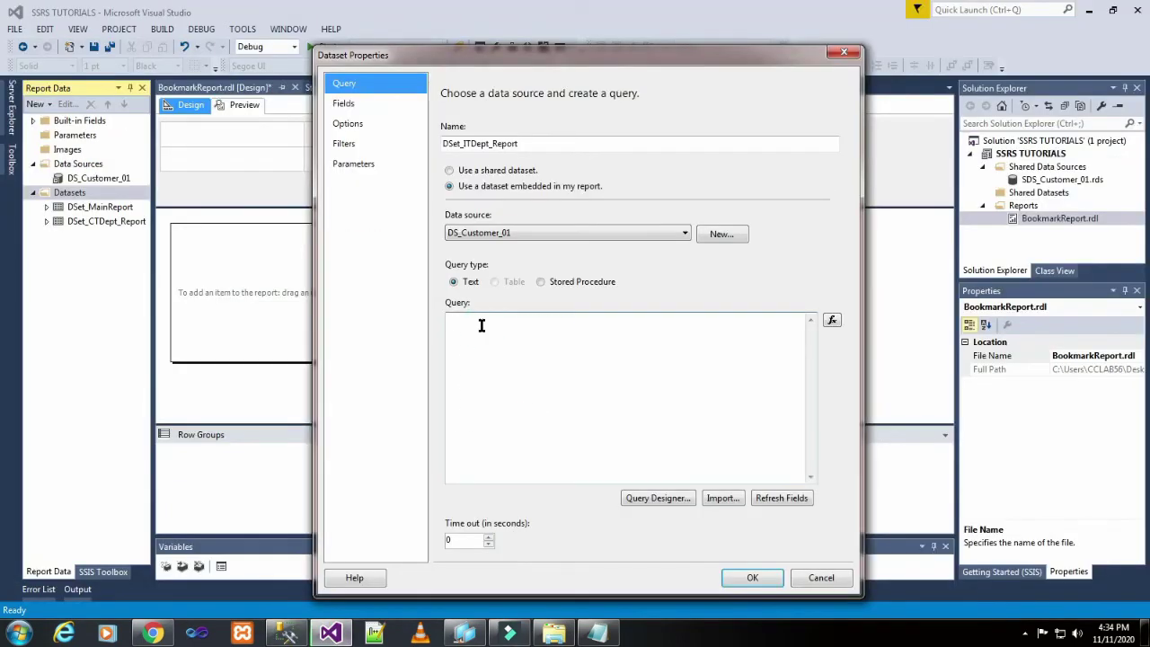
{"action": "key", "text": "ctrl+v"}
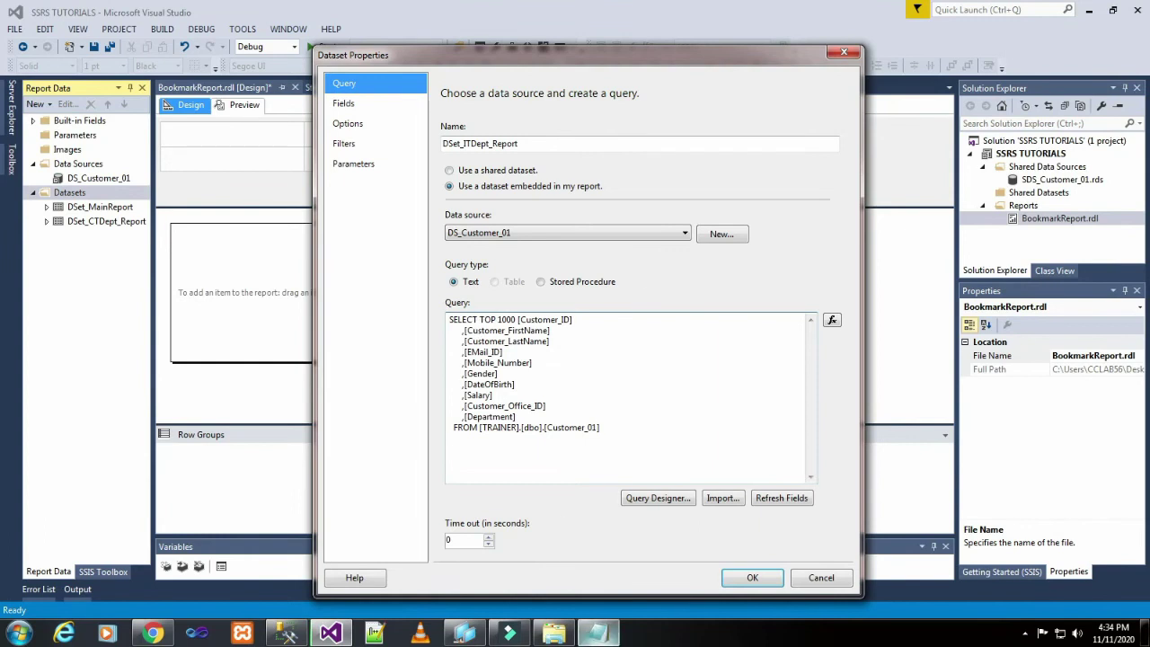
Copy the line where Department = 'Information Technology' from the Notepad file, append it to the dataset's query in Visual Studio and save
{"action": "left_click", "coordinate": [596, 633]}
{"action": "left_click_drag", "start_coordinate": [516, 305], "coordinate": [716, 303]}
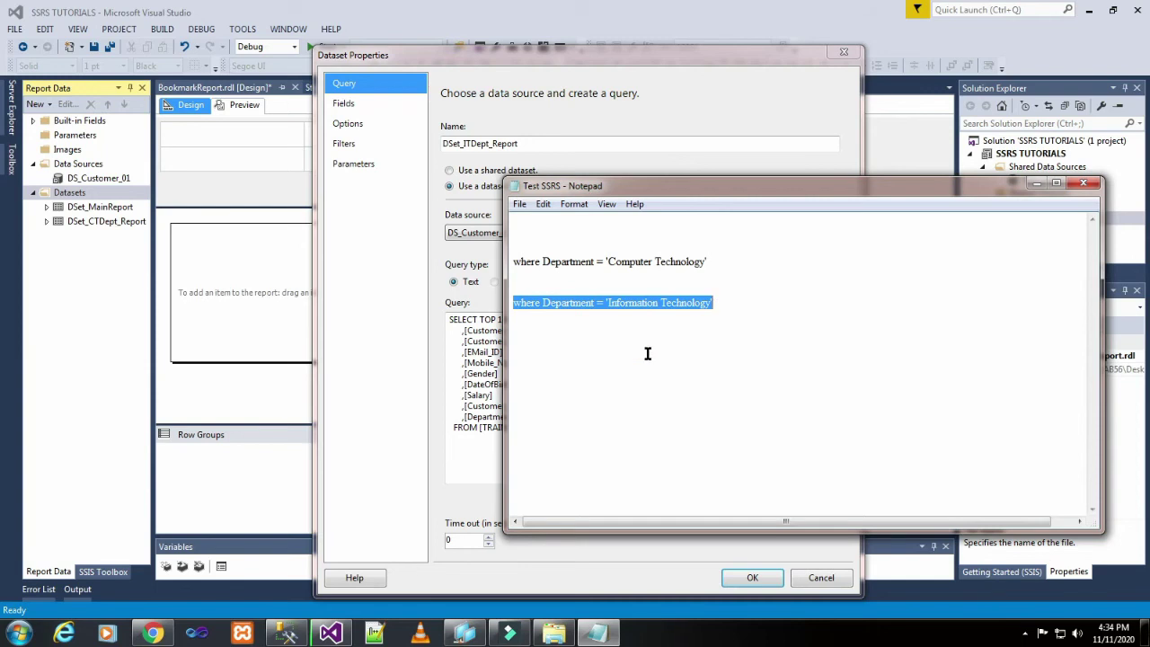
{"action": "left_click", "coordinate": [458, 442]}
{"action": "key", "text": "ctrl+v"}
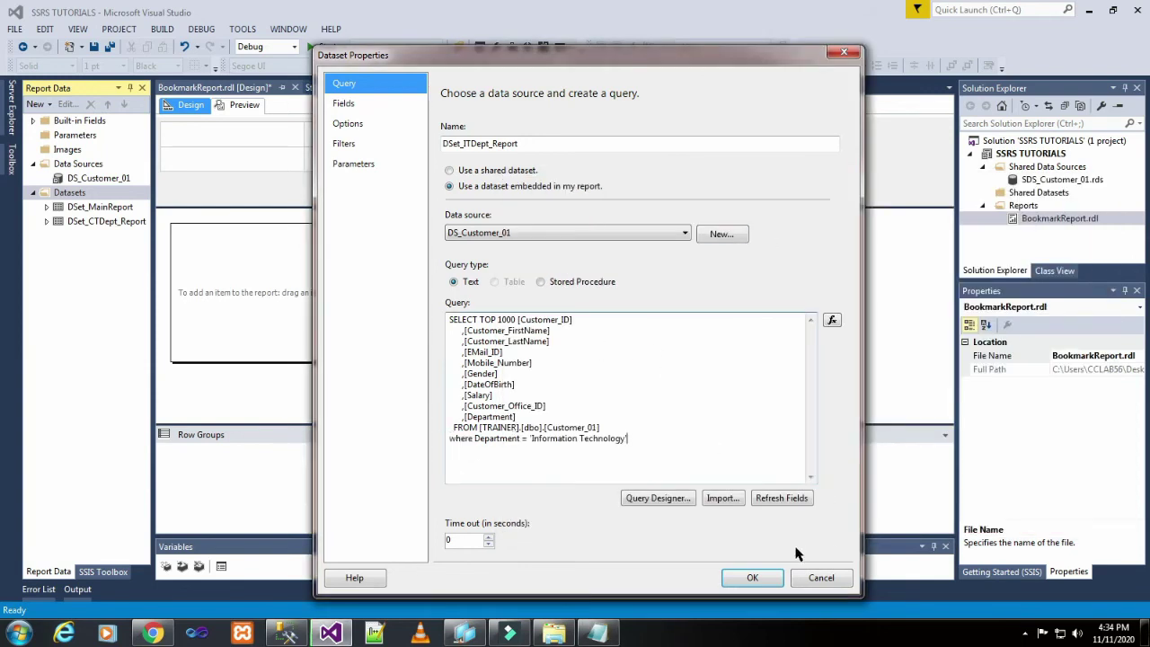
{"action": "left_click", "coordinate": [761, 579]}
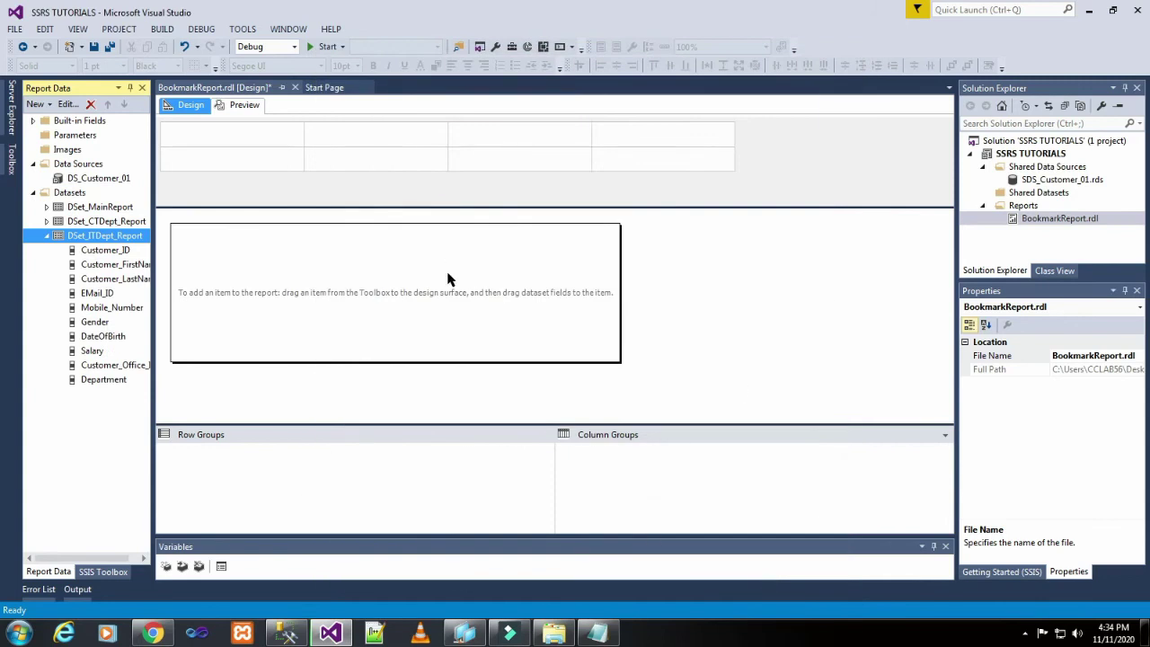
Shrink the parameters and grouping areas around the design surface, and enlarge the report body to about 11.06 by 4.92 inches
{"action": "left_click_drag", "start_coordinate": [468, 208], "coordinate": [470, 111]}
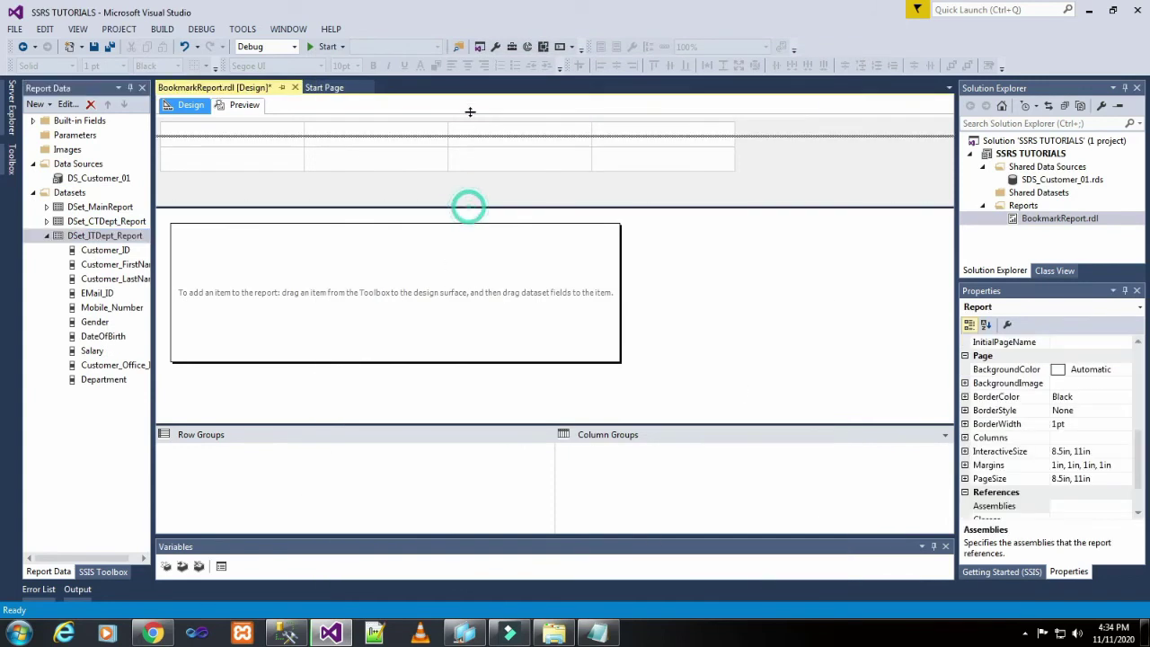
{"action": "left_click", "coordinate": [537, 429]}
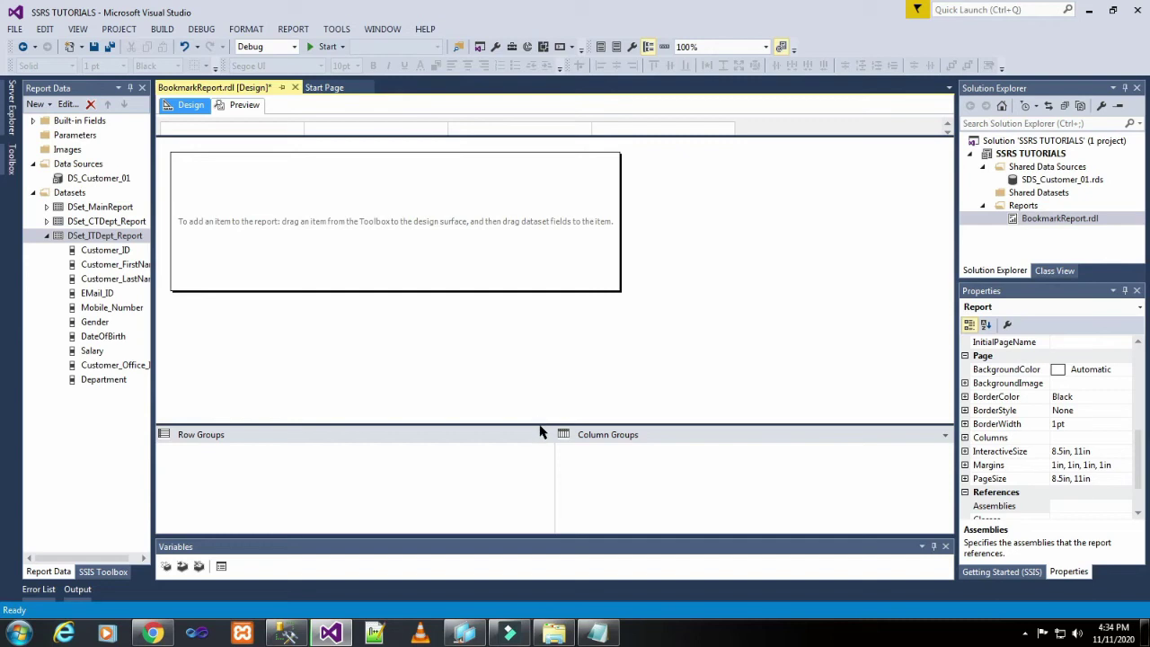
{"action": "left_click_drag", "start_coordinate": [540, 424], "coordinate": [542, 539]}
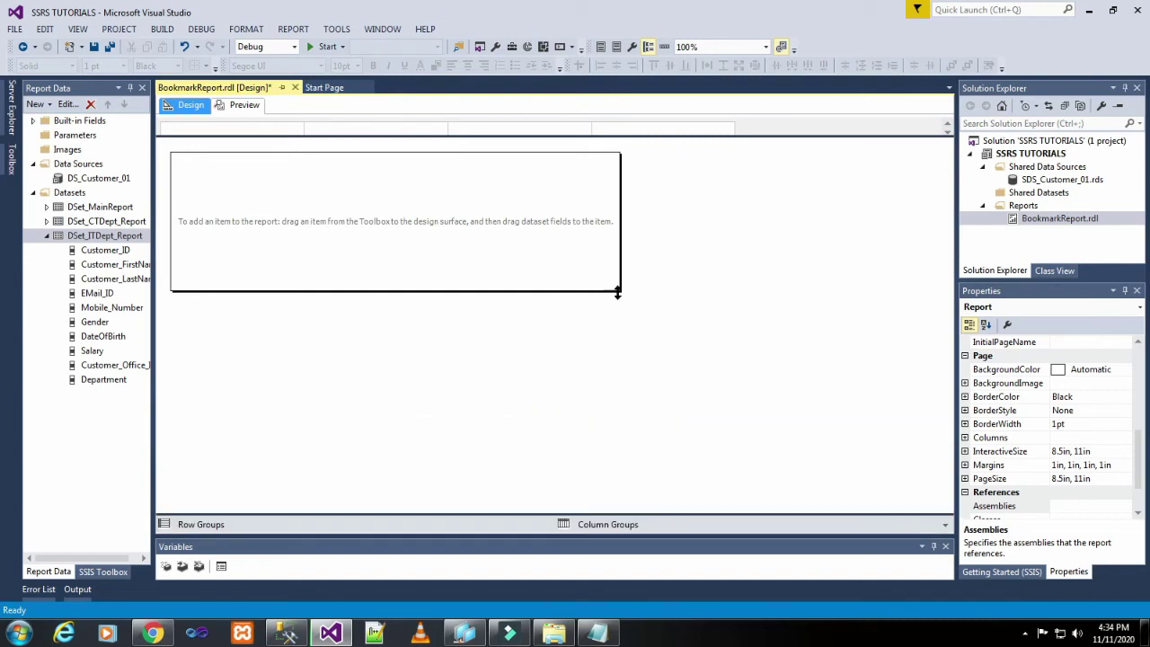
{"action": "left_click_drag", "start_coordinate": [618, 292], "coordinate": [935, 492]}
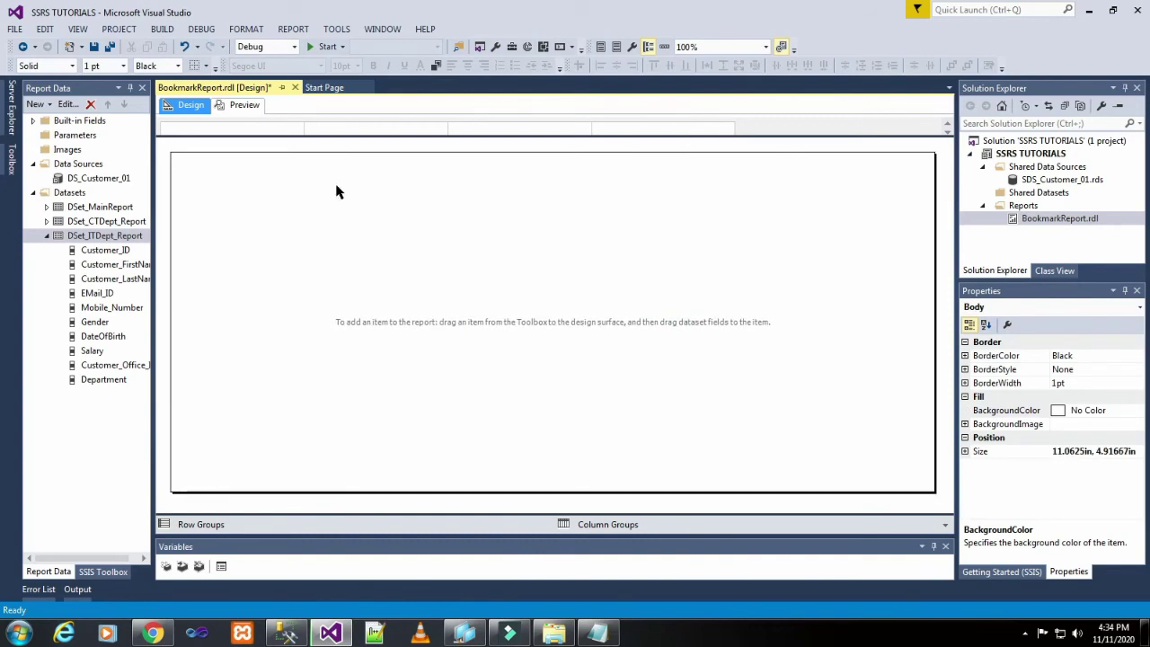
Insert a text box near the upper-left corner of the report body containing the text CTDept_Report
{"action": "right_click", "coordinate": [217, 180]}
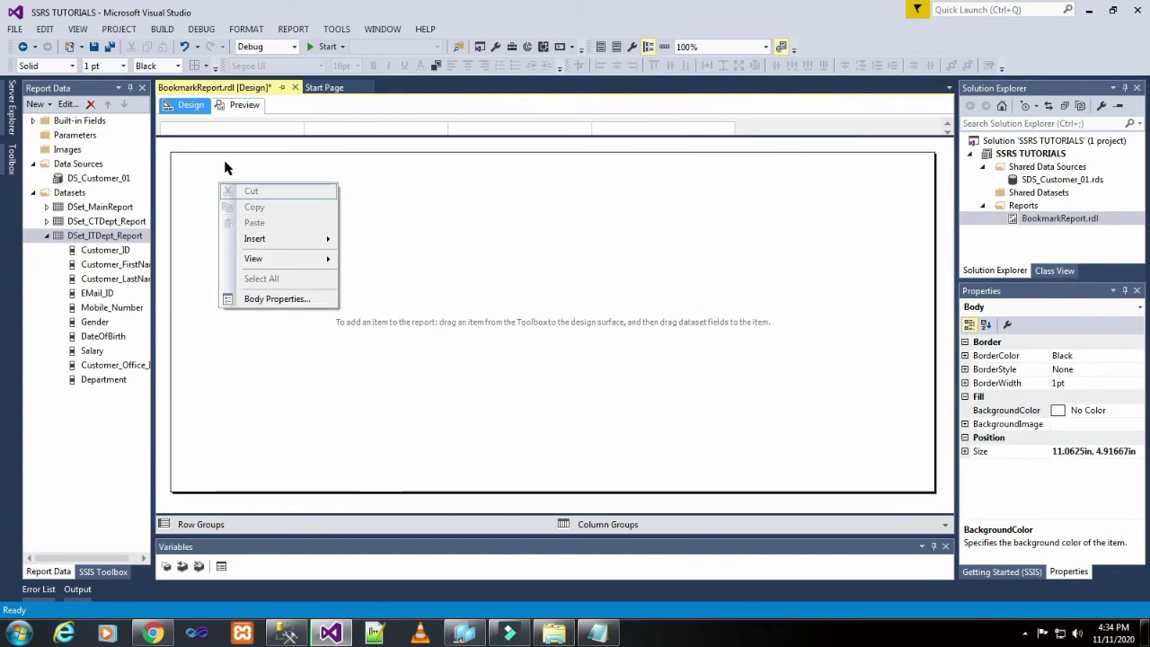
{"action": "left_click", "coordinate": [225, 163]}
{"action": "right_click", "coordinate": [193, 164]}
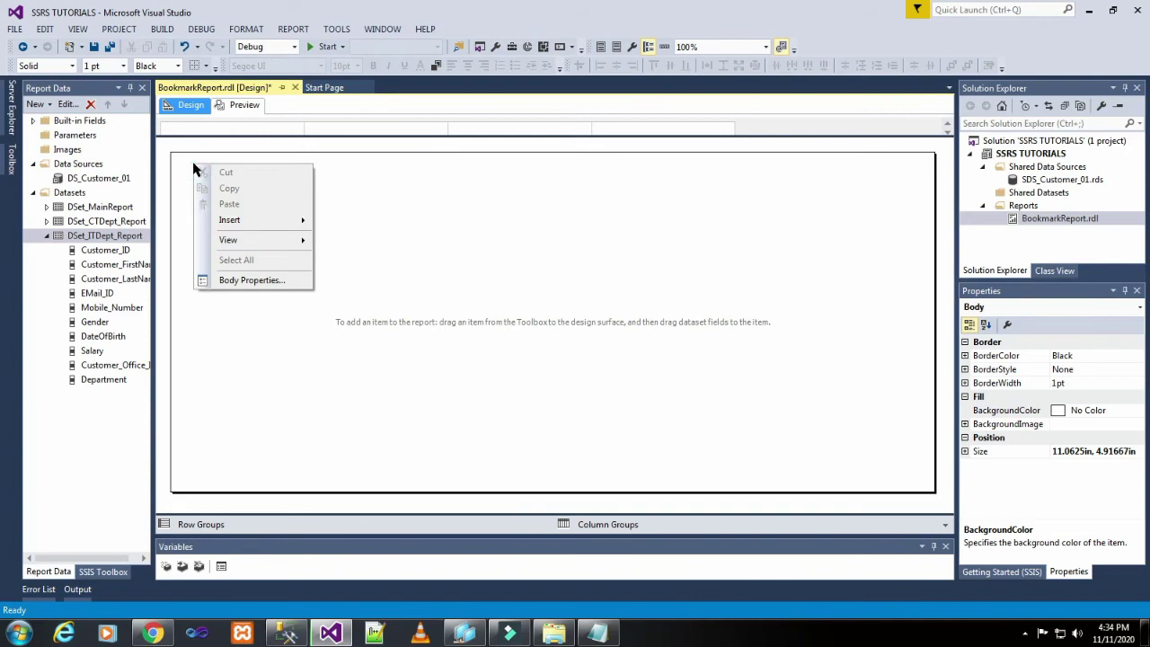
{"action": "left_click", "coordinate": [251, 221]}
{"action": "left_click", "coordinate": [346, 222]}
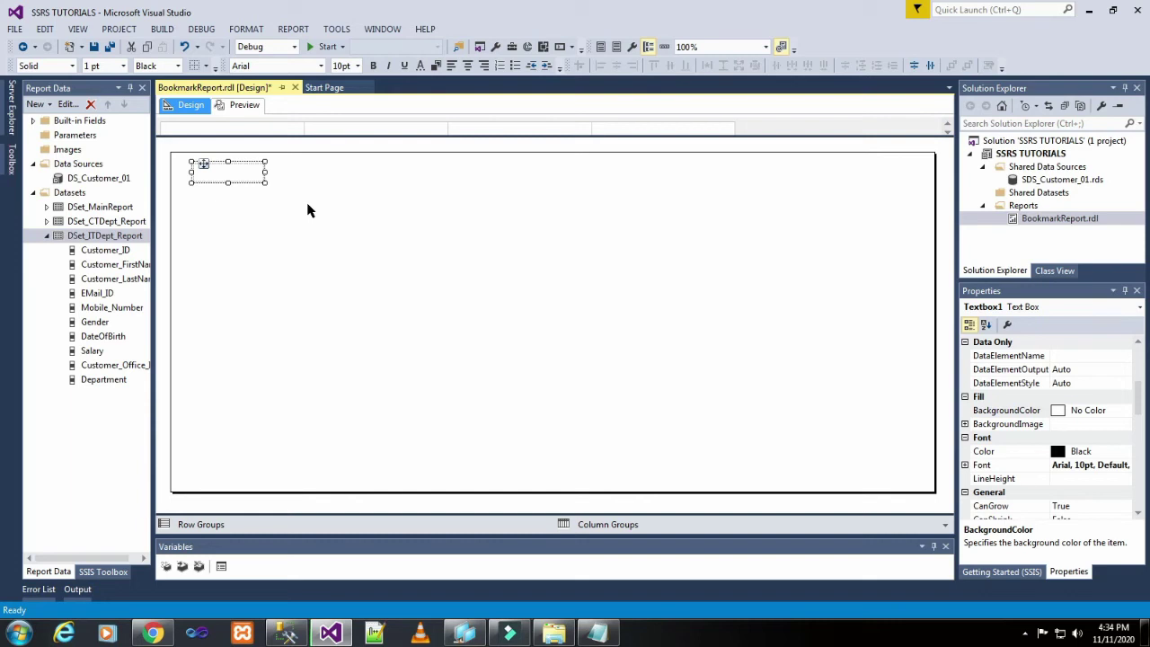
{"action": "left_click", "coordinate": [210, 172]}
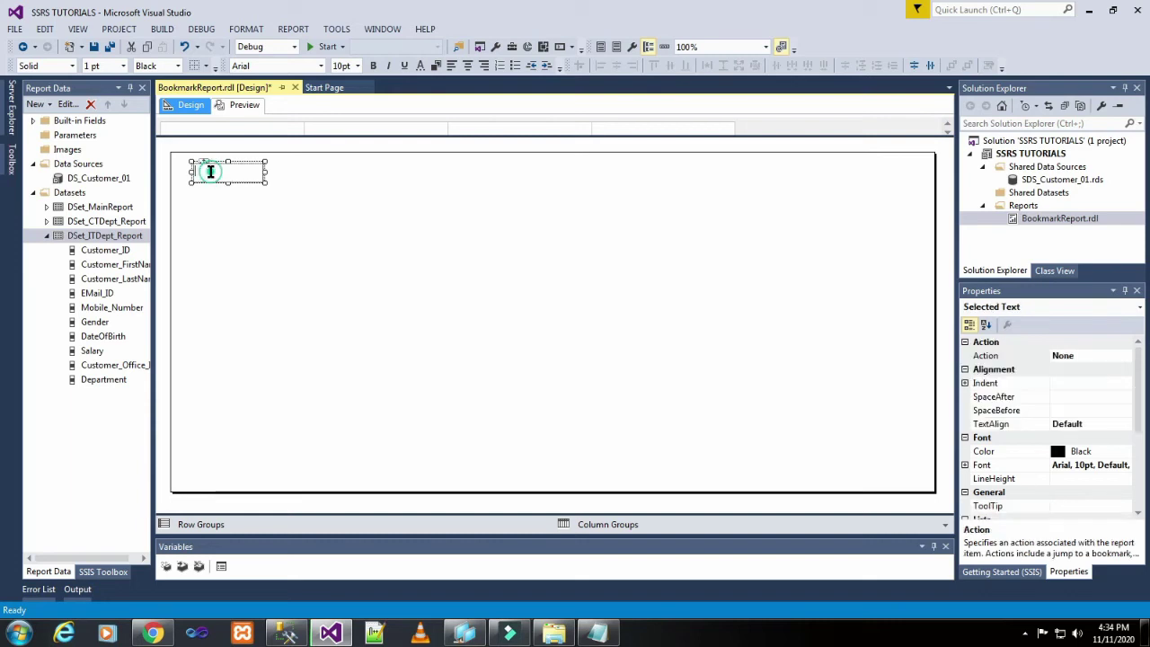
{"action": "type", "text": "CT"}
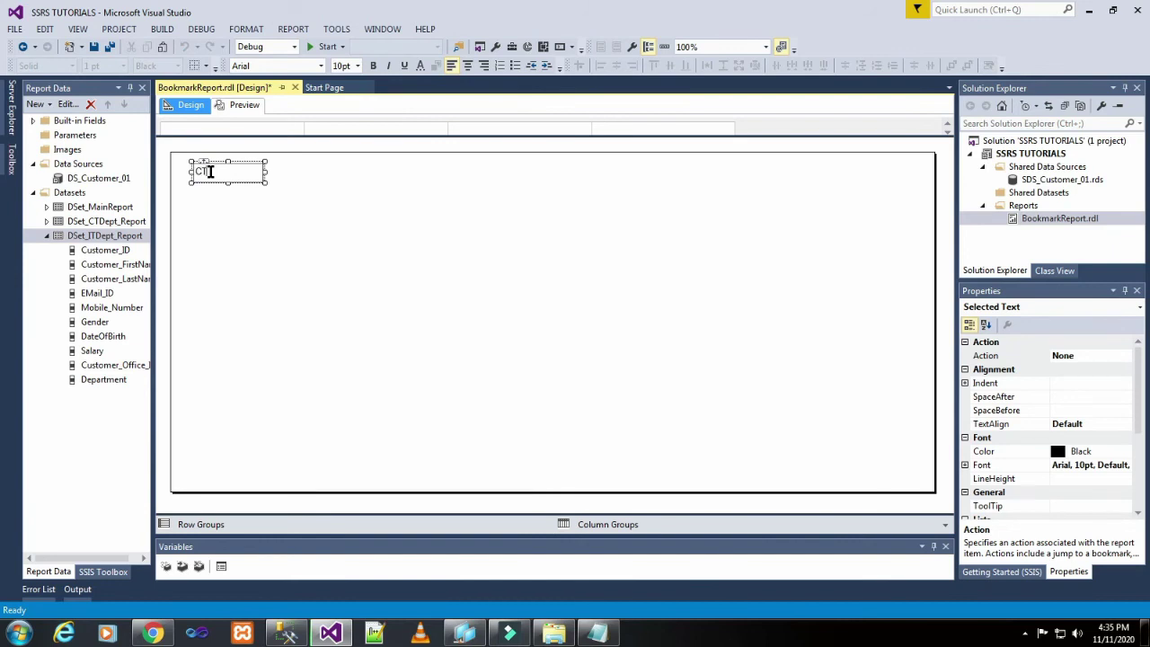
{"action": "type", "text": "Dept_R"}
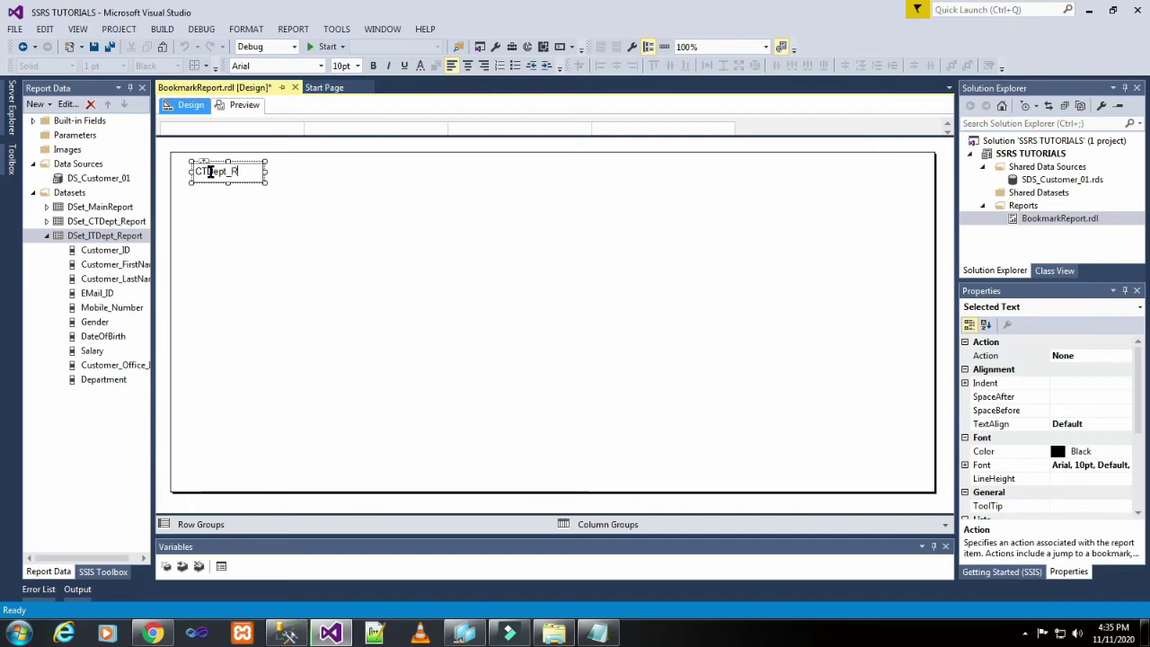
{"action": "type", "text": "eport"}
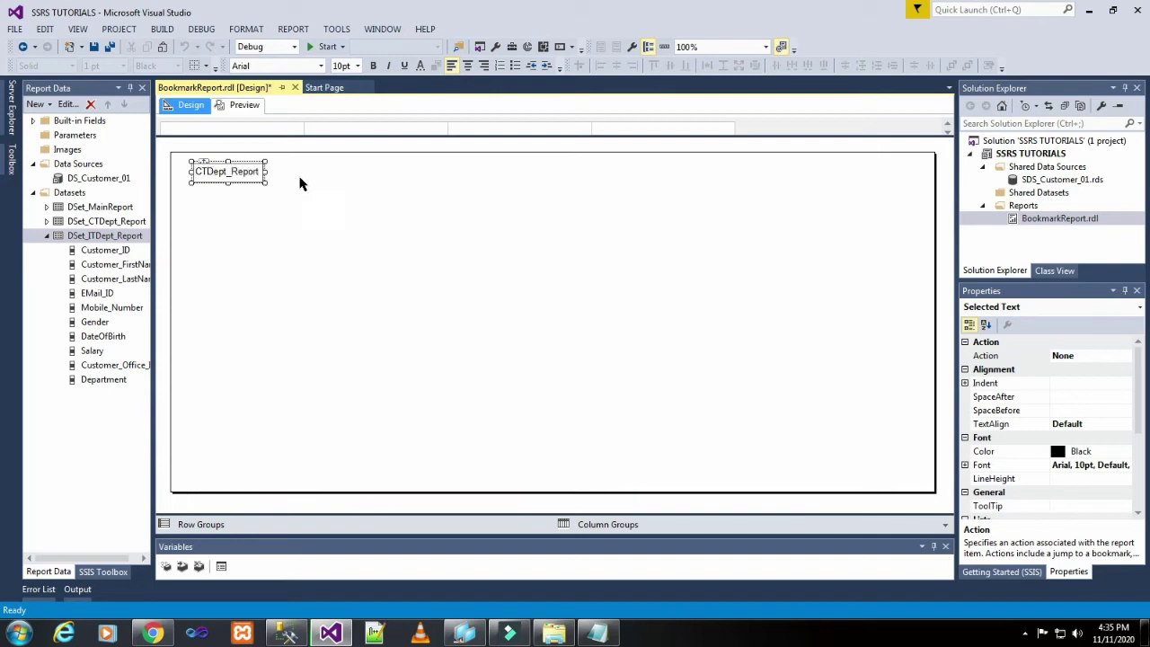
{"action": "left_click", "coordinate": [333, 185]}
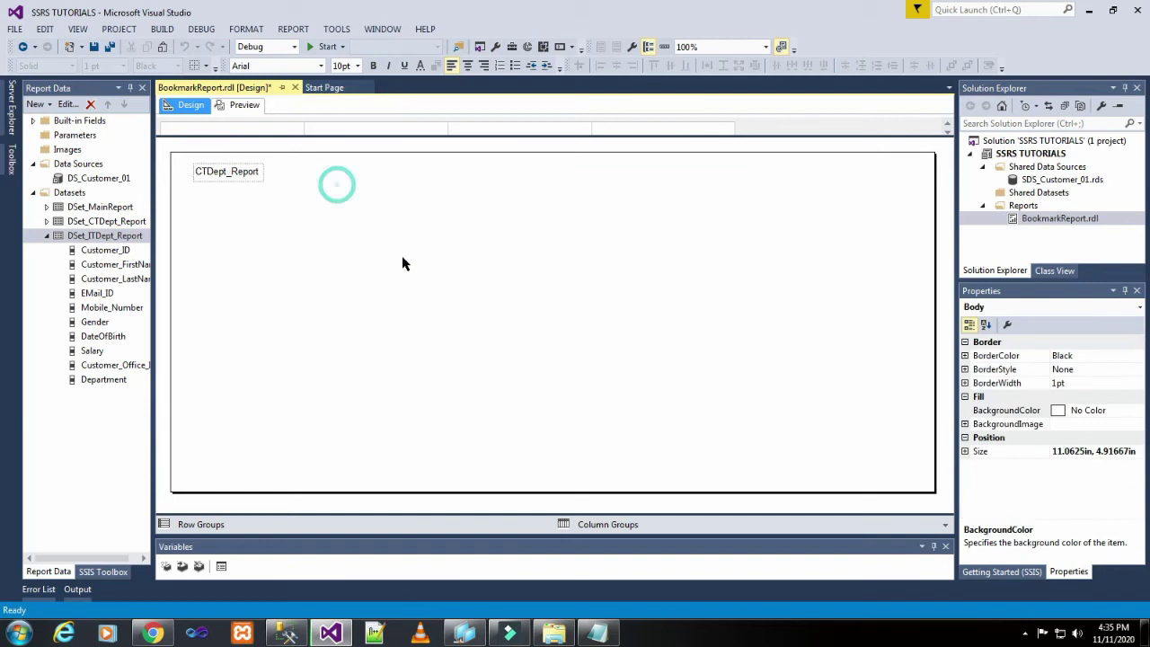
{"action": "double_click", "coordinate": [207, 172]}
{"action": "left_click", "coordinate": [206, 173]}
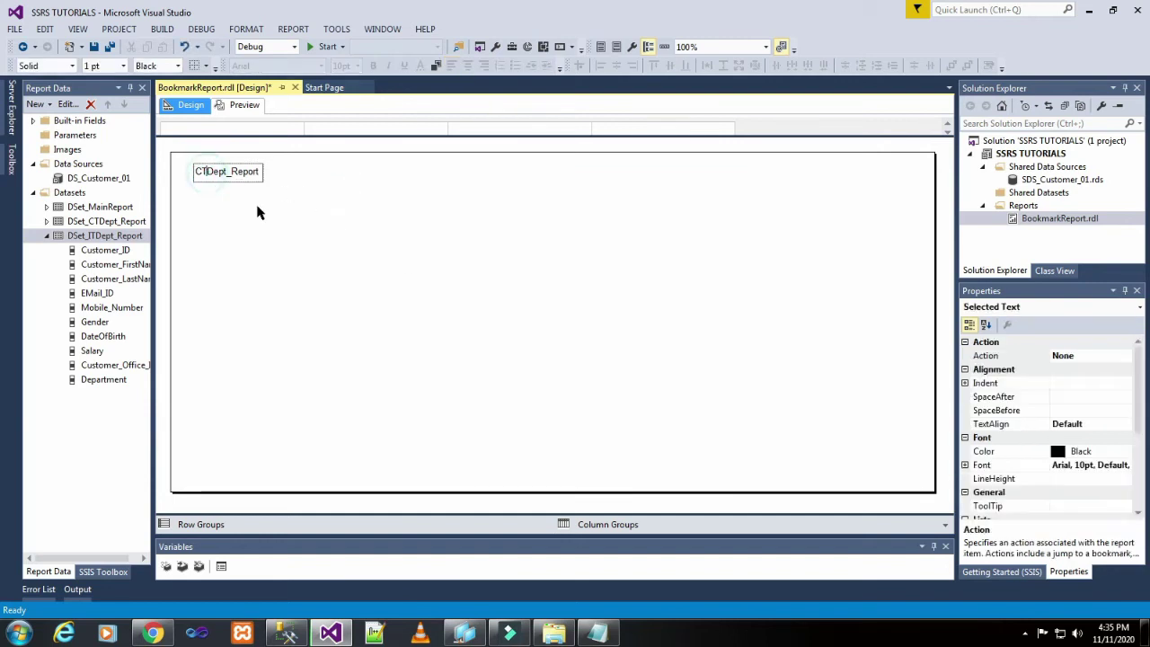
Change the text box's text to CT_Dept_Report and widen the box so the whole text fits on one line
{"action": "type", "text": "_"}
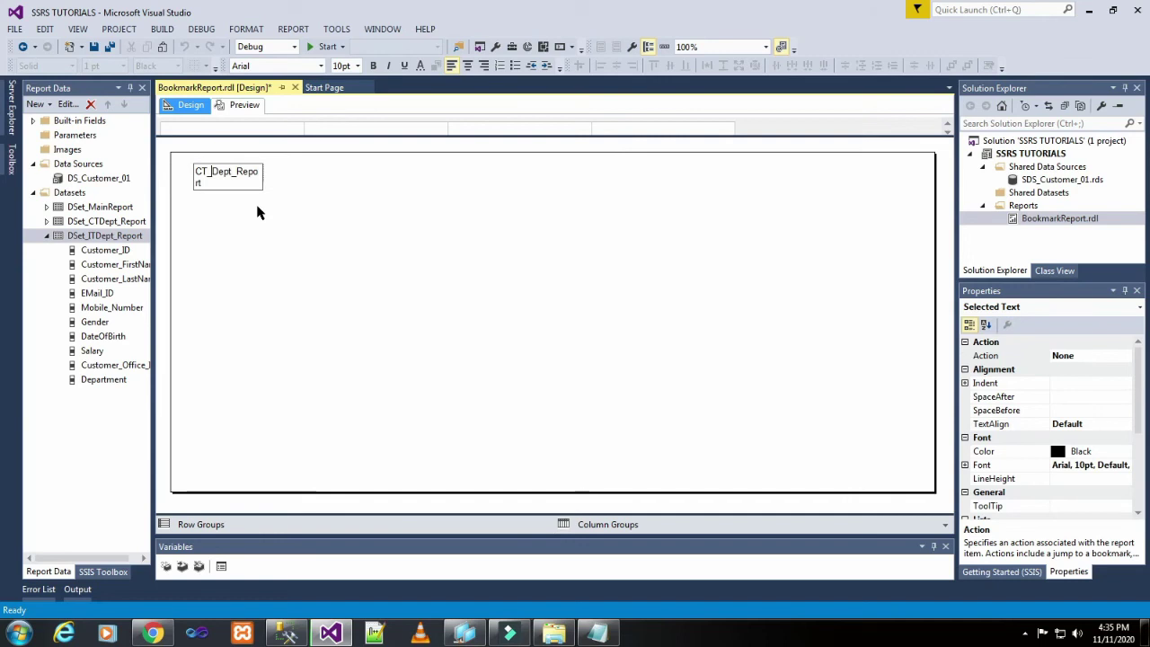
{"action": "left_click", "coordinate": [257, 207]}
{"action": "left_click", "coordinate": [255, 173]}
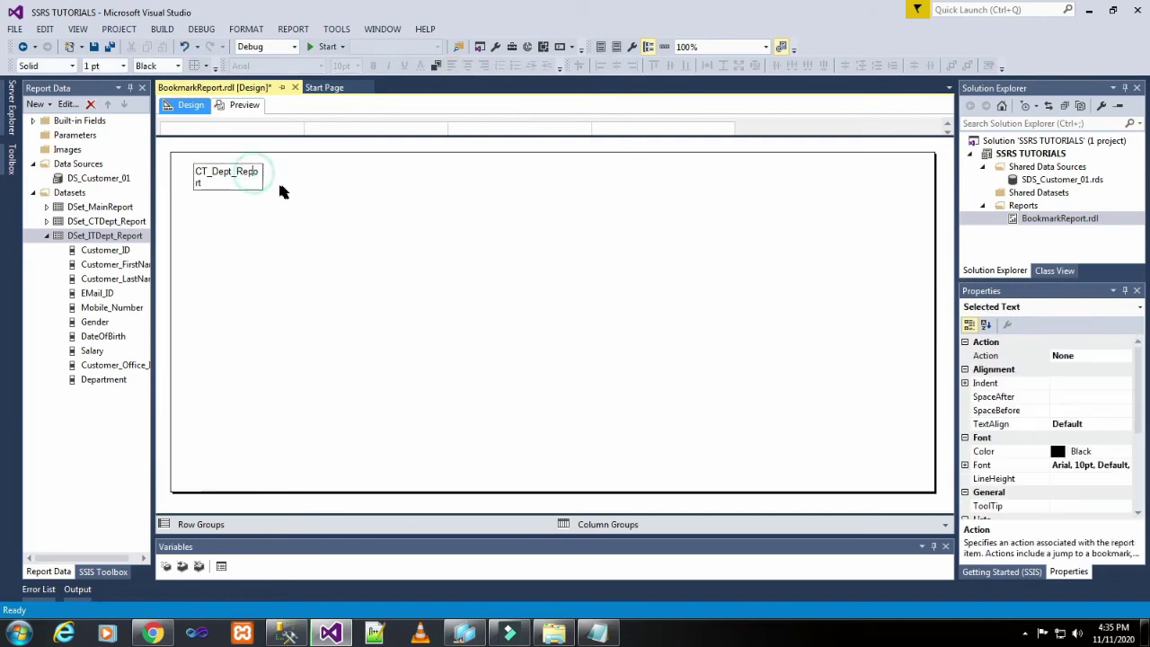
{"action": "left_click", "coordinate": [302, 192]}
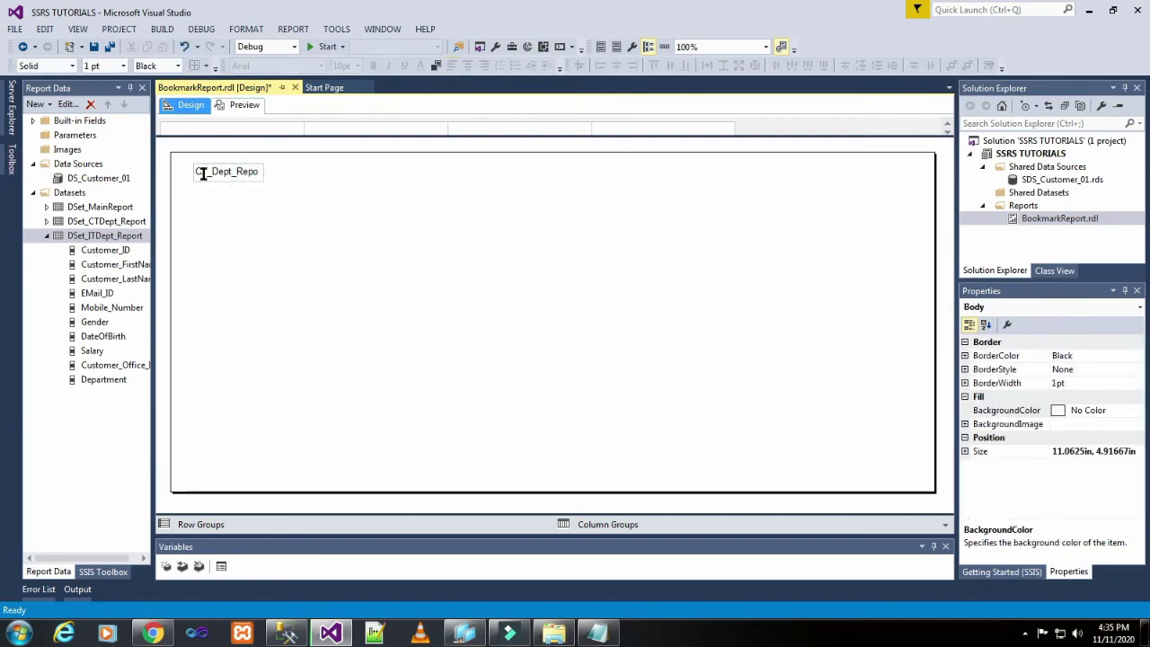
{"action": "left_click", "coordinate": [198, 171]}
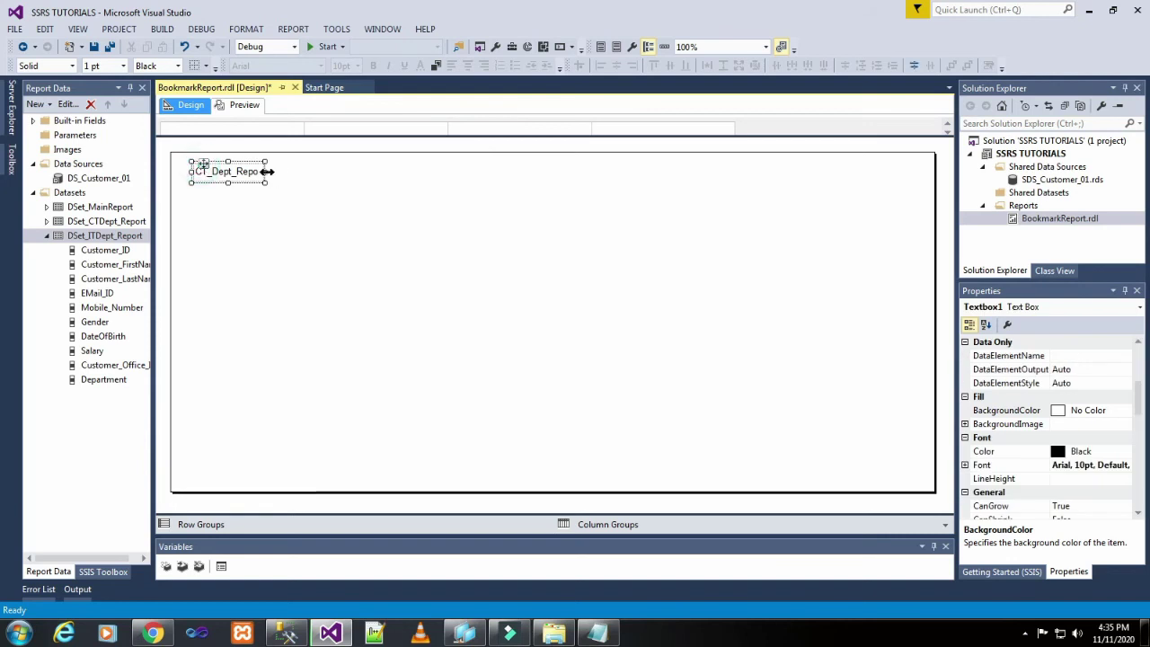
{"action": "left_click_drag", "start_coordinate": [268, 172], "coordinate": [279, 173]}
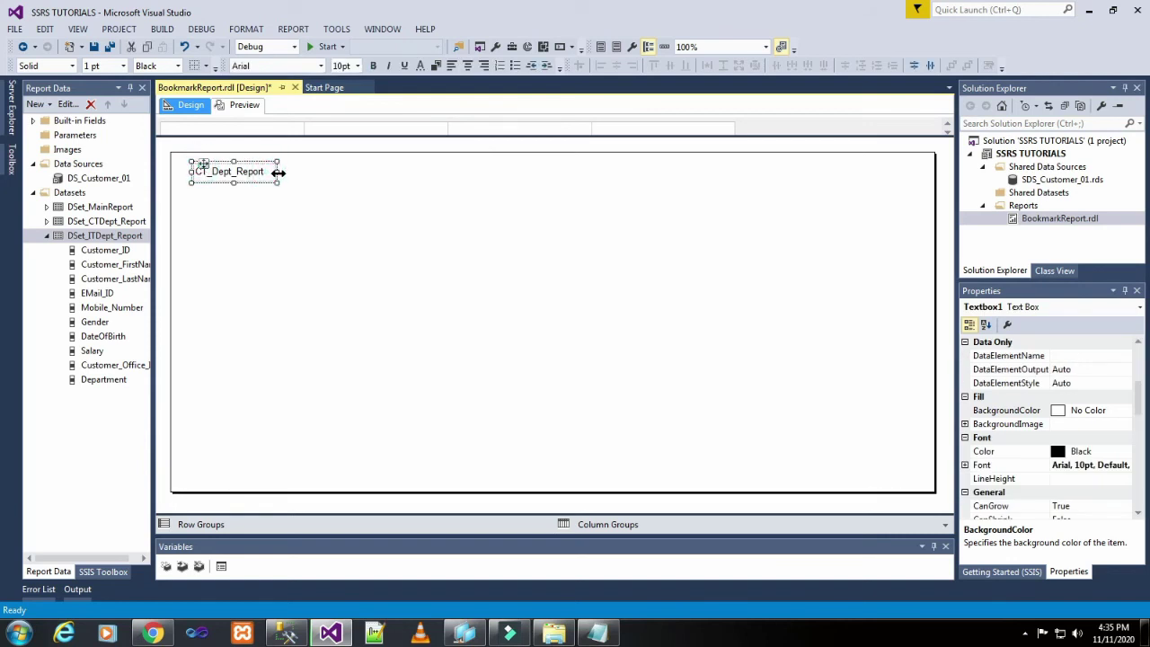
Duplicate the CT_Dept_Report text box, place the copy immediately to its right and change its text to IT_Dept_Report
{"action": "key", "text": "ctrl+v"}
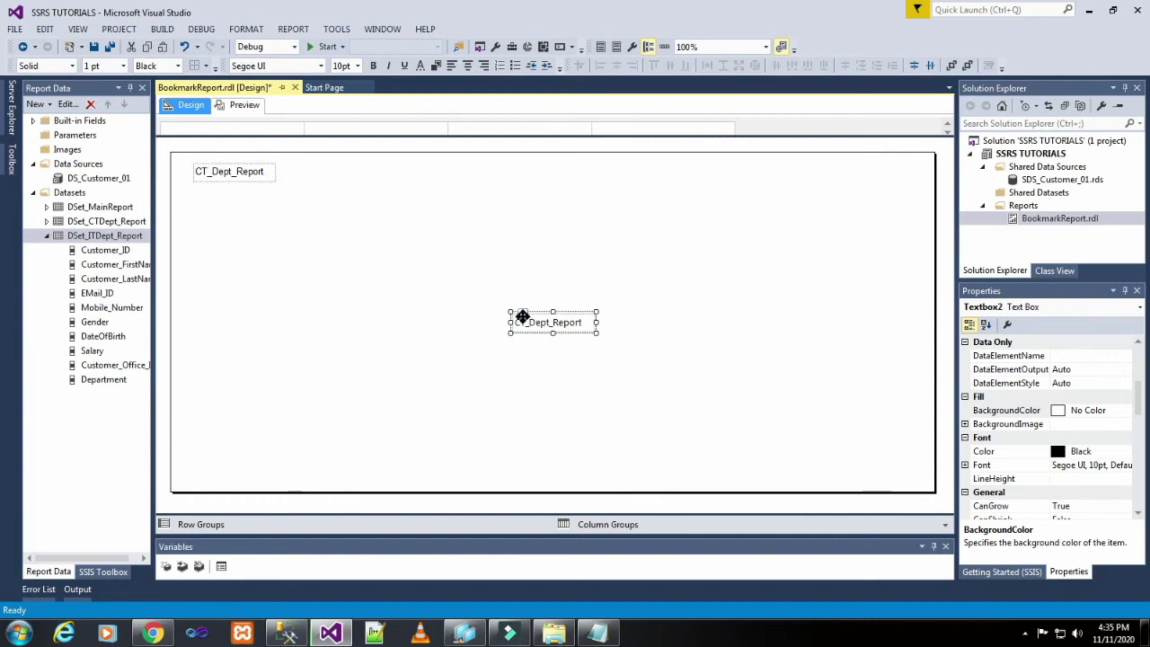
{"action": "left_click_drag", "start_coordinate": [521, 311], "coordinate": [287, 165]}
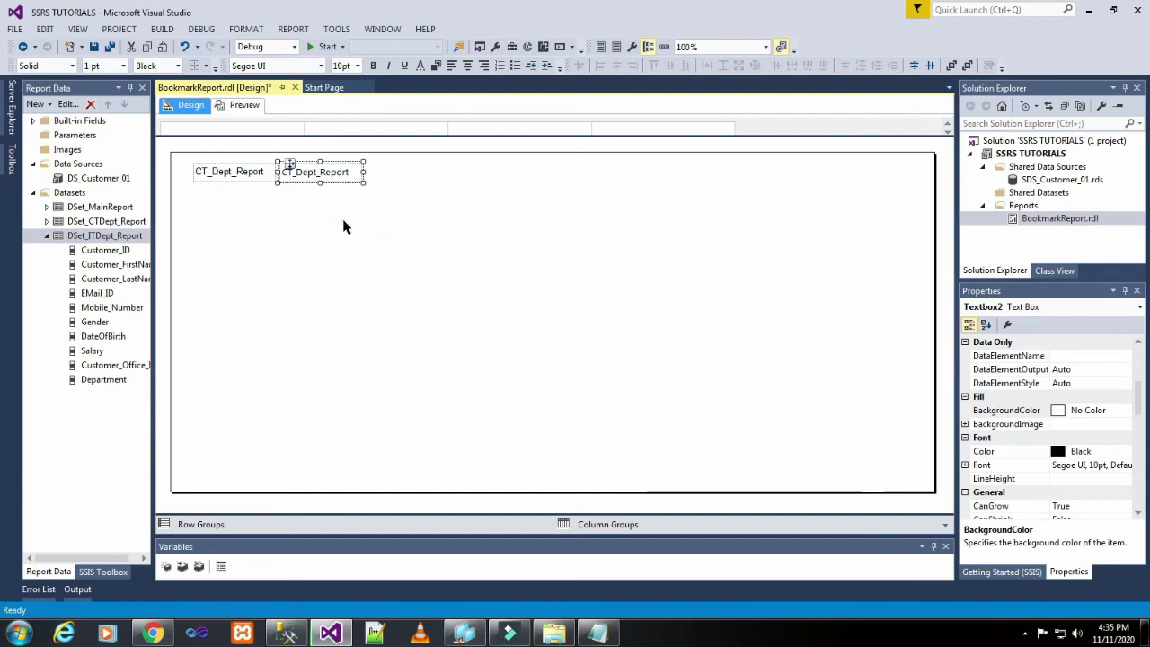
{"action": "left_click", "coordinate": [344, 225]}
{"action": "double_click", "coordinate": [287, 173]}
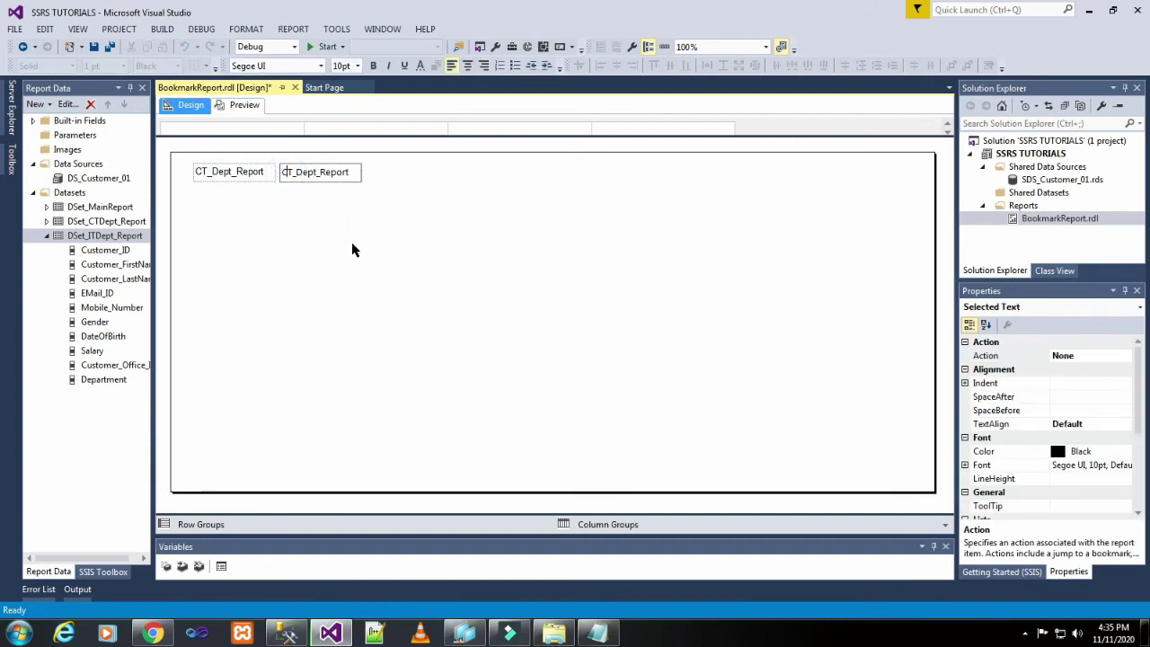
{"action": "key", "text": "BackSpace"}
{"action": "type", "text": "I"}
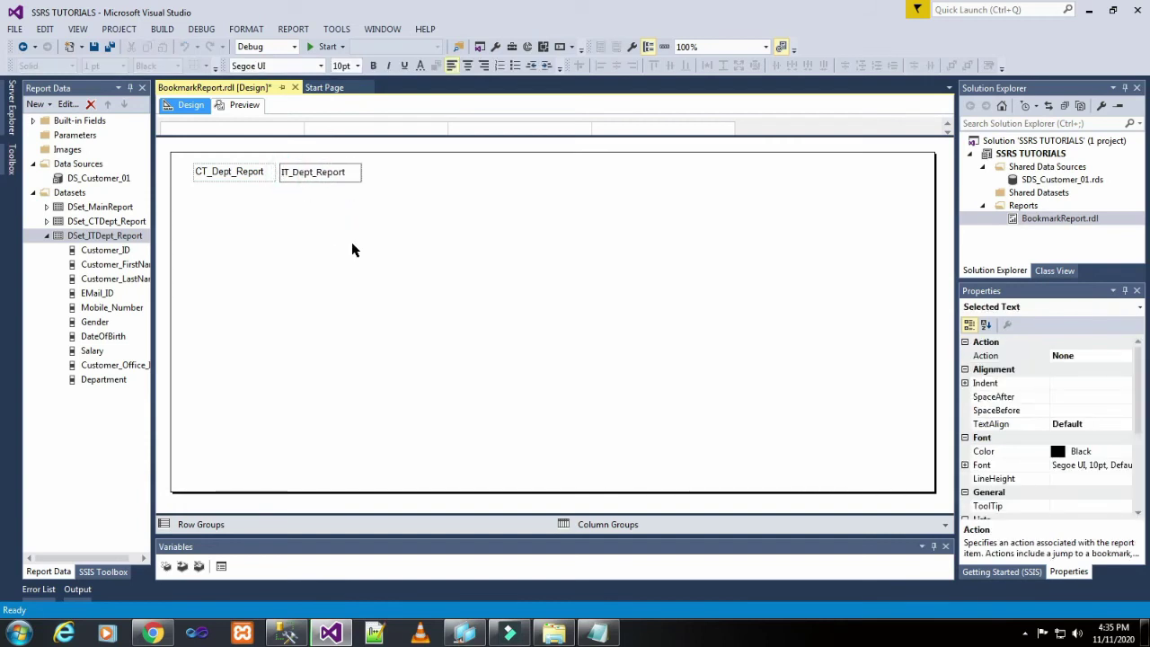
{"action": "left_click", "coordinate": [353, 244]}
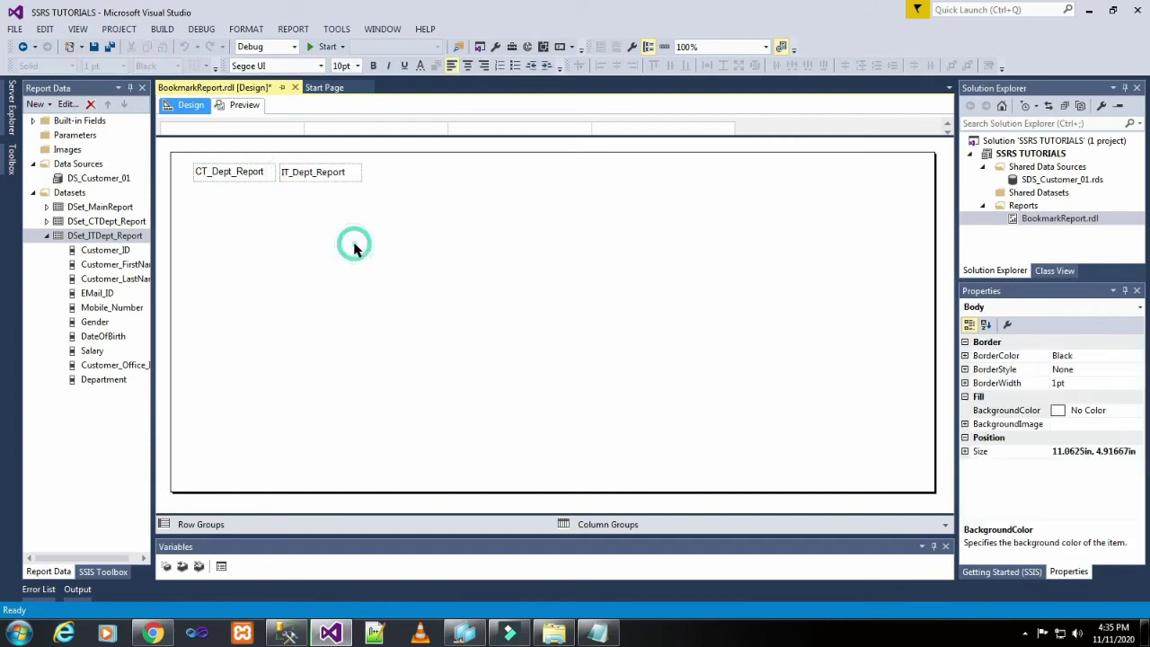
Format the CT_Dept_Report text box with centered bold text and an Orange background
{"action": "left_click", "coordinate": [225, 175]}
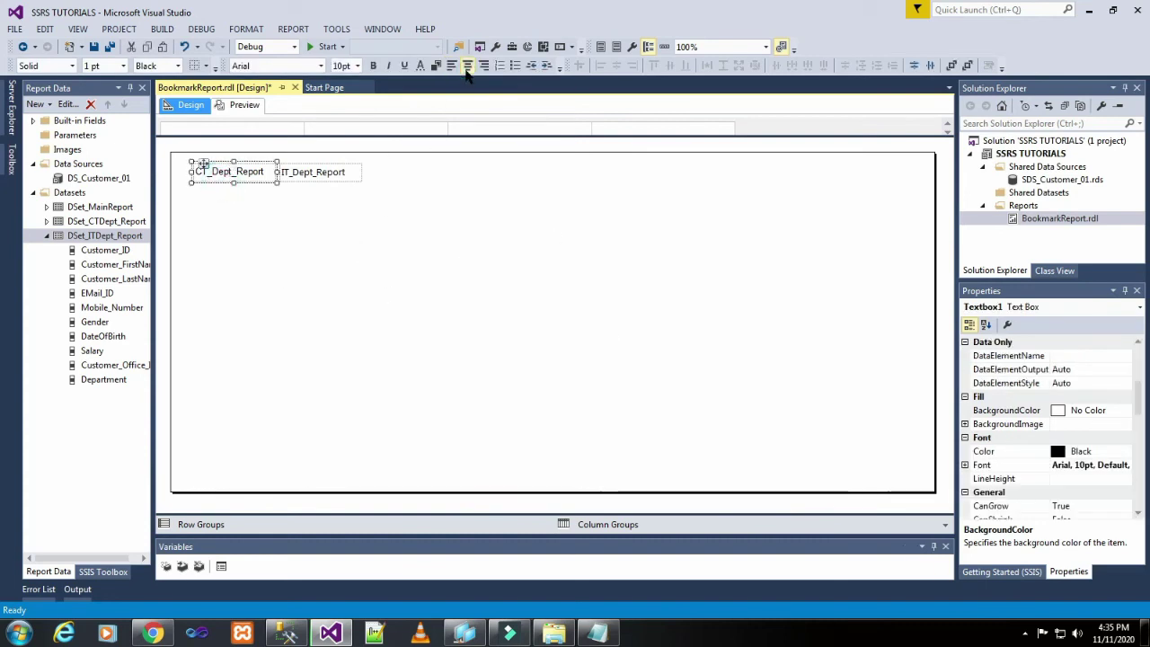
{"action": "left_click", "coordinate": [468, 66]}
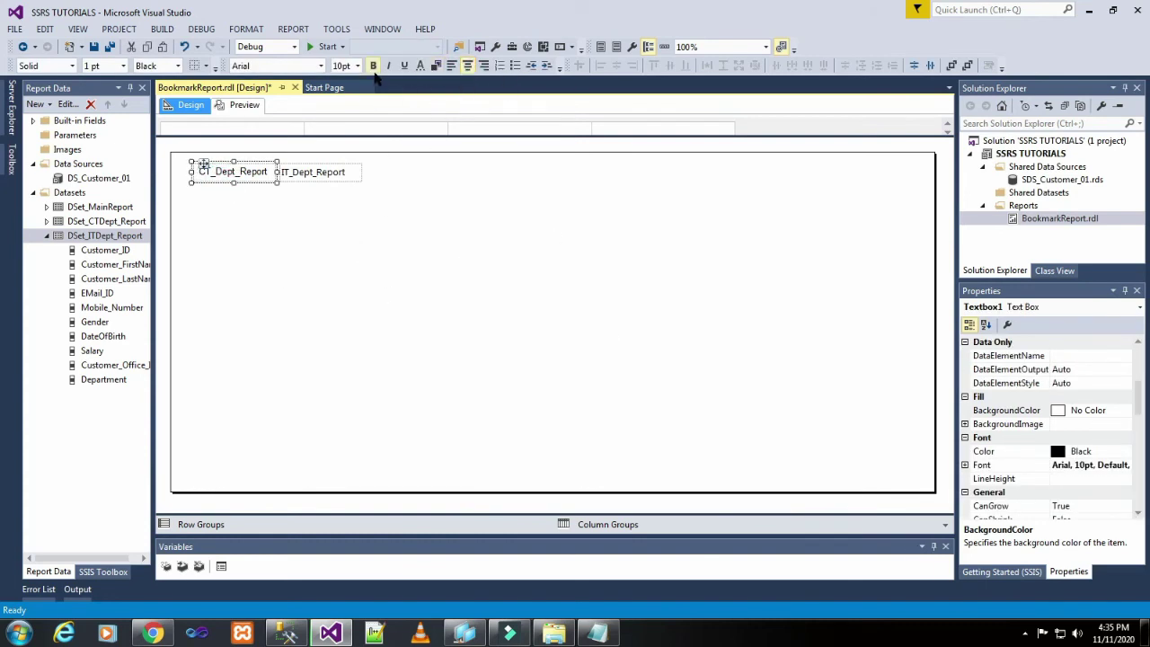
{"action": "left_click", "coordinate": [373, 66]}
{"action": "left_click", "coordinate": [436, 66]}
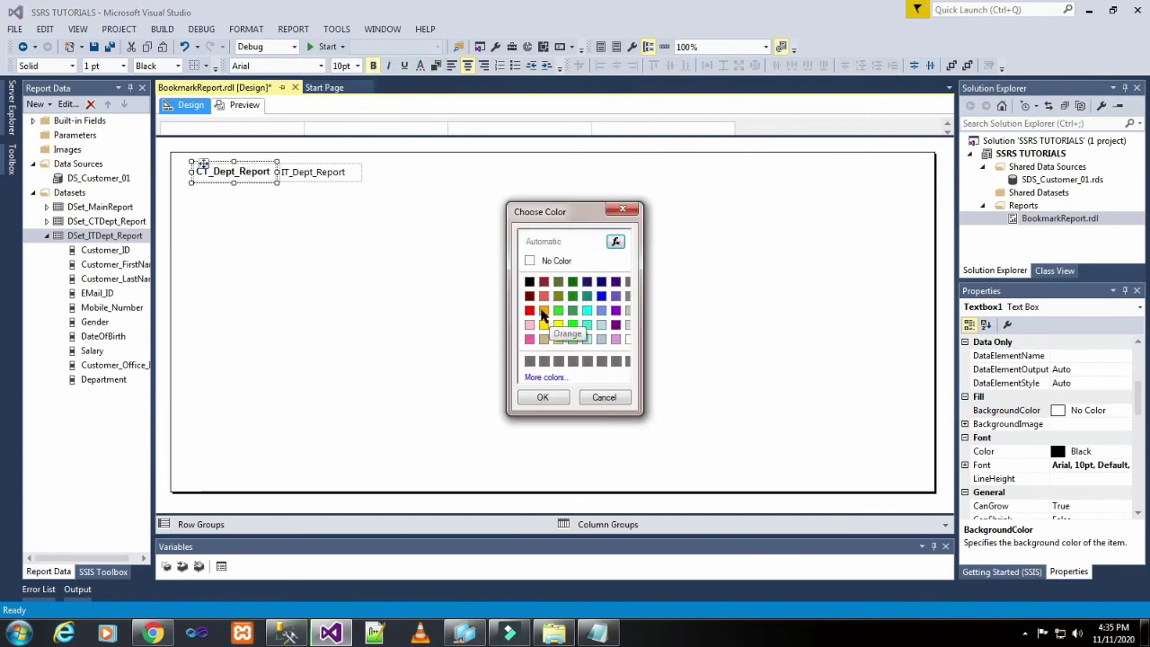
{"action": "left_click", "coordinate": [543, 311]}
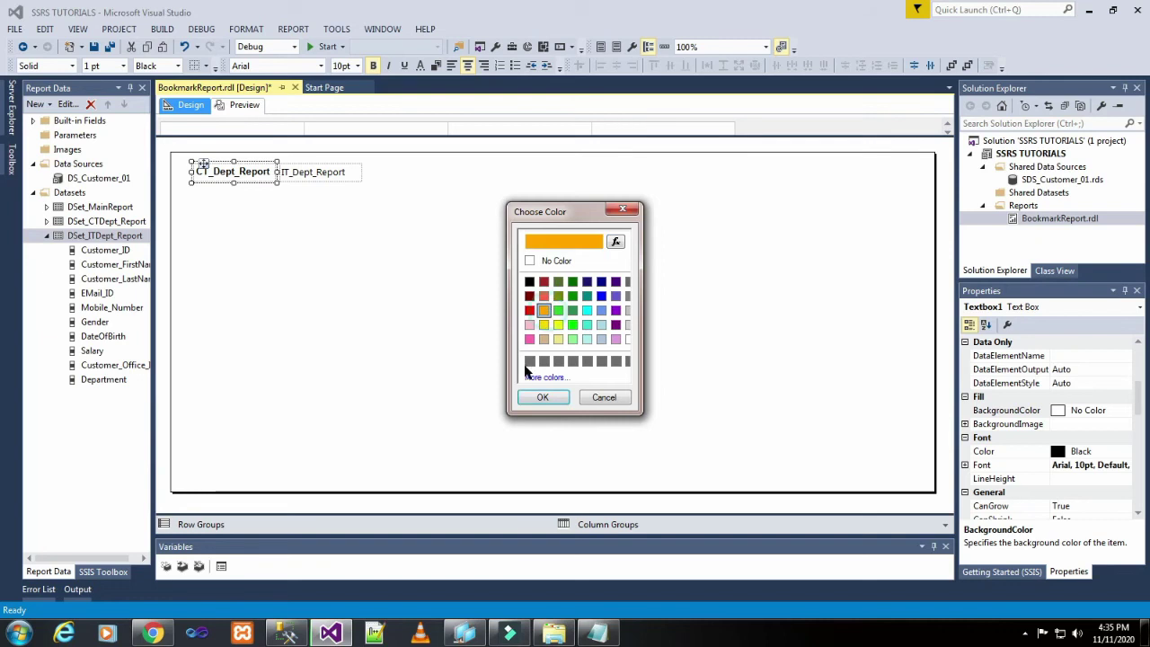
{"action": "left_click", "coordinate": [532, 399]}
{"action": "left_click", "coordinate": [475, 350]}
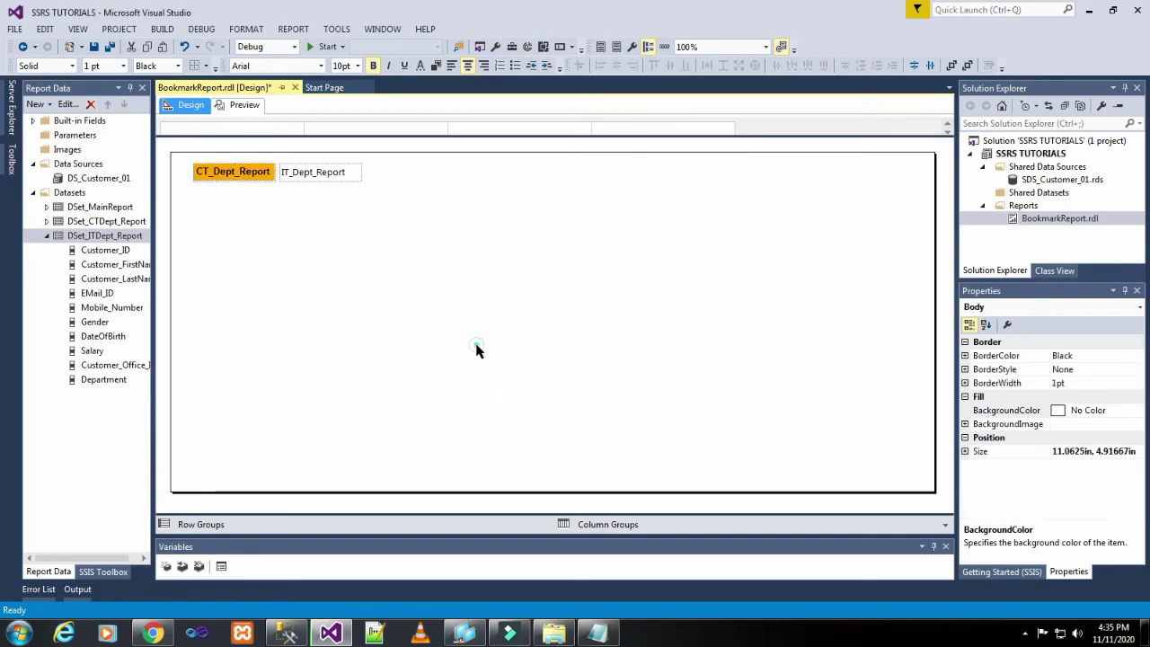
Format the IT_Dept_Report text box with centered bold text and a Tomato background
{"action": "left_click", "coordinate": [356, 179]}
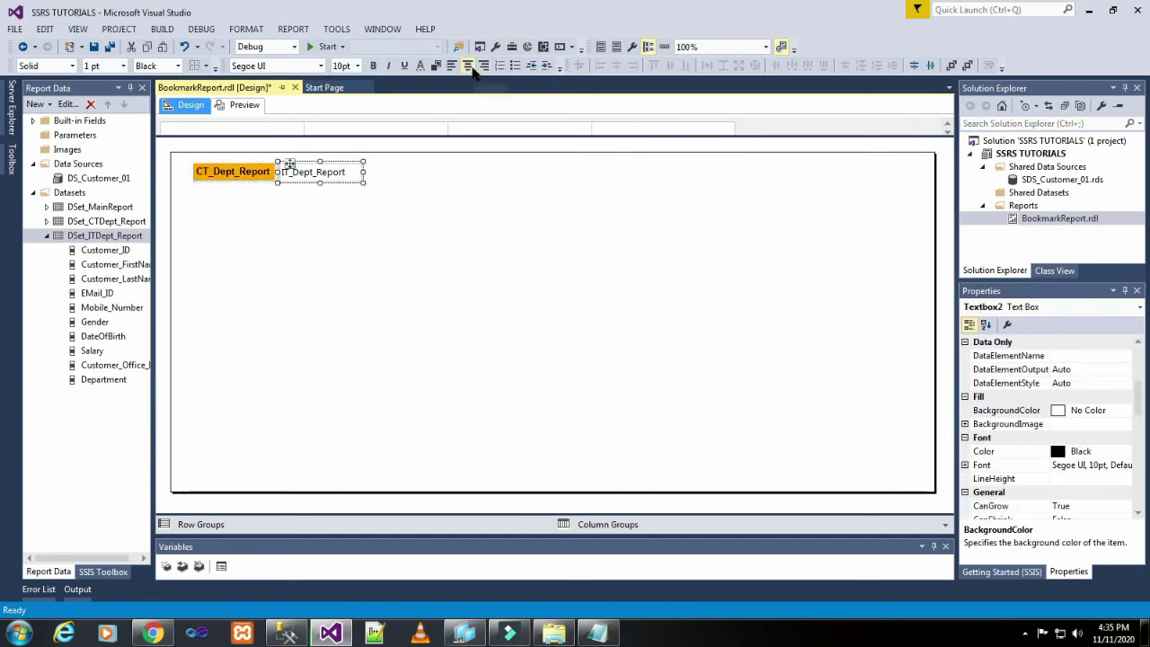
{"action": "left_click", "coordinate": [467, 65]}
{"action": "left_click", "coordinate": [372, 65]}
{"action": "left_click", "coordinate": [436, 65]}
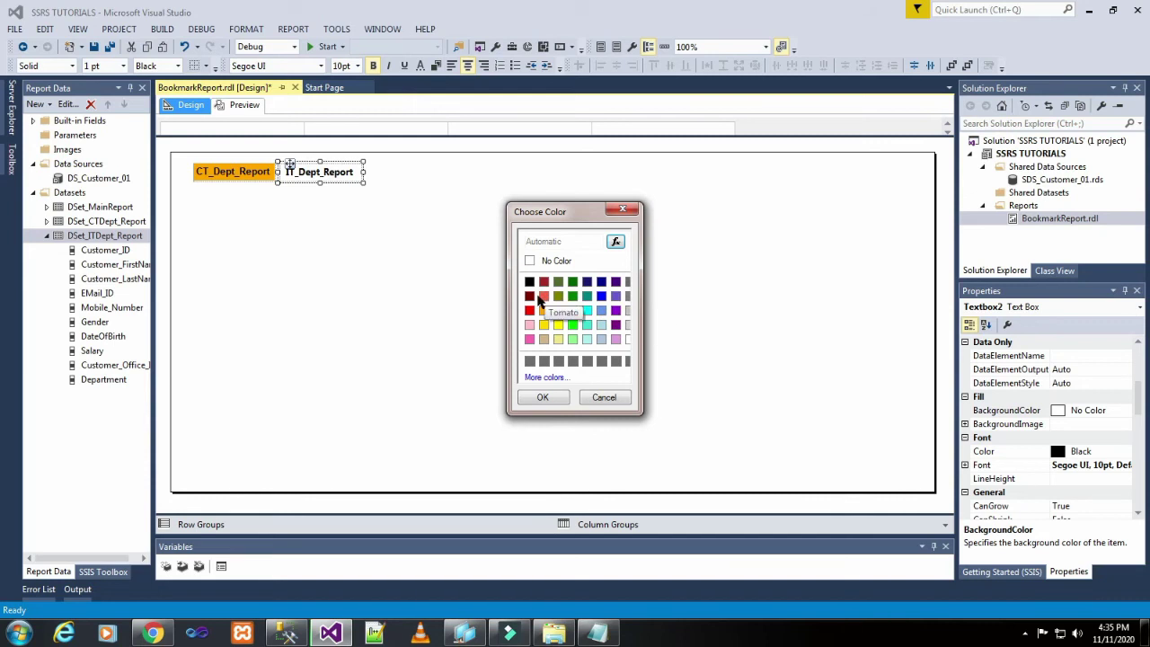
{"action": "left_click", "coordinate": [542, 298]}
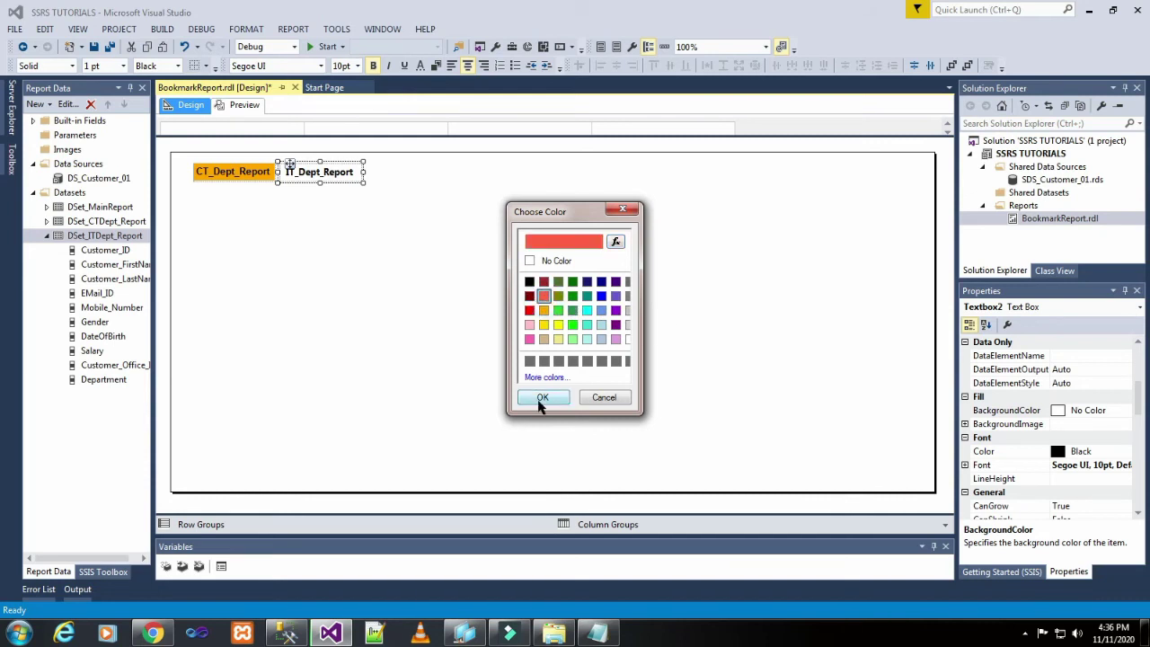
{"action": "left_click", "coordinate": [541, 399]}
{"action": "left_click", "coordinate": [573, 257]}
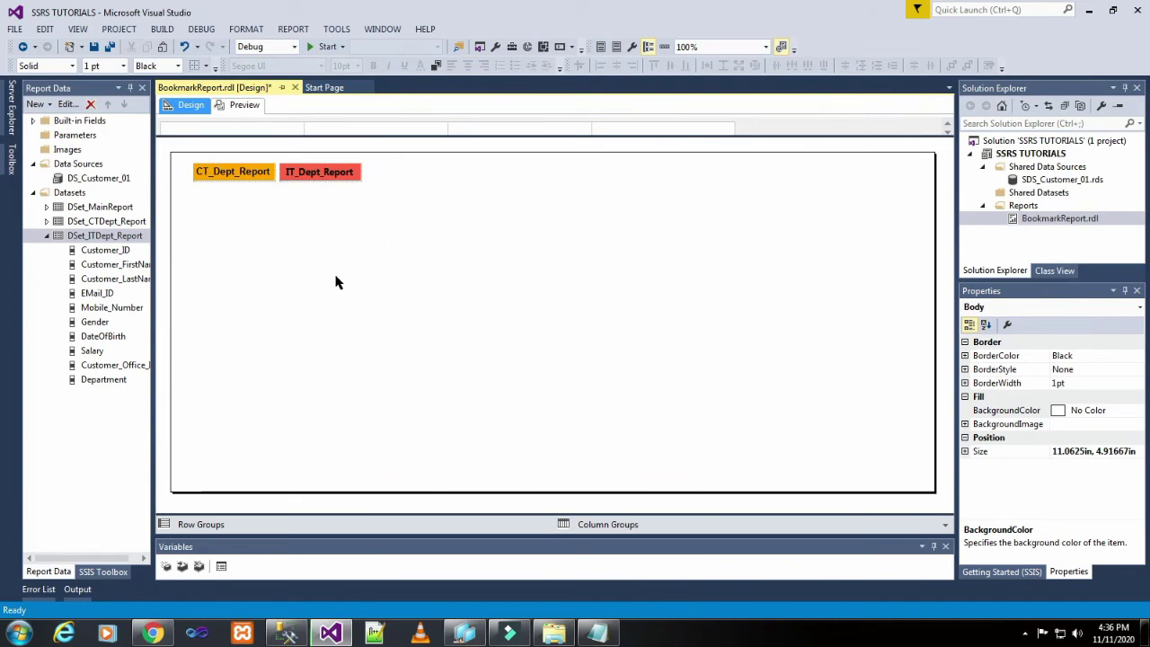
Collapse the DSet_ITDept_Report fields and insert a table in the report body just below the two text boxes
{"action": "left_click", "coordinate": [47, 237]}
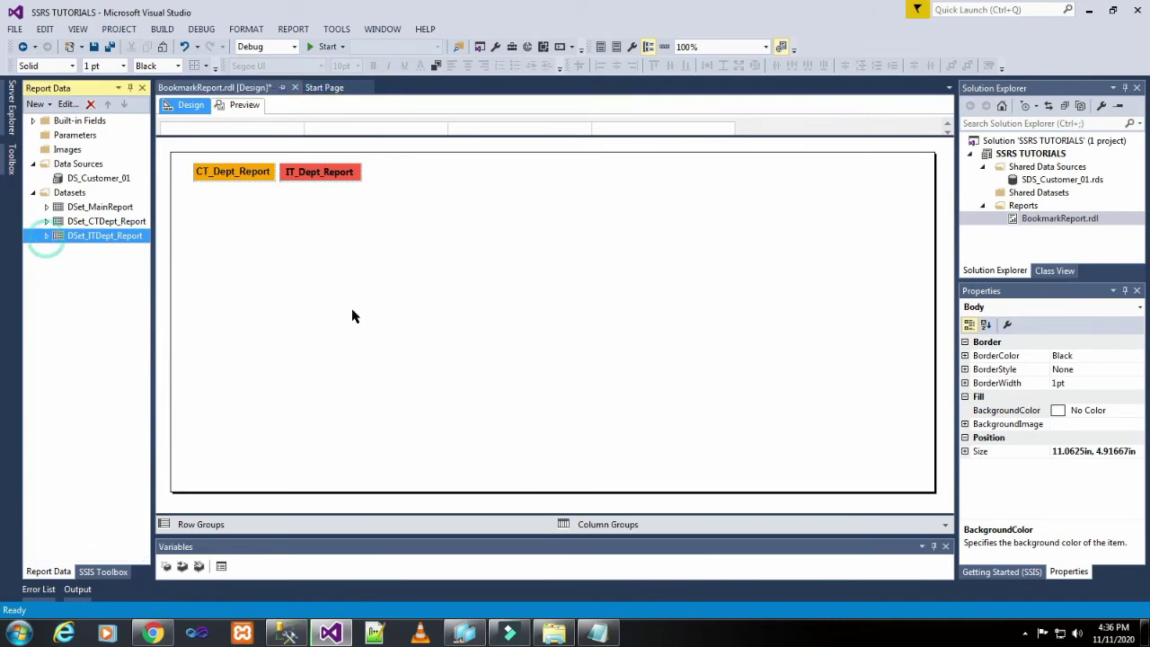
{"action": "left_click", "coordinate": [190, 201]}
{"action": "right_click", "coordinate": [190, 198]}
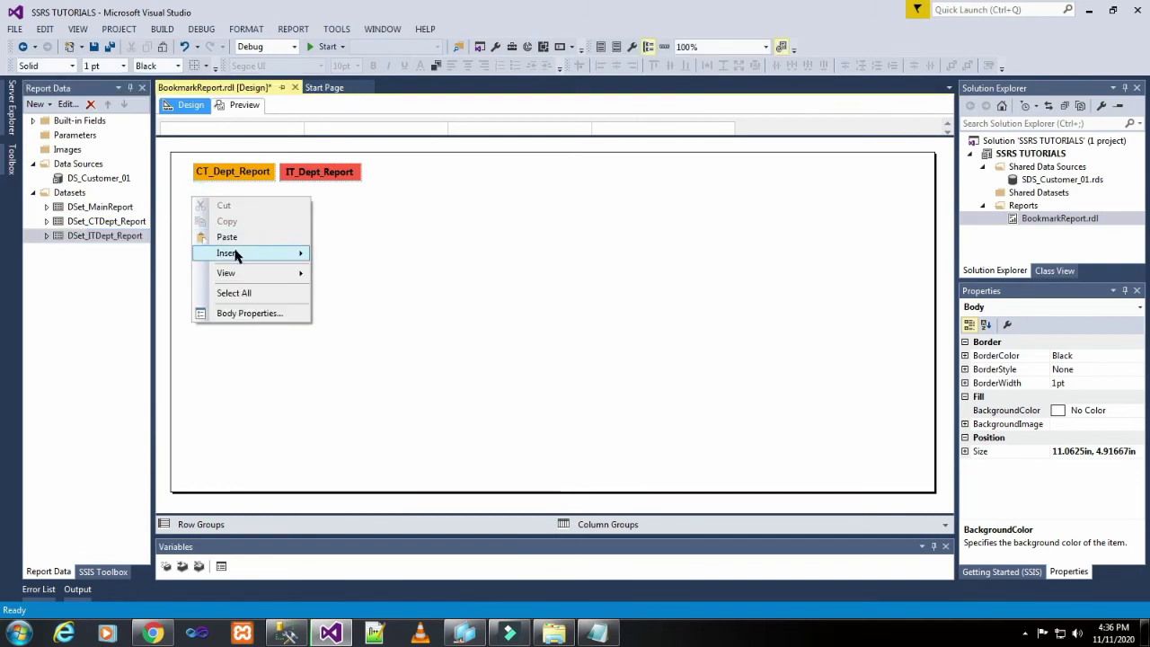
{"action": "mouse_move", "coordinate": [231, 252]}
{"action": "left_click", "coordinate": [357, 290]}
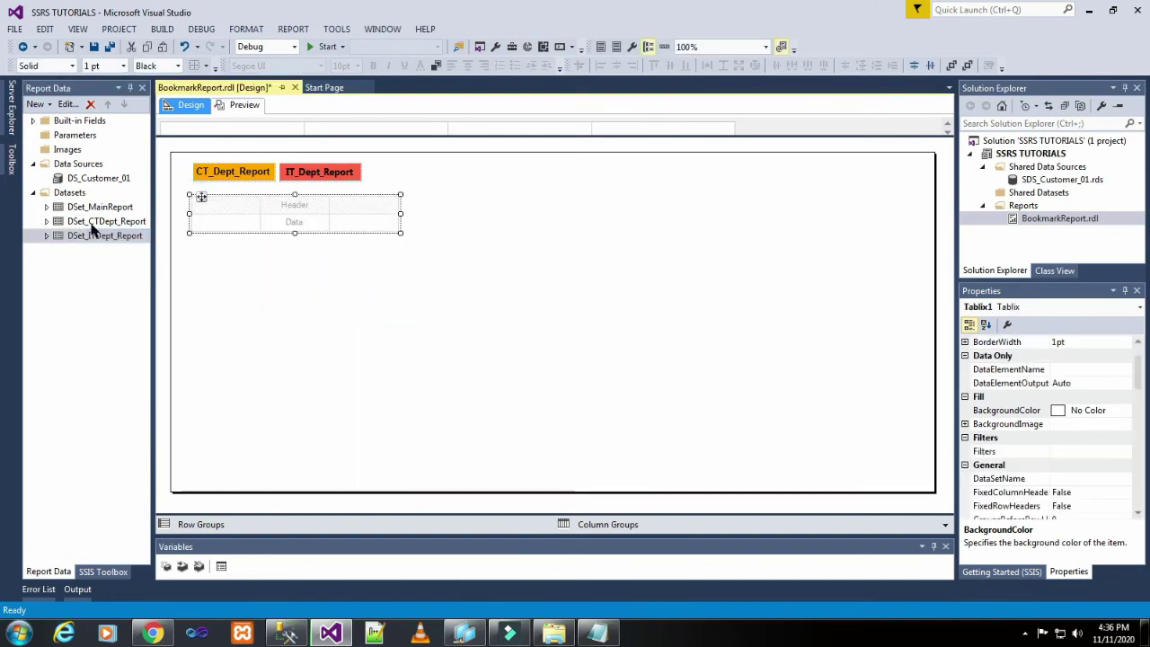
{"action": "left_click", "coordinate": [222, 254]}
{"action": "left_click", "coordinate": [219, 213]}
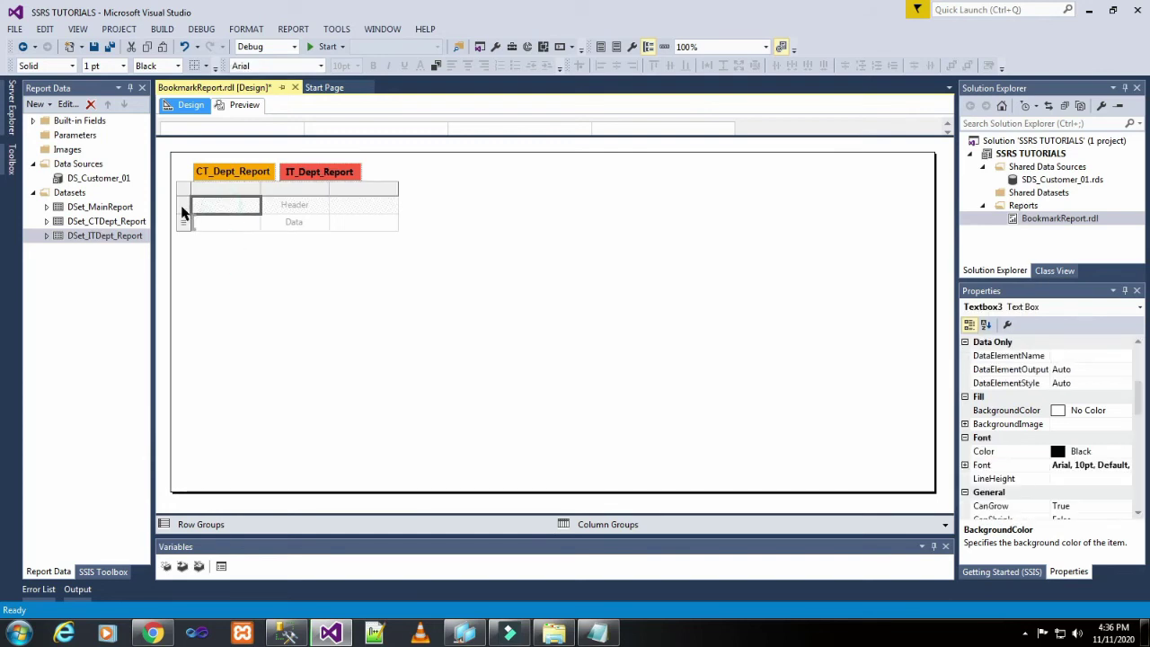
Fill the table's columns with Customer_ID, Salary and Department from DSet_MainReport and widen the Department column
{"action": "left_click", "coordinate": [47, 208]}
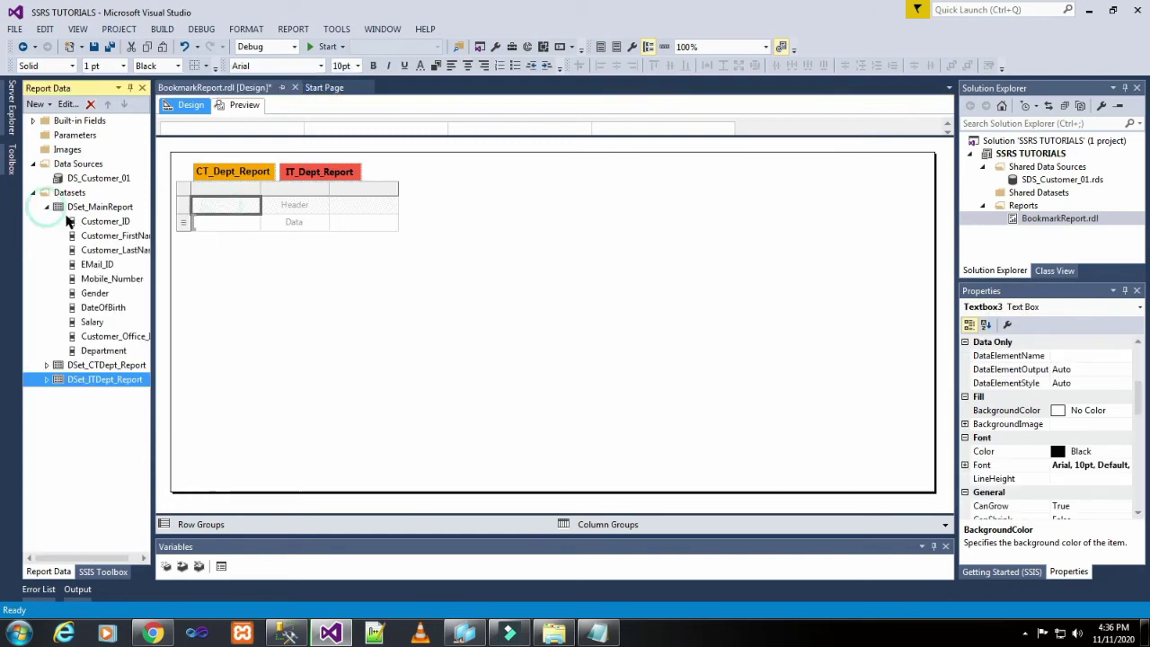
{"action": "left_click_drag", "start_coordinate": [115, 221], "coordinate": [219, 220]}
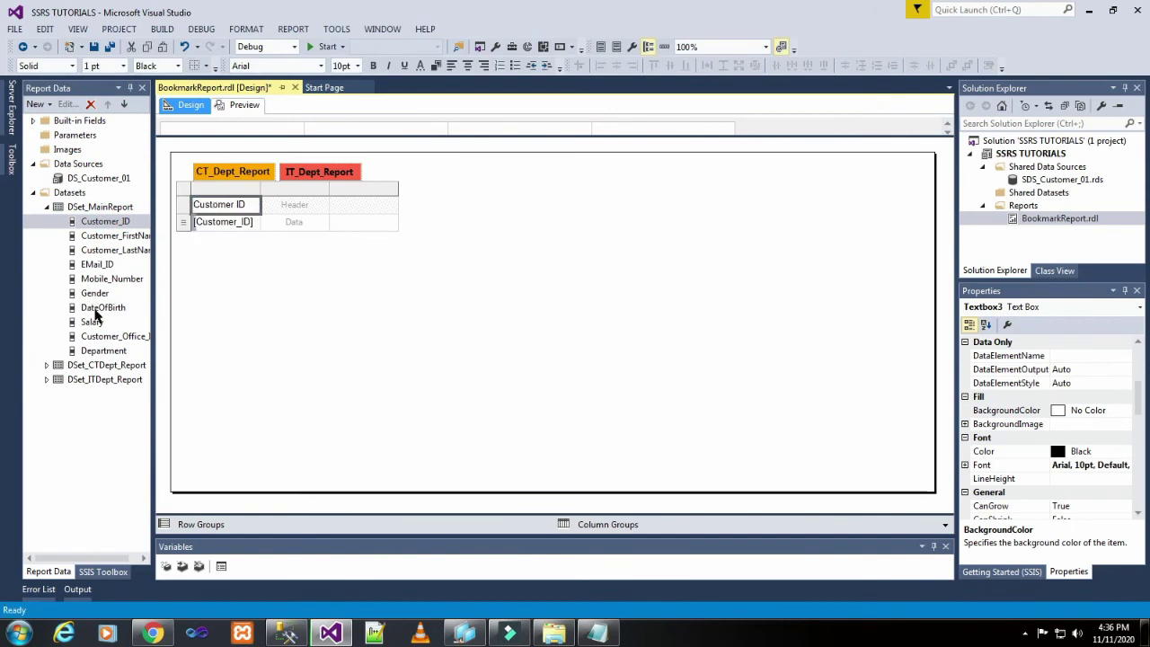
{"action": "left_click_drag", "start_coordinate": [93, 322], "coordinate": [282, 212]}
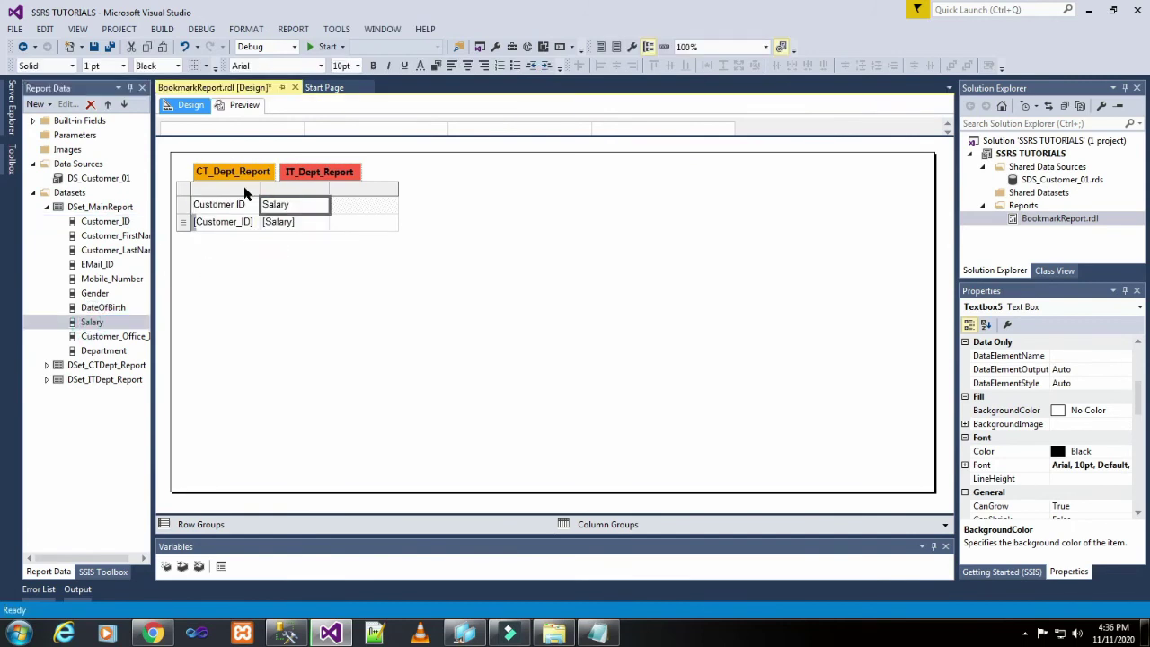
{"action": "left_click_drag", "start_coordinate": [119, 349], "coordinate": [500, 192]}
{"action": "left_click", "coordinate": [702, 269]}
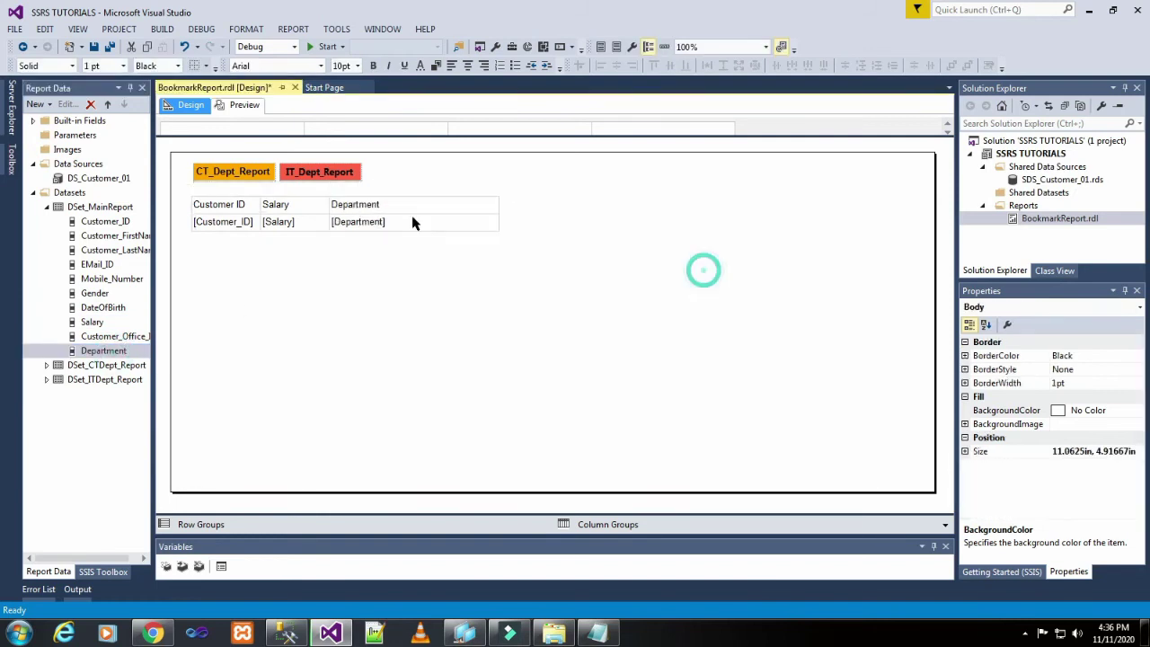
Center the text of the table's header row and make it bold
{"action": "left_click", "coordinate": [267, 205]}
{"action": "left_click", "coordinate": [183, 205]}
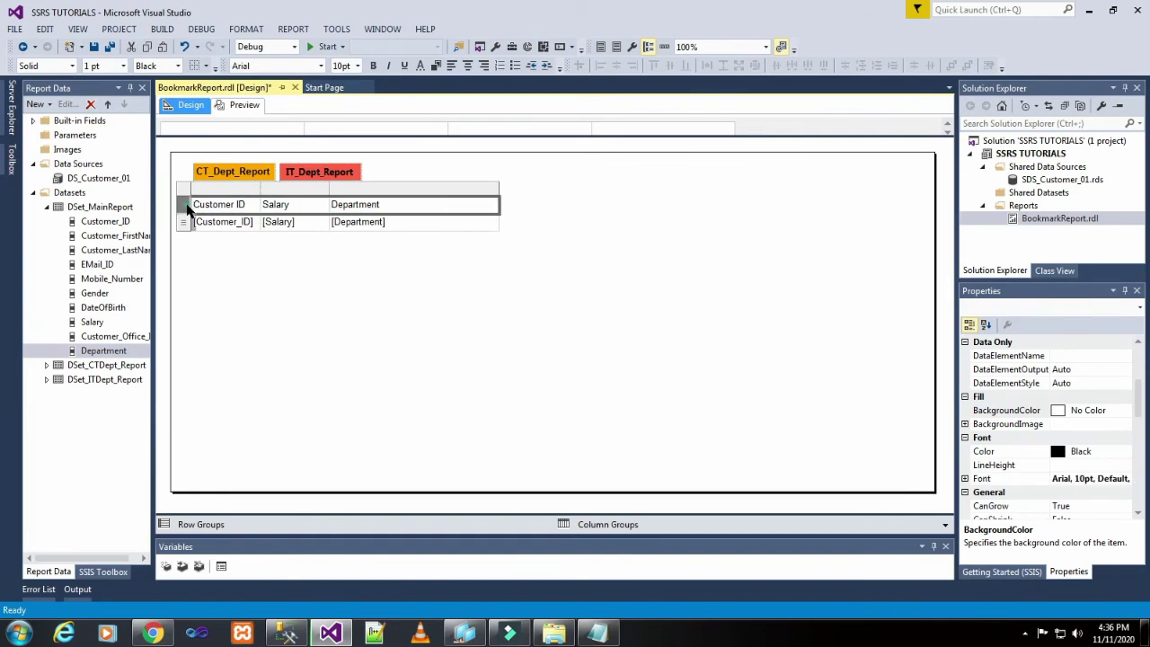
{"action": "left_click", "coordinate": [467, 66]}
{"action": "left_click", "coordinate": [373, 65]}
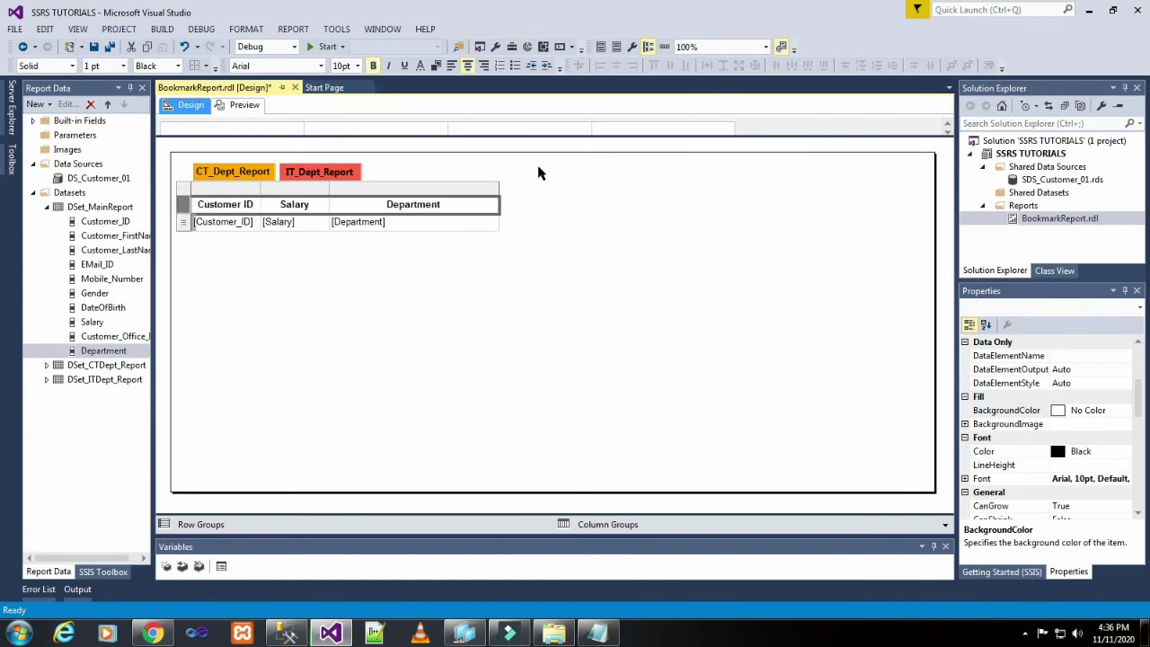
{"action": "left_click", "coordinate": [595, 249]}
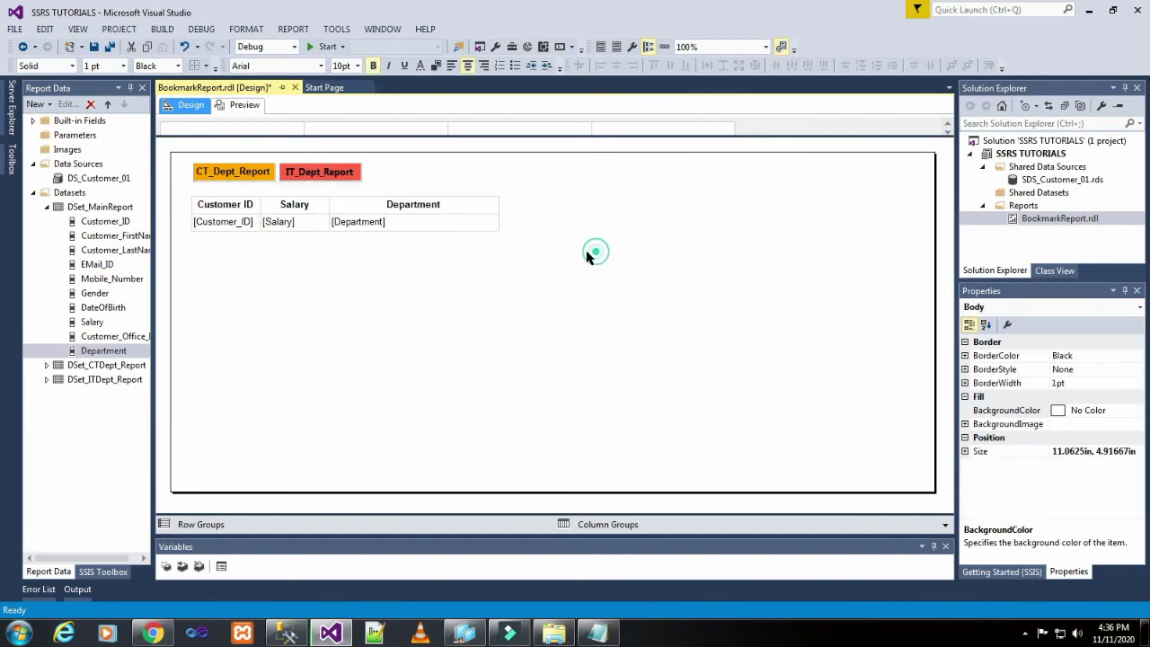
Save the report and preview the rendered main table, returning to the design view
{"action": "left_click", "coordinate": [95, 45]}
{"action": "left_click", "coordinate": [241, 105]}
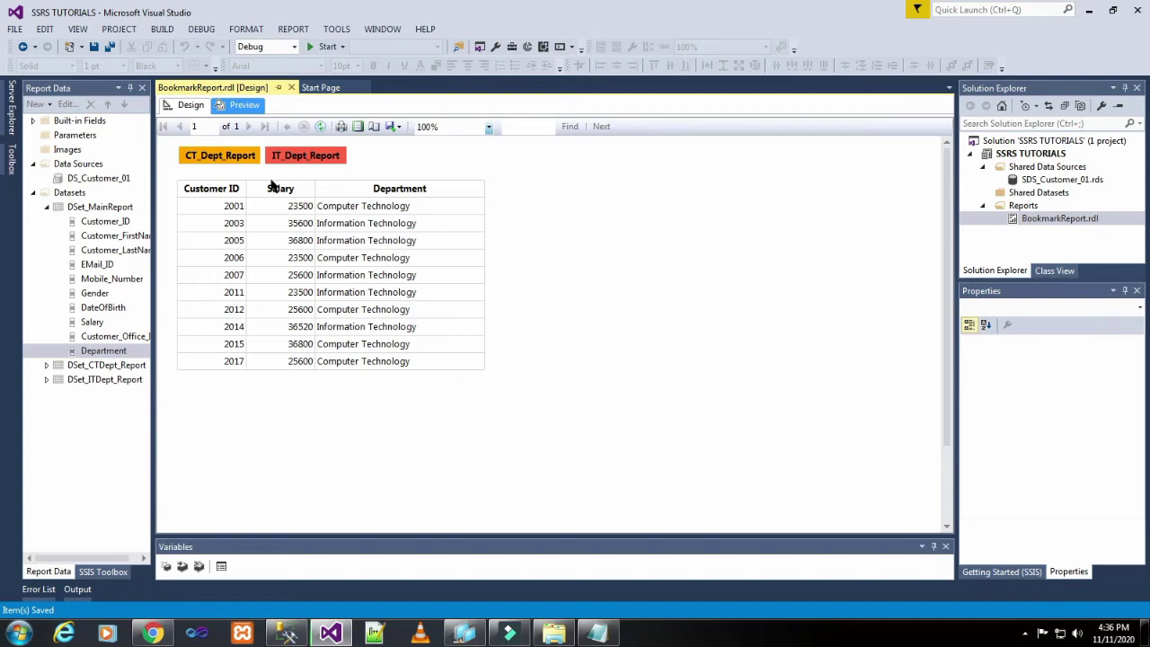
{"action": "left_click", "coordinate": [189, 107]}
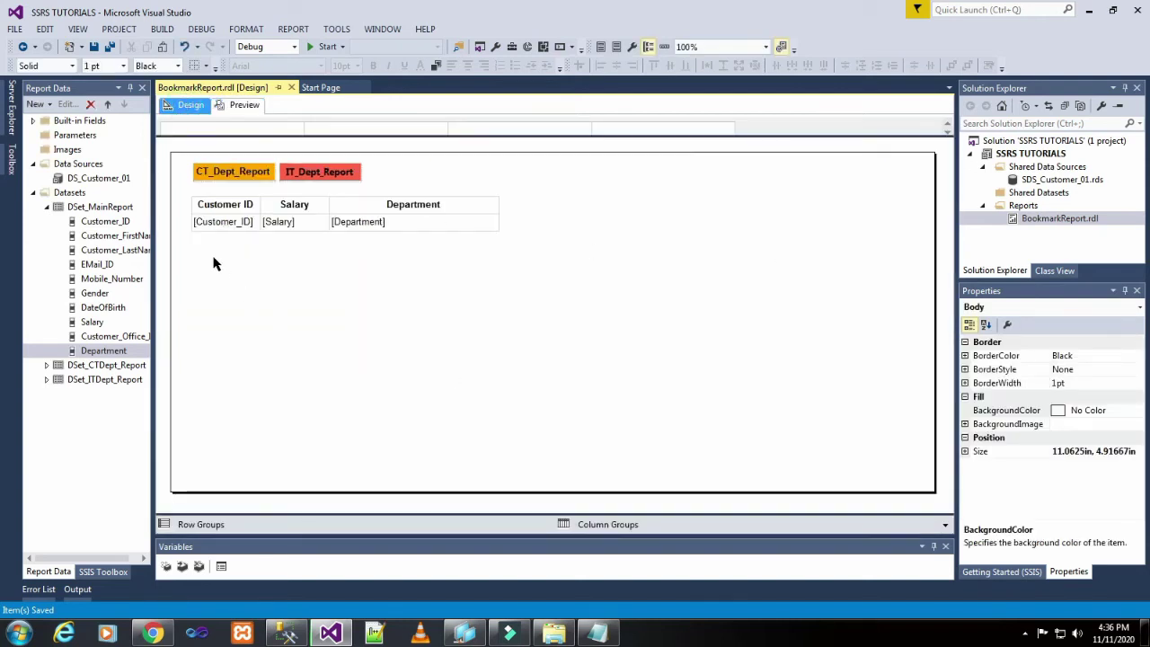
Duplicate the orange CT_Dept_Report text box in the report body and widen the copy leftward
{"action": "left_click", "coordinate": [263, 180]}
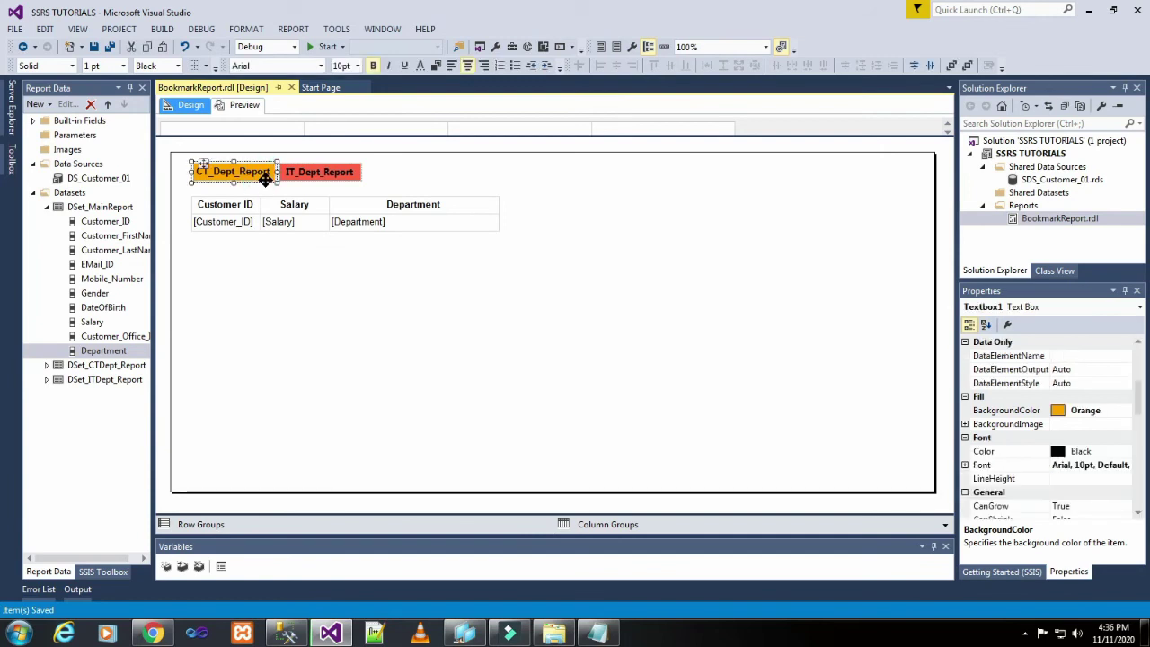
{"action": "key", "text": "ctrl+v"}
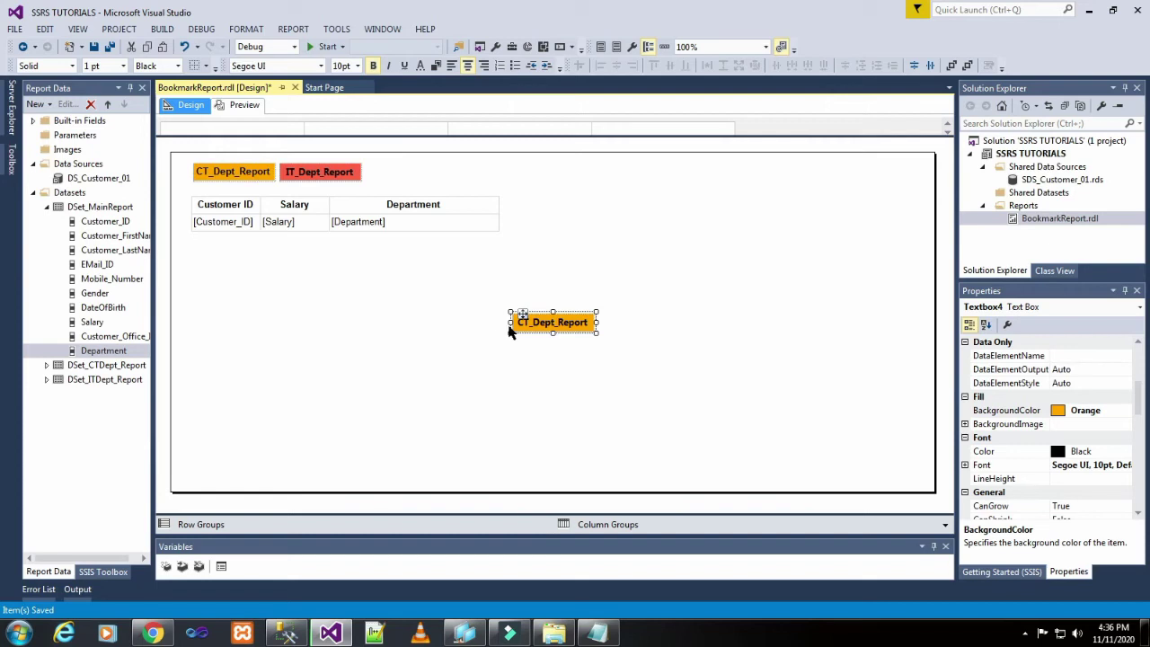
{"action": "left_click_drag", "start_coordinate": [511, 323], "coordinate": [440, 322]}
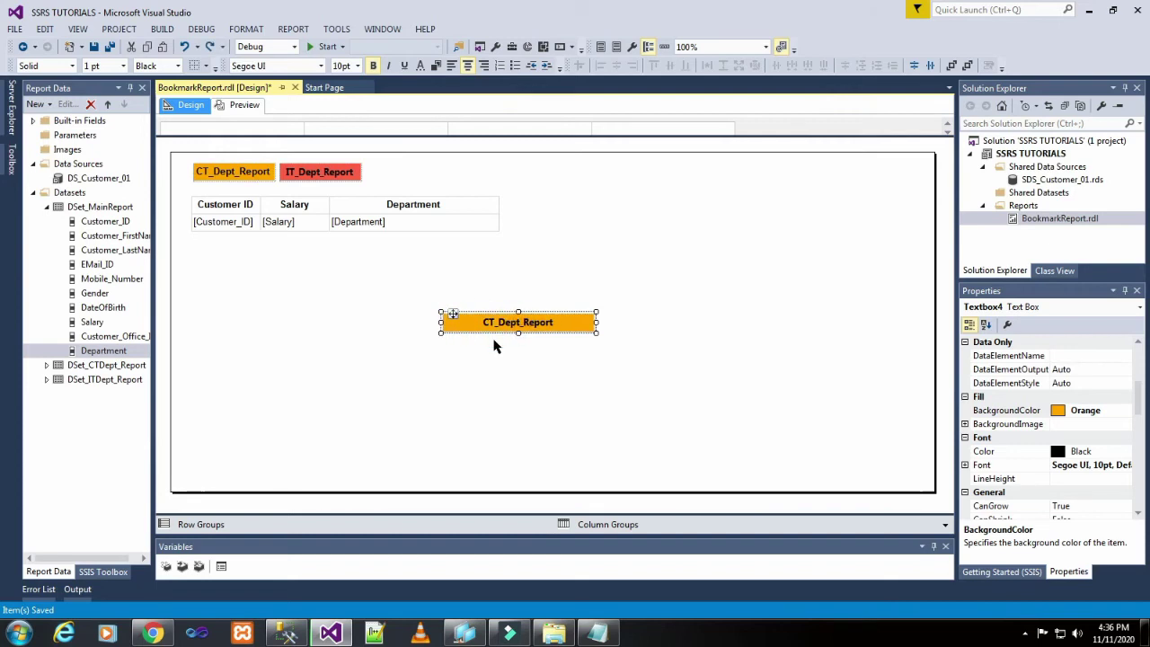
Move the copied CT_Dept_Report text box to just below the main table and extend its left edge to align with the table
{"action": "key", "text": "Up"}
{"action": "key", "text": "Up"}
{"action": "key", "text": "Up"}
{"action": "key", "text": "Up"}
{"action": "key", "text": "Up"}
{"action": "key", "text": "Up"}
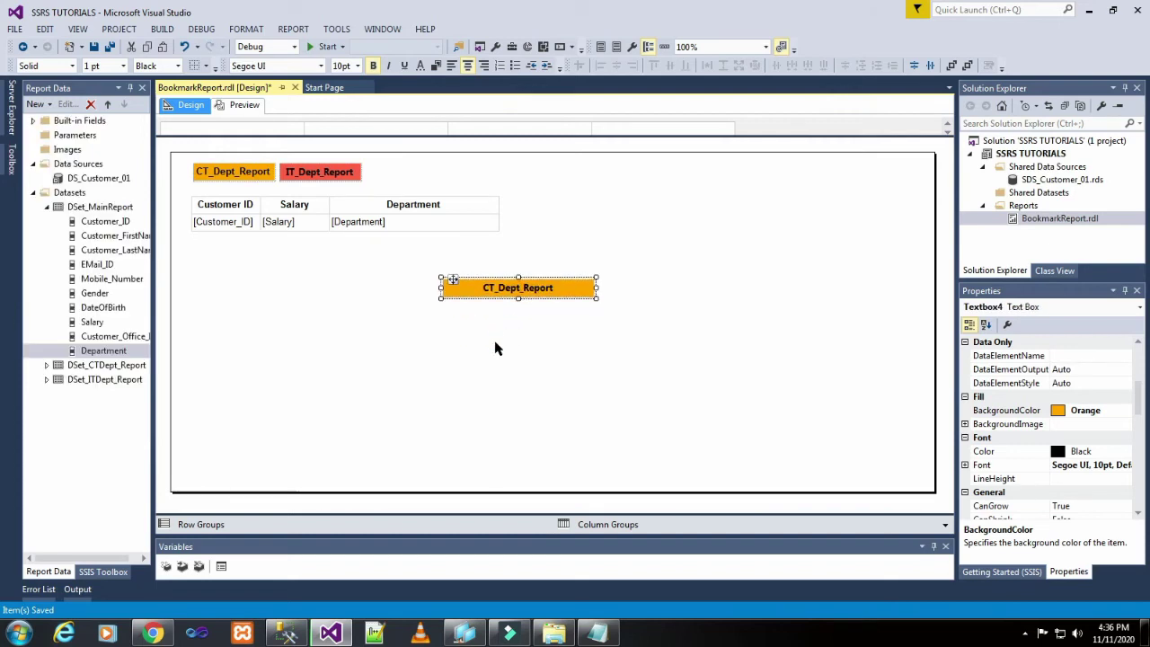
{"action": "key", "text": "Up"}
{"action": "key", "text": "Left"}
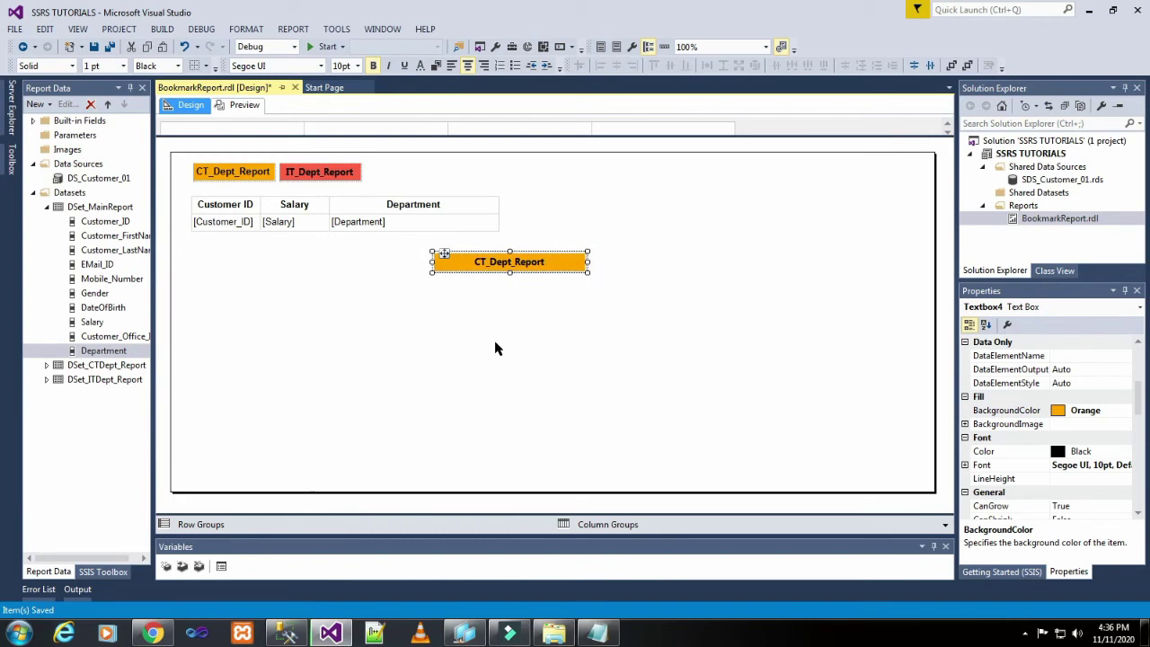
{"action": "key", "text": "Left"}
{"action": "key", "text": "Left"}
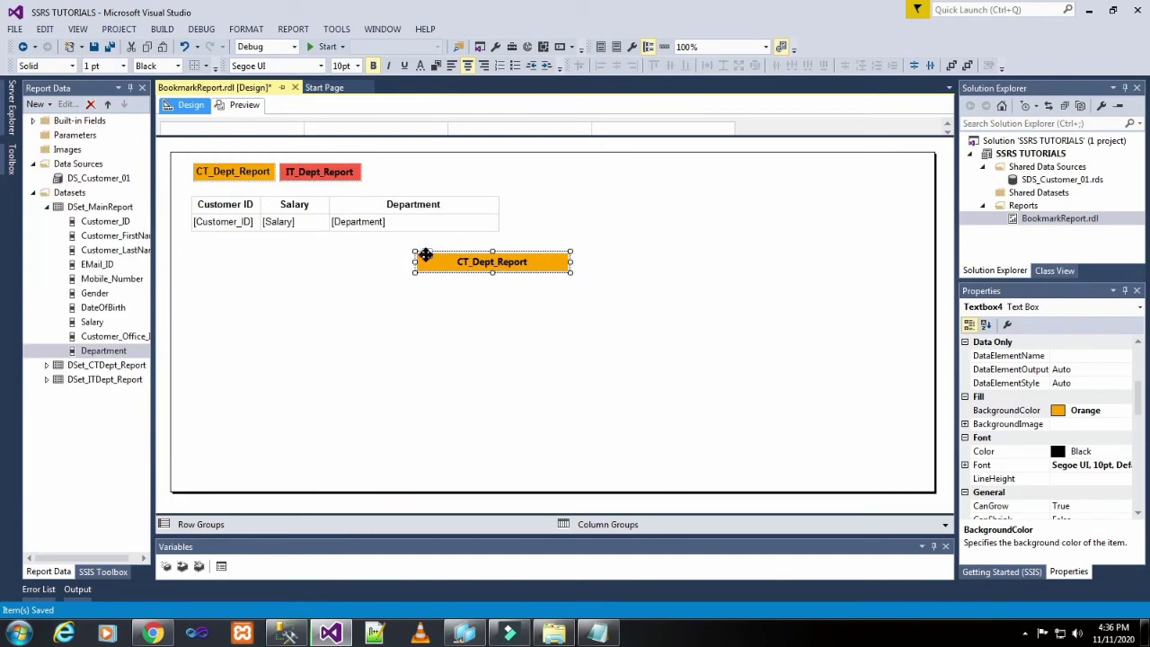
{"action": "left_click_drag", "start_coordinate": [416, 261], "coordinate": [199, 272]}
{"action": "left_click", "coordinate": [300, 303]}
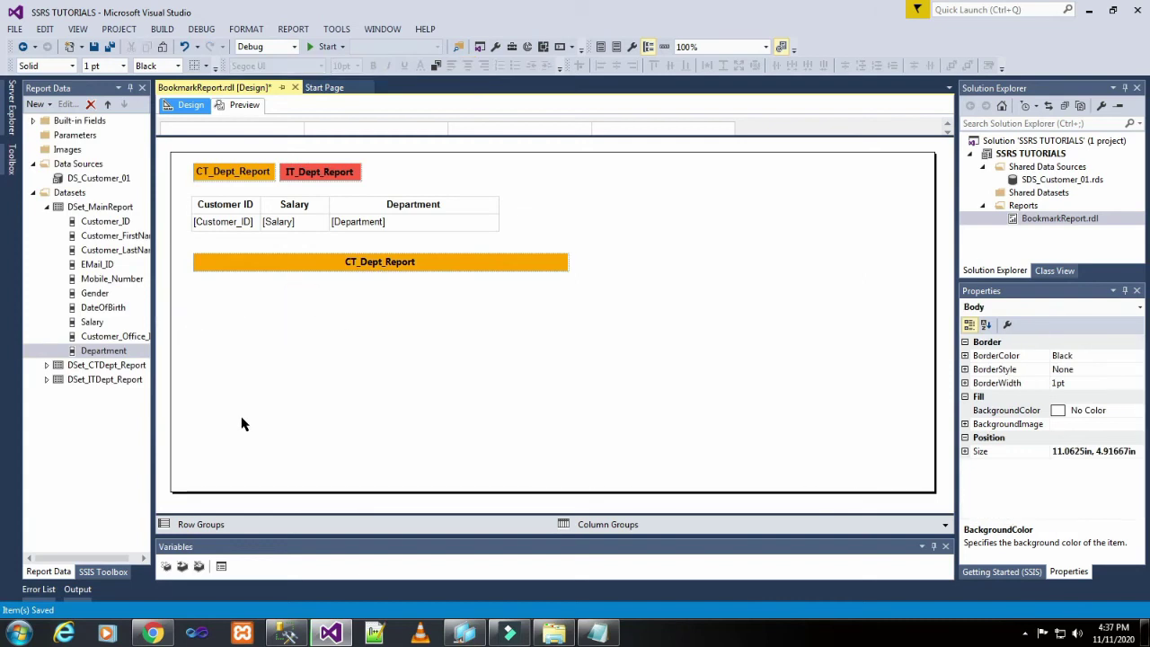
Change the text of the wide orange text box below the main table to CT_Dept_Detailed_Report
{"action": "left_click", "coordinate": [552, 261]}
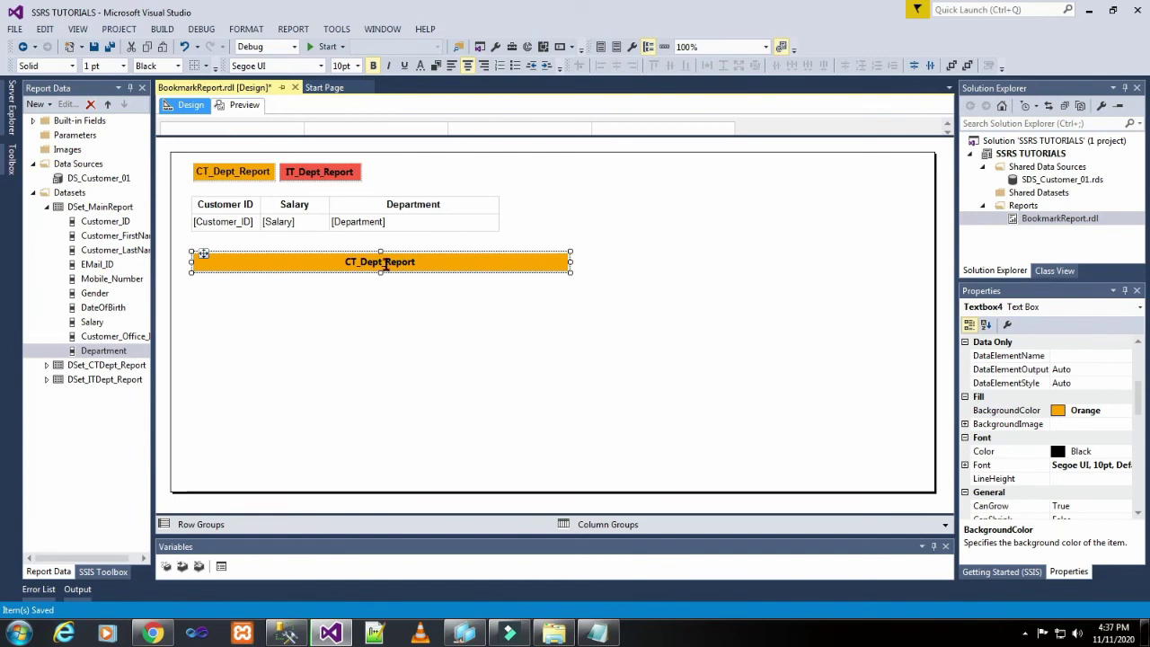
{"action": "left_click", "coordinate": [384, 263]}
{"action": "type", "text": "De"}
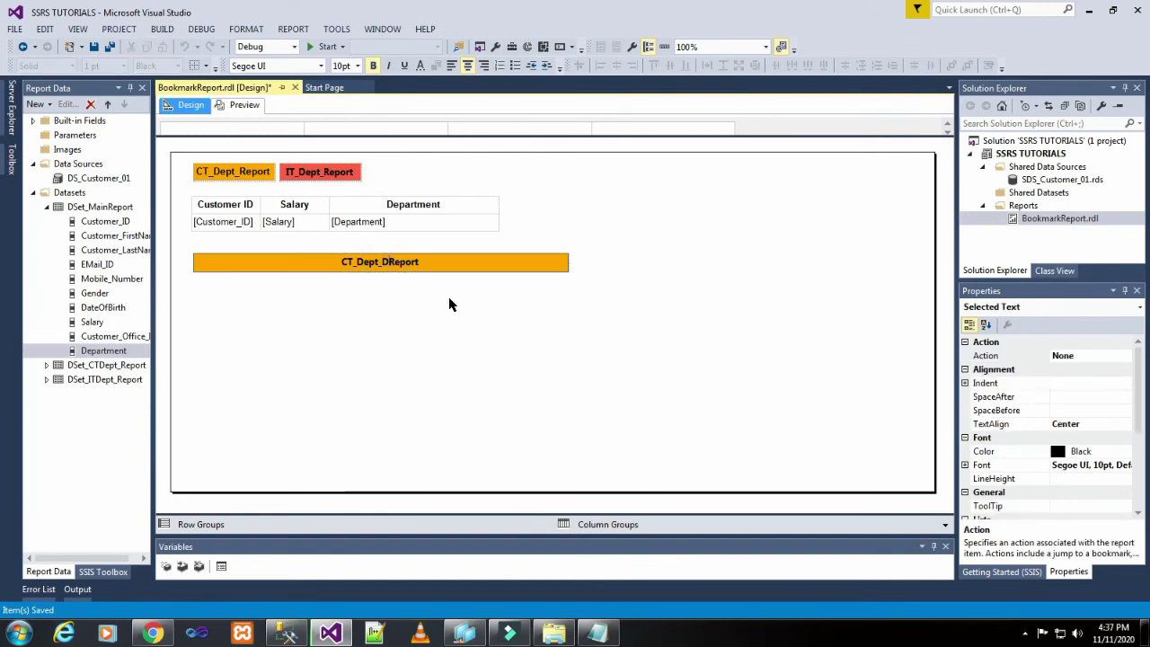
{"action": "type", "text": "tailed"}
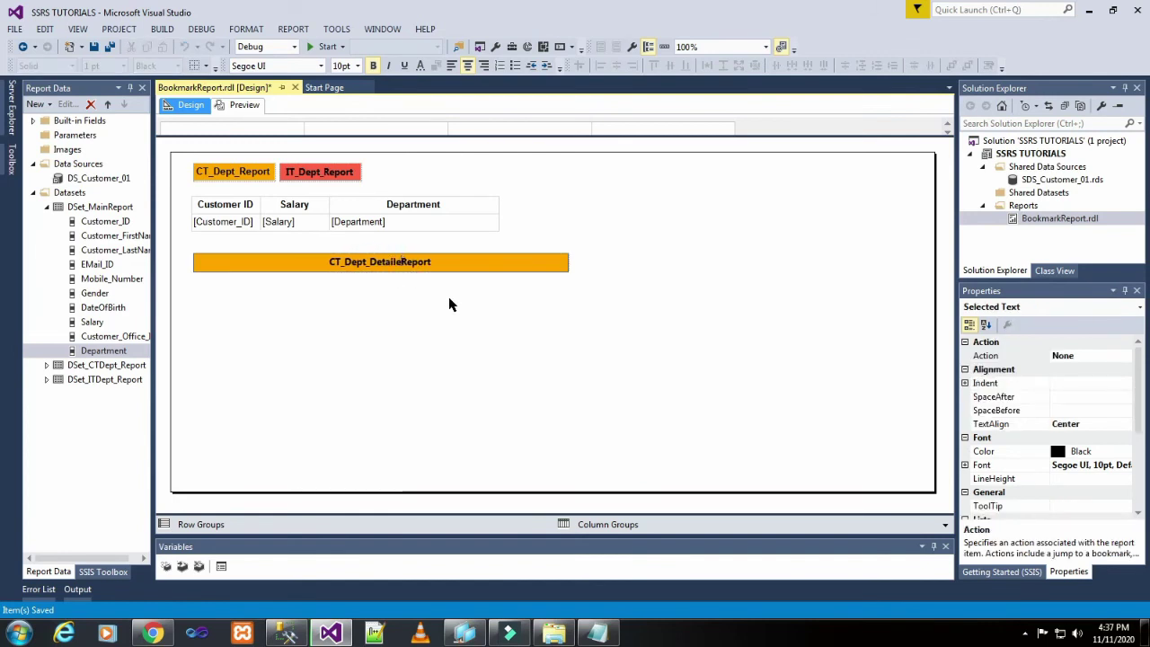
{"action": "type", "text": "_"}
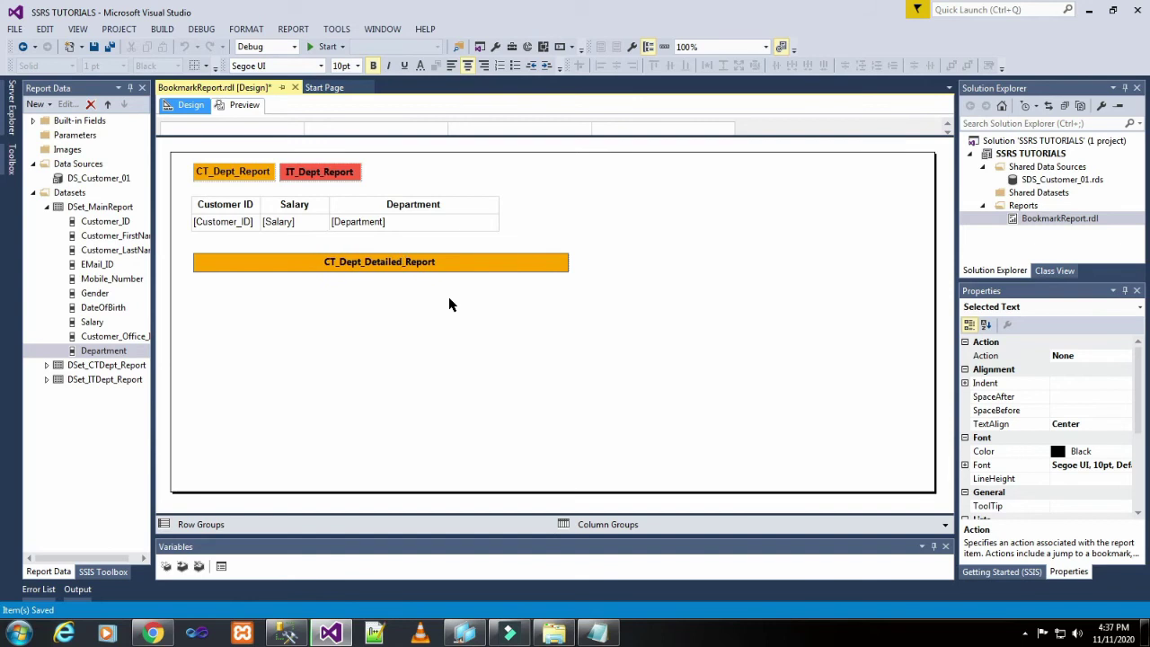
{"action": "left_click", "coordinate": [577, 288]}
Widen the CT_Dept_Detailed_Report text box rightward so it spans most of the report body
{"action": "left_click", "coordinate": [567, 266]}
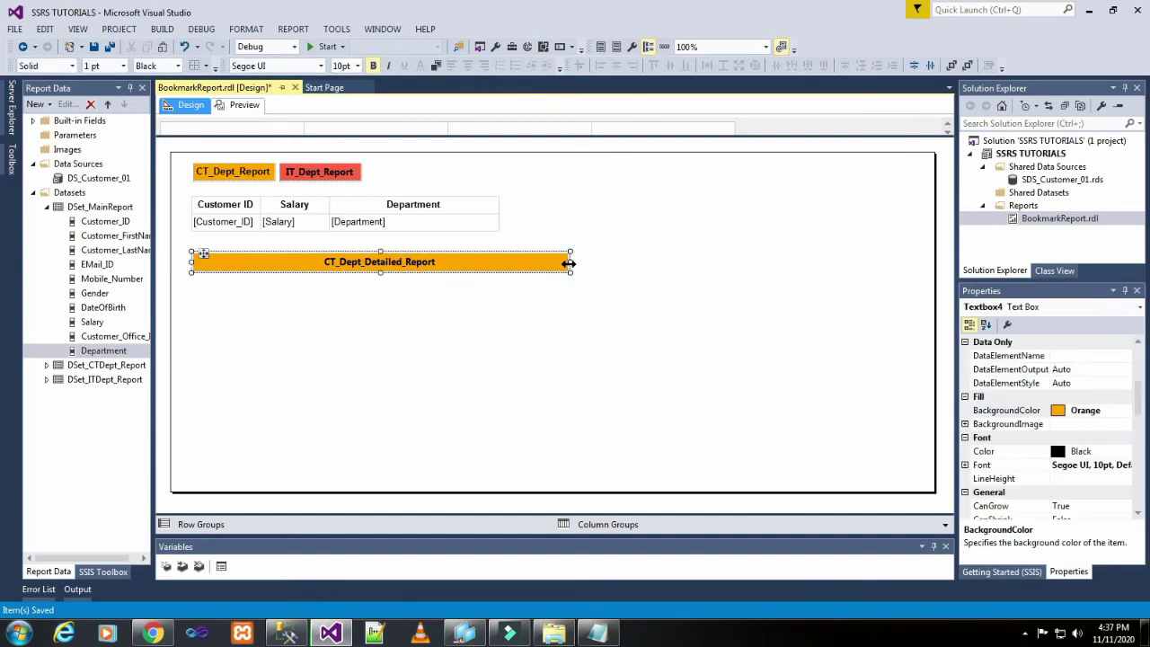
{"action": "left_click_drag", "start_coordinate": [568, 261], "coordinate": [839, 256]}
{"action": "left_click", "coordinate": [749, 381]}
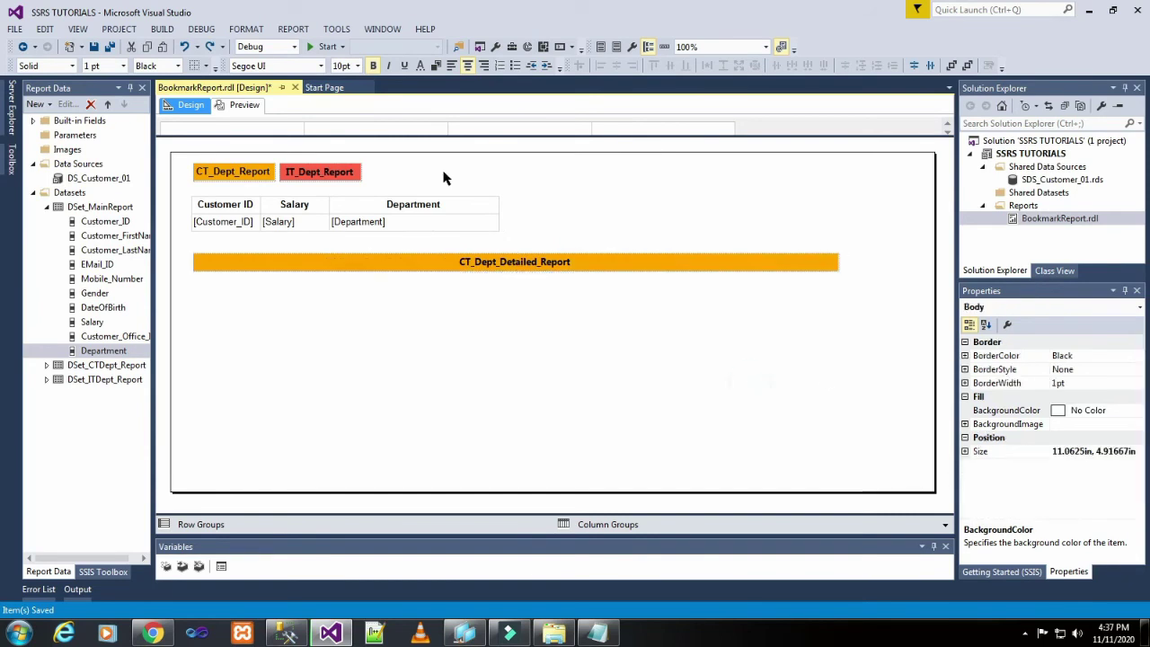
Duplicate the red IT_Dept_Report text box, place the copy below the CT_Dept_Detailed_Report bar, and widen it to match that bar
{"action": "left_click", "coordinate": [335, 182]}
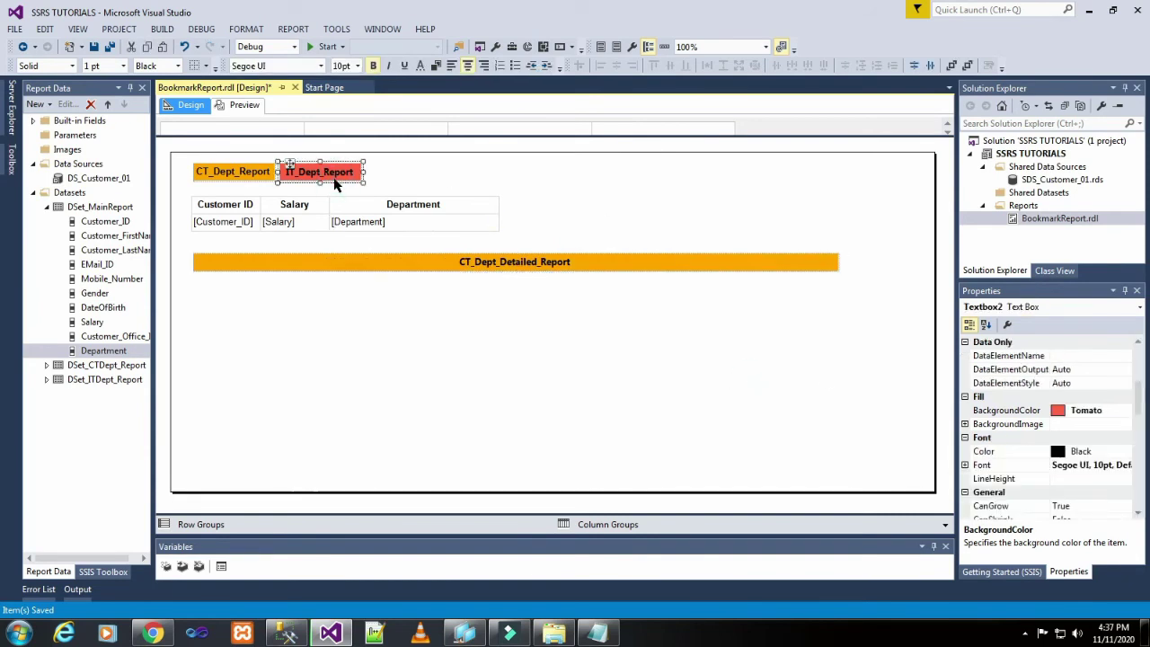
{"action": "key", "text": "ctrl+c"}
{"action": "key", "text": "ctrl+v"}
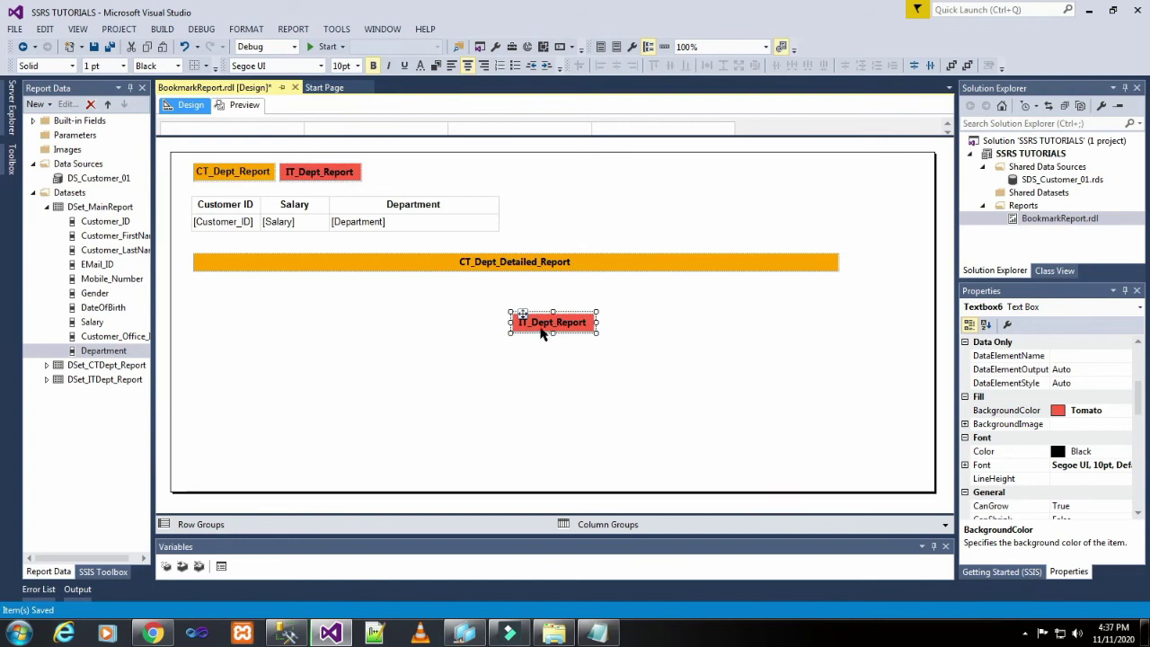
{"action": "left_click_drag", "start_coordinate": [526, 314], "coordinate": [208, 354]}
{"action": "left_click_drag", "start_coordinate": [279, 363], "coordinate": [841, 375]}
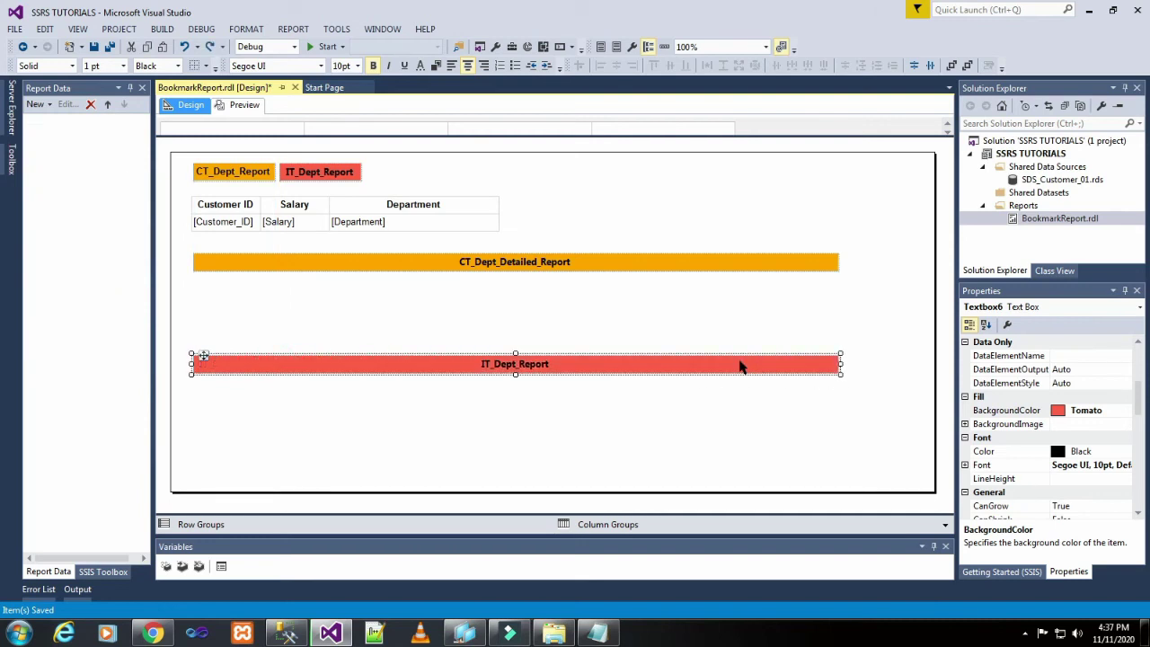
Change the text of the wide red text box to IT_Dept_Detailed_Report
{"action": "left_click", "coordinate": [521, 365]}
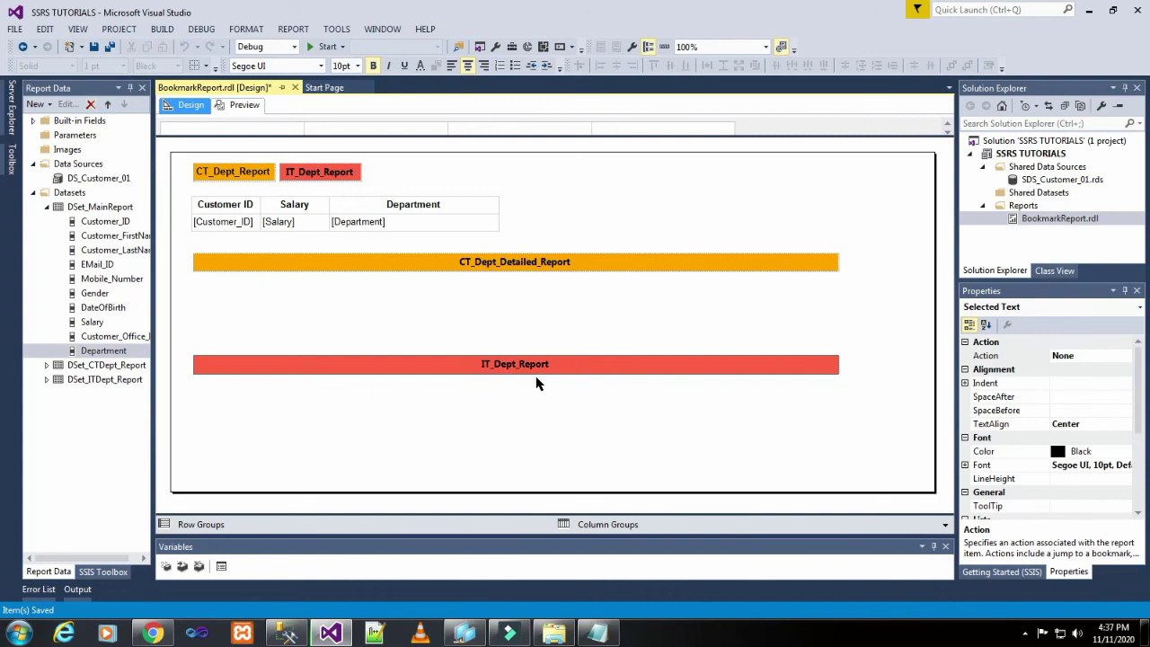
{"action": "type", "text": "Detailed"}
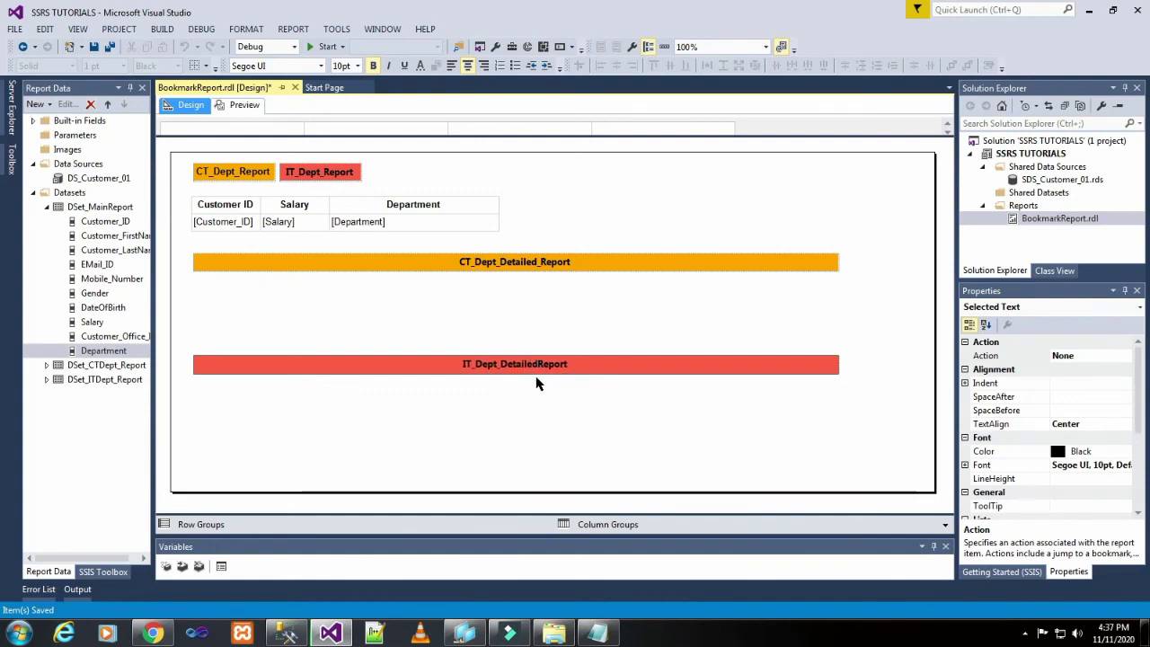
{"action": "type", "text": "_"}
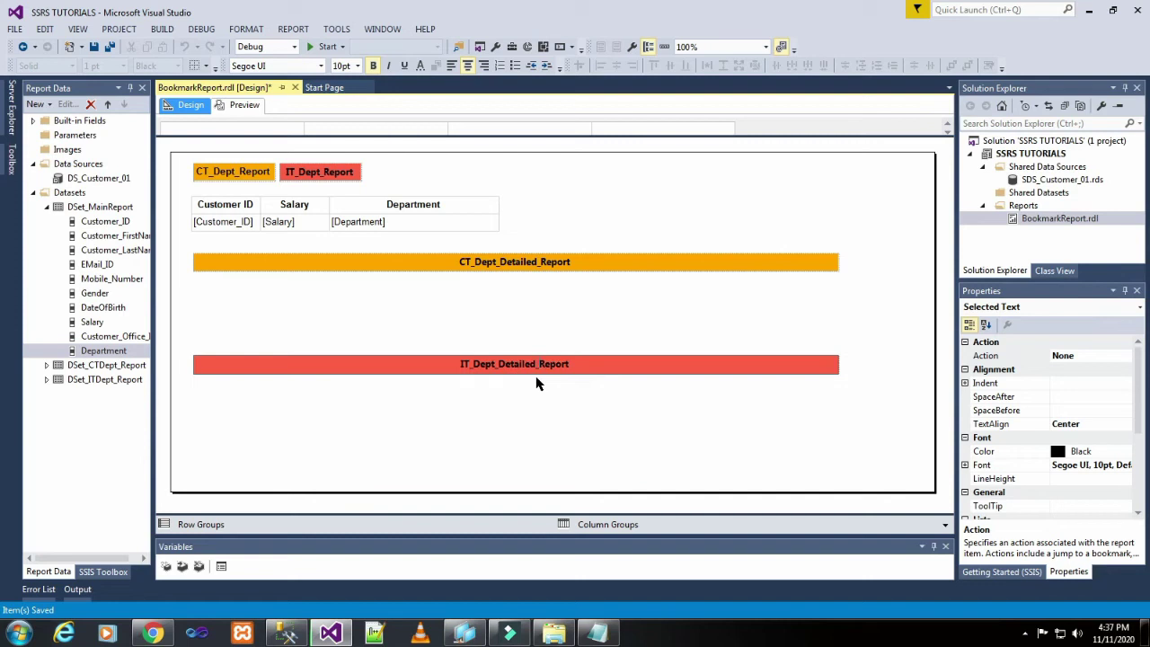
{"action": "left_click", "coordinate": [628, 483]}
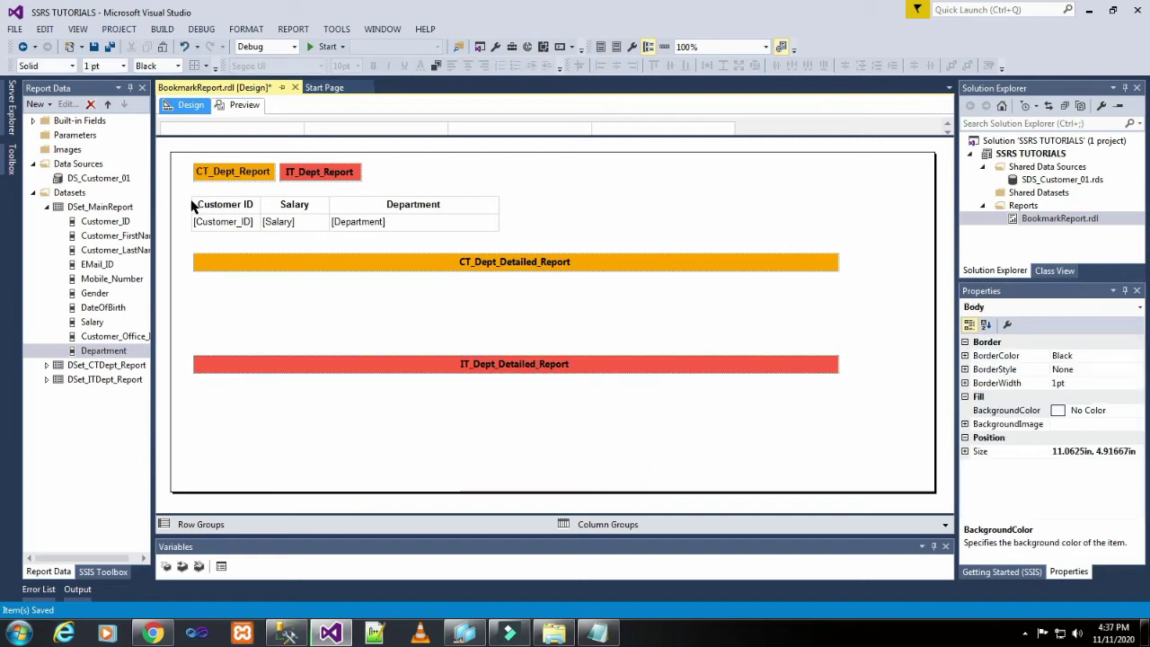
Fill the main table's header row with a cyan background color
{"action": "left_click", "coordinate": [191, 206]}
{"action": "left_click", "coordinate": [182, 205]}
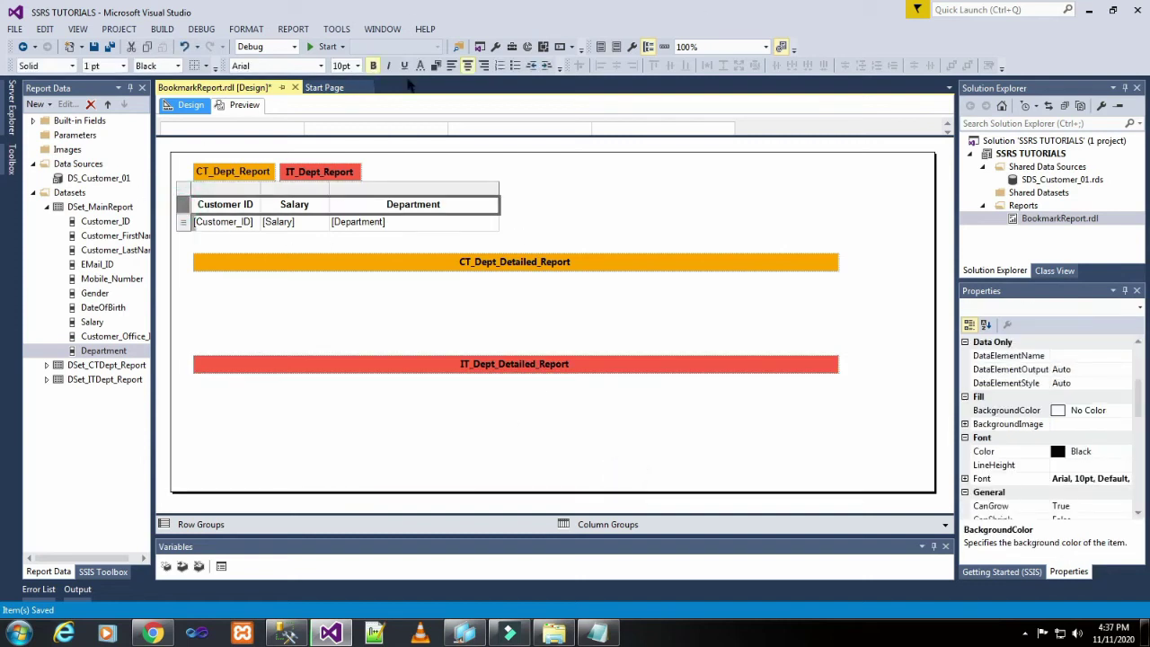
{"action": "left_click", "coordinate": [435, 67]}
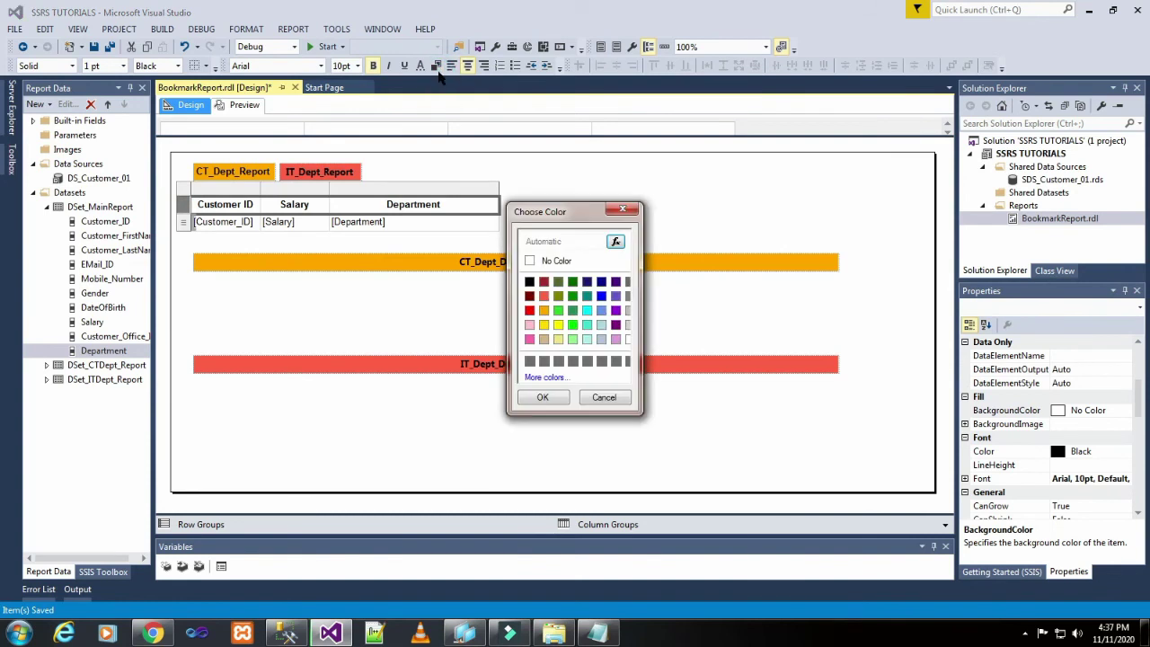
{"action": "left_click", "coordinate": [586, 311]}
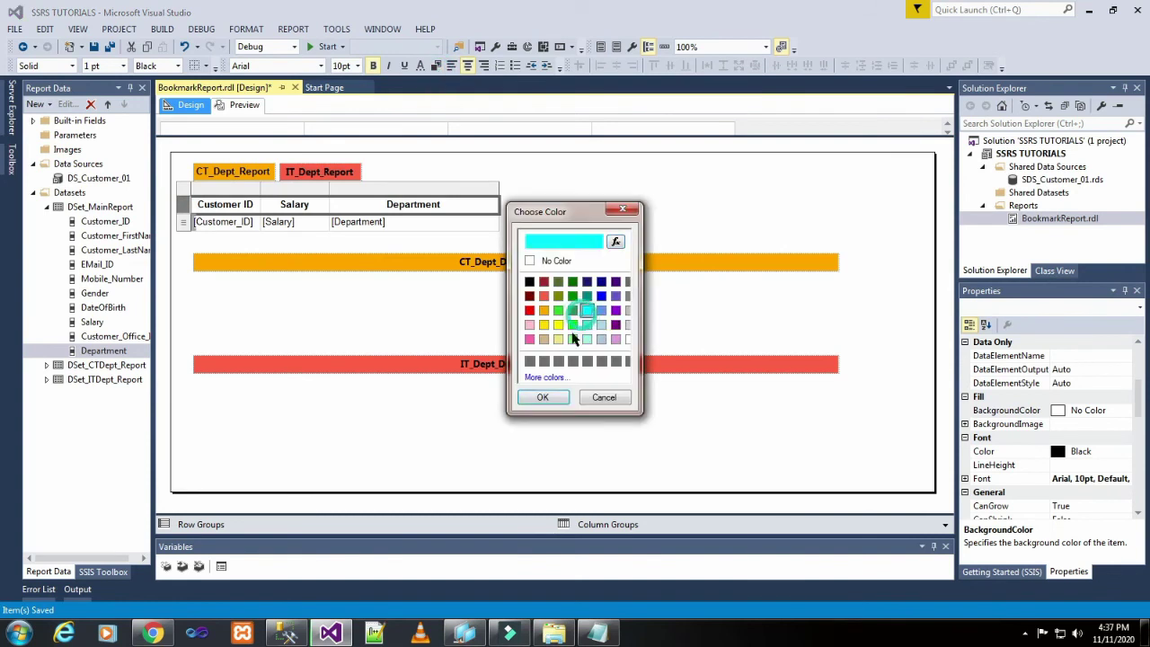
{"action": "left_click", "coordinate": [543, 397]}
{"action": "left_click", "coordinate": [596, 204]}
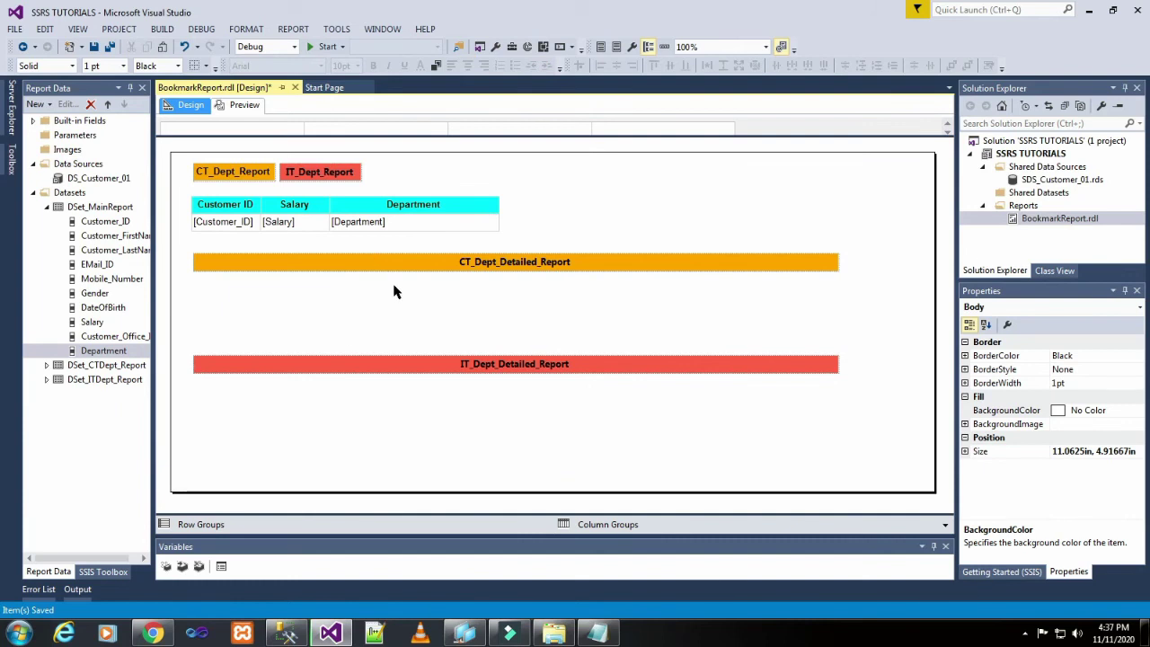
Collapse DSet_MainReport, expand the DSet_CTDept_Report fields, and insert a table between the CT and IT detailed report bars
{"action": "left_click", "coordinate": [48, 206]}
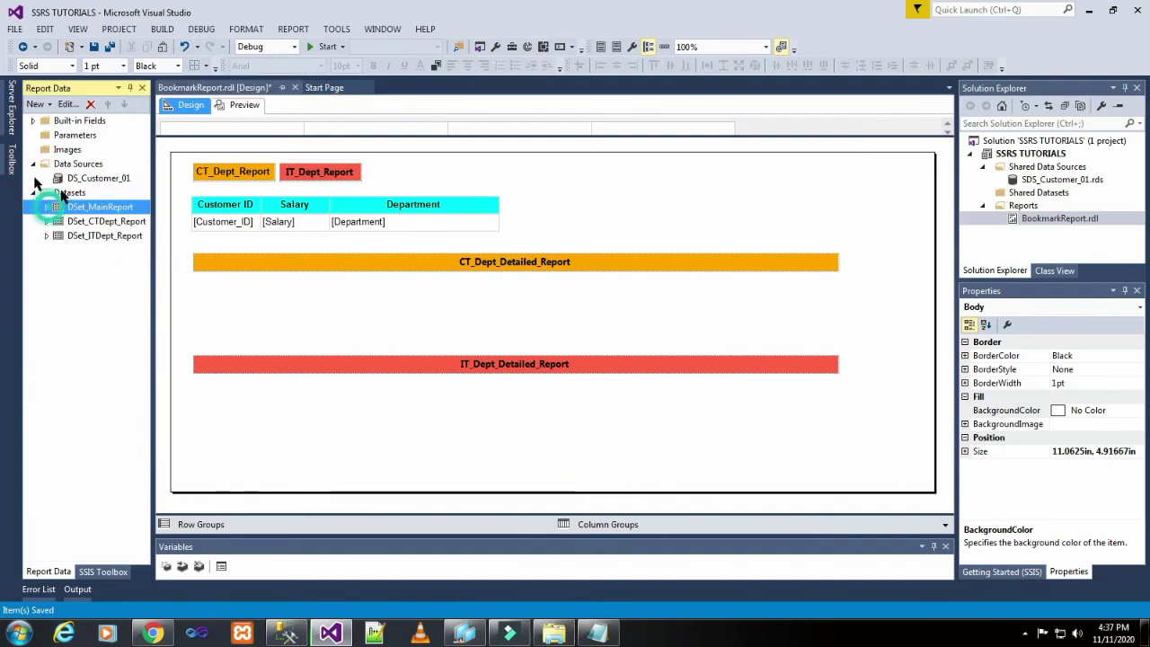
{"action": "left_click", "coordinate": [52, 222]}
{"action": "left_click", "coordinate": [47, 221]}
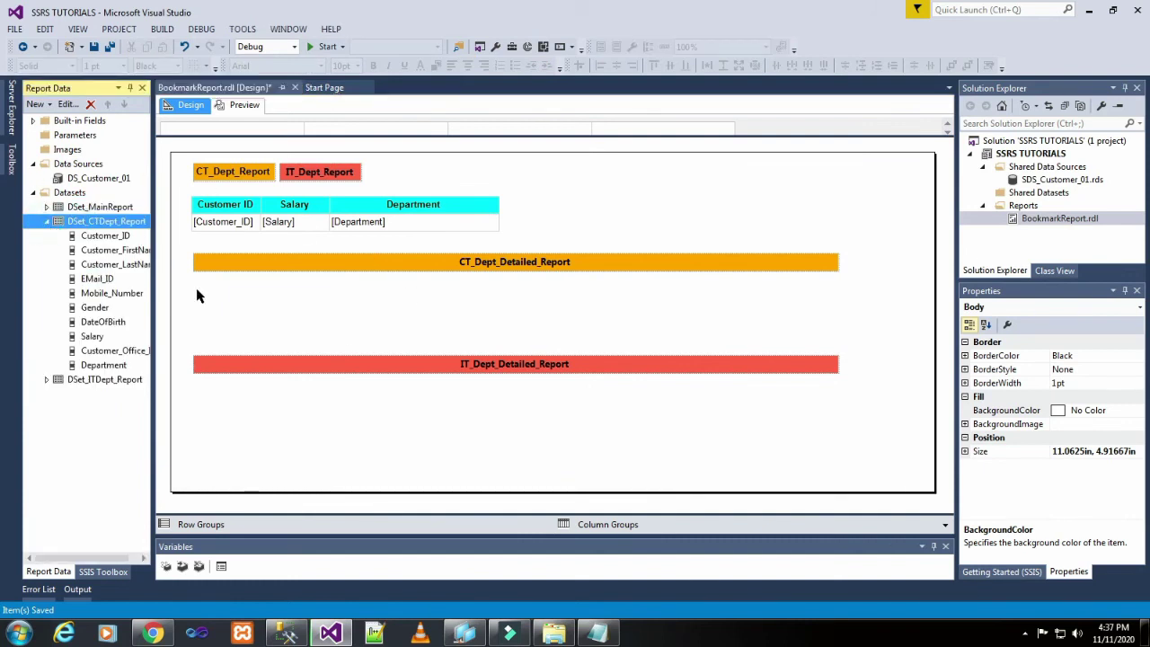
{"action": "left_click", "coordinate": [191, 290]}
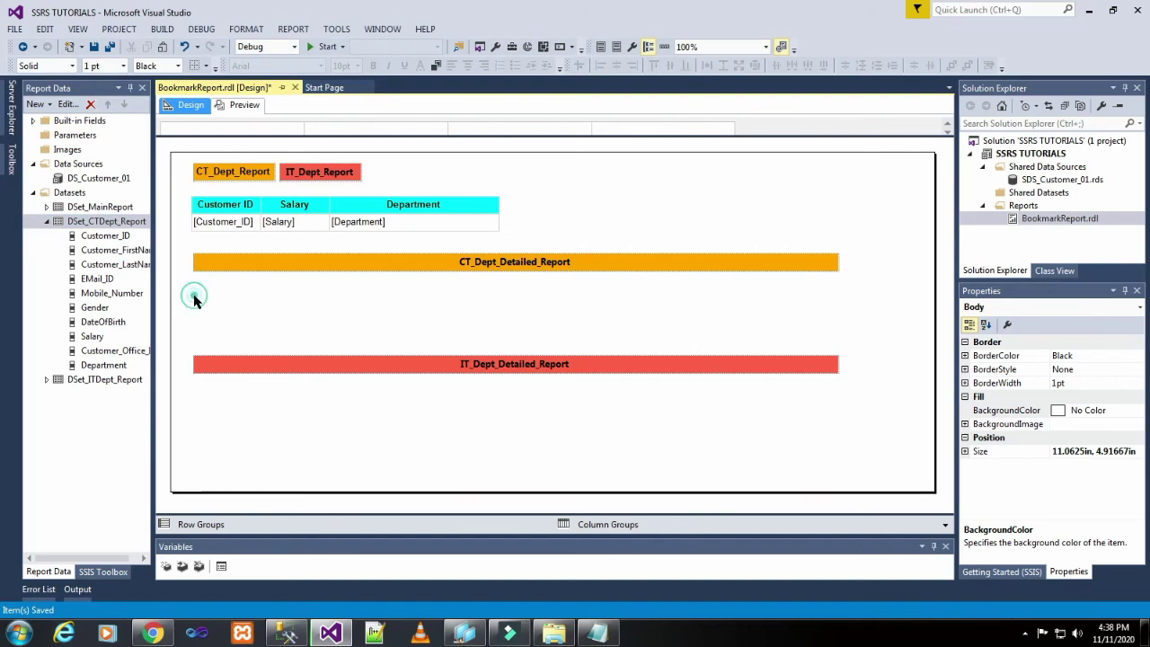
{"action": "right_click", "coordinate": [193, 302]}
{"action": "mouse_move", "coordinate": [260, 352]}
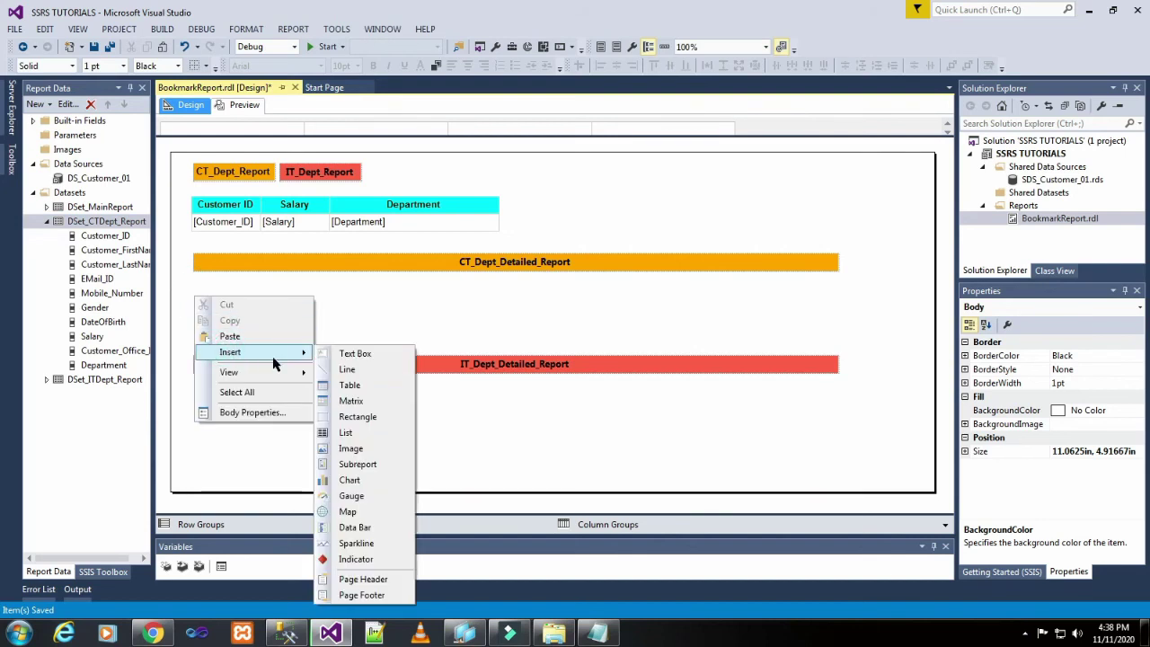
{"action": "left_click", "coordinate": [353, 387]}
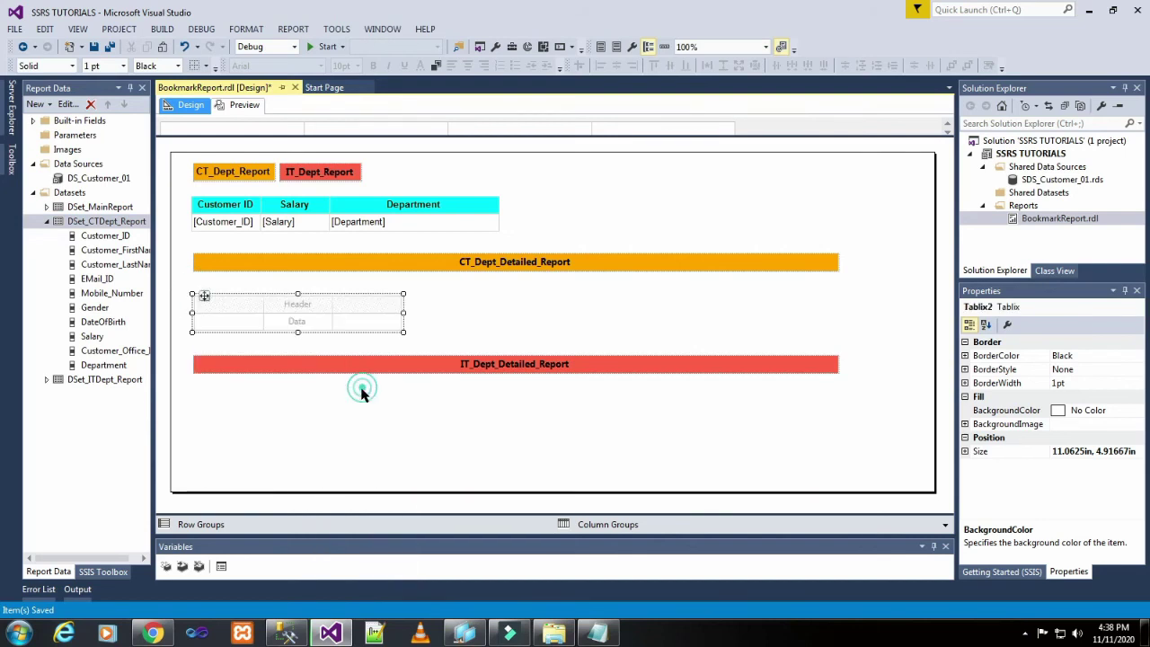
Fill the new table's three columns with Customer_ID, Customer_FirstName and EMail_ID from DSet_CTDept_Report
{"action": "left_click", "coordinate": [112, 239]}
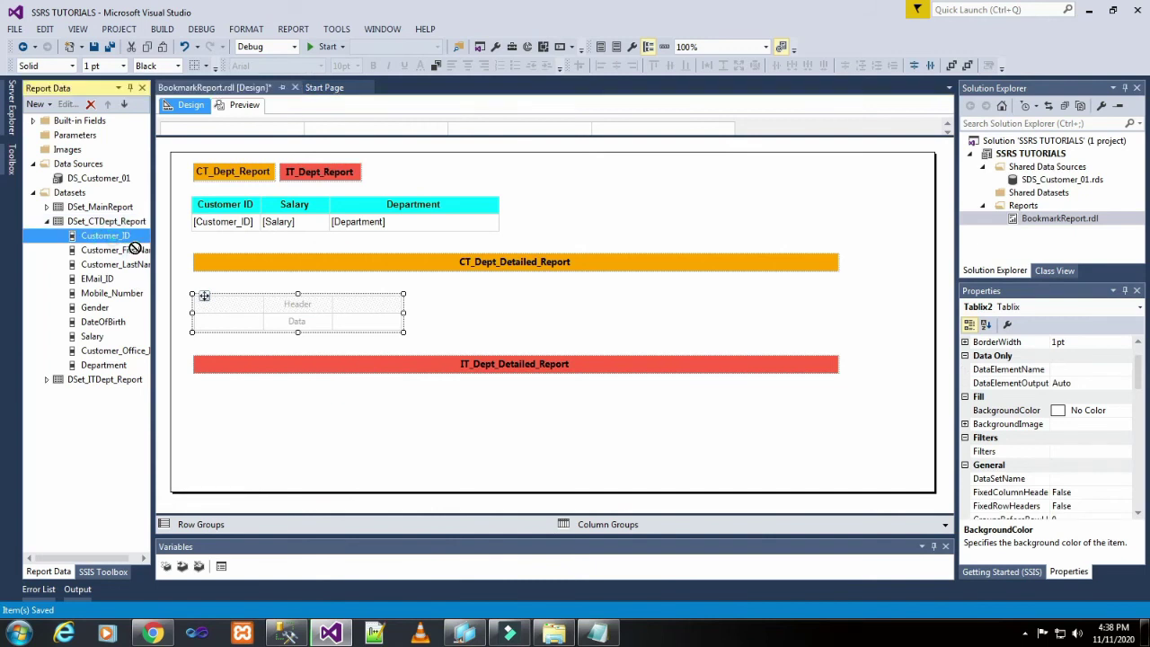
{"action": "left_click_drag", "start_coordinate": [134, 248], "coordinate": [229, 319]}
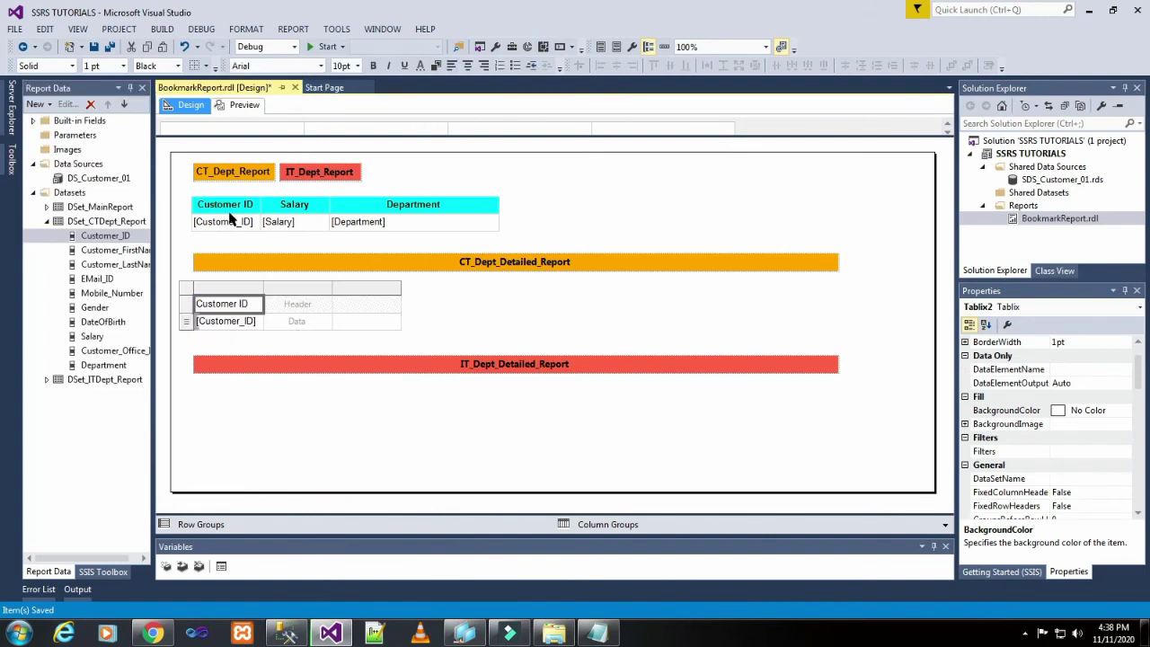
{"action": "left_click", "coordinate": [116, 251]}
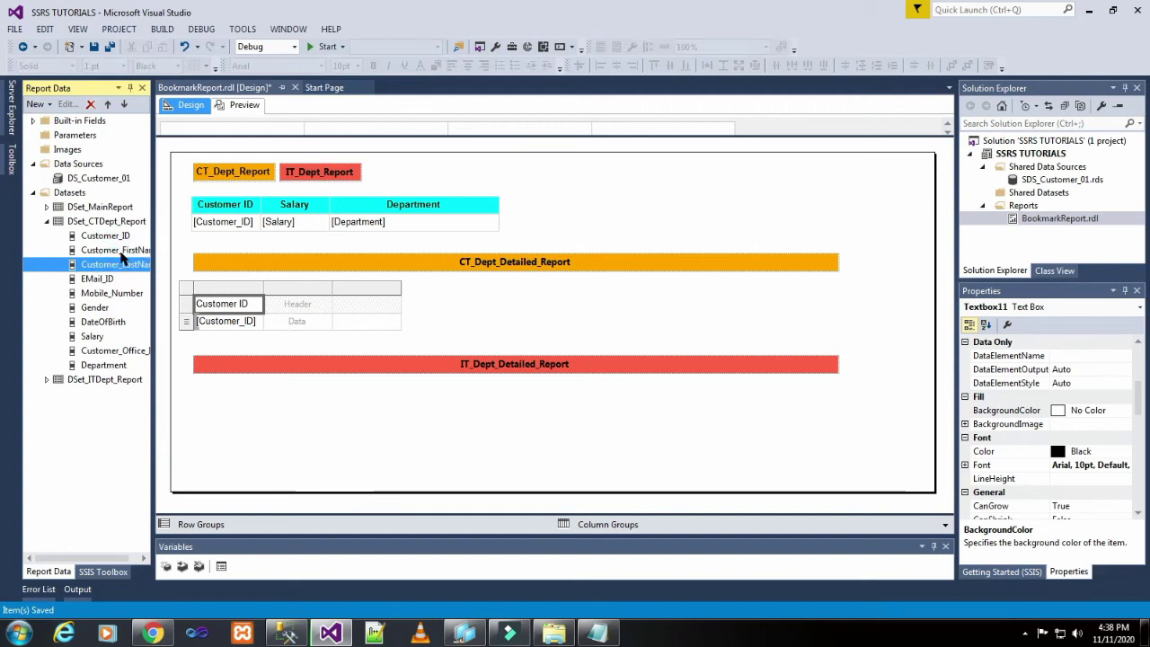
{"action": "left_click_drag", "start_coordinate": [114, 251], "coordinate": [288, 323]}
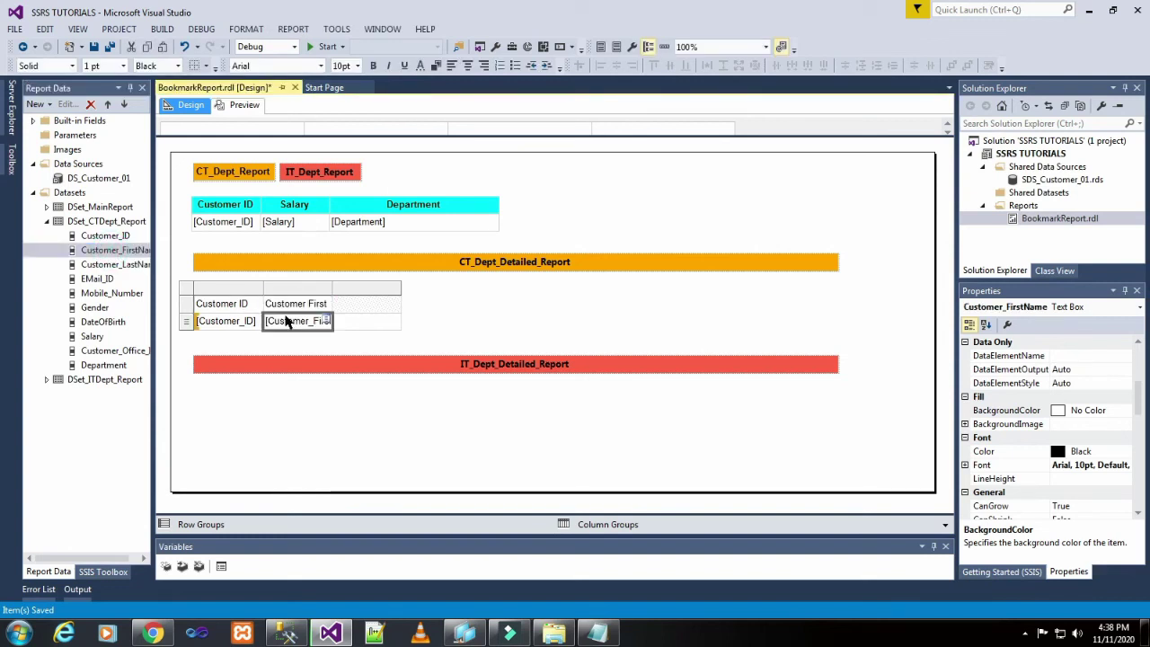
{"action": "left_click", "coordinate": [94, 281]}
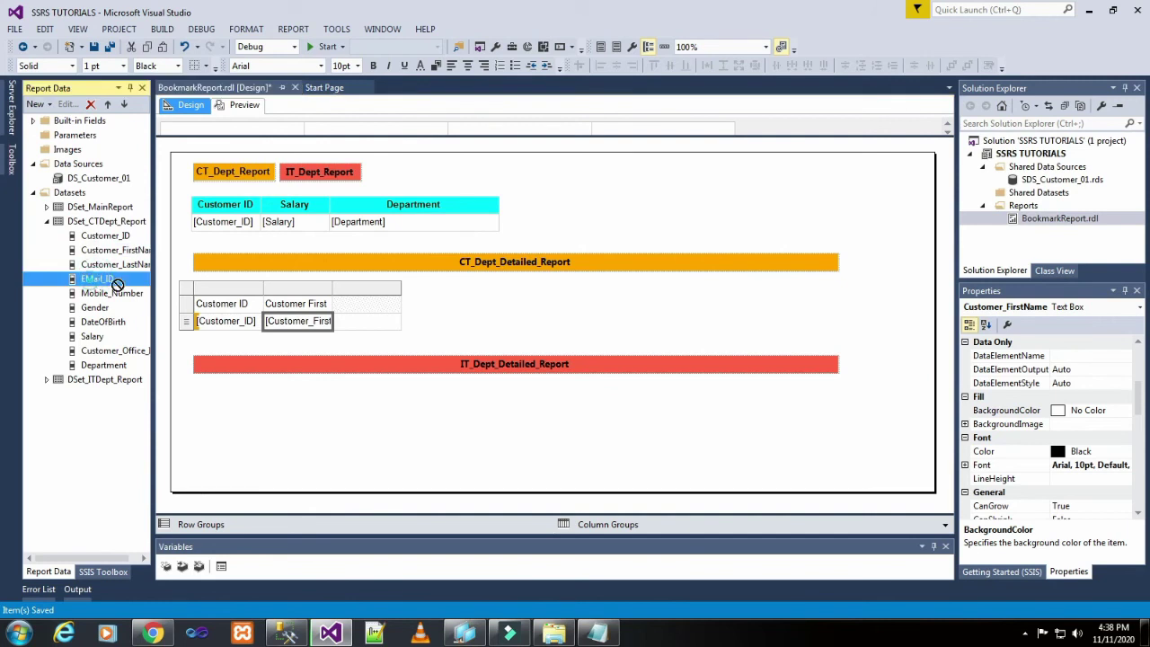
{"action": "left_click_drag", "start_coordinate": [117, 284], "coordinate": [359, 315]}
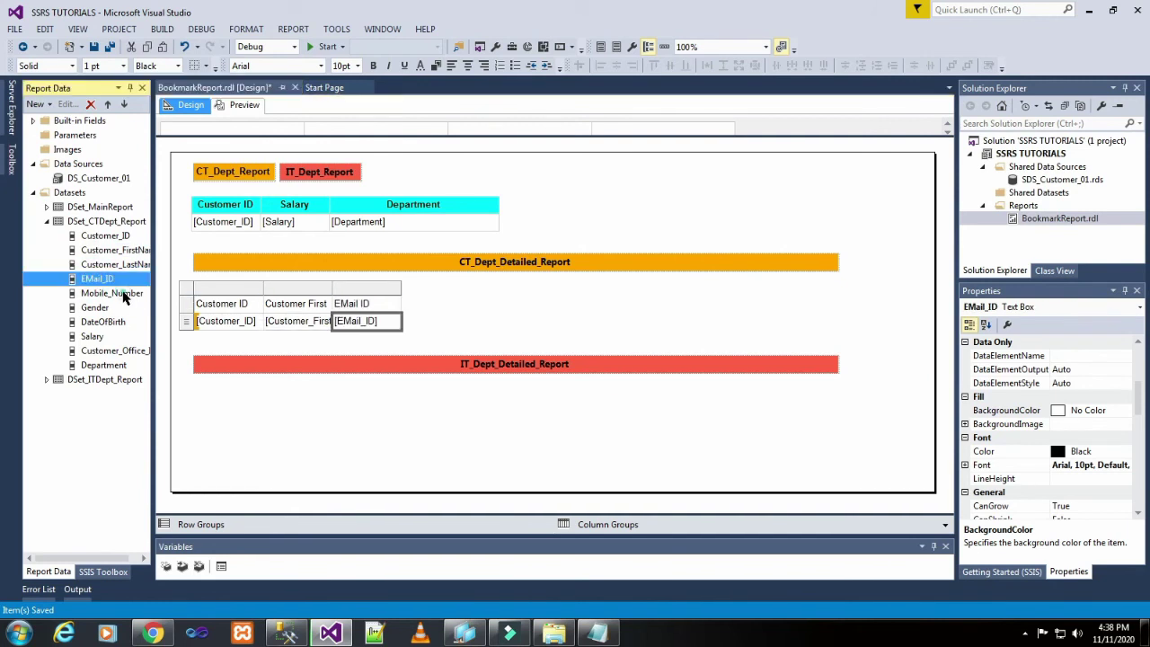
Append Mobile_Number, Gender, DateOfBirth, Salary and Department columns from DSet_CTDept_Report to the CT detailed table
{"action": "left_click_drag", "start_coordinate": [124, 298], "coordinate": [399, 314]}
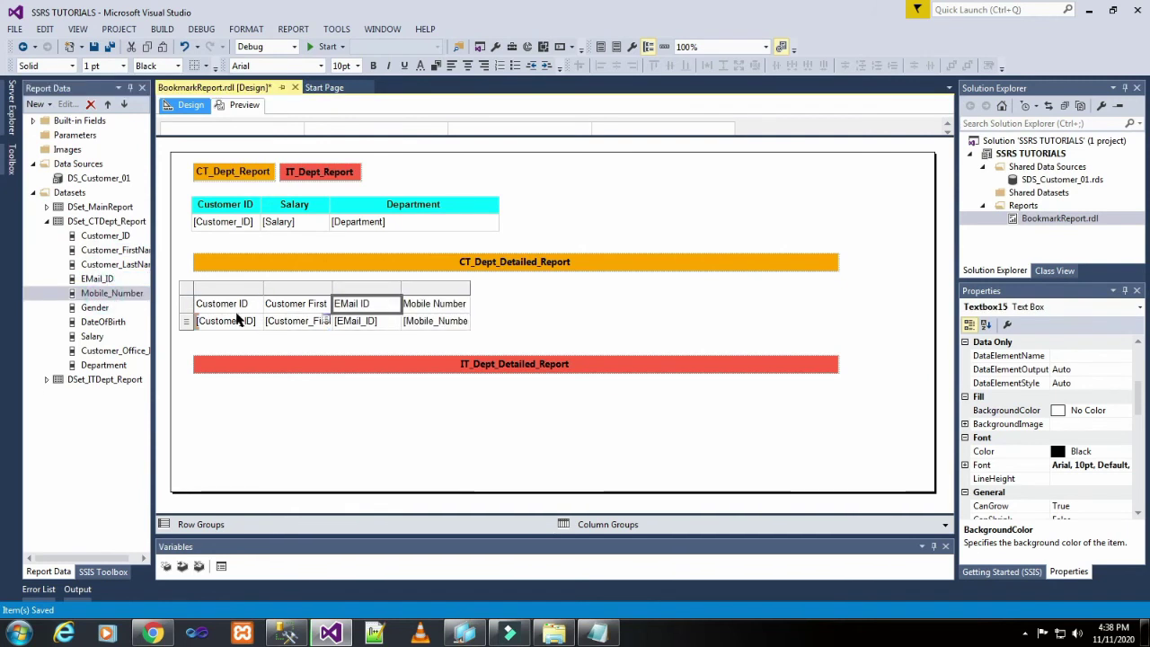
{"action": "left_click_drag", "start_coordinate": [95, 307], "coordinate": [476, 314]}
{"action": "left_click", "coordinate": [101, 324]}
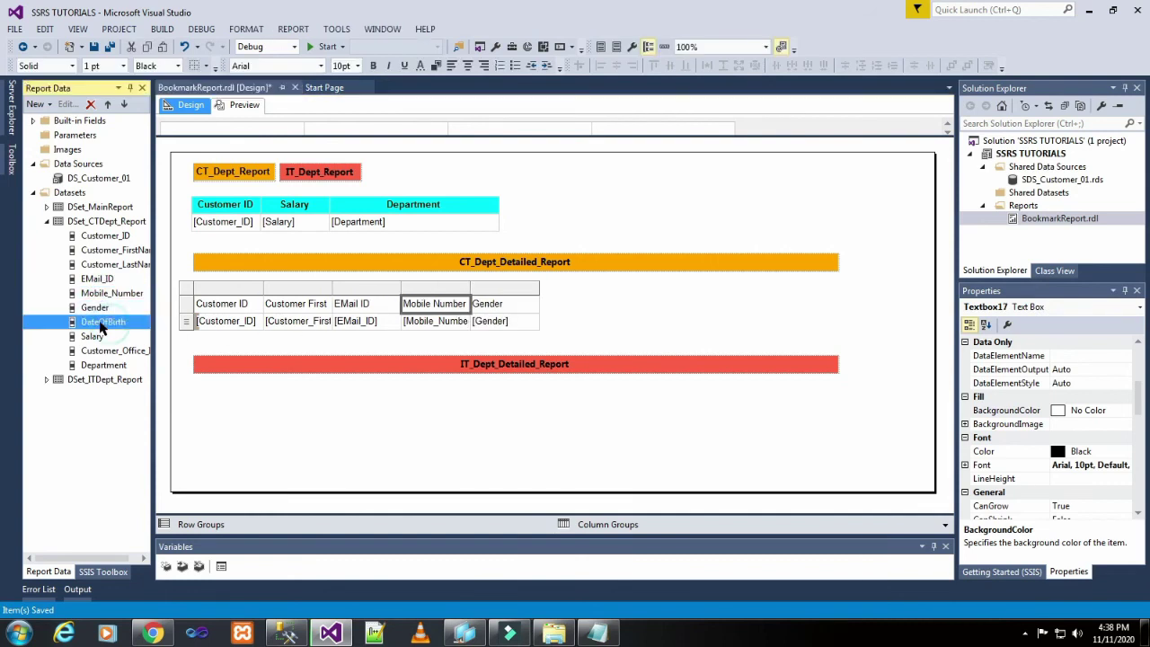
{"action": "left_click_drag", "start_coordinate": [101, 327], "coordinate": [539, 315]}
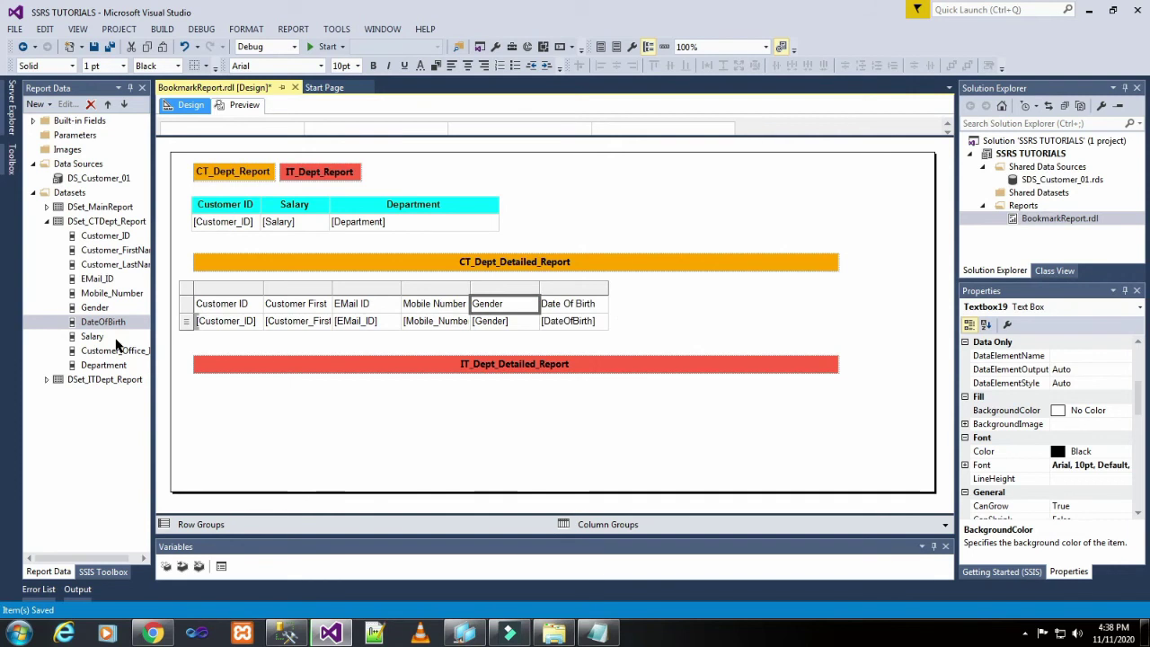
{"action": "left_click", "coordinate": [93, 336]}
{"action": "left_click_drag", "start_coordinate": [95, 335], "coordinate": [554, 305]}
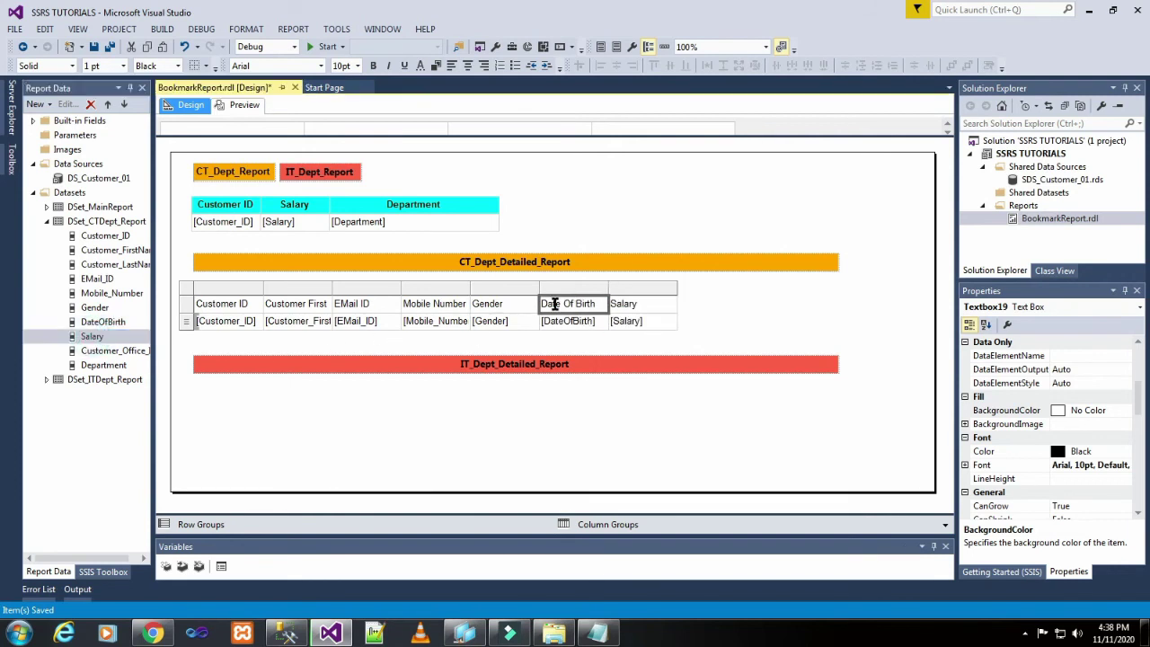
{"action": "left_click", "coordinate": [112, 367]}
{"action": "left_click_drag", "start_coordinate": [142, 365], "coordinate": [664, 326]}
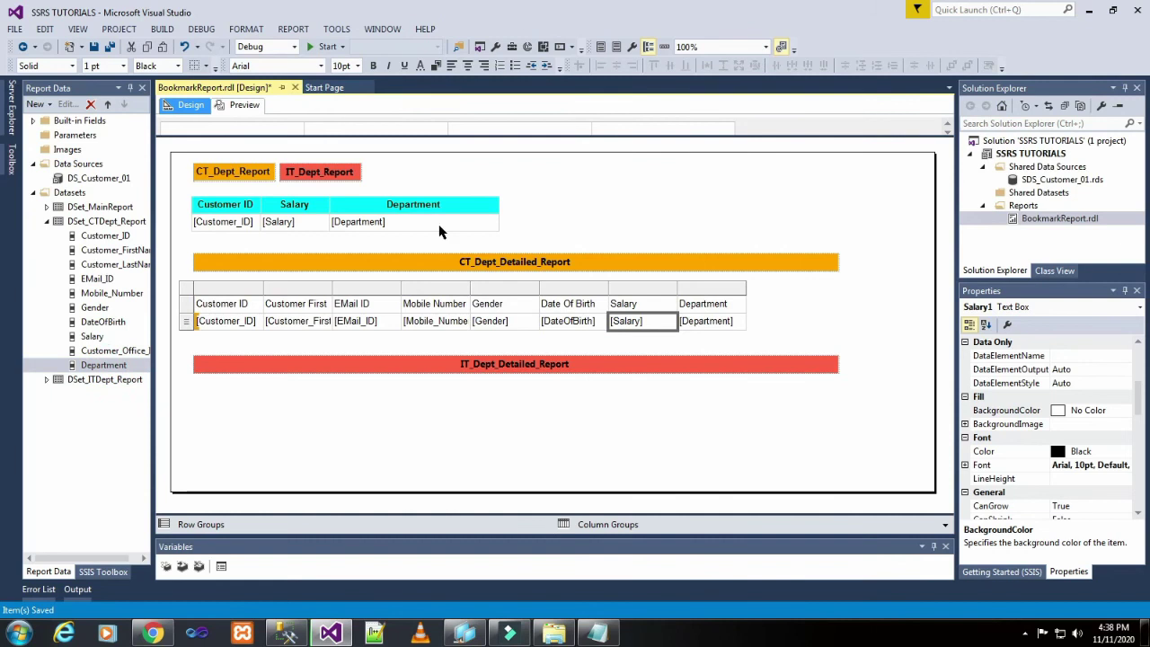
{"action": "left_click", "coordinate": [653, 208]}
Widen the Customer First Name, EMail ID and Department columns of the CT detailed table
{"action": "double_click", "coordinate": [308, 320]}
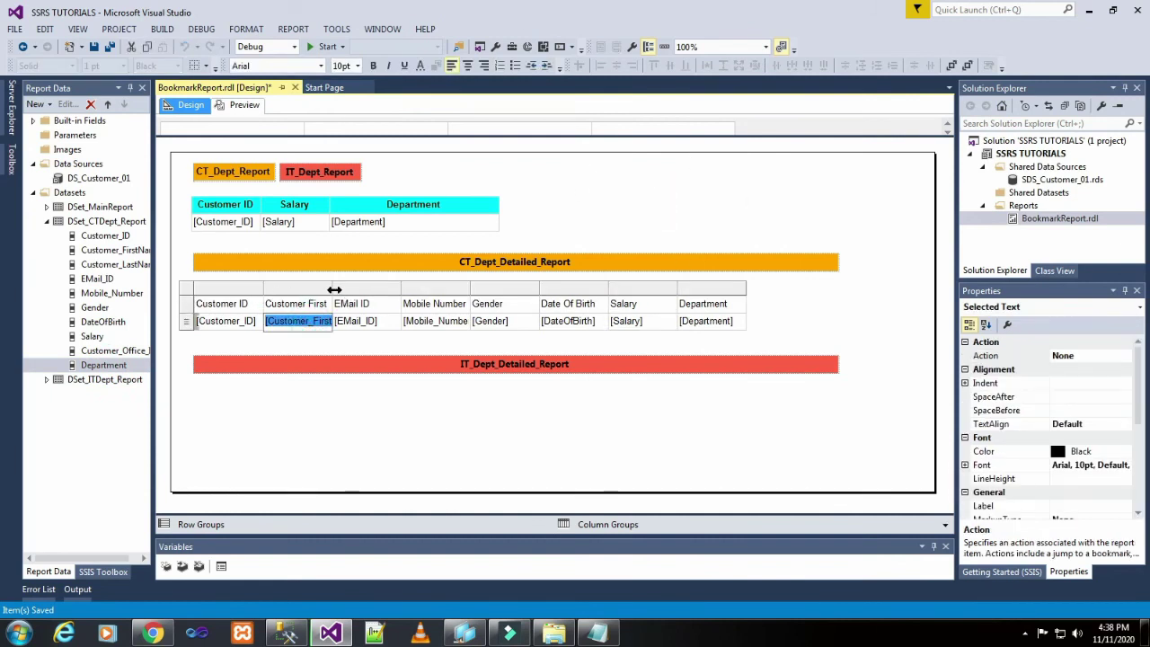
{"action": "left_click_drag", "start_coordinate": [334, 290], "coordinate": [360, 295]}
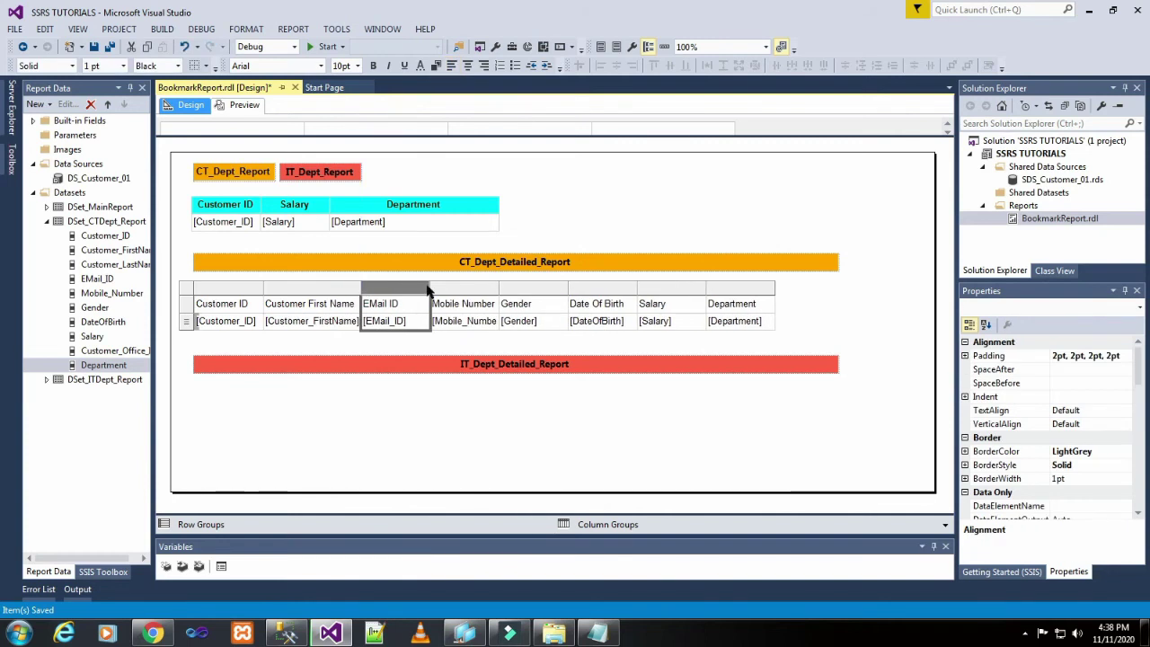
{"action": "left_click_drag", "start_coordinate": [429, 286], "coordinate": [462, 286]}
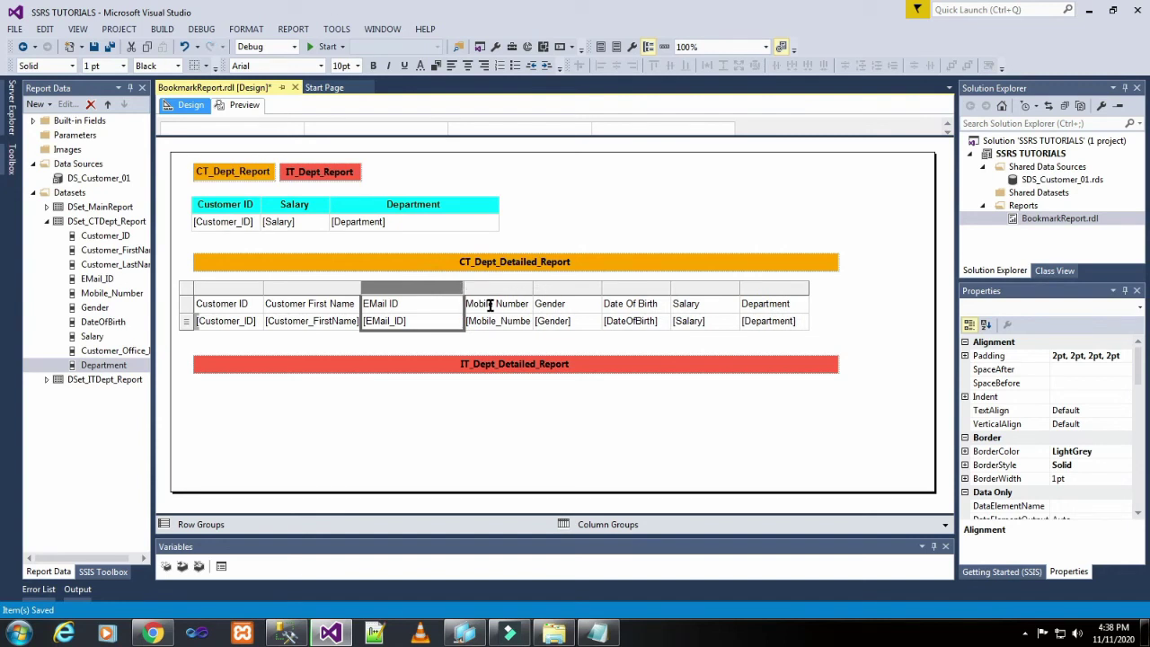
{"action": "left_click_drag", "start_coordinate": [809, 288], "coordinate": [922, 291]}
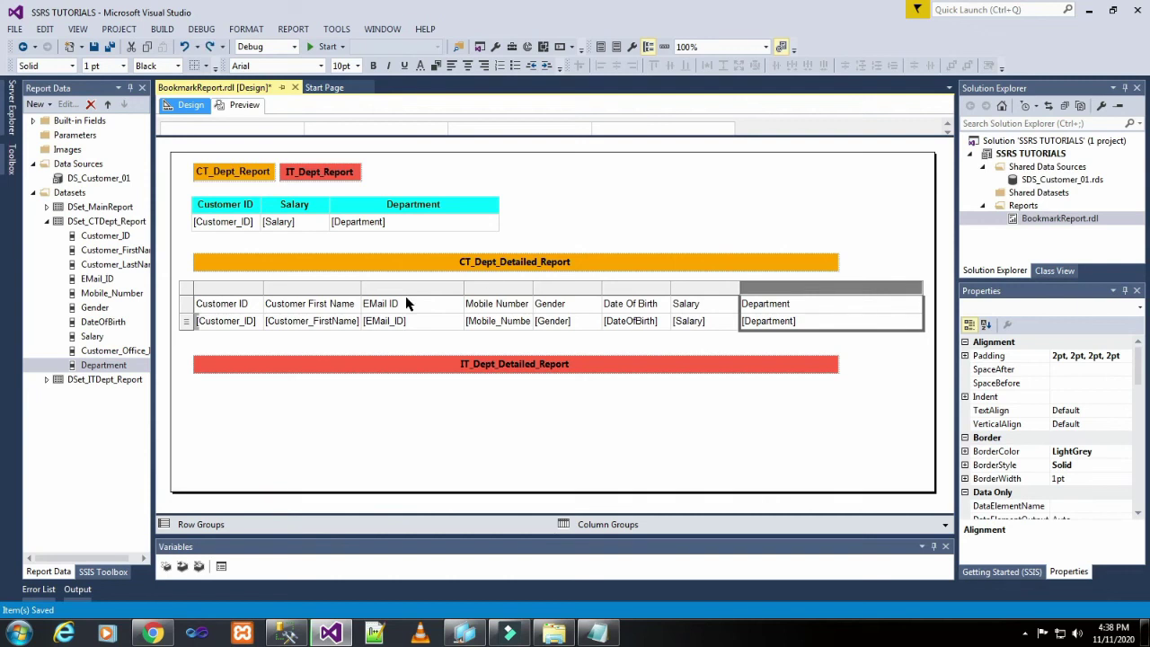
{"action": "left_click", "coordinate": [474, 467]}
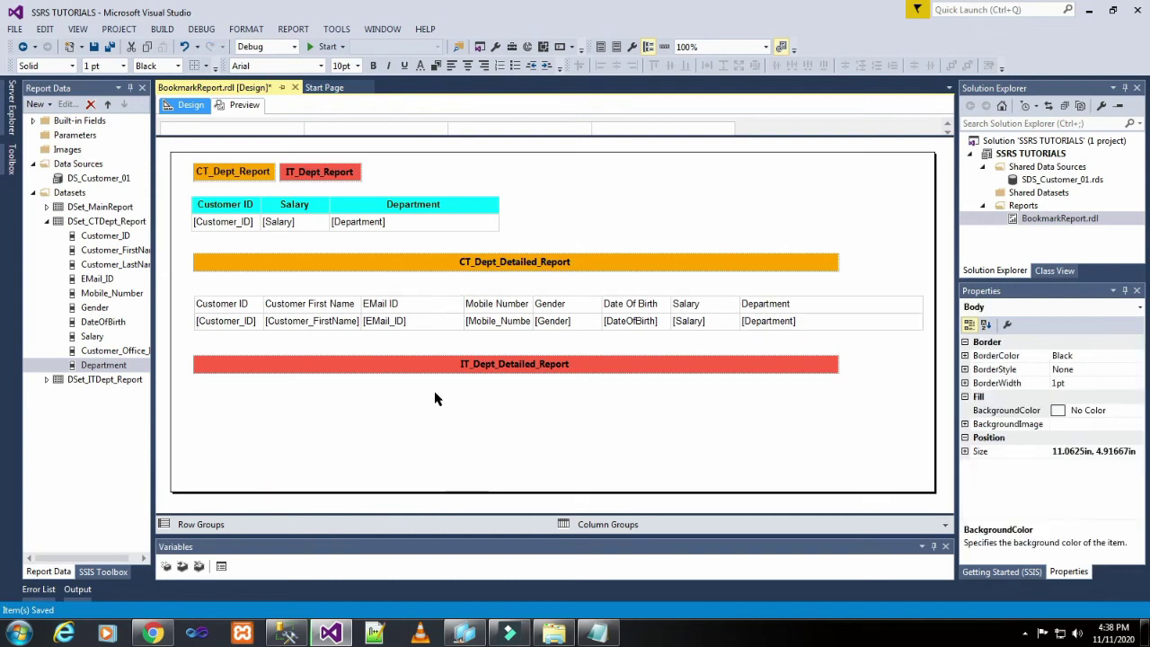
Make the CT detailed table's header row bold and centered, and widen the Mobile Number column to fit its text
{"action": "left_click", "coordinate": [258, 320]}
{"action": "left_click", "coordinate": [186, 304]}
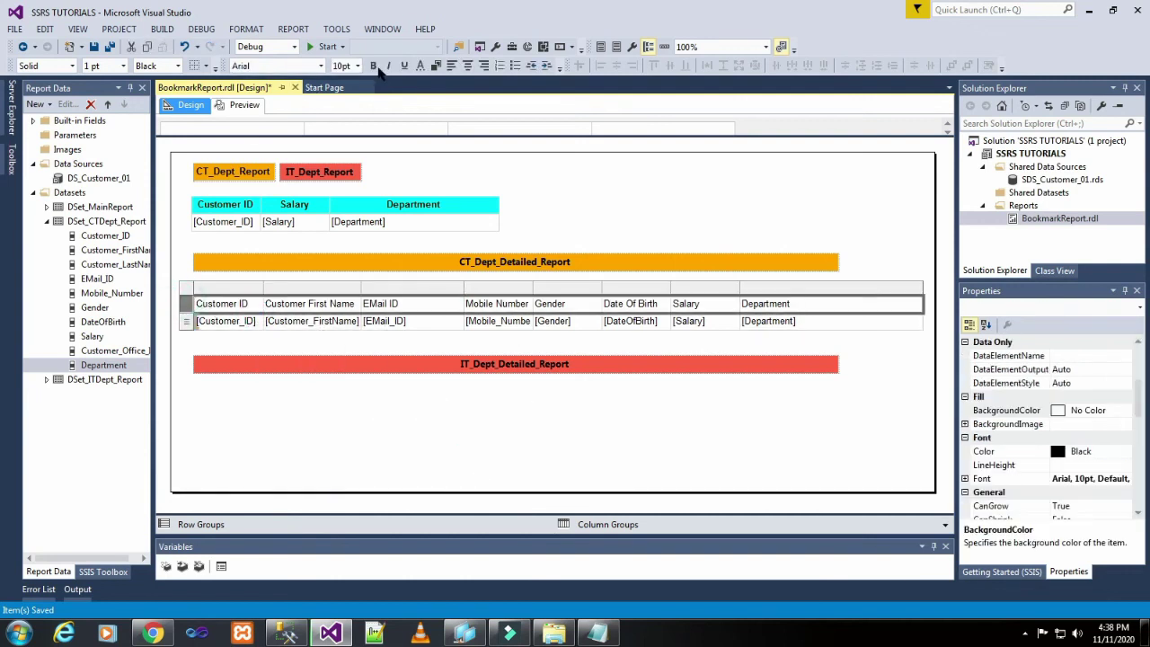
{"action": "left_click", "coordinate": [374, 67]}
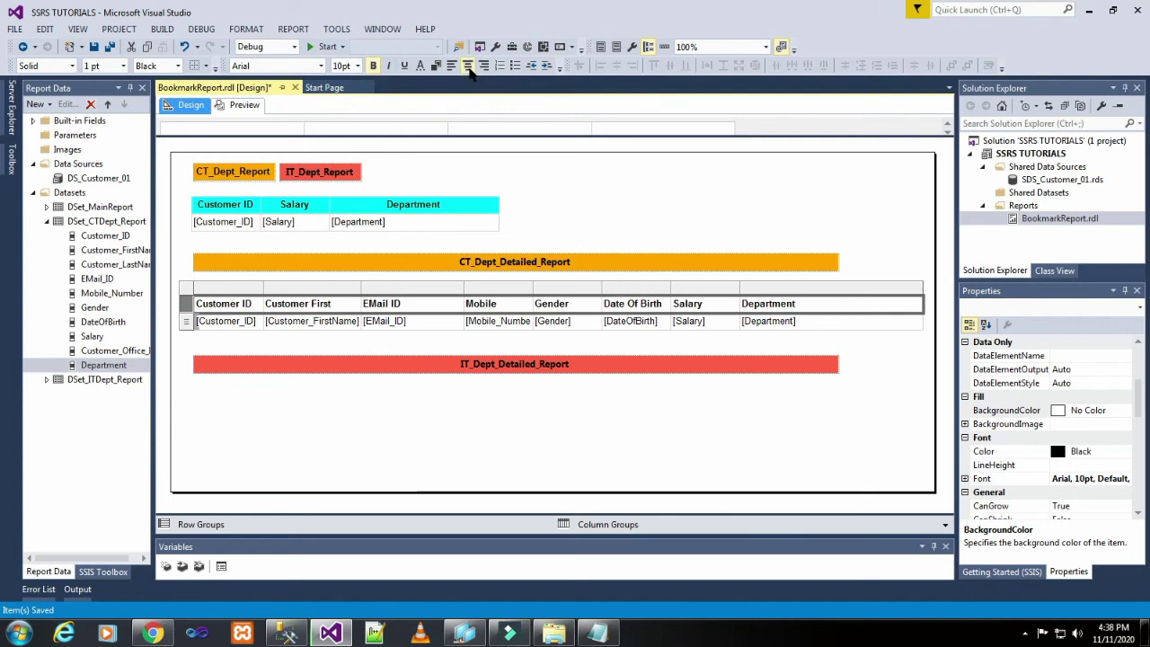
{"action": "left_click", "coordinate": [467, 66]}
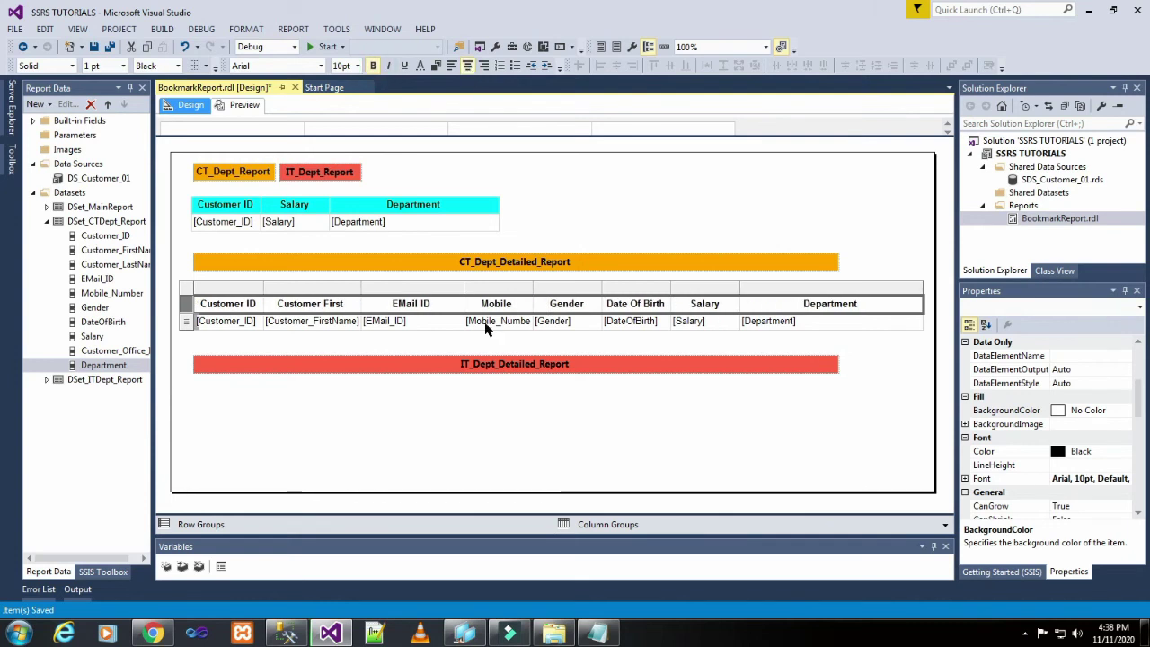
{"action": "left_click_drag", "start_coordinate": [531, 283], "coordinate": [543, 283]}
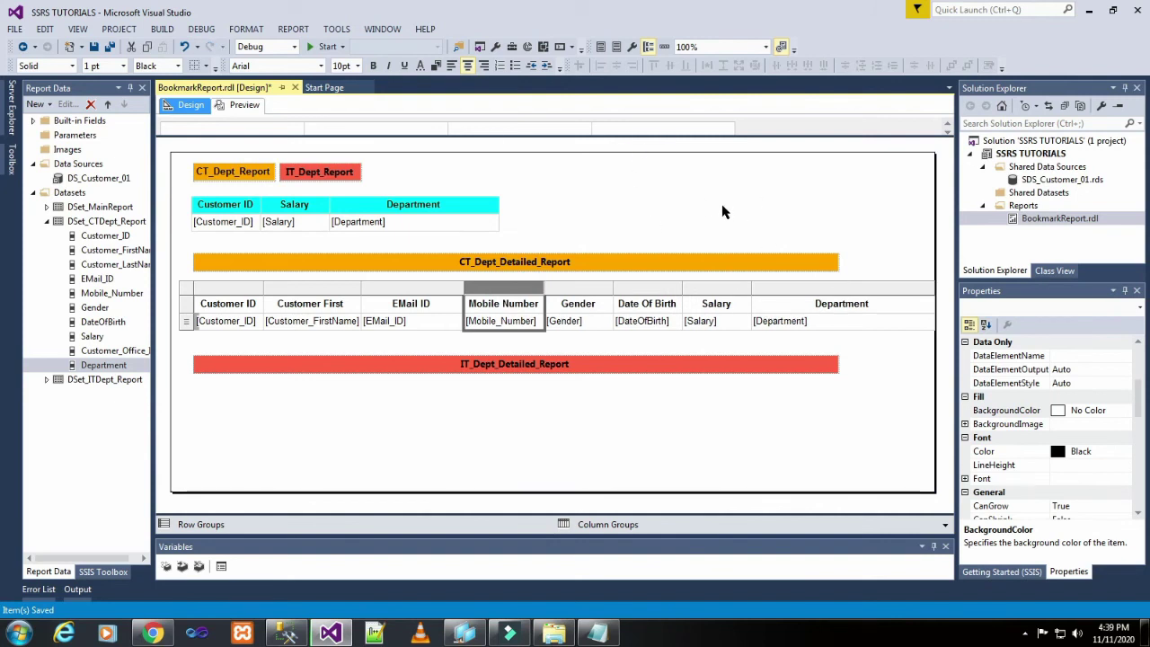
{"action": "left_click", "coordinate": [176, 303]}
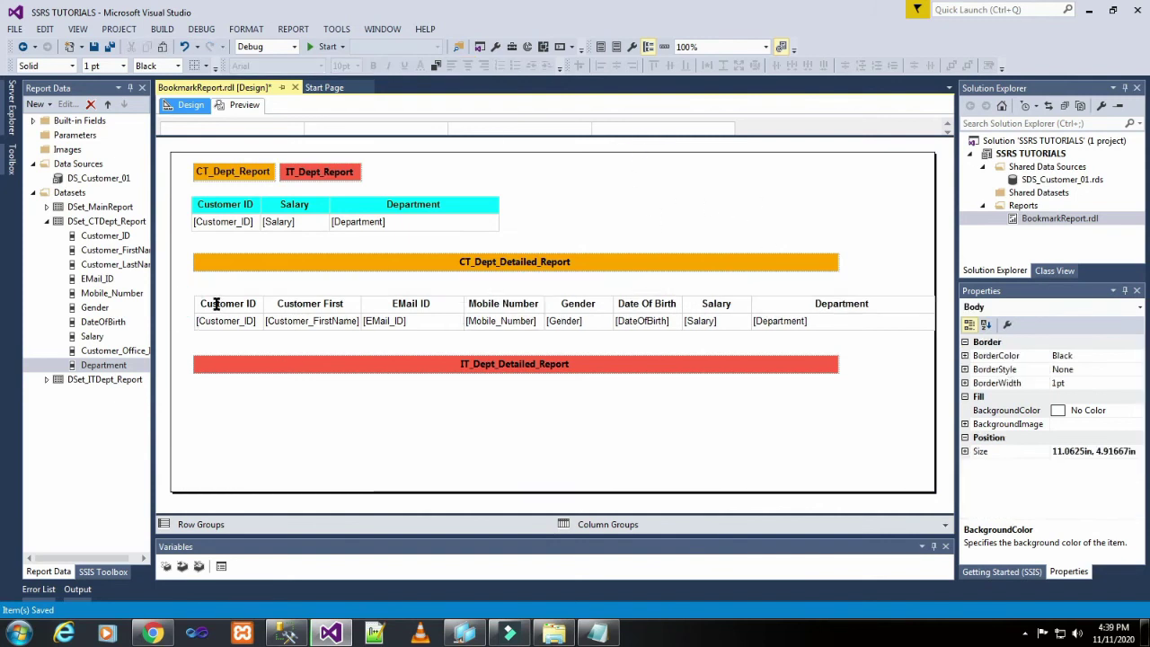
Fill the CT detailed table's header row with a pale yellow background color
{"action": "left_click", "coordinate": [216, 304]}
{"action": "left_click", "coordinate": [186, 304]}
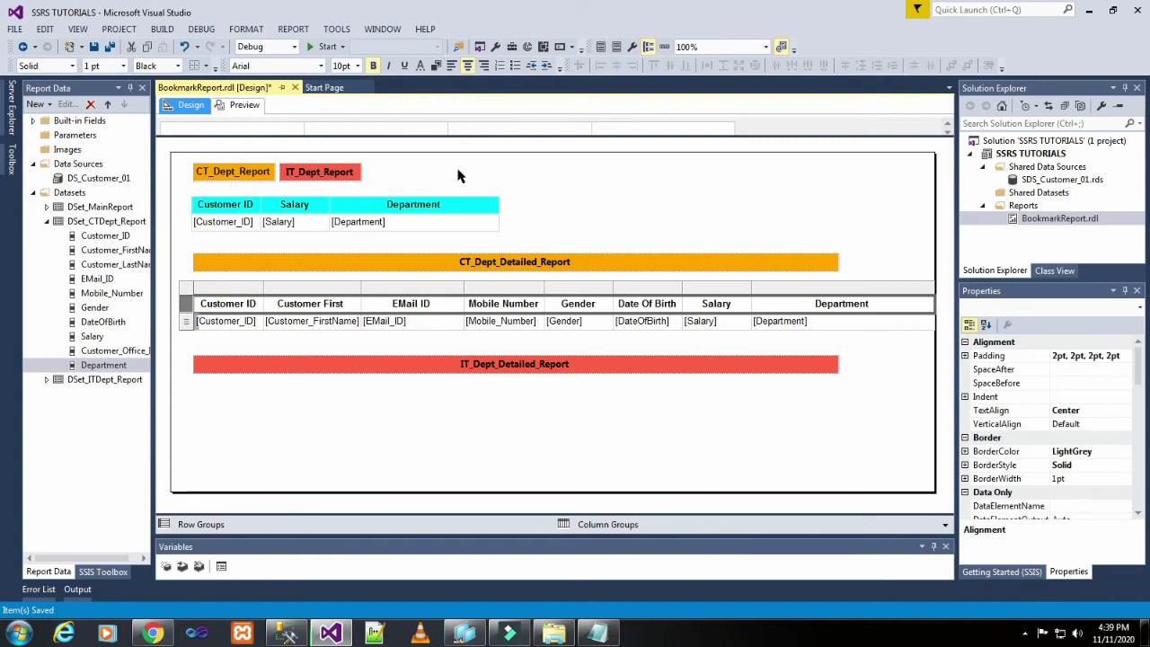
{"action": "left_click", "coordinate": [436, 65]}
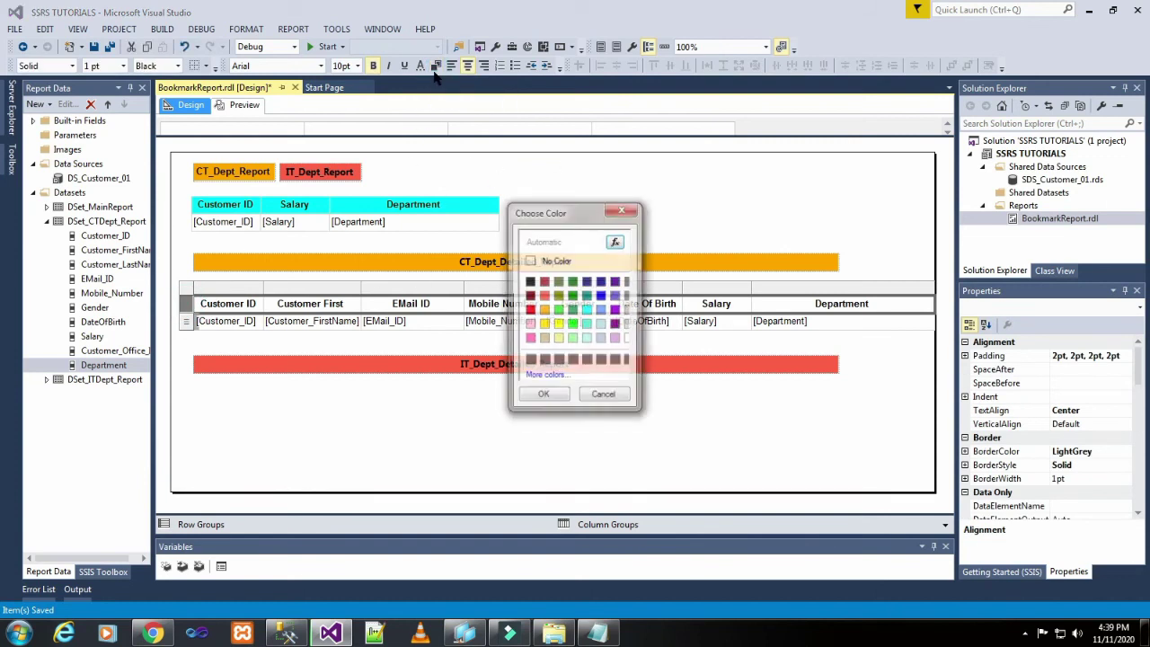
{"action": "left_click", "coordinate": [558, 339]}
{"action": "left_click", "coordinate": [543, 399]}
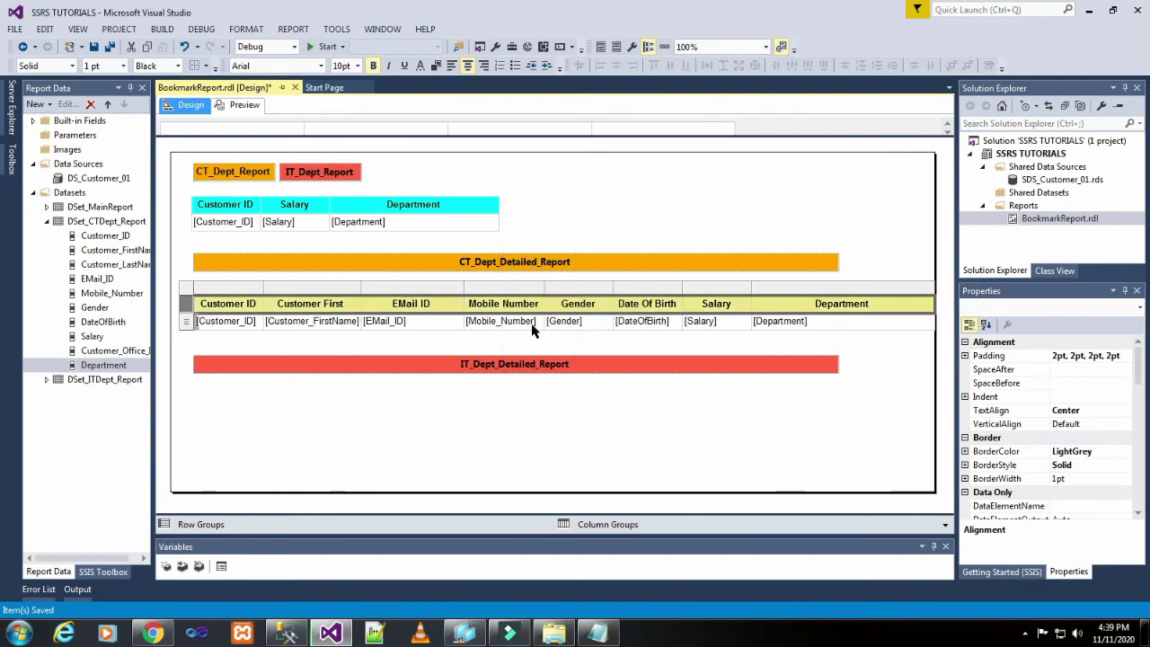
{"action": "left_click", "coordinate": [641, 213]}
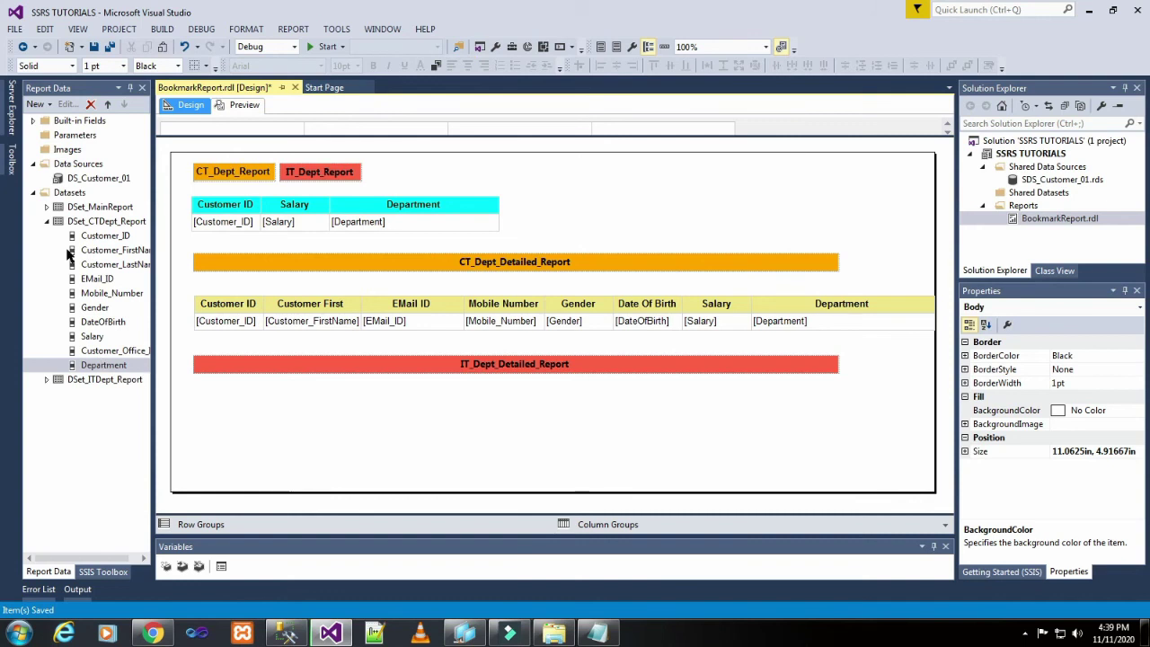
Collapse the DSet_CTDept_Report fields and insert a table below the IT_Dept_Detailed_Report bar
{"action": "left_click", "coordinate": [47, 223]}
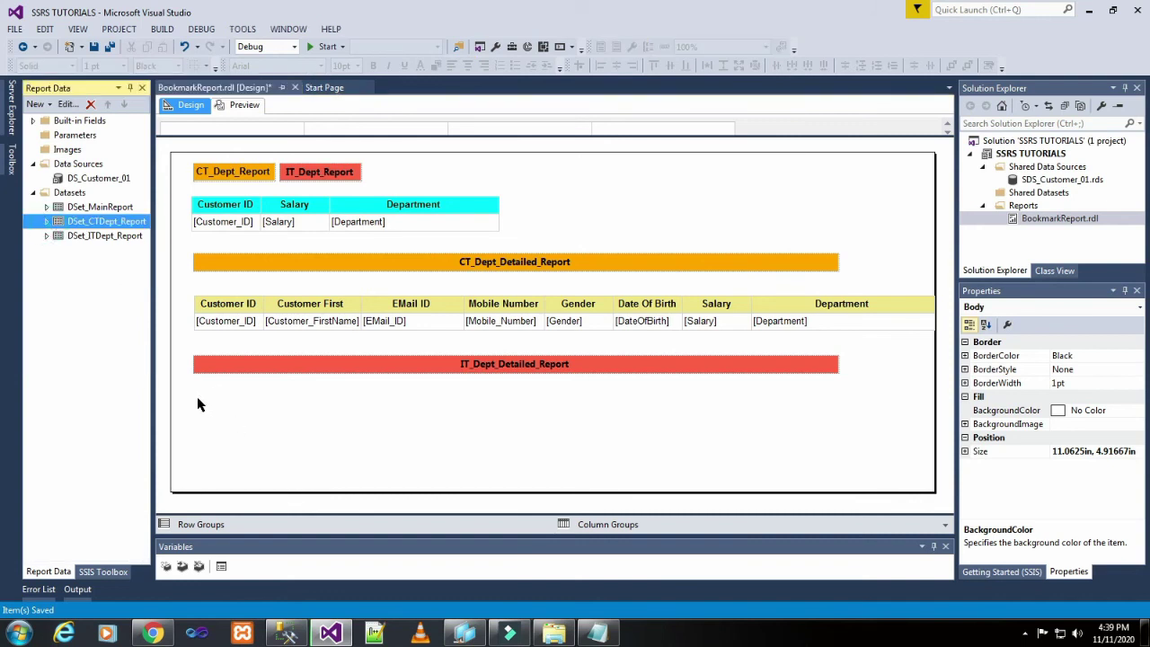
{"action": "left_click", "coordinate": [195, 397]}
{"action": "right_click", "coordinate": [194, 392]}
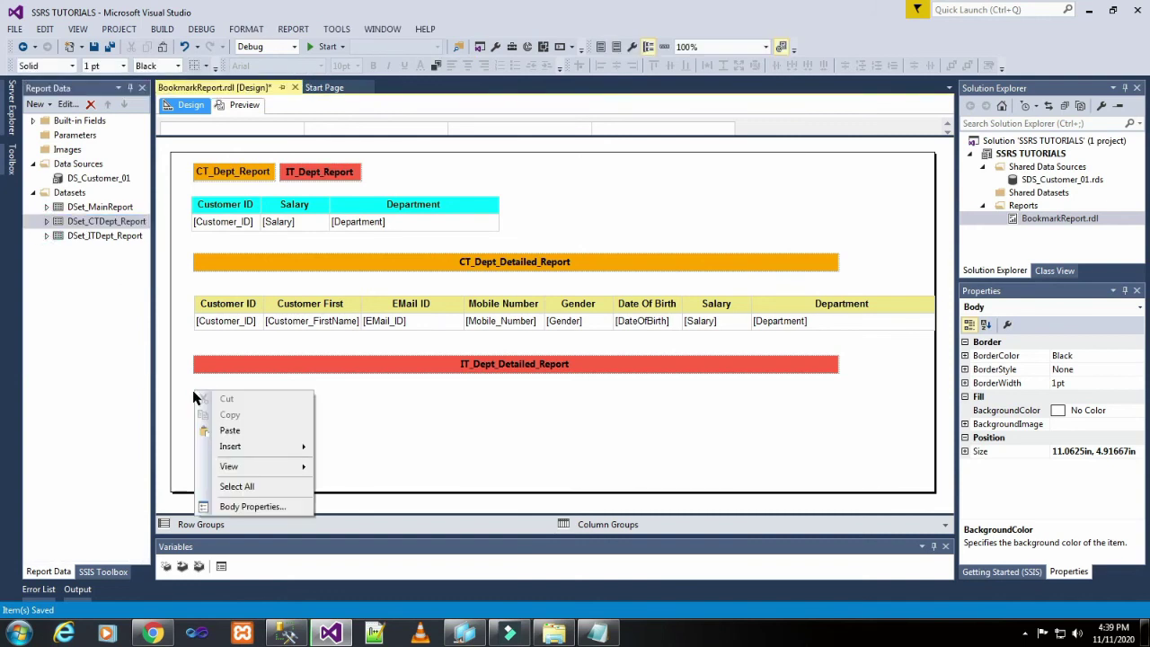
{"action": "mouse_move", "coordinate": [224, 443]}
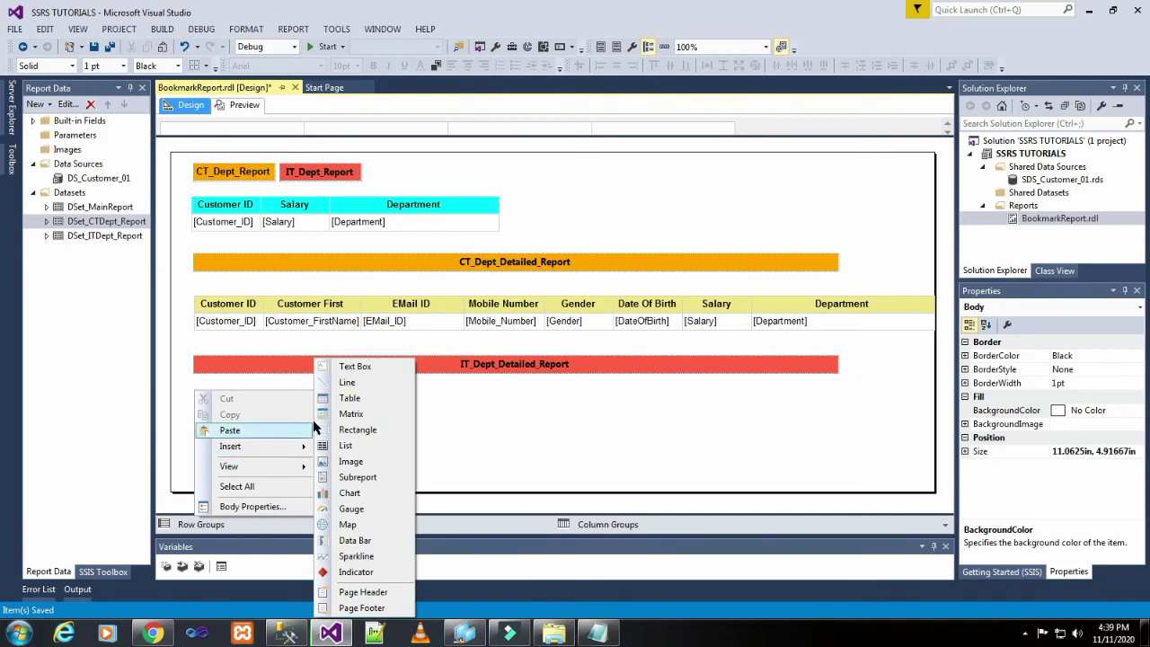
{"action": "left_click", "coordinate": [348, 401]}
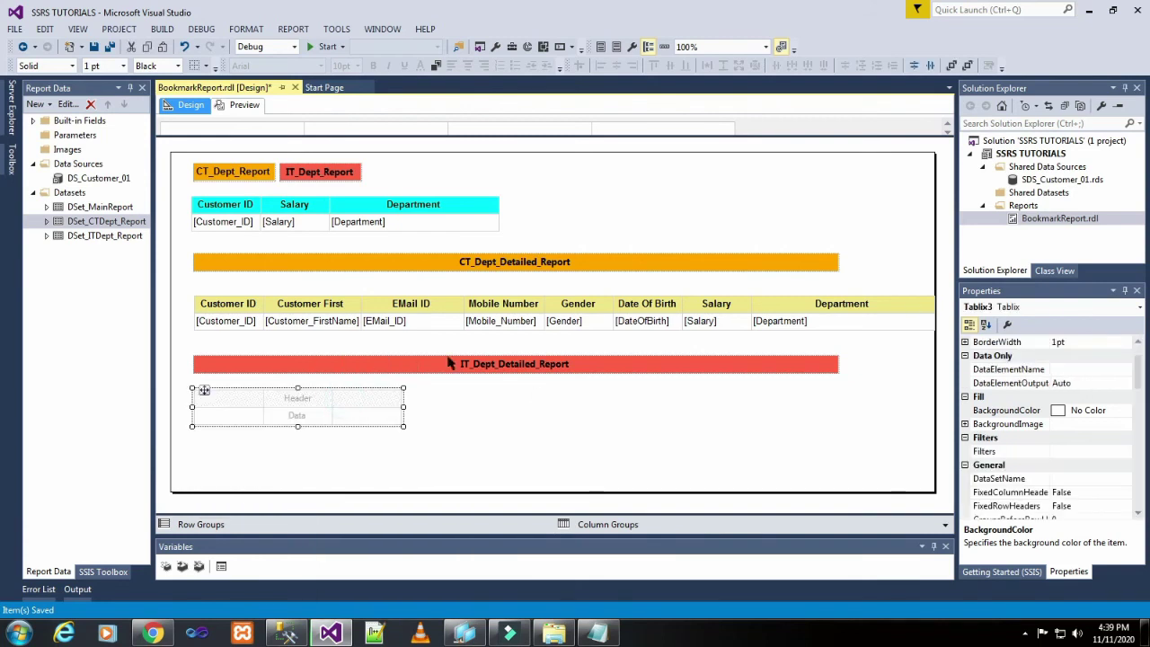
Expand DSet_ITDept_Report and fill the new table's three columns with Customer_ID, Customer_FirstName and EMail_ID
{"action": "left_click", "coordinate": [84, 236]}
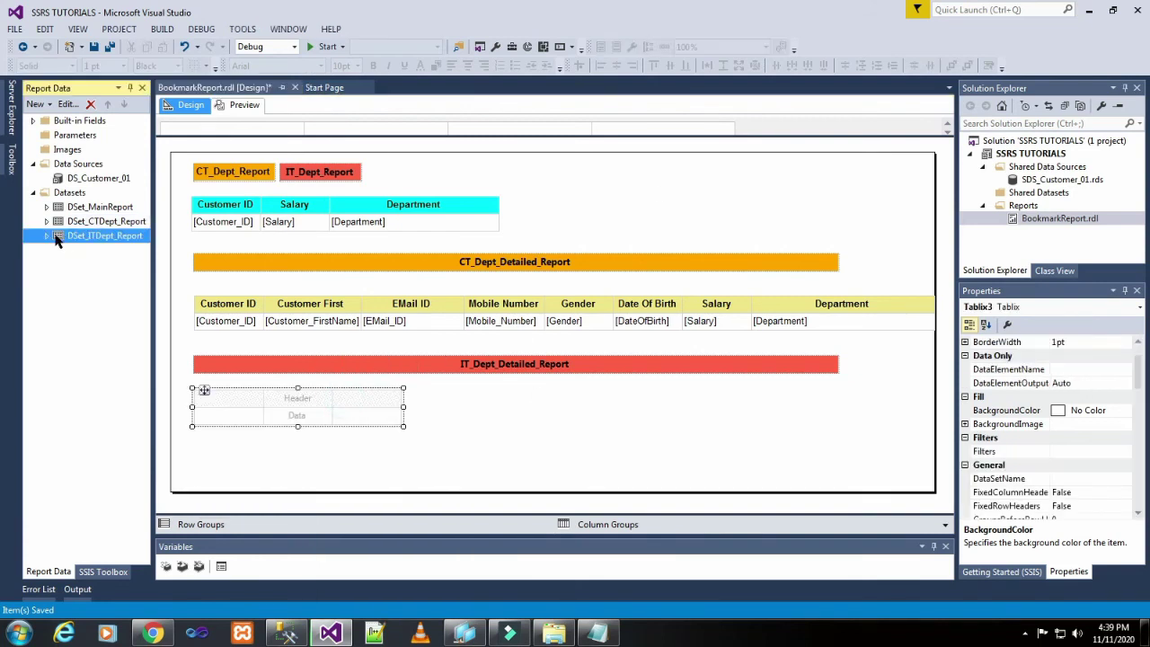
{"action": "left_click", "coordinate": [46, 235]}
{"action": "left_click_drag", "start_coordinate": [77, 255], "coordinate": [232, 404]}
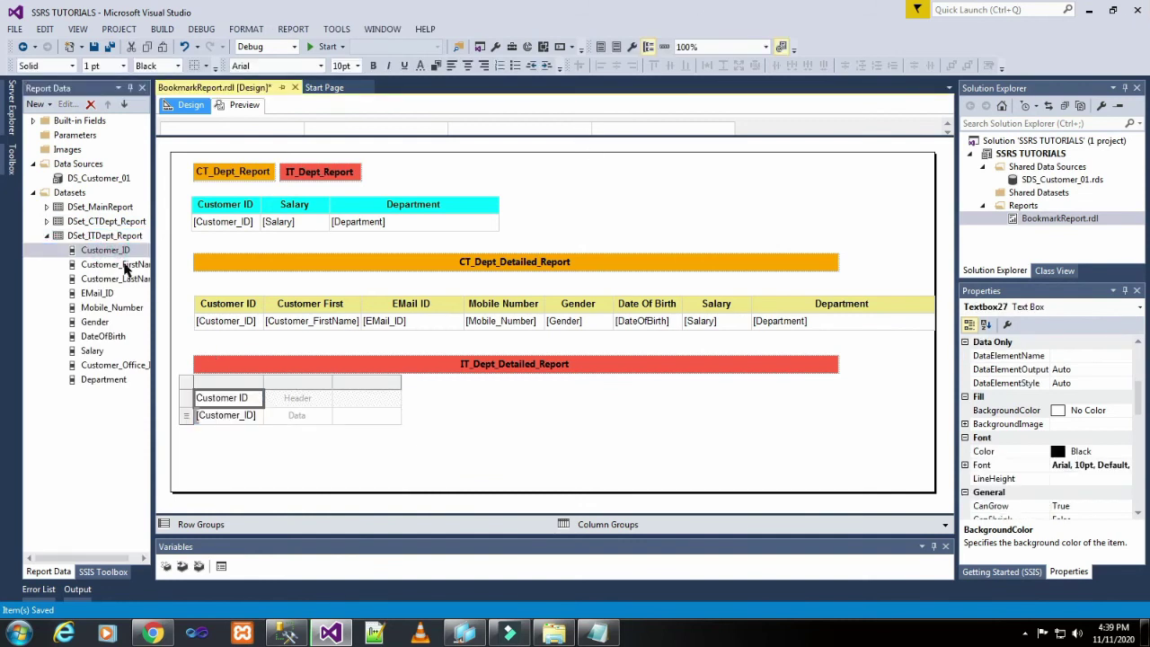
{"action": "left_click_drag", "start_coordinate": [112, 264], "coordinate": [274, 406]}
{"action": "left_click_drag", "start_coordinate": [97, 293], "coordinate": [372, 402]}
Append Mobile_Number, Gender, DateOfBirth, Salary and Department columns from DSet_ITDept_Report to the IT detailed table
{"action": "left_click_drag", "start_coordinate": [113, 307], "coordinate": [404, 423]}
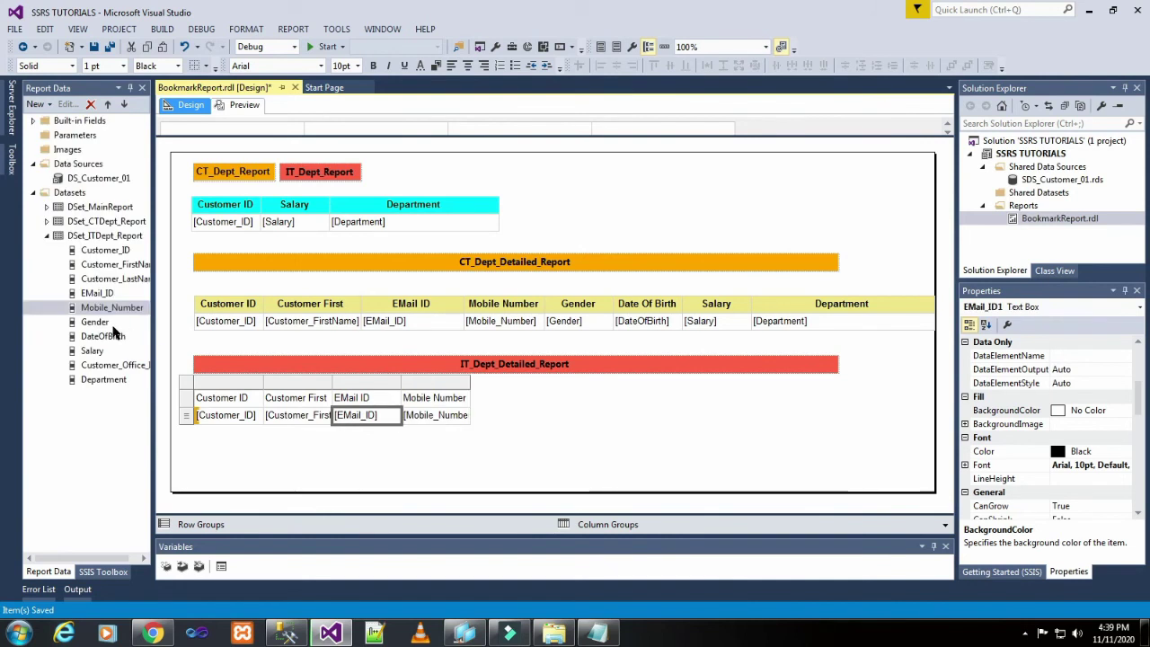
{"action": "left_click", "coordinate": [95, 324]}
{"action": "left_click_drag", "start_coordinate": [94, 325], "coordinate": [458, 418]}
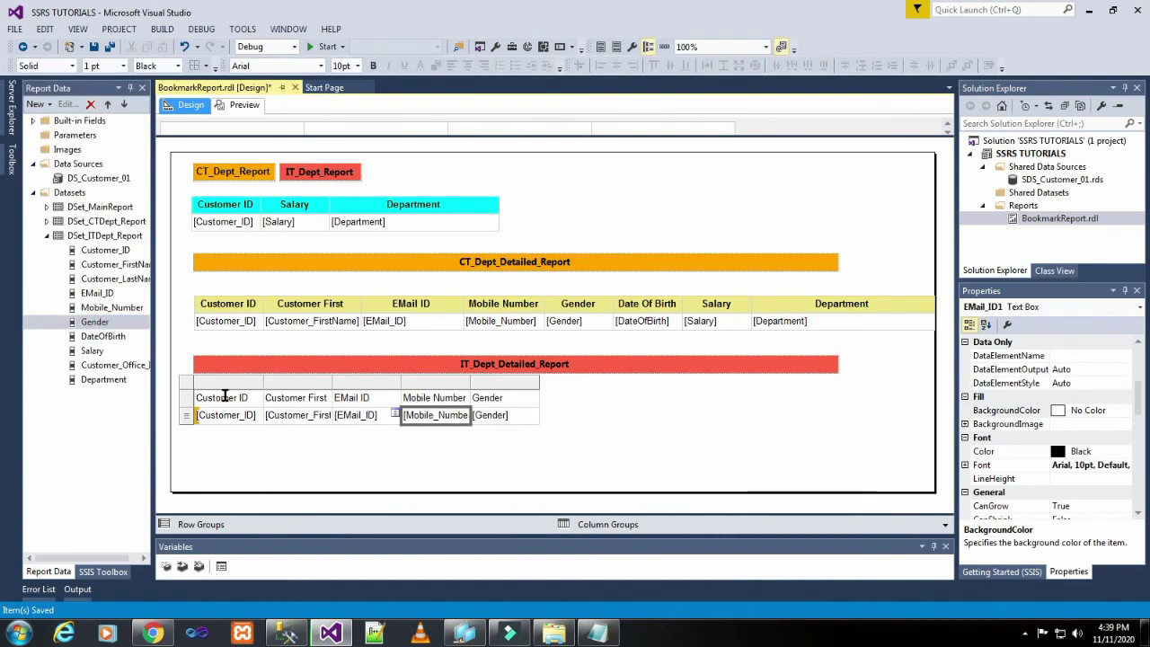
{"action": "left_click", "coordinate": [98, 336]}
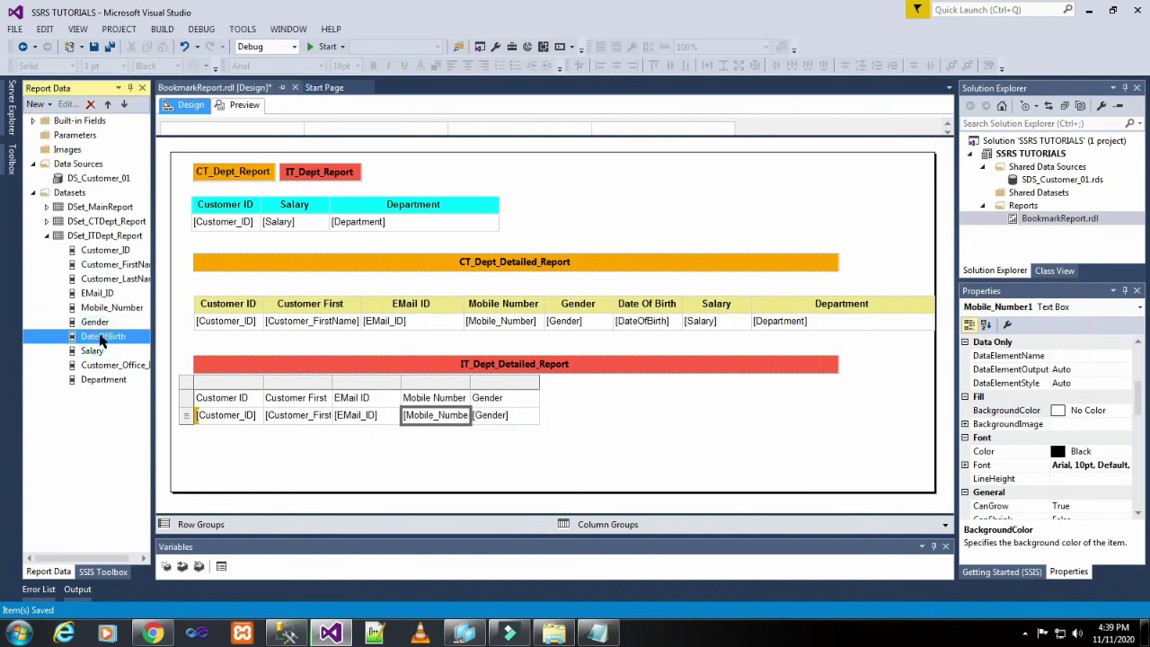
{"action": "left_click_drag", "start_coordinate": [101, 339], "coordinate": [537, 418]}
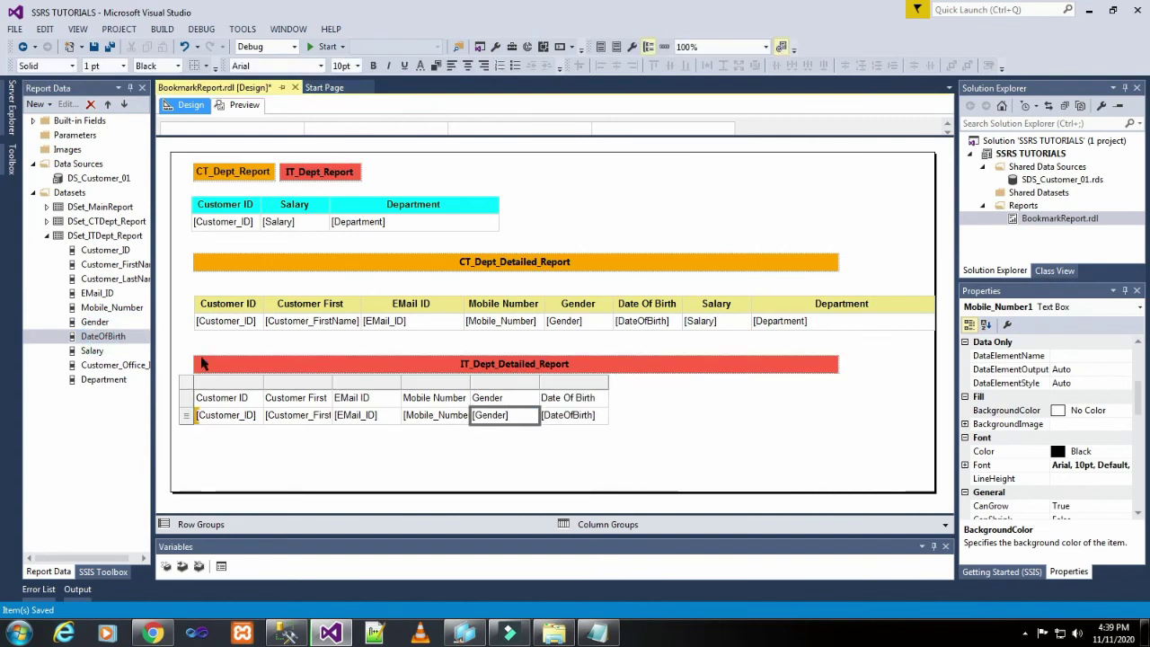
{"action": "left_click_drag", "start_coordinate": [92, 357], "coordinate": [604, 423]}
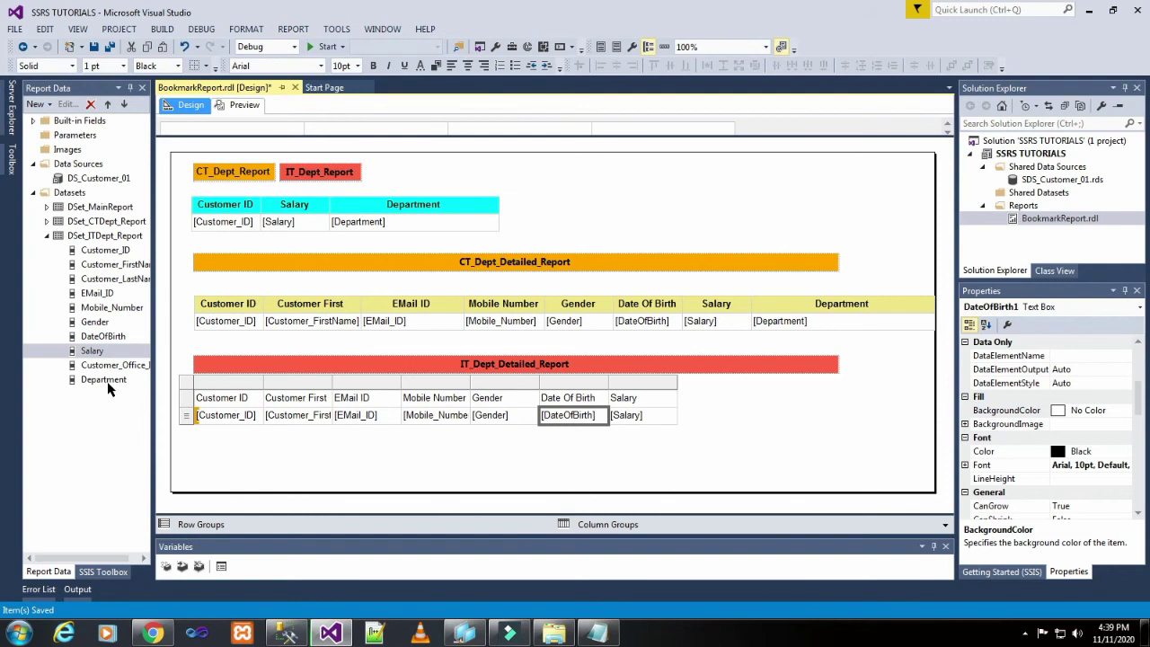
{"action": "left_click_drag", "start_coordinate": [106, 380], "coordinate": [676, 422]}
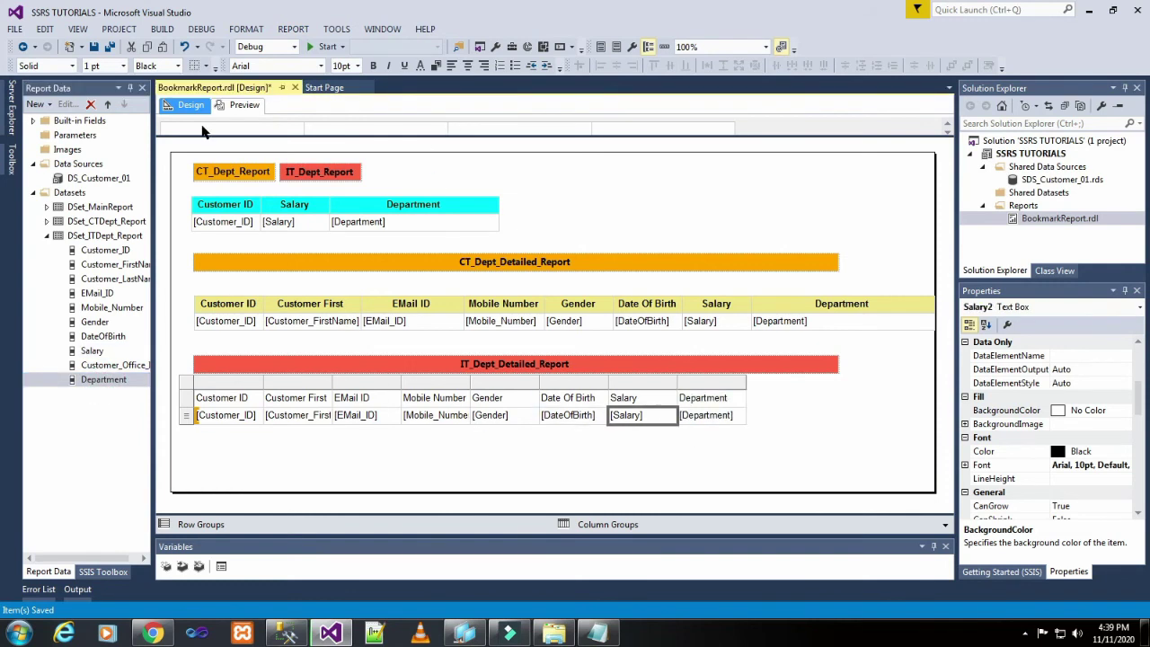
{"action": "left_click", "coordinate": [555, 225]}
Make the IT detailed table's header row bold and center its text
{"action": "left_click", "coordinate": [225, 415]}
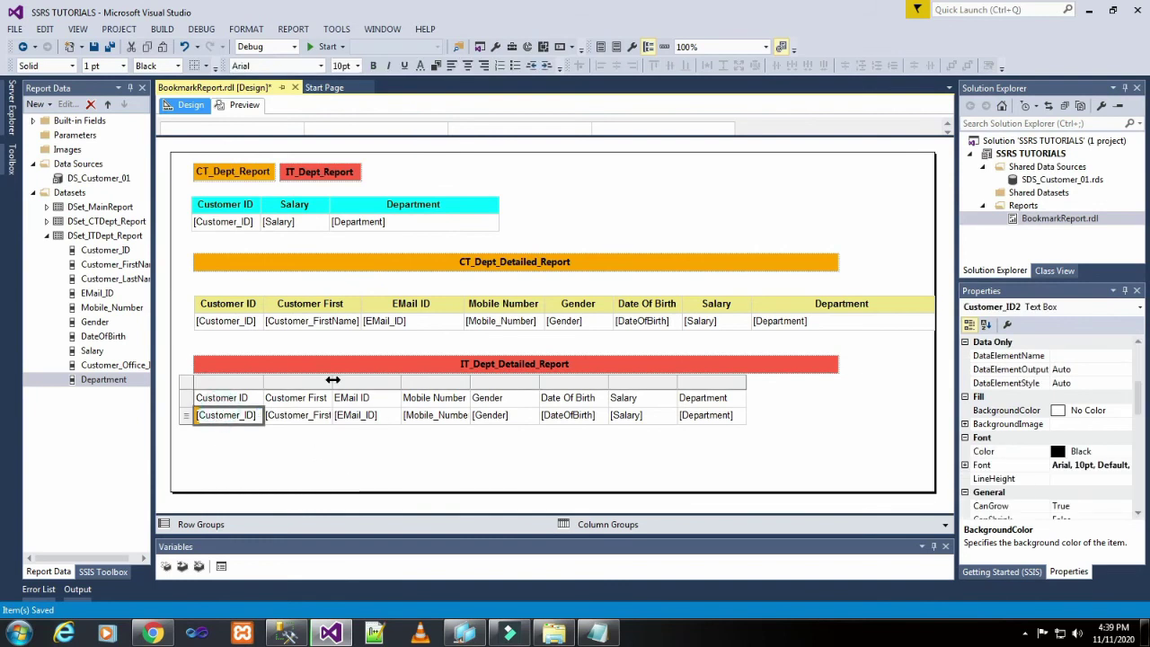
{"action": "left_click", "coordinate": [186, 397]}
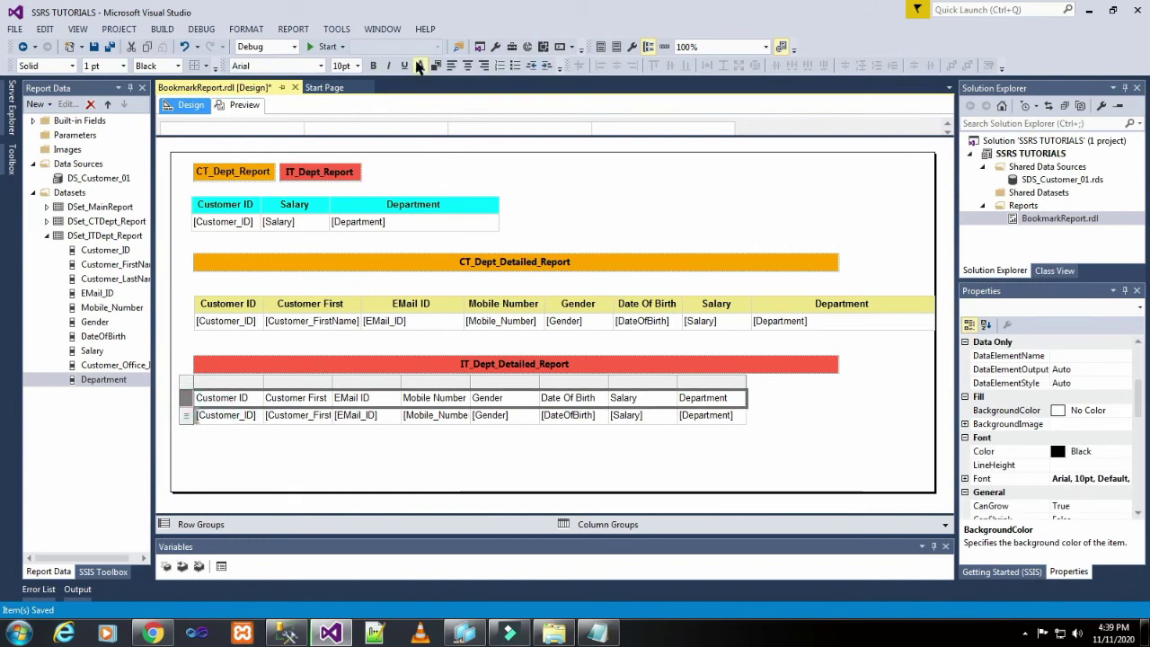
{"action": "left_click", "coordinate": [374, 66]}
{"action": "left_click", "coordinate": [467, 66]}
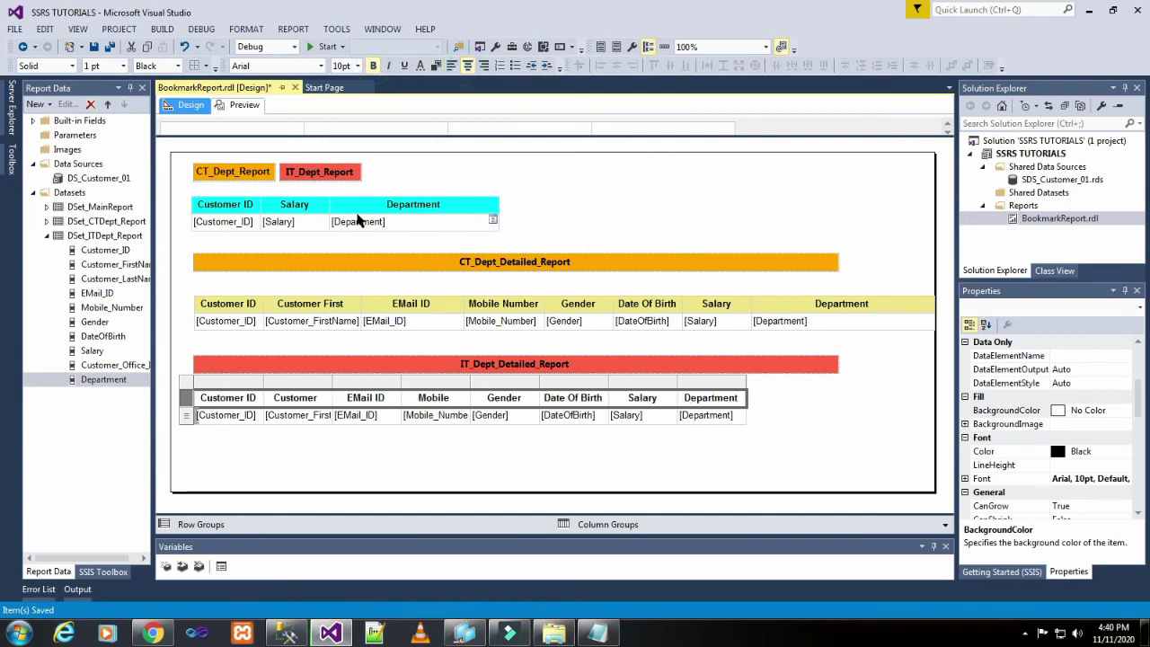
Fill the IT detailed table's header row with a light pink background color
{"action": "left_click", "coordinate": [436, 66]}
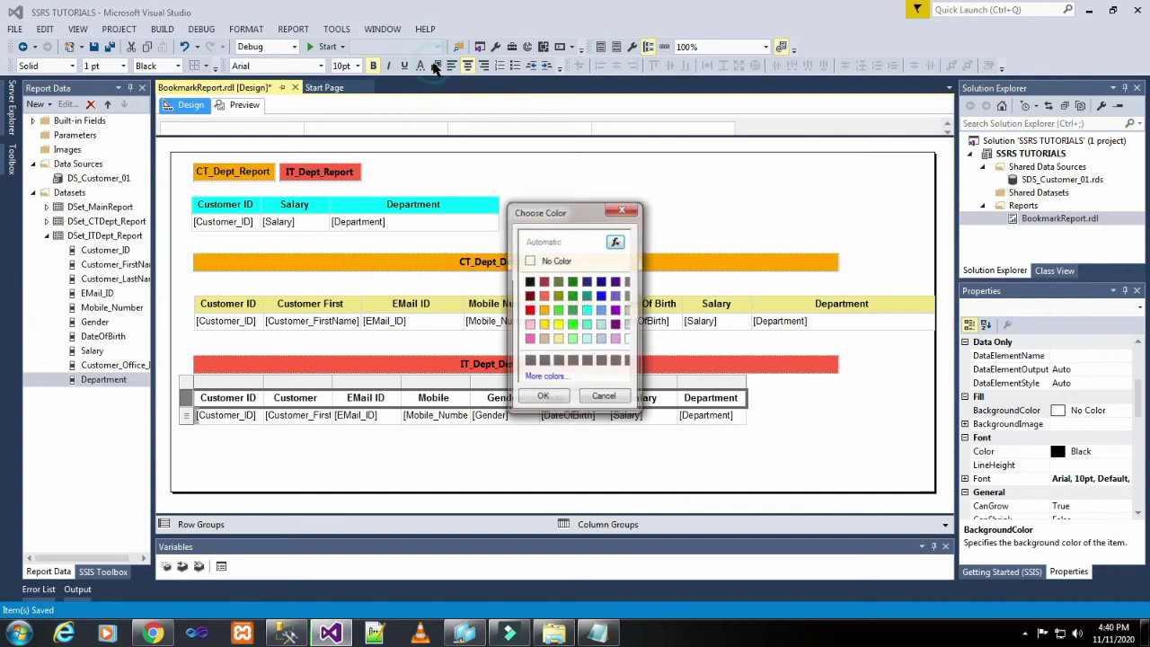
{"action": "left_click", "coordinate": [529, 327]}
{"action": "left_click", "coordinate": [543, 397]}
{"action": "left_click", "coordinate": [494, 471]}
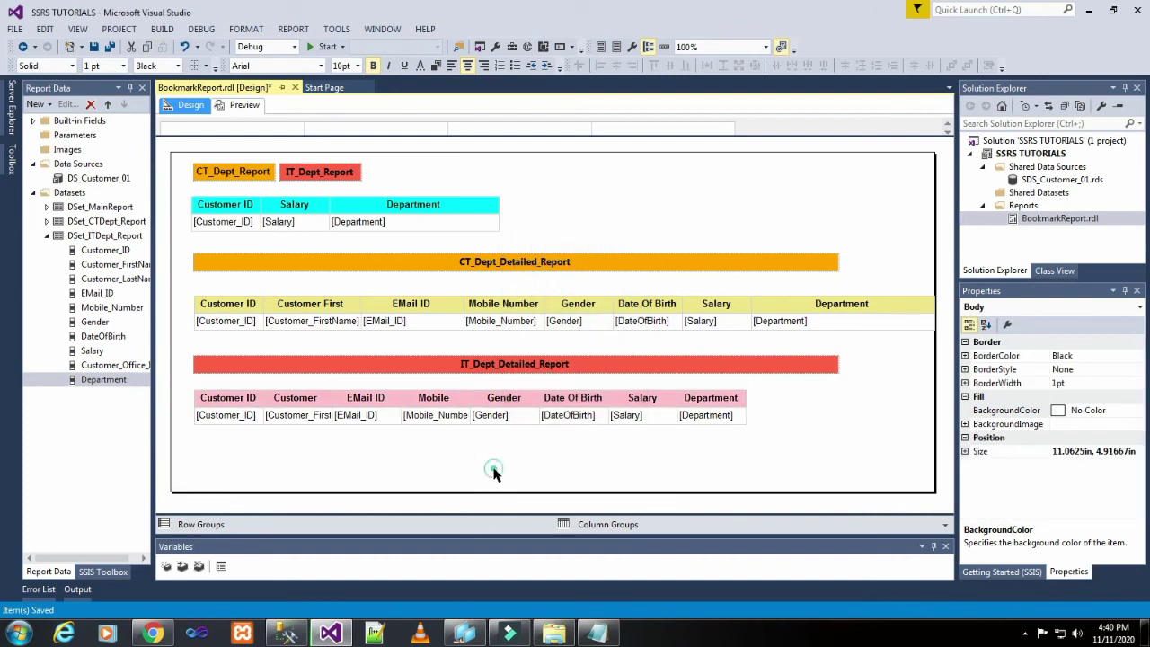
Widen the Customer First Name column in both the IT and CT detailed tables until the header fits on one line
{"action": "left_click", "coordinate": [186, 400]}
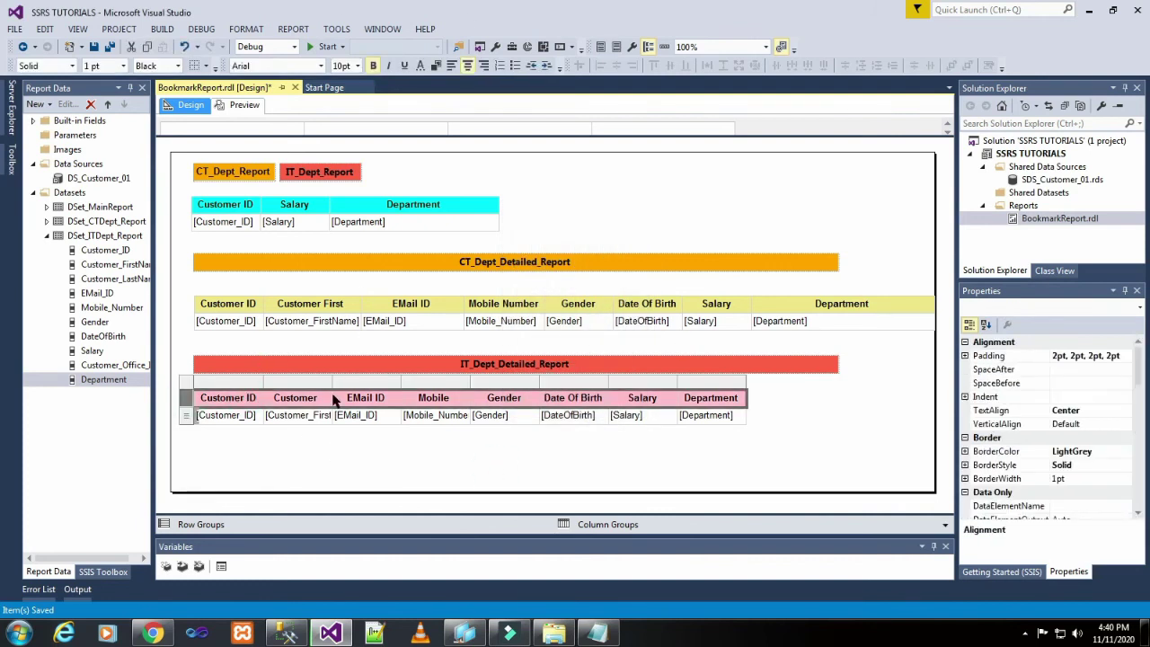
{"action": "left_click_drag", "start_coordinate": [332, 381], "coordinate": [362, 382]}
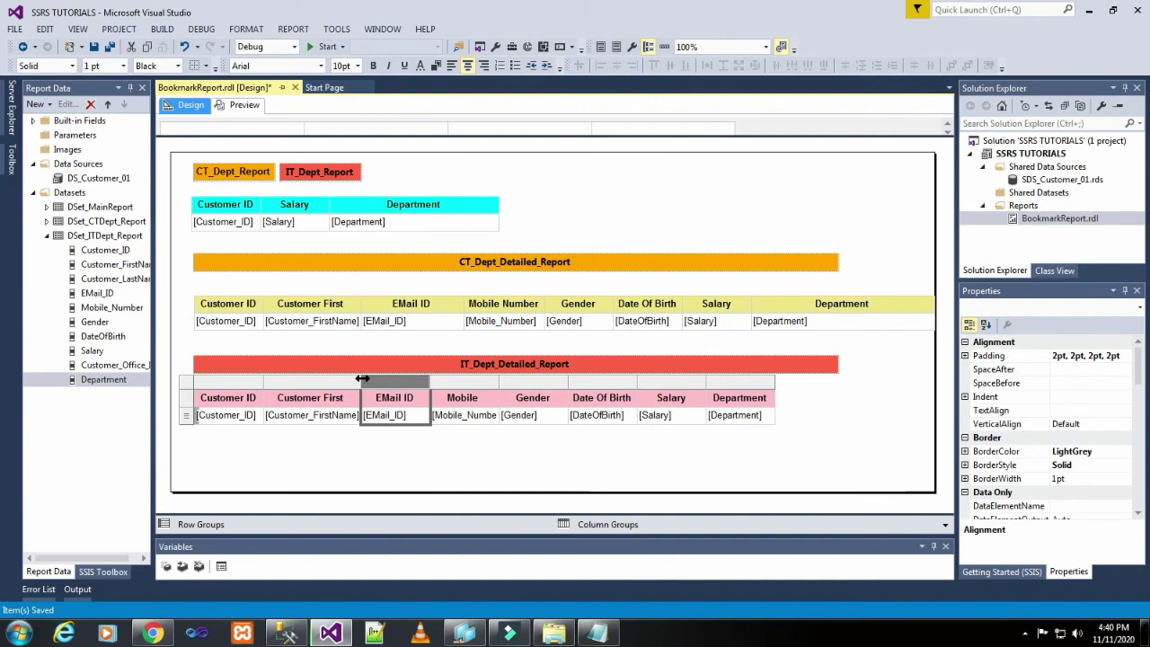
{"action": "left_click", "coordinate": [359, 303]}
{"action": "left_click_drag", "start_coordinate": [360, 287], "coordinate": [369, 286]}
{"action": "left_click", "coordinate": [362, 406]}
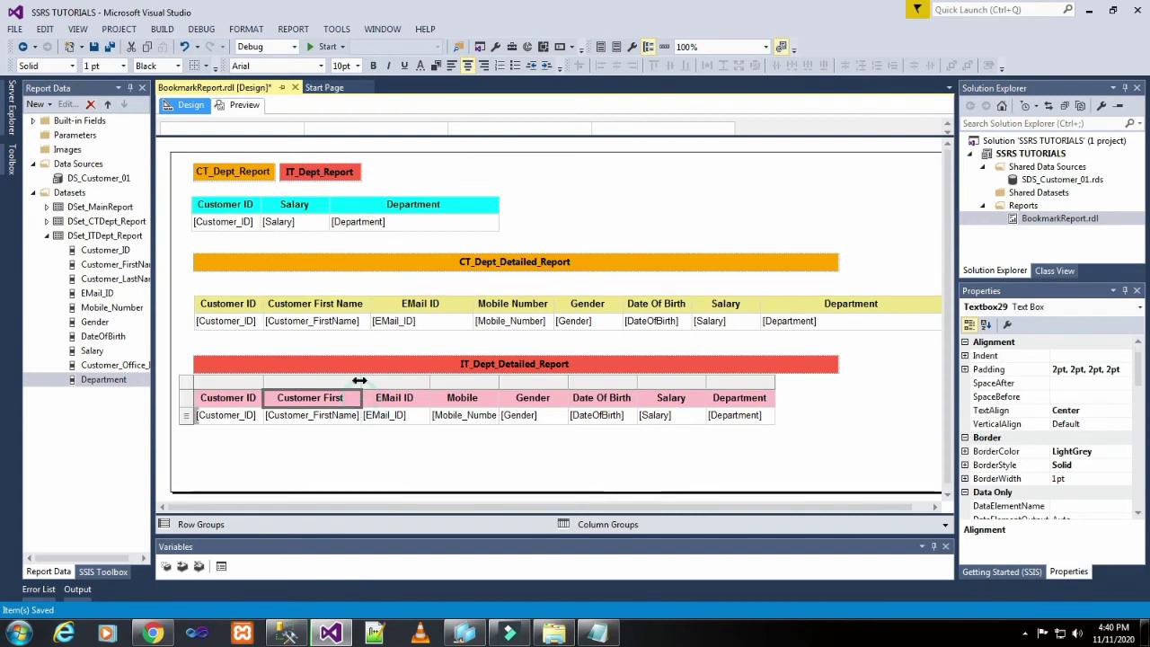
{"action": "left_click_drag", "start_coordinate": [361, 377], "coordinate": [369, 376]}
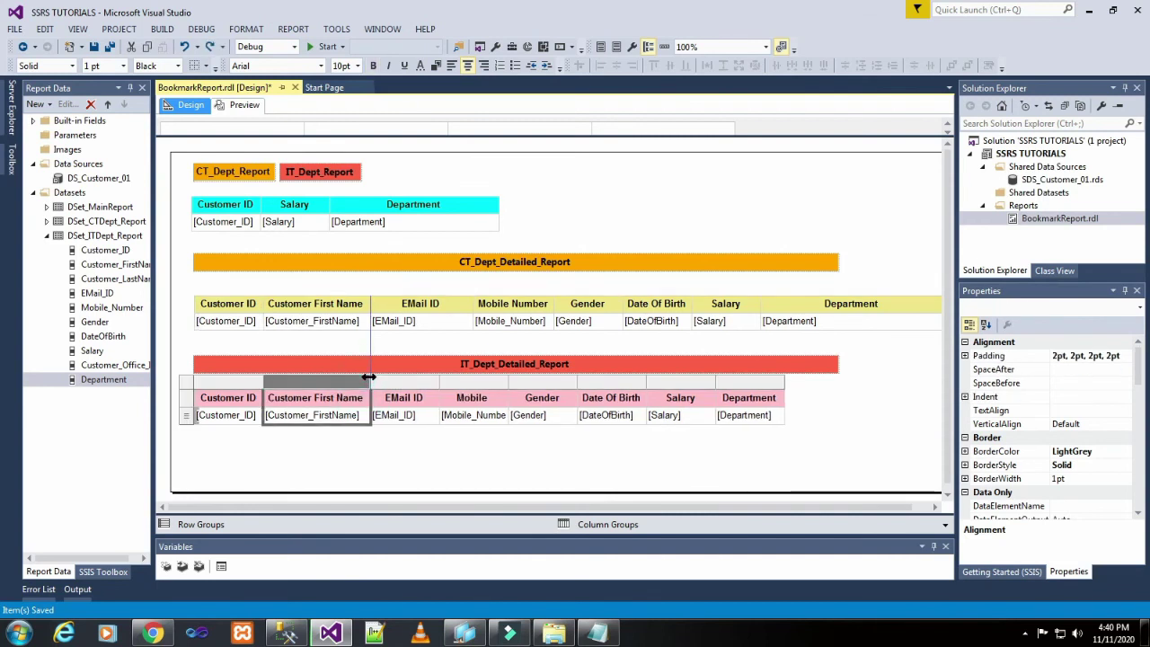
Widen the IT detailed table's EMail ID, Mobile Number and Department columns to match the CT detailed table's column widths
{"action": "left_click", "coordinate": [420, 396]}
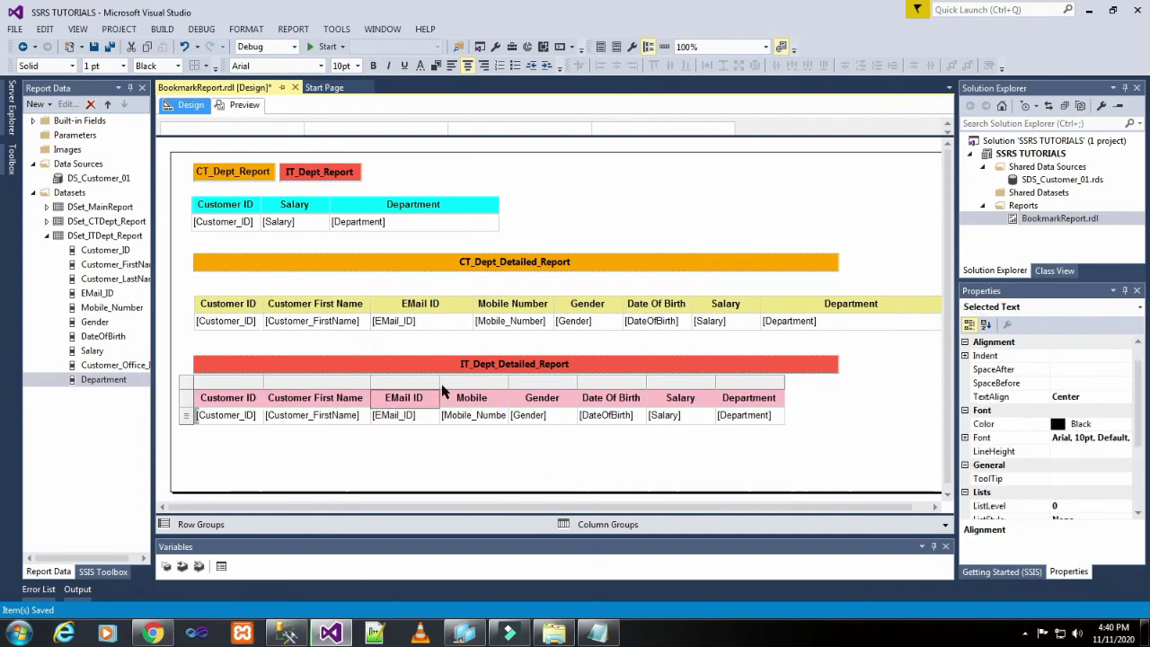
{"action": "left_click_drag", "start_coordinate": [439, 382], "coordinate": [471, 384]}
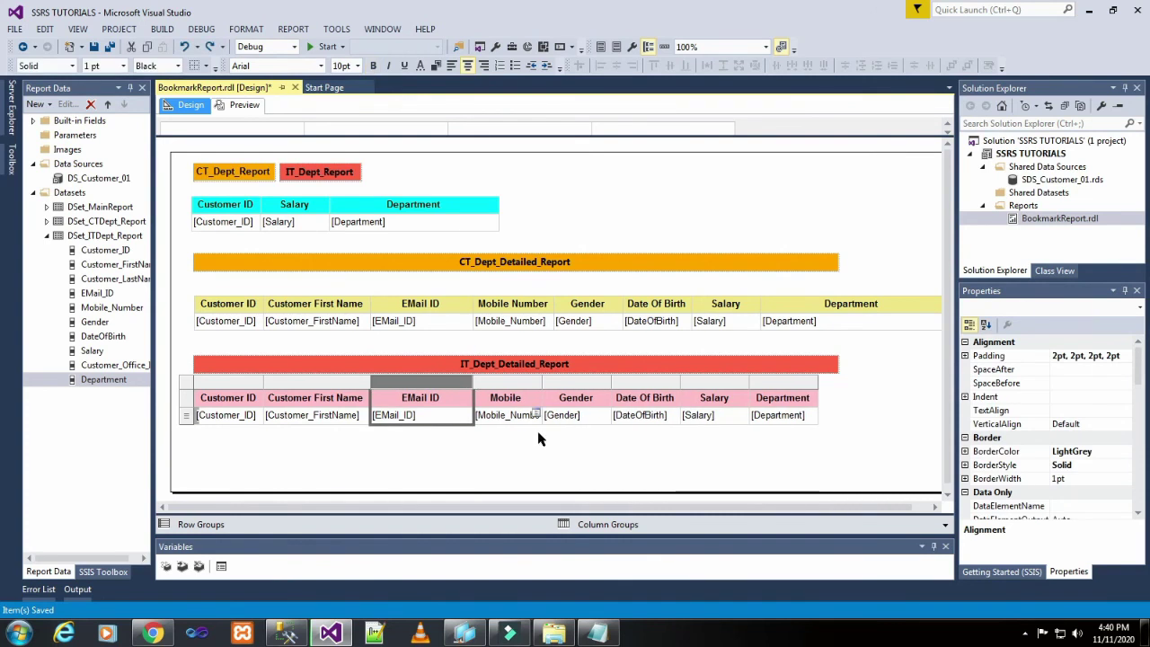
{"action": "left_click_drag", "start_coordinate": [540, 382], "coordinate": [554, 383]}
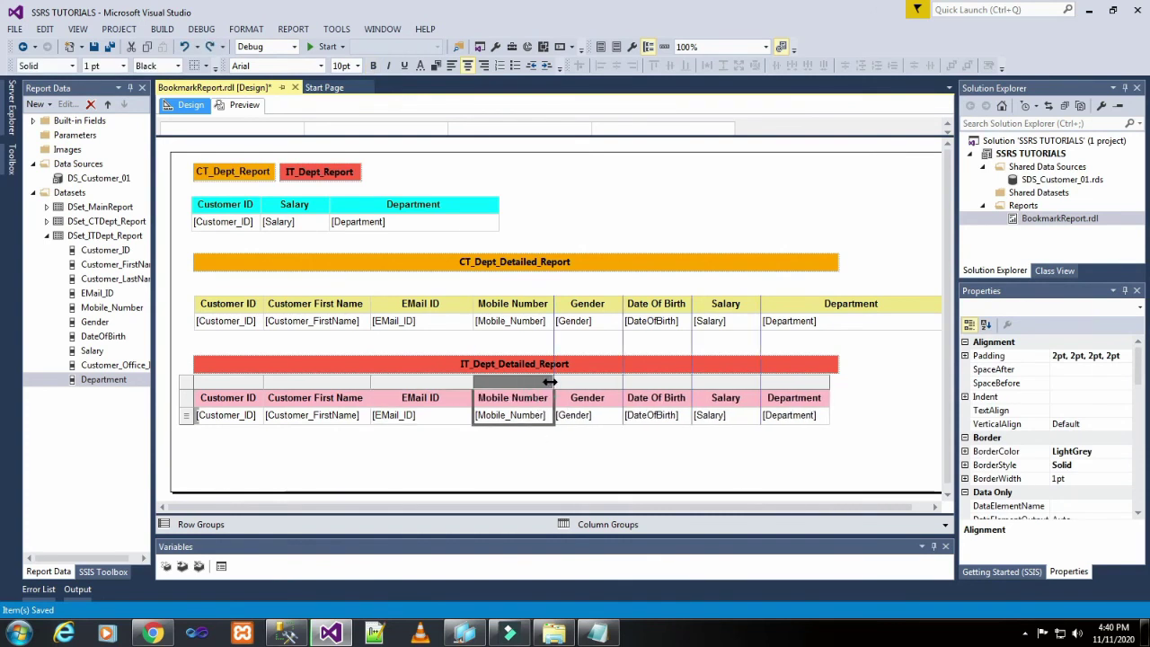
{"action": "left_click", "coordinate": [827, 383]}
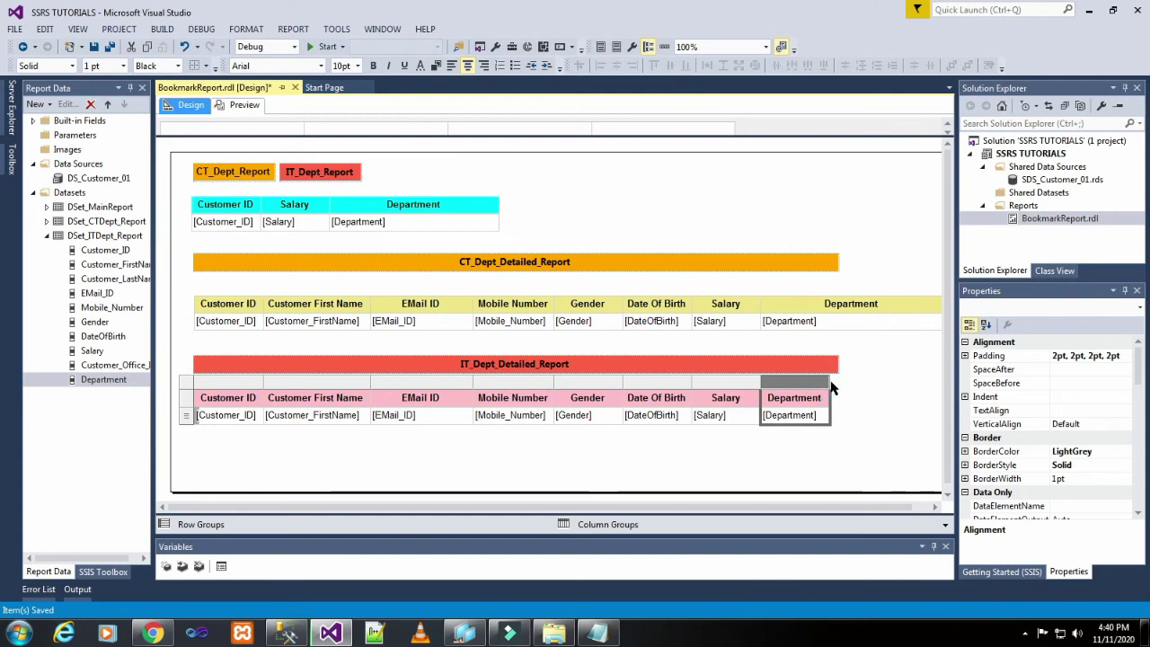
{"action": "left_click_drag", "start_coordinate": [827, 385], "coordinate": [937, 382]}
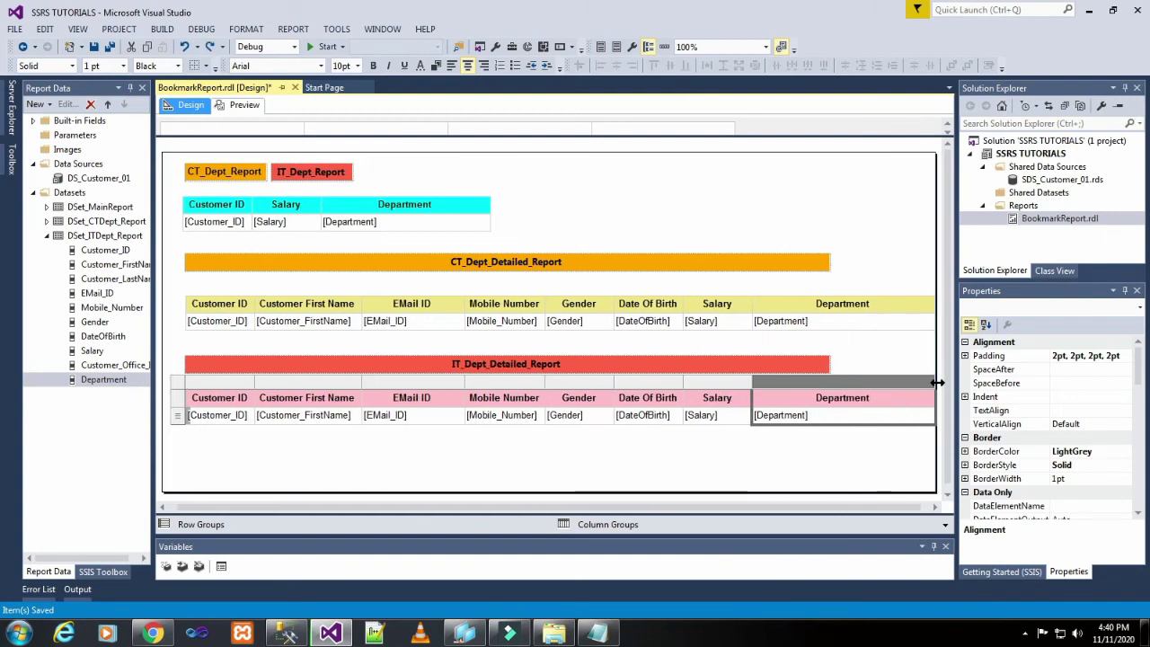
{"action": "left_click", "coordinate": [849, 457]}
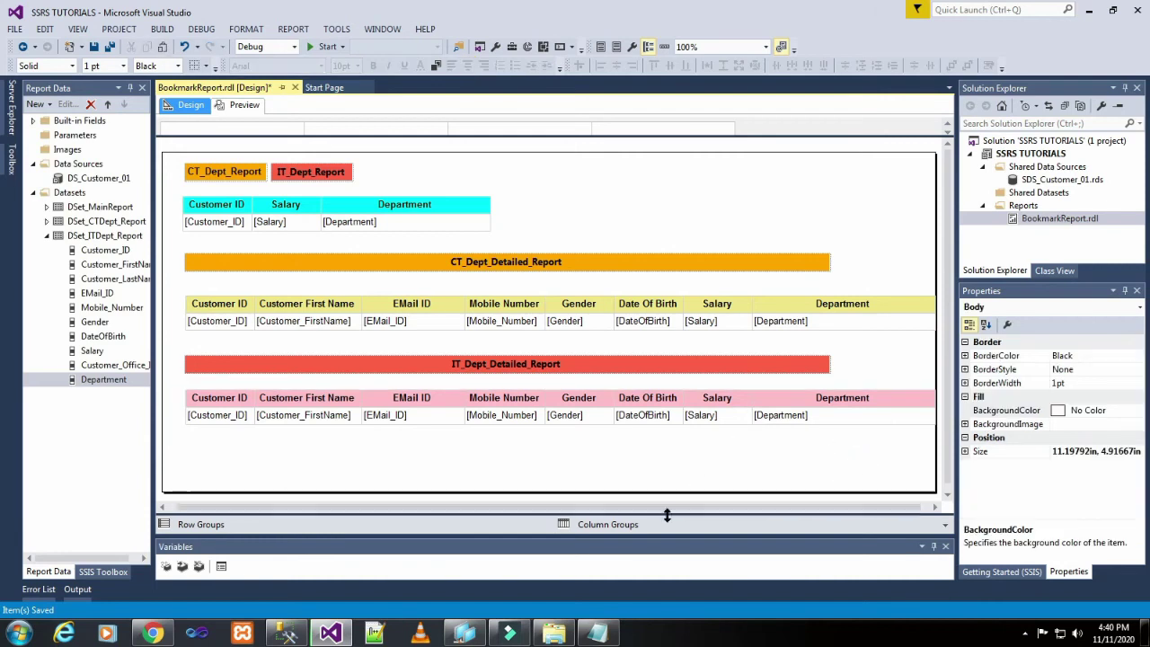
{"action": "left_click_drag", "start_coordinate": [669, 511], "coordinate": [631, 513]}
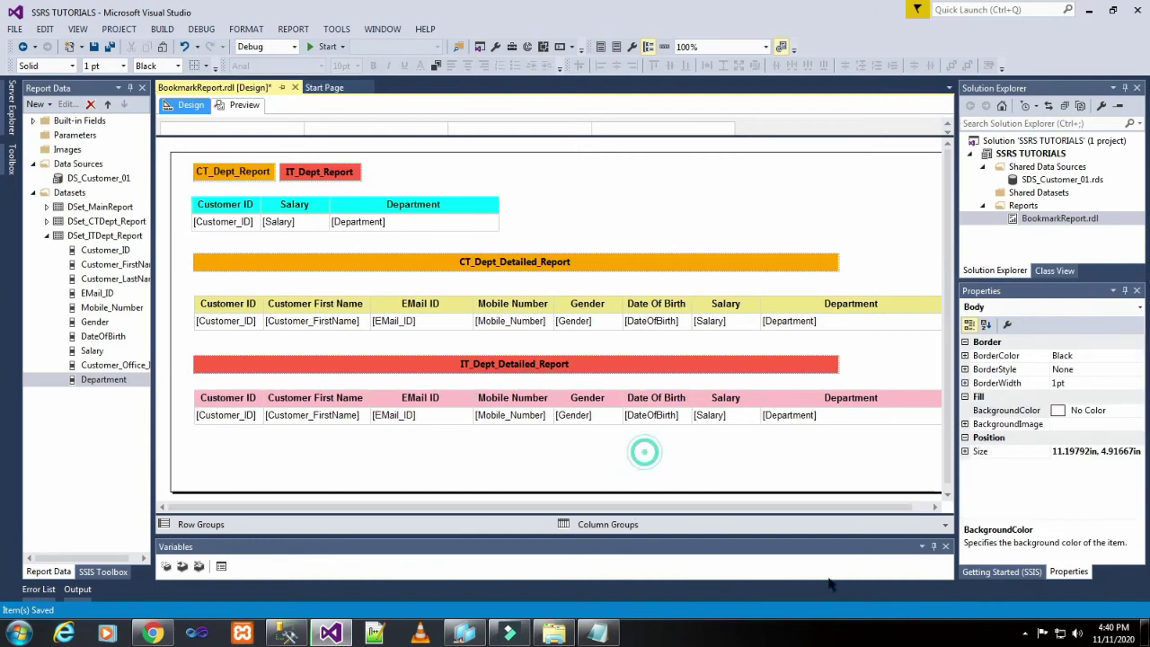
Save the report and preview it, checking the main table and both detailed department tables
{"action": "left_click", "coordinate": [96, 51]}
{"action": "left_click", "coordinate": [241, 105]}
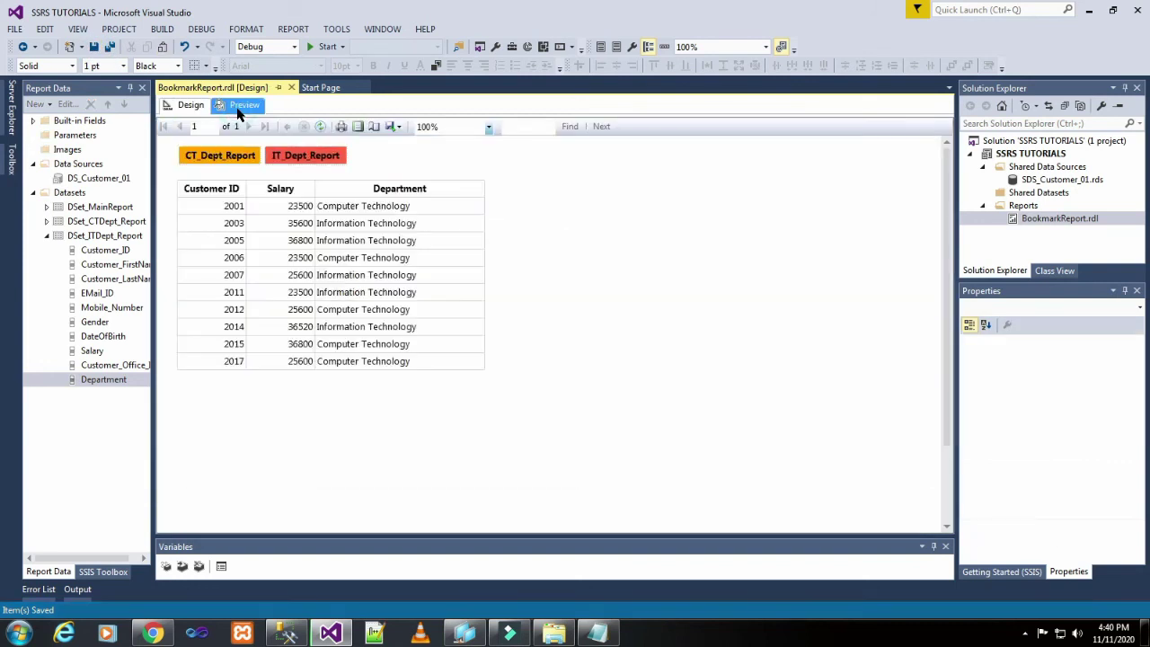
{"action": "scroll", "coordinate": [579, 301], "scroll_direction": "down", "scroll_amount": 5}
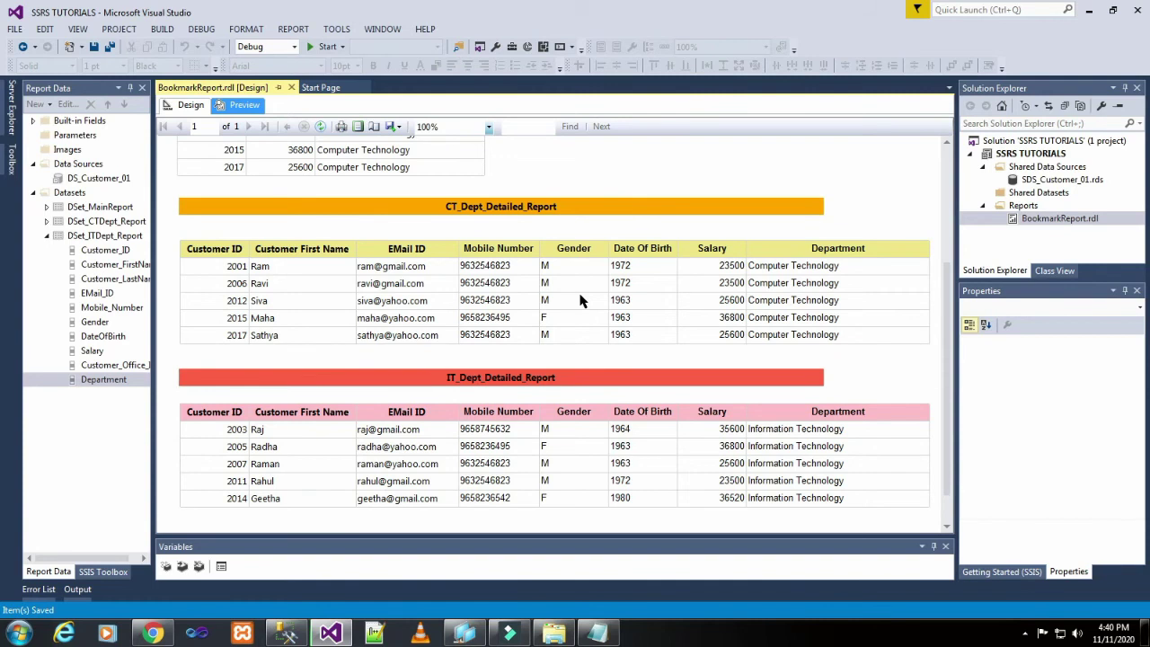
{"action": "scroll", "coordinate": [579, 301], "scroll_direction": "down", "scroll_amount": 1}
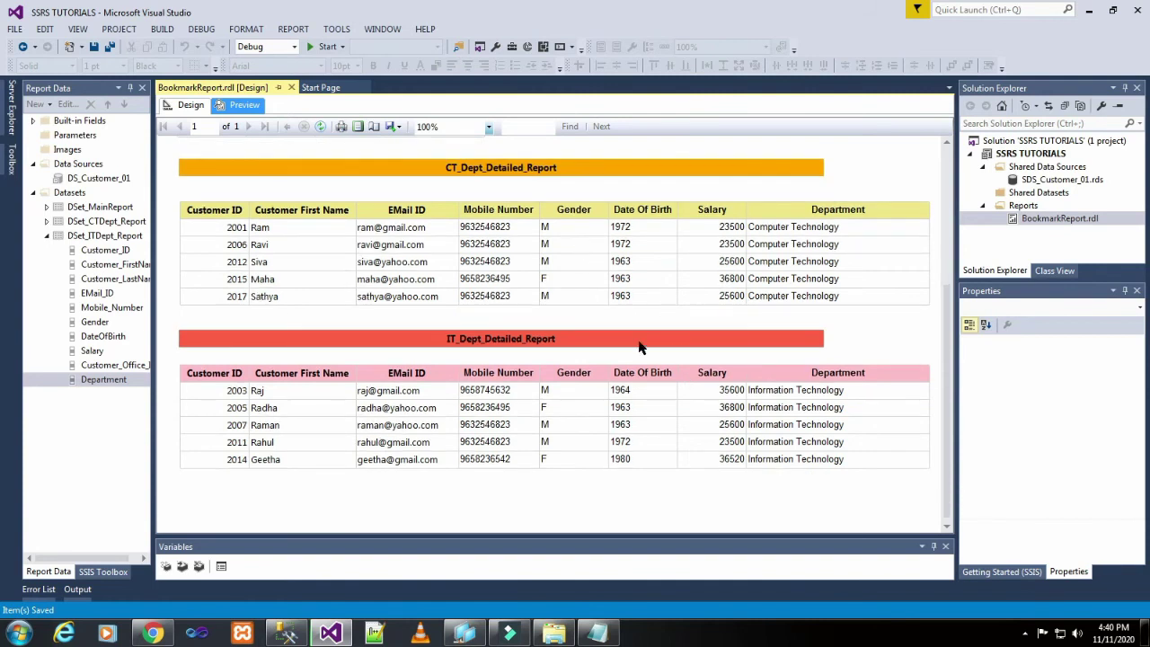
{"action": "scroll", "coordinate": [597, 362], "scroll_direction": "up", "scroll_amount": 6}
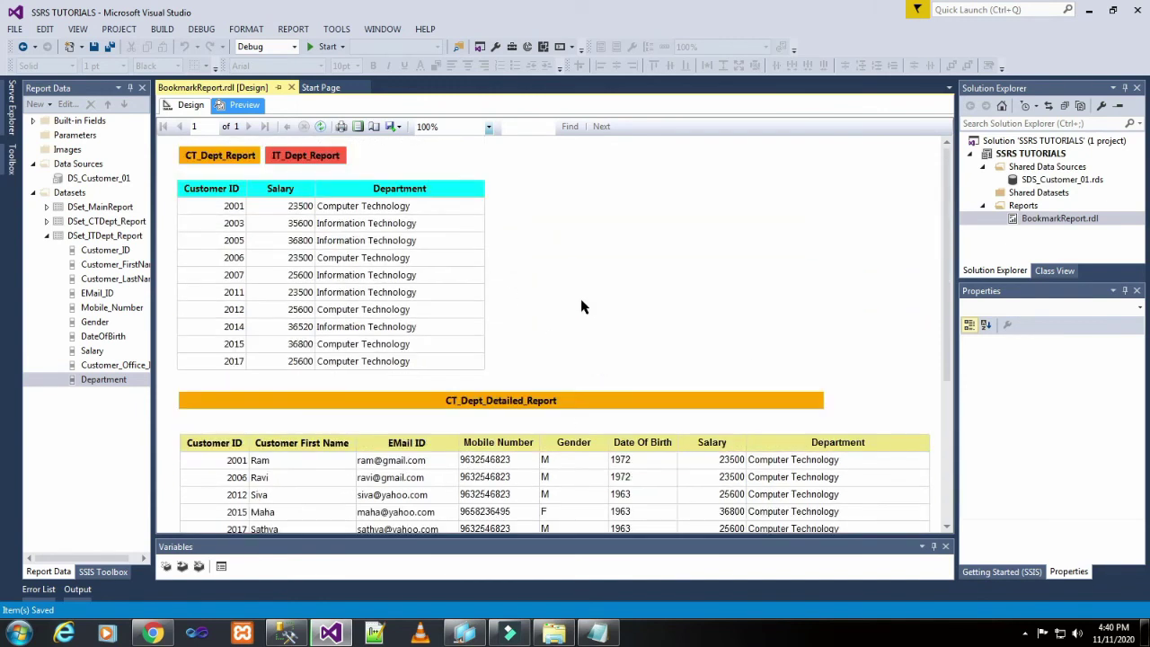
Return to the report design and add a page break after the main Customer ID, Salary and Department table
{"action": "left_click", "coordinate": [188, 105]}
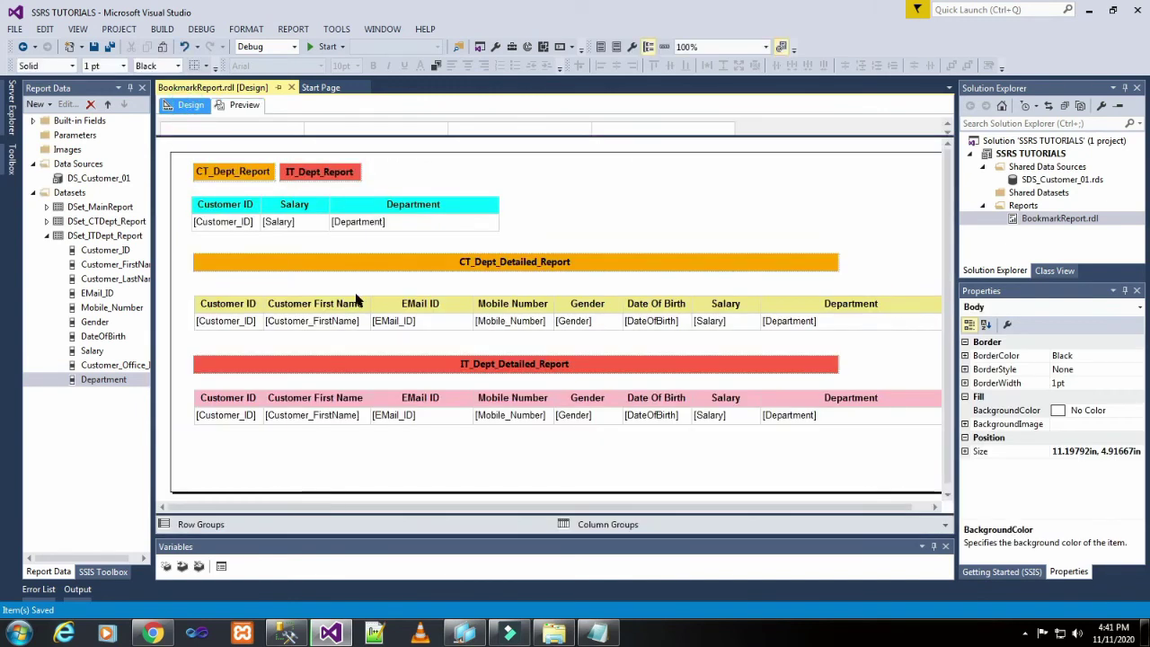
{"action": "left_click", "coordinate": [226, 203]}
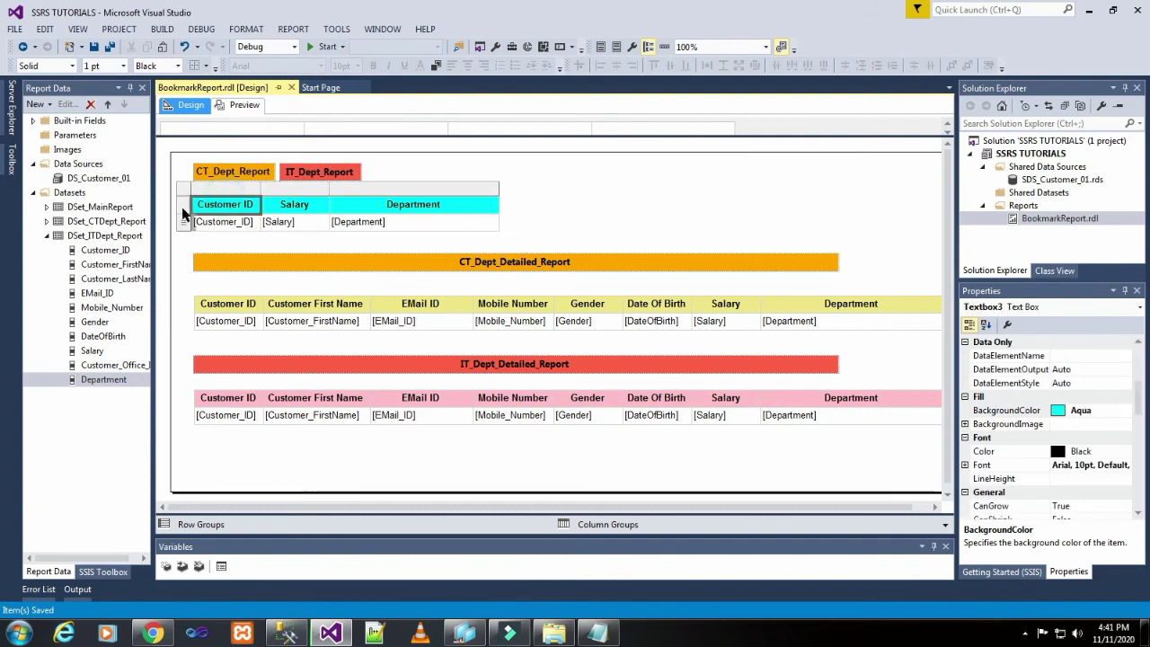
{"action": "left_click", "coordinate": [203, 188]}
{"action": "right_click", "coordinate": [203, 188]}
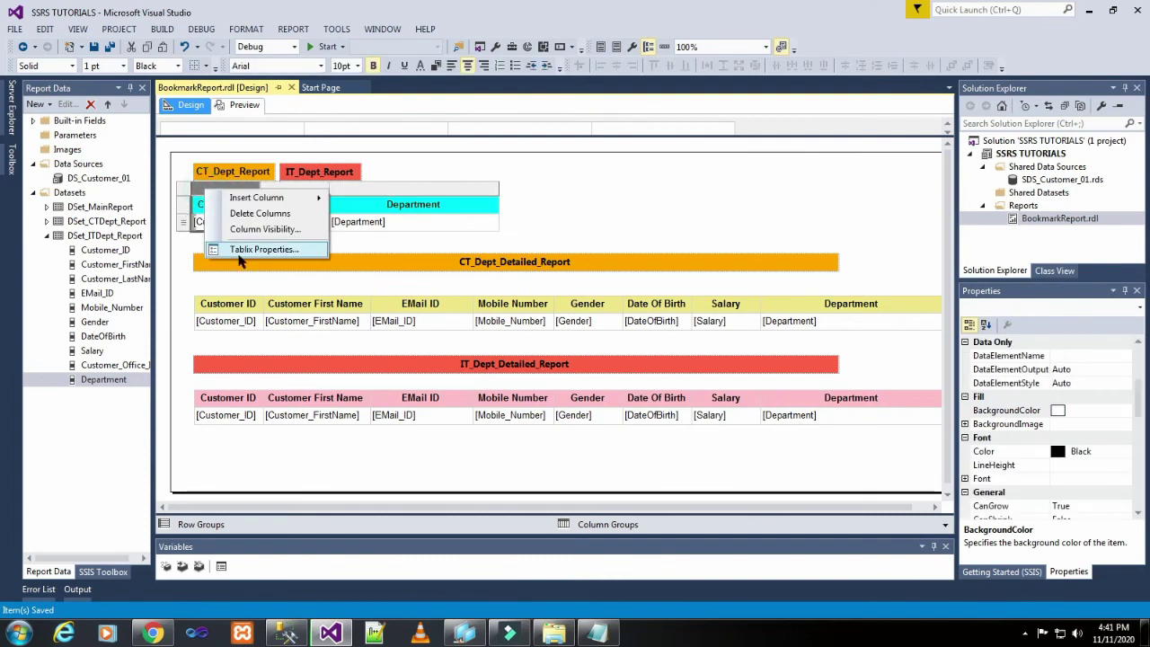
{"action": "left_click", "coordinate": [238, 252]}
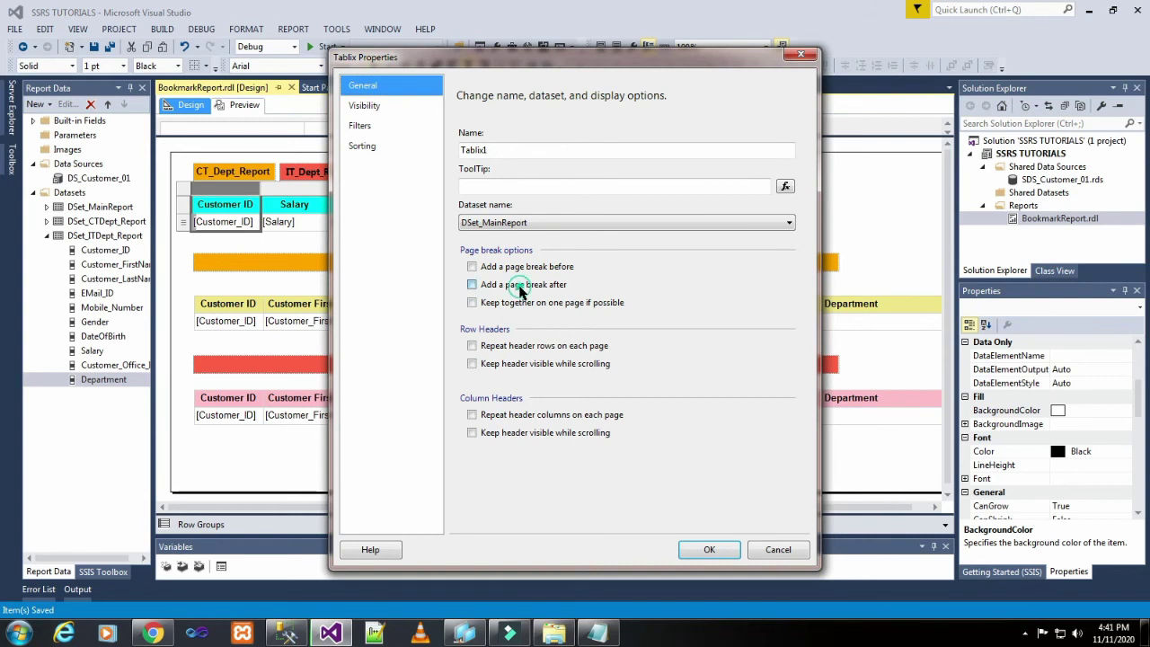
{"action": "left_click", "coordinate": [709, 549]}
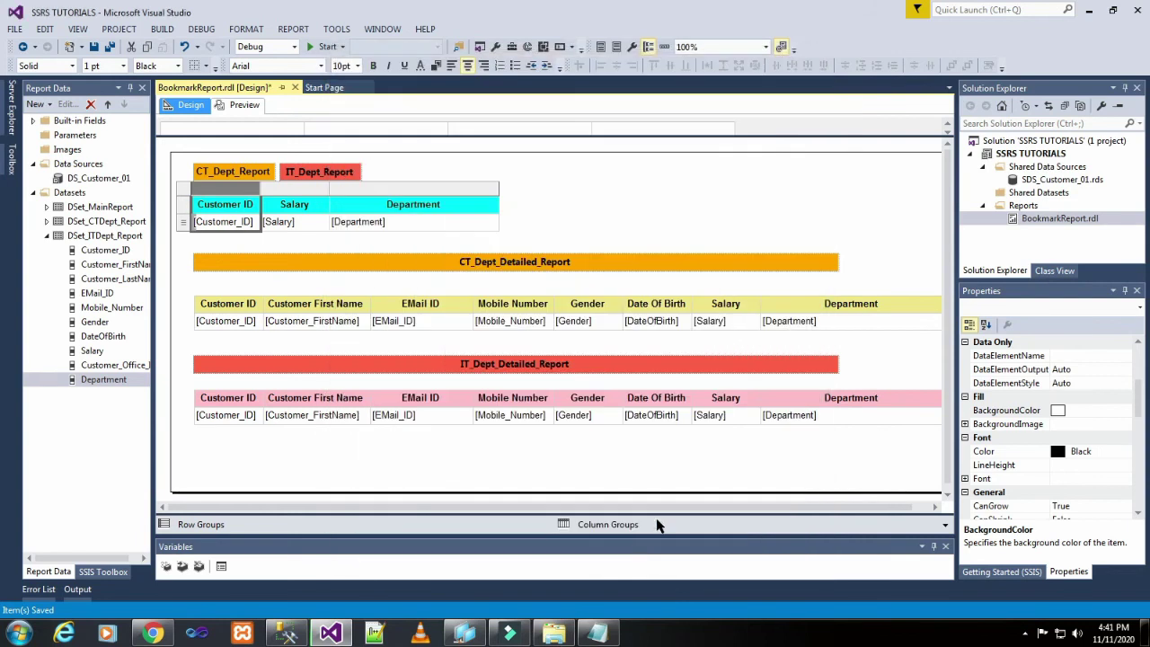
{"action": "left_click", "coordinate": [598, 456]}
Add a page break after the CT detailed table in its tablix properties
{"action": "left_click", "coordinate": [224, 303]}
{"action": "left_click", "coordinate": [224, 288]}
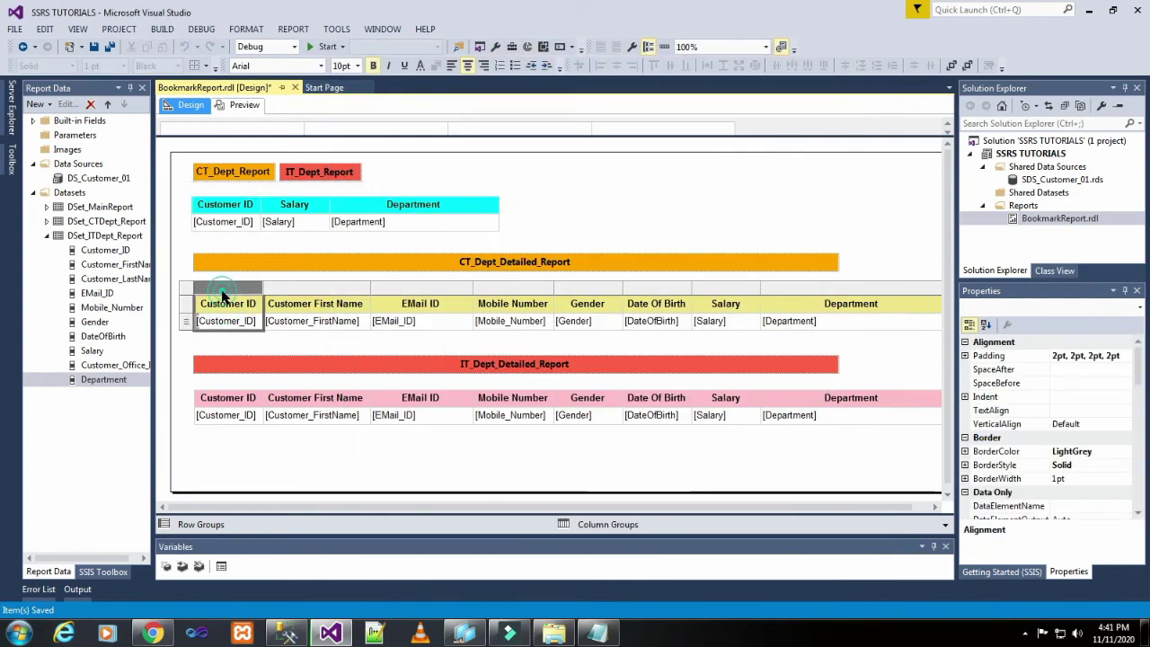
{"action": "right_click", "coordinate": [236, 290]}
{"action": "left_click", "coordinate": [261, 353]}
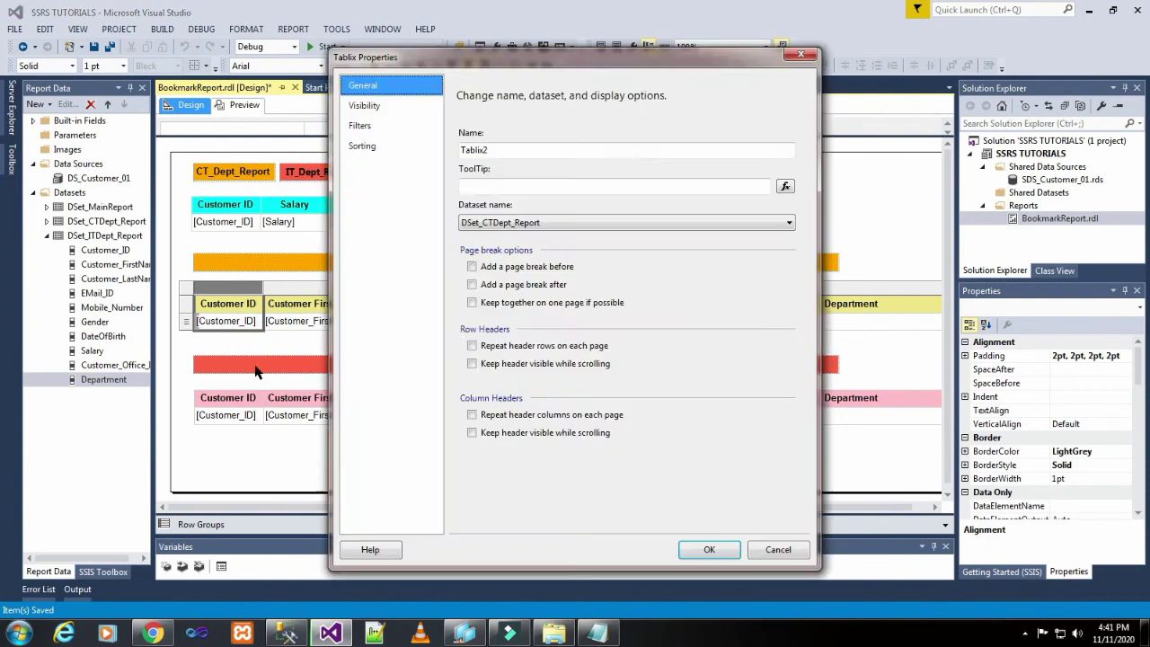
{"action": "left_click", "coordinate": [709, 549]}
Add a page break after the IT detailed table in its tablix properties
{"action": "left_click", "coordinate": [233, 413]}
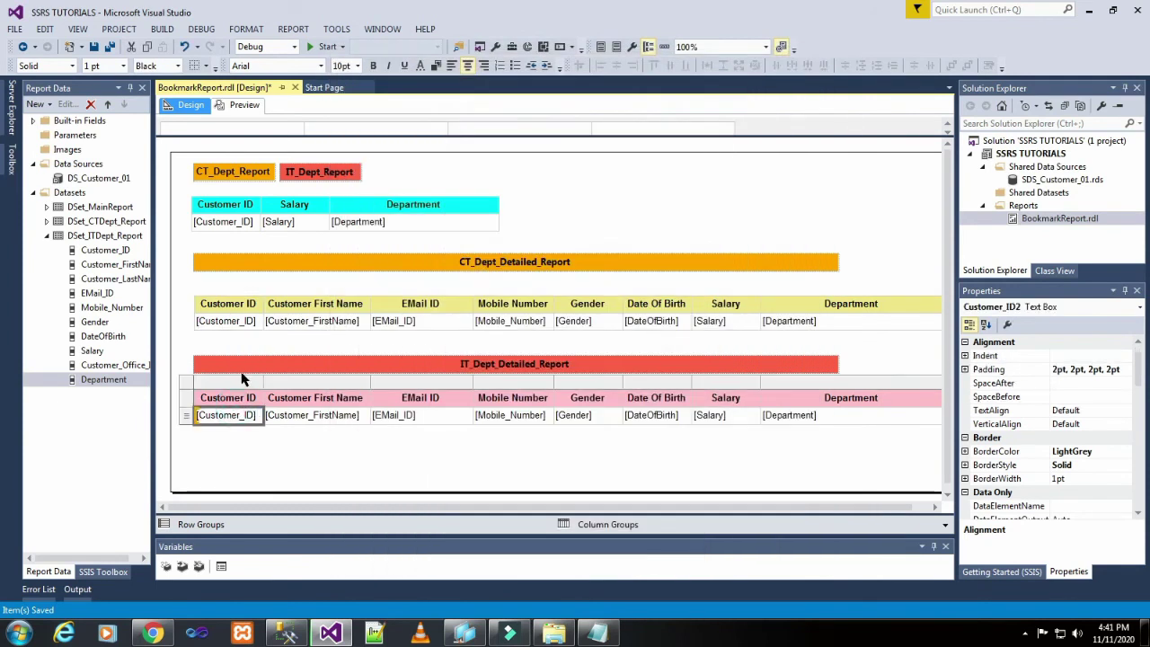
{"action": "left_click", "coordinate": [239, 384]}
{"action": "right_click", "coordinate": [239, 384]}
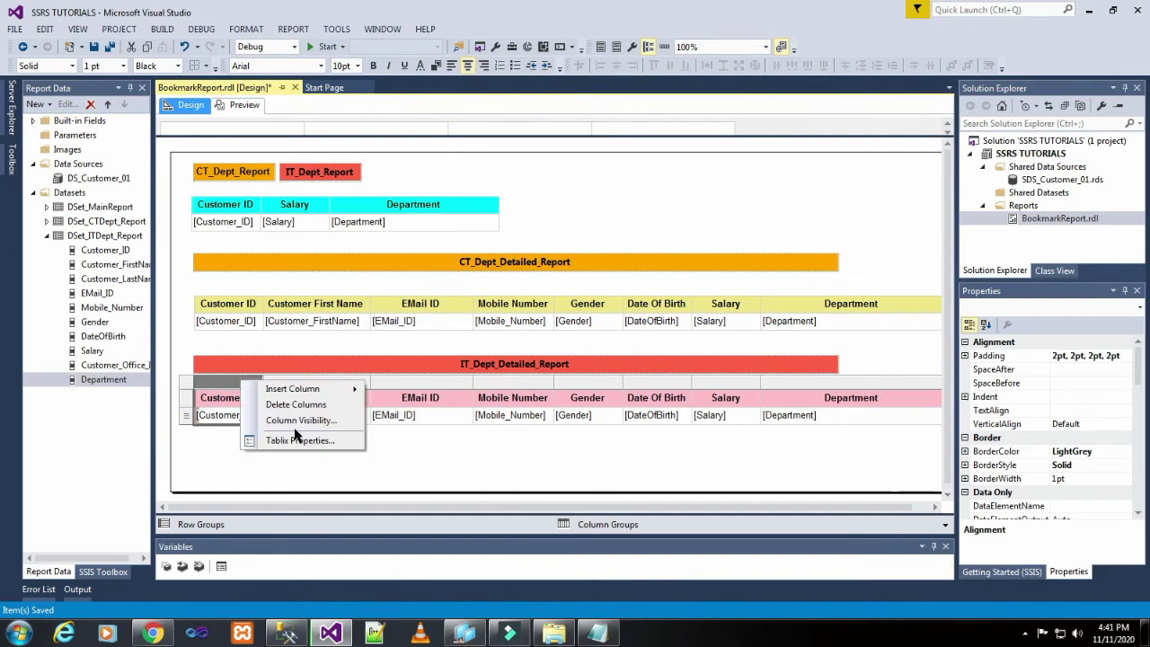
{"action": "left_click", "coordinate": [293, 439]}
{"action": "left_click", "coordinate": [500, 286]}
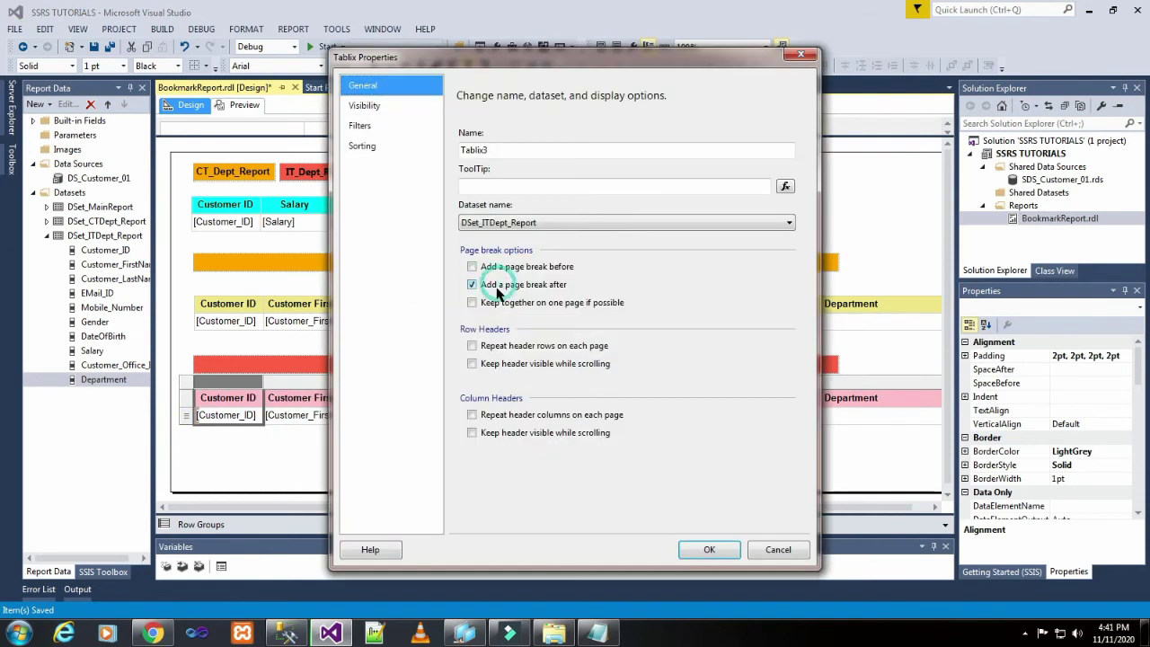
{"action": "left_click", "coordinate": [707, 549]}
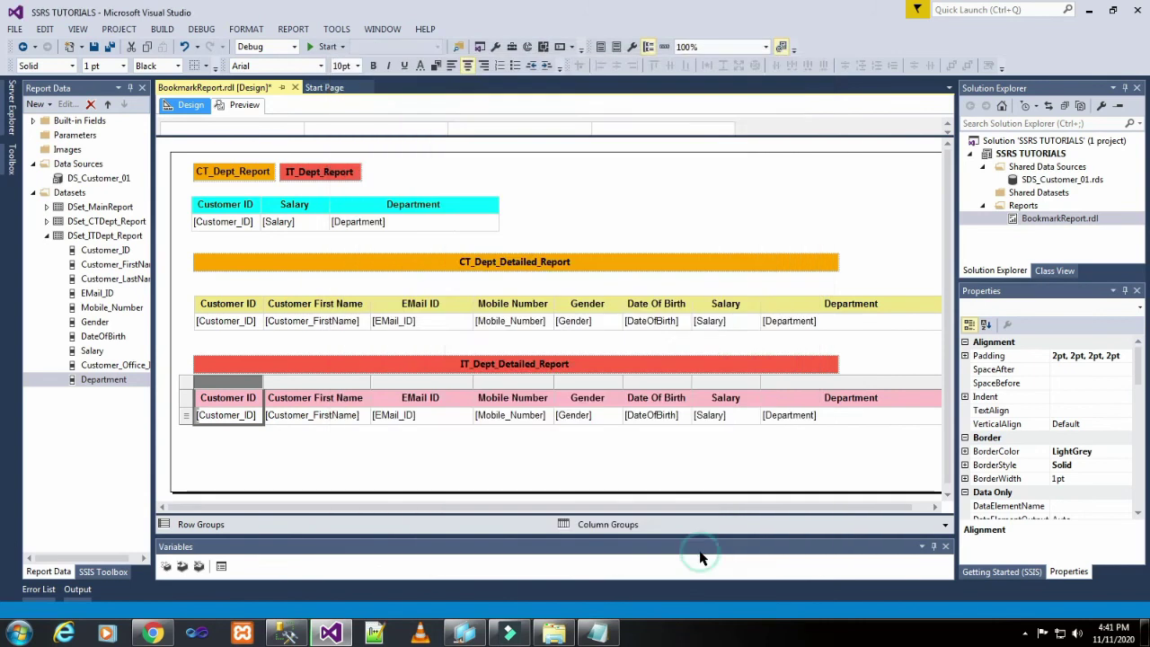
{"action": "left_click", "coordinate": [678, 485]}
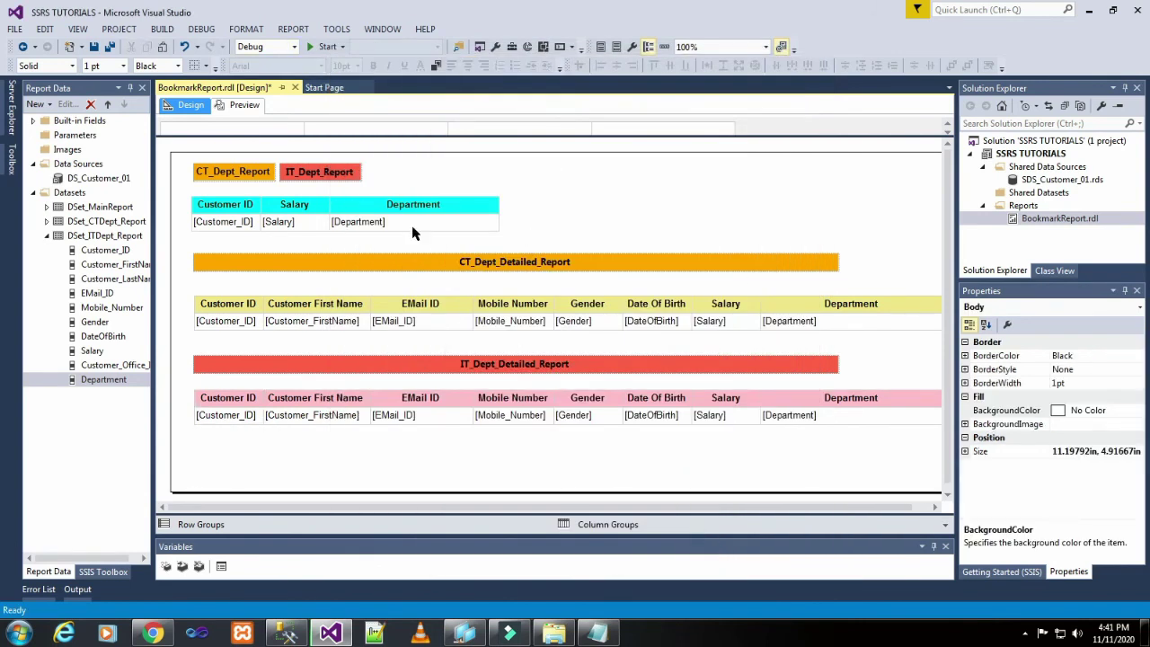
Save the report, preview it and page forward to the IT_Dept_Detailed_Report on page 3
{"action": "left_click", "coordinate": [93, 46]}
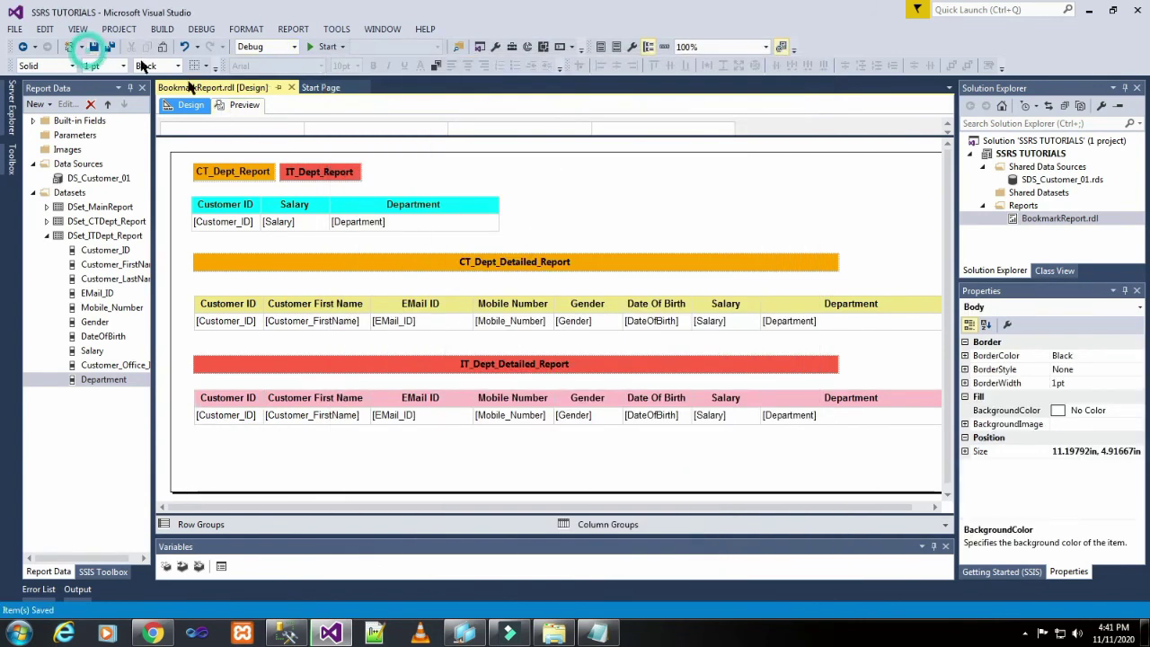
{"action": "left_click", "coordinate": [241, 106]}
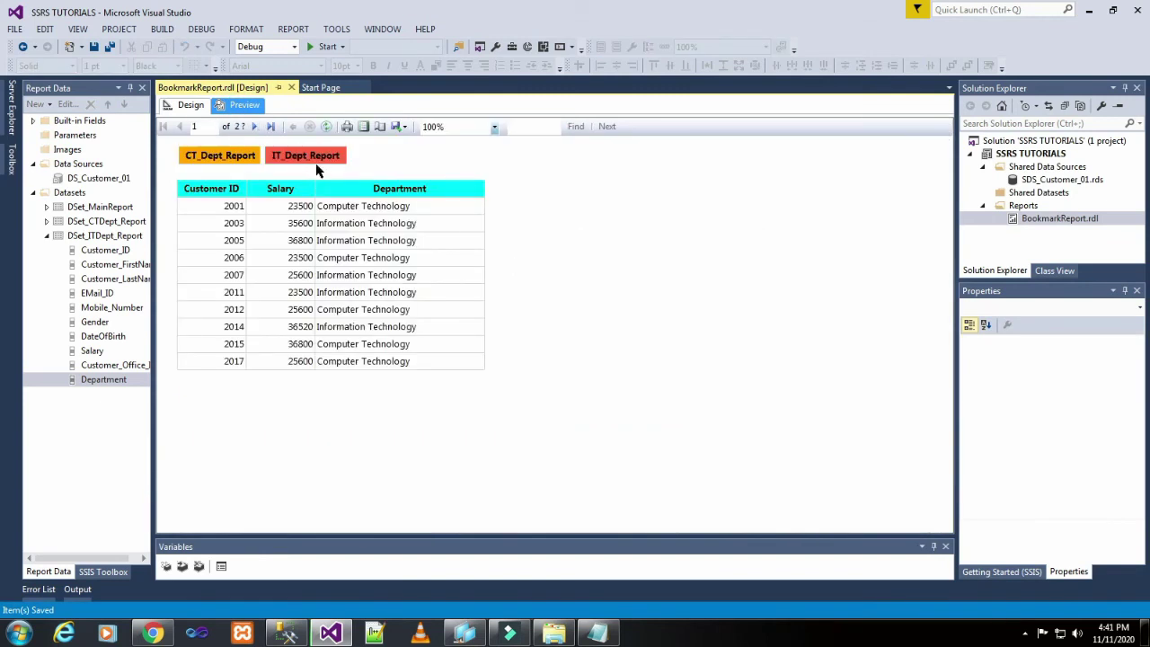
{"action": "left_click", "coordinate": [253, 127]}
{"action": "left_click", "coordinate": [255, 126]}
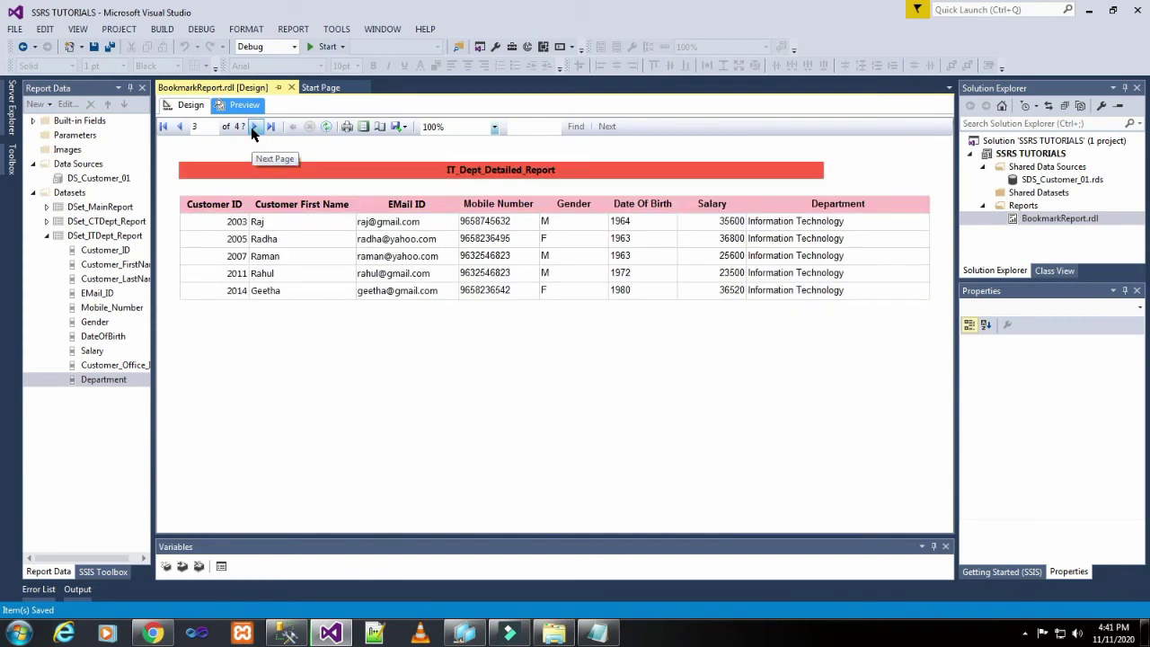
Page back to the first page of the previewed report and return to the report design
{"action": "left_click", "coordinate": [180, 127]}
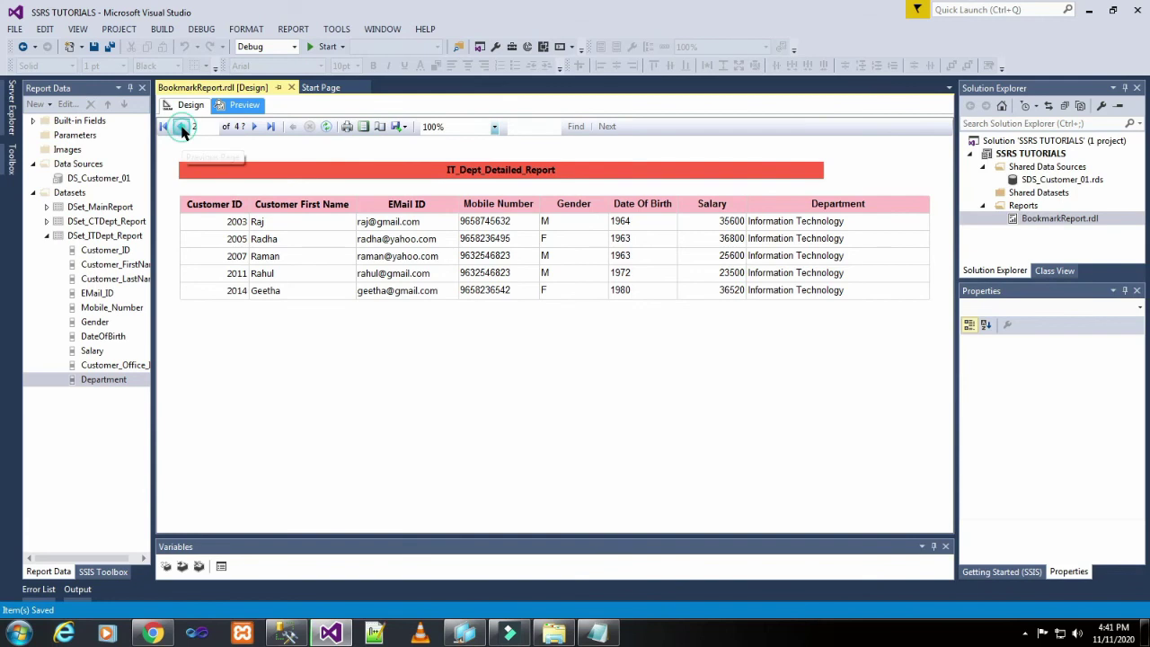
{"action": "left_click", "coordinate": [179, 127]}
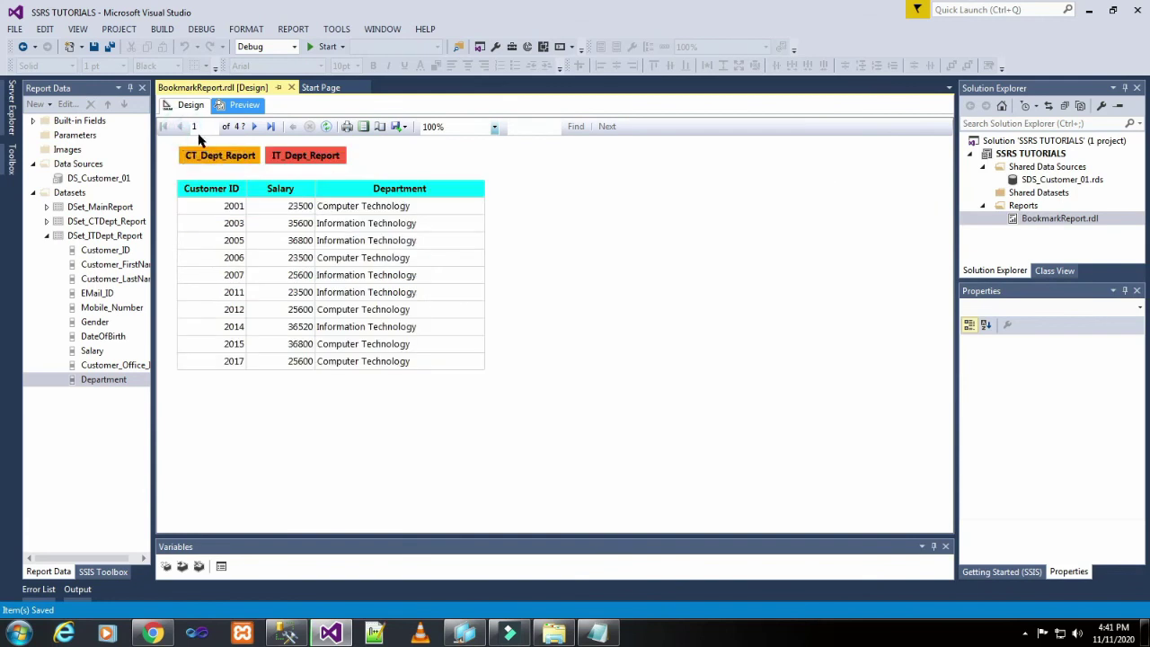
{"action": "left_click", "coordinate": [191, 106]}
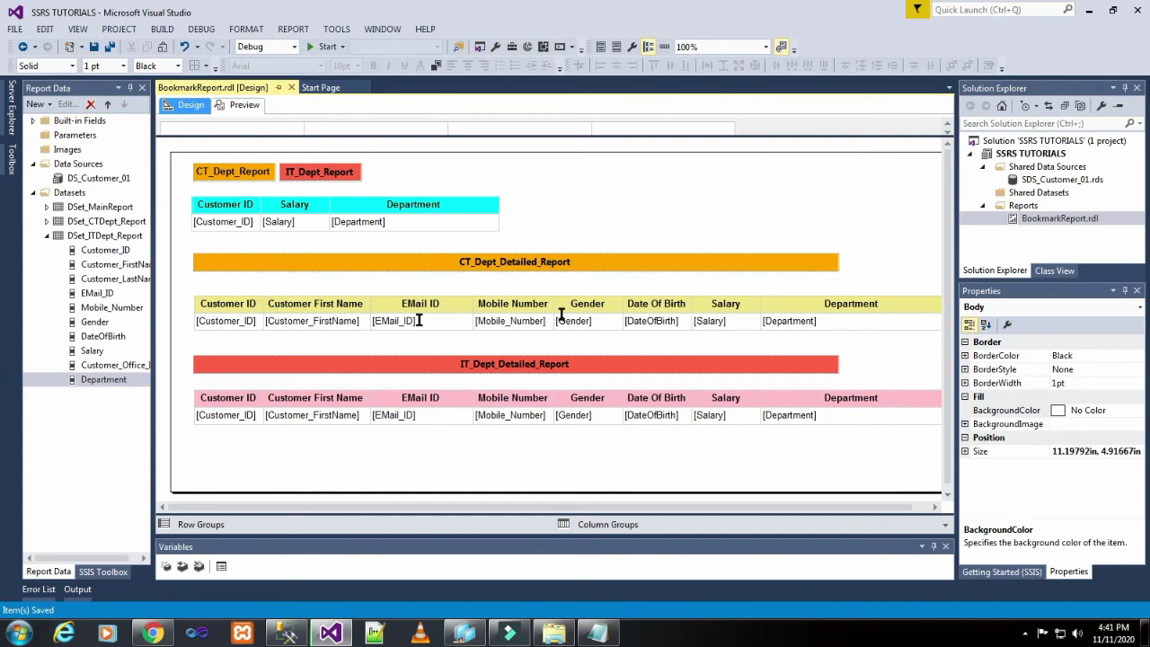
Set the Bookmark property of the CT_Dept_Report text box above the main table to Main_Page
{"action": "left_click", "coordinate": [269, 182]}
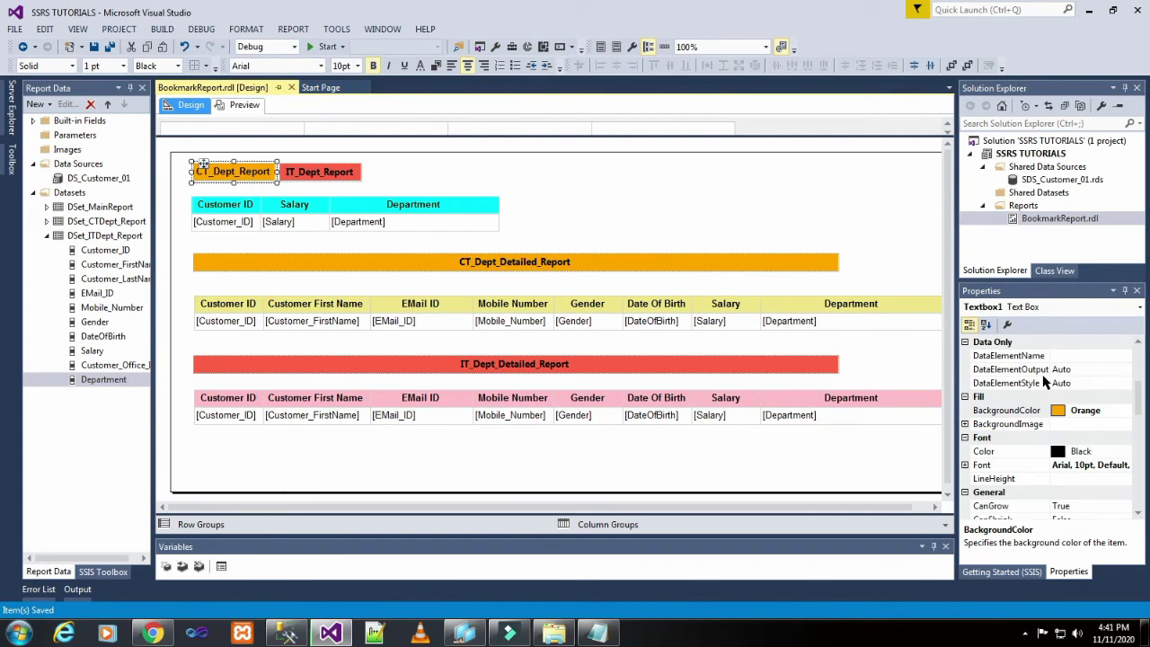
{"action": "scroll", "coordinate": [1043, 383], "scroll_direction": "down", "scroll_amount": 2}
{"action": "scroll", "coordinate": [1043, 383], "scroll_direction": "down", "scroll_amount": 6}
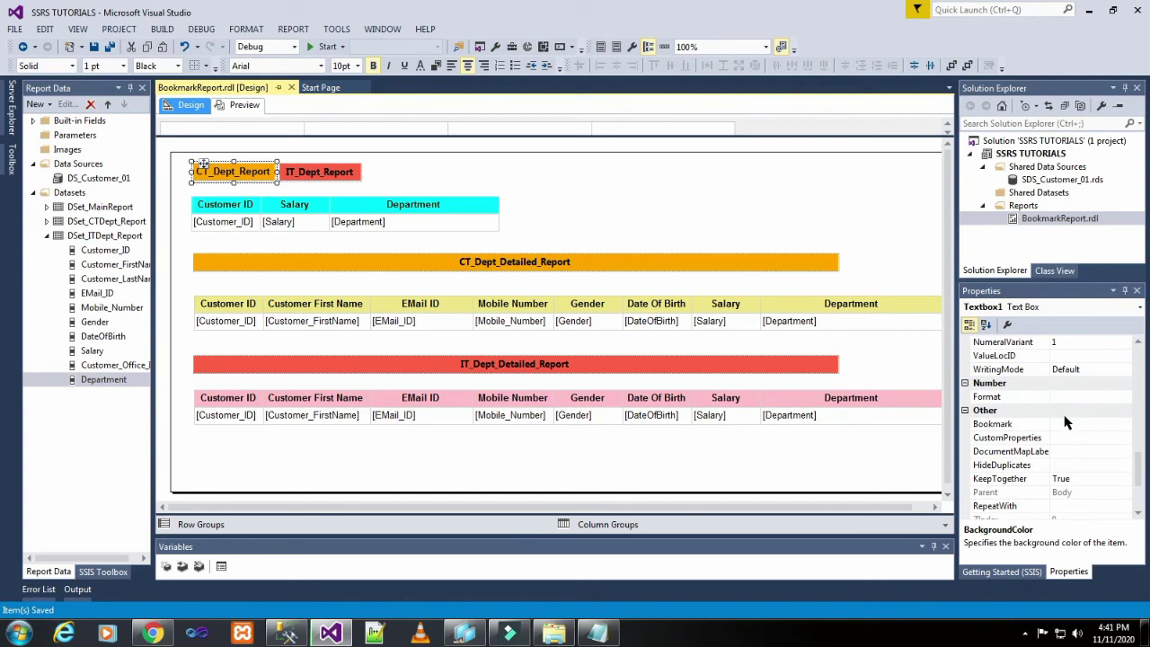
{"action": "left_click", "coordinate": [1065, 422]}
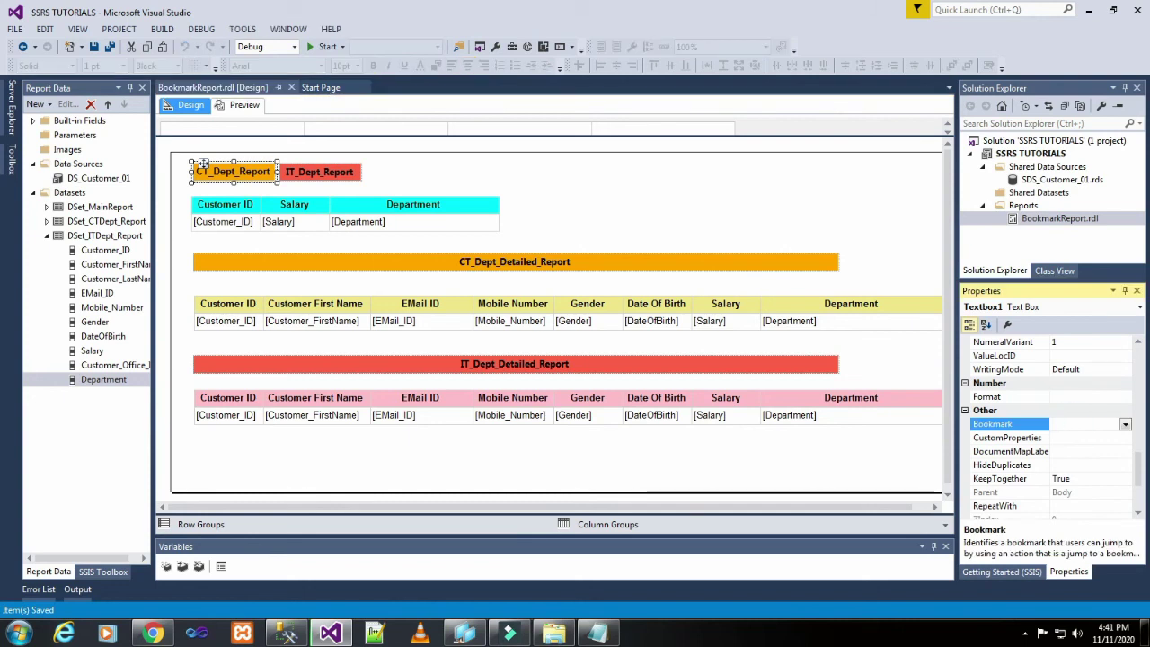
{"action": "type", "text": "Main"}
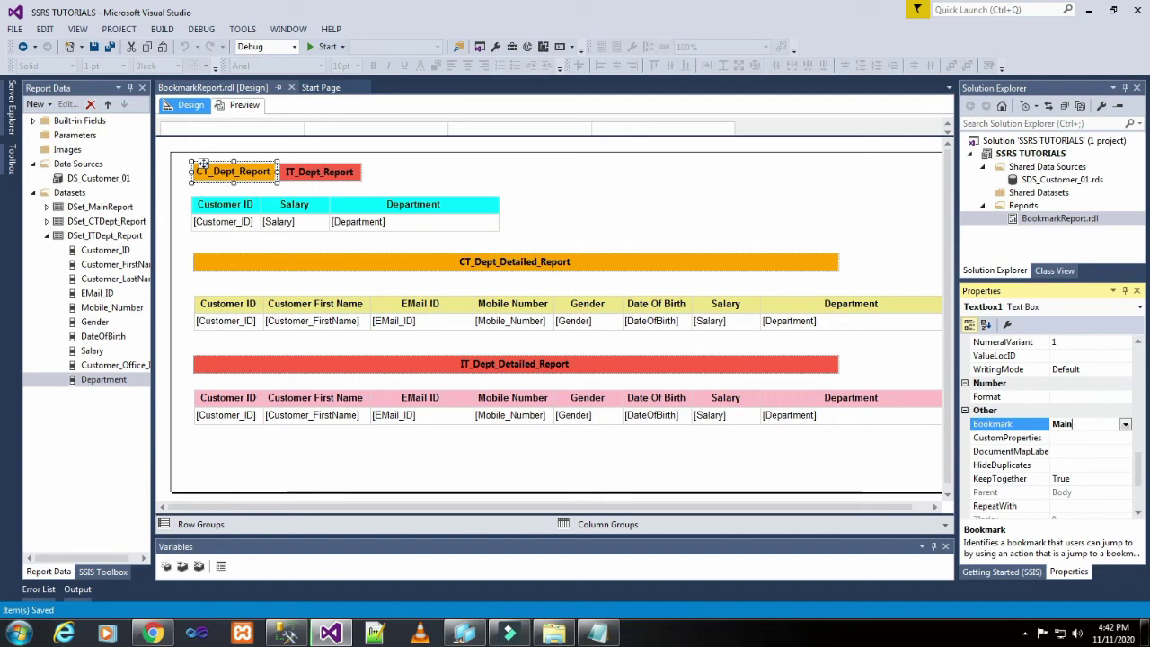
{"action": "type", "text": "_Page"}
{"action": "left_click", "coordinate": [787, 476]}
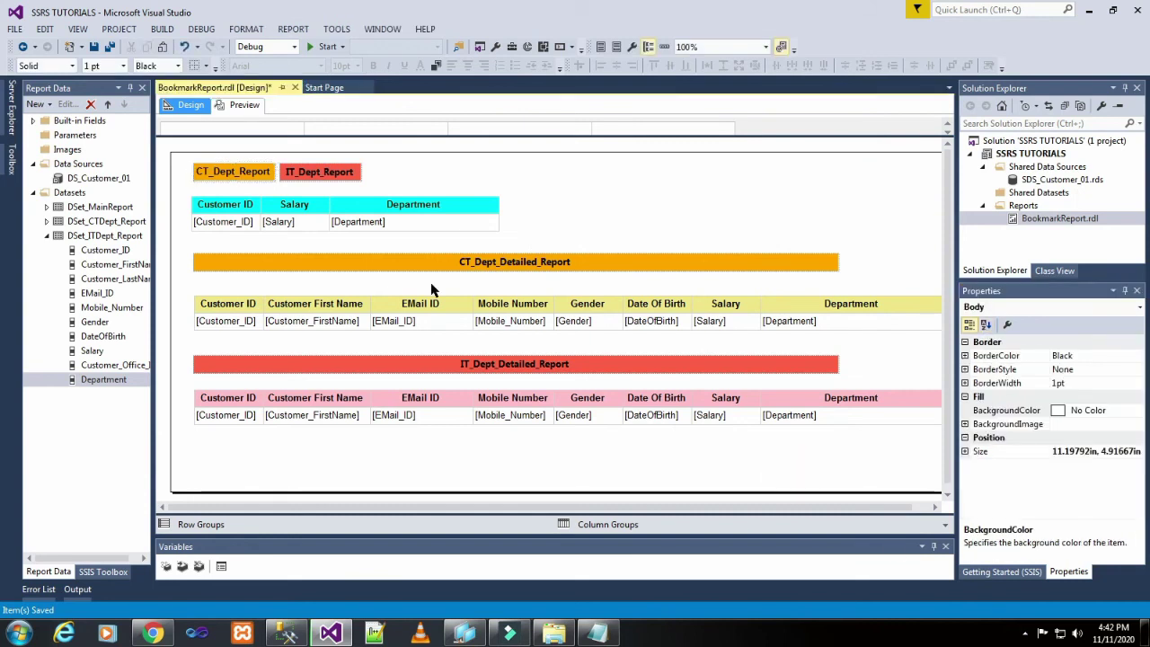
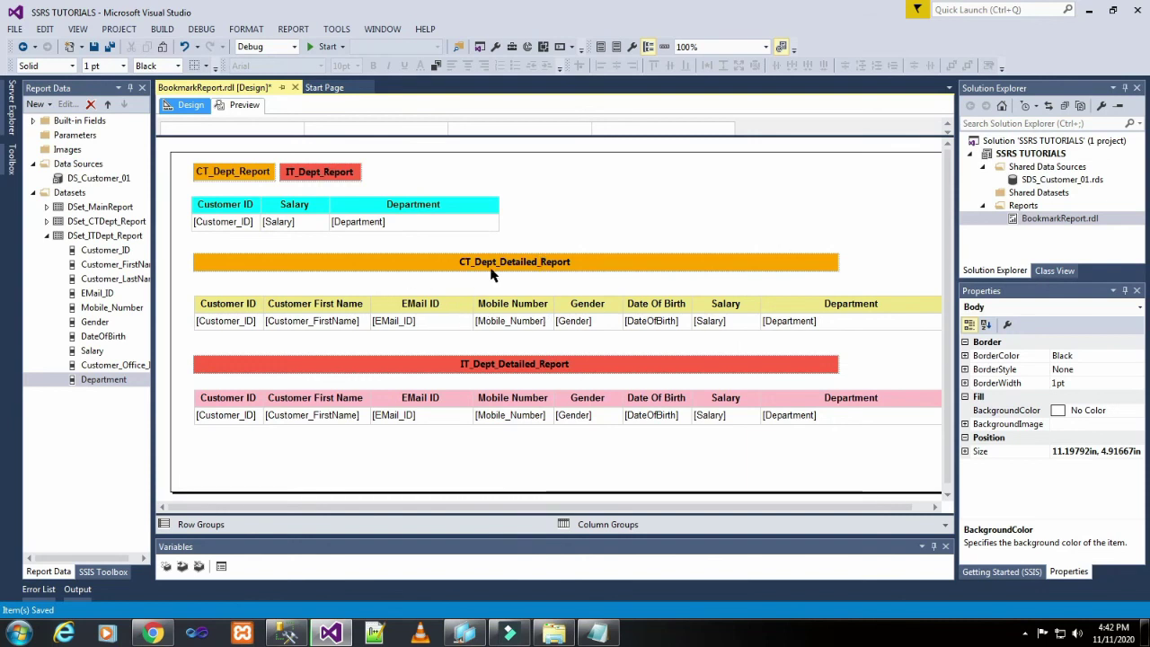
Copy the orange CT_Dept_Detailed_Report title text and set it as that text box's Bookmark property
{"action": "double_click", "coordinate": [461, 261]}
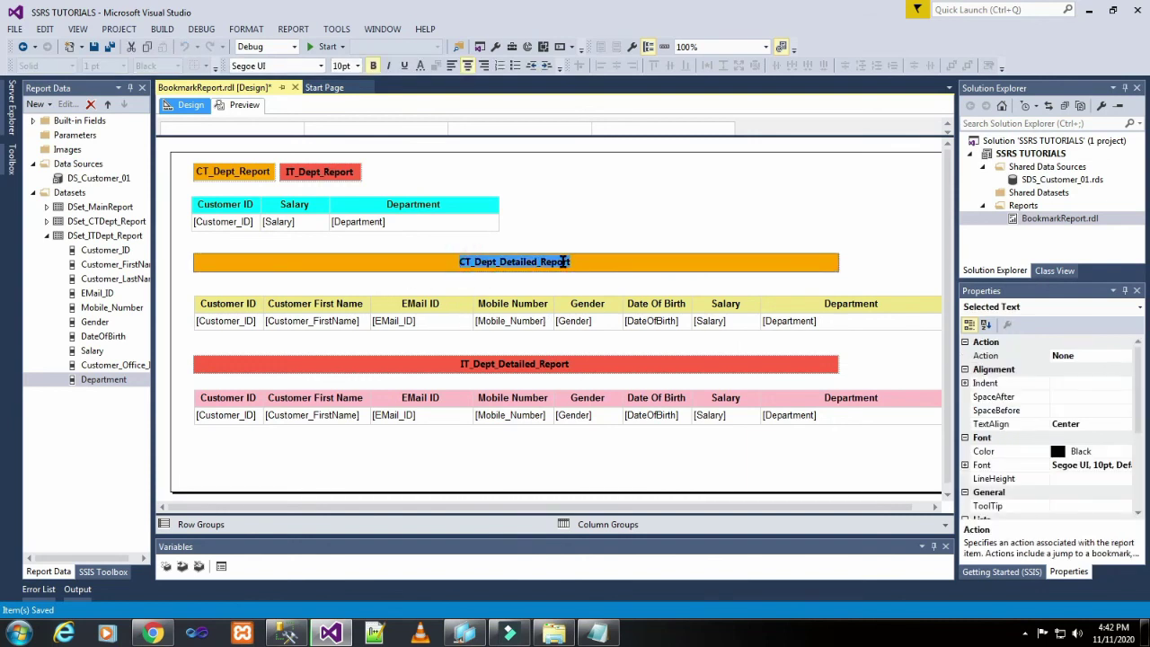
{"action": "right_click", "coordinate": [564, 262]}
{"action": "left_click", "coordinate": [601, 290]}
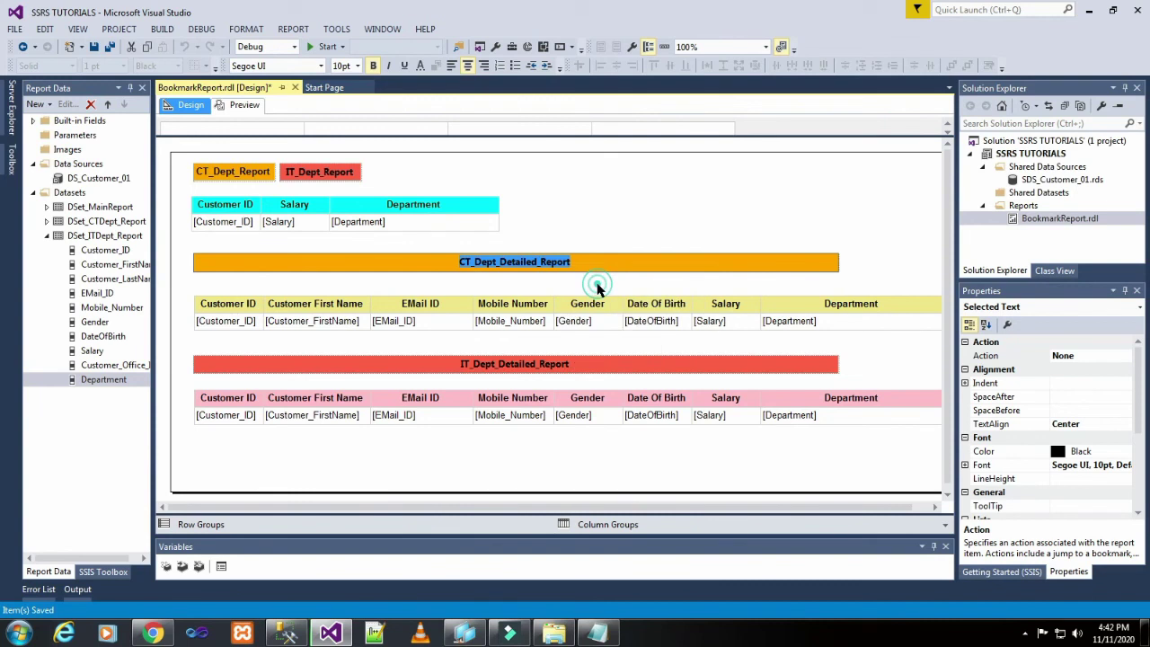
{"action": "left_click", "coordinate": [643, 260]}
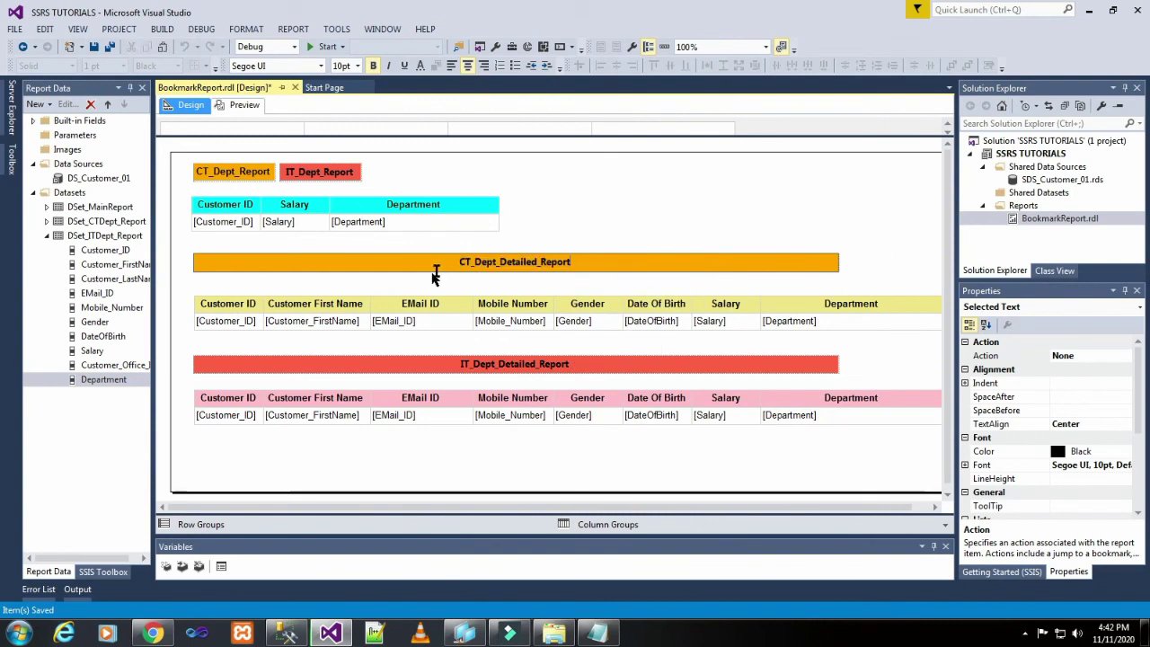
{"action": "left_click", "coordinate": [225, 281]}
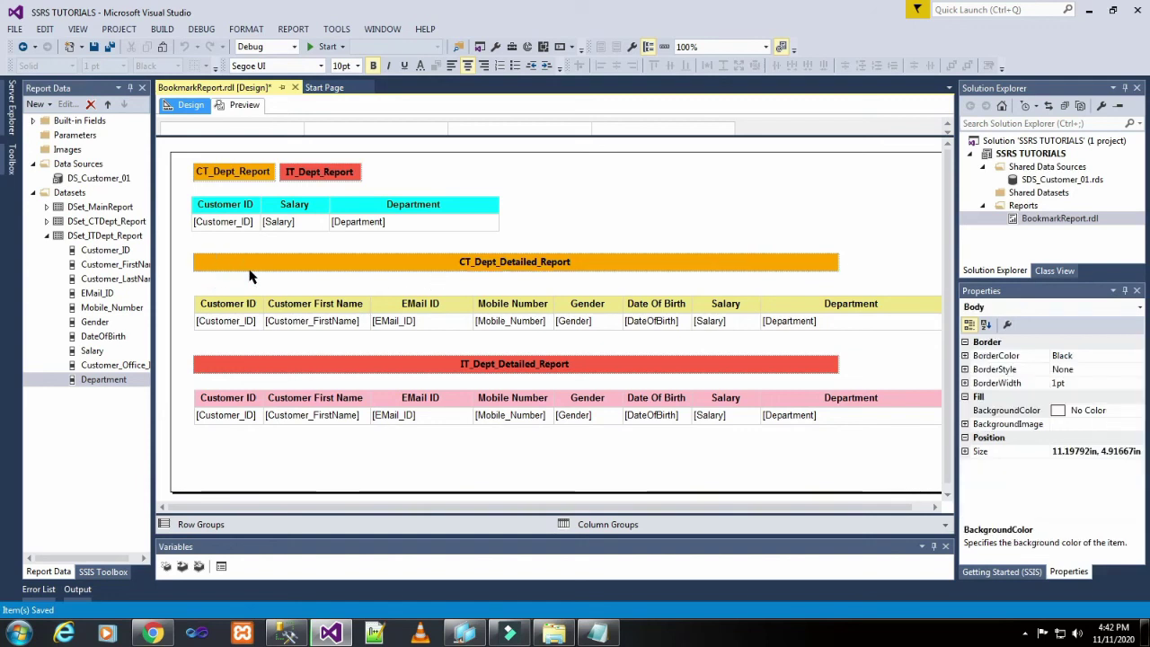
{"action": "left_click", "coordinate": [249, 265]}
{"action": "scroll", "coordinate": [1033, 376], "scroll_direction": "down", "scroll_amount": 8}
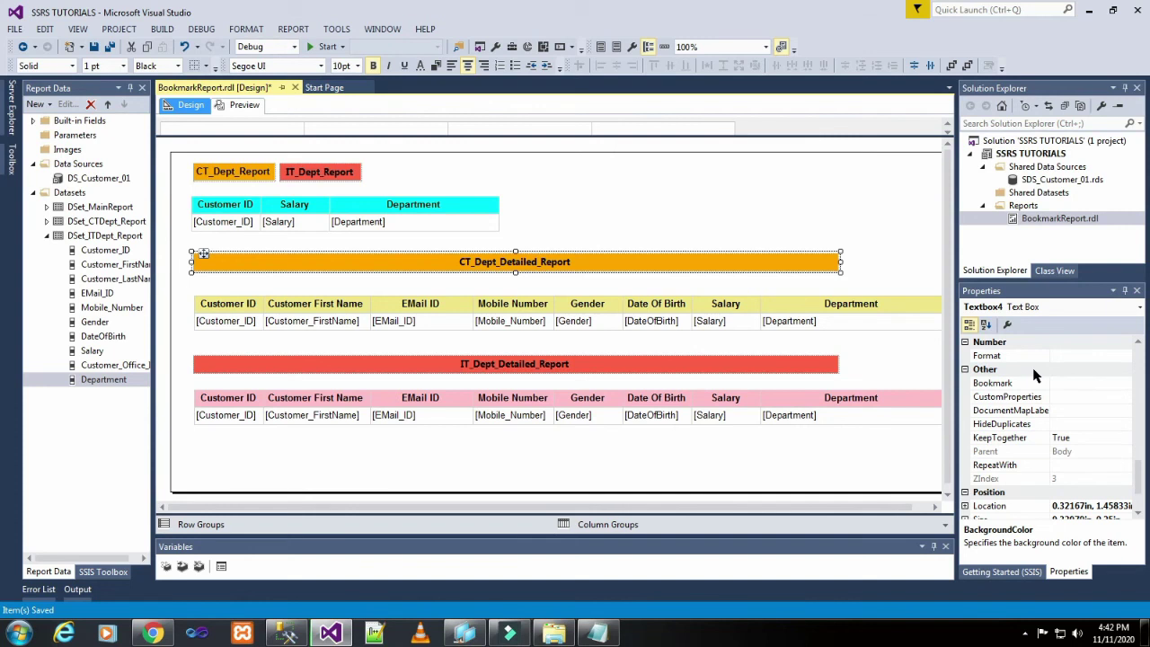
{"action": "left_click", "coordinate": [1056, 383]}
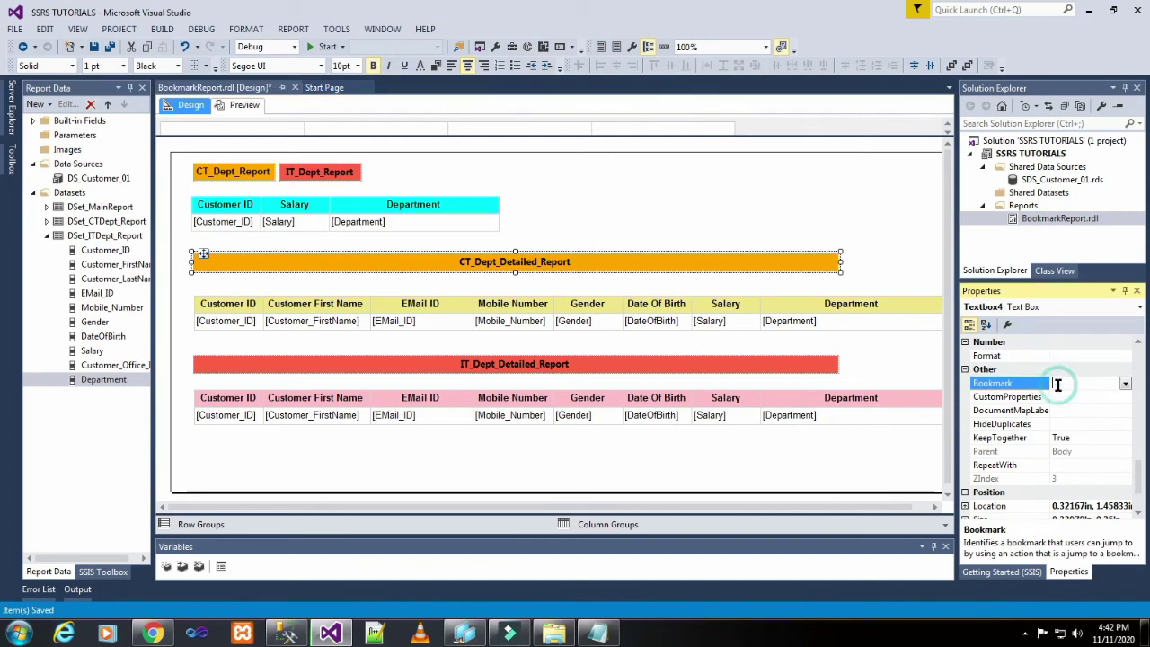
{"action": "key", "text": "ctrl+v"}
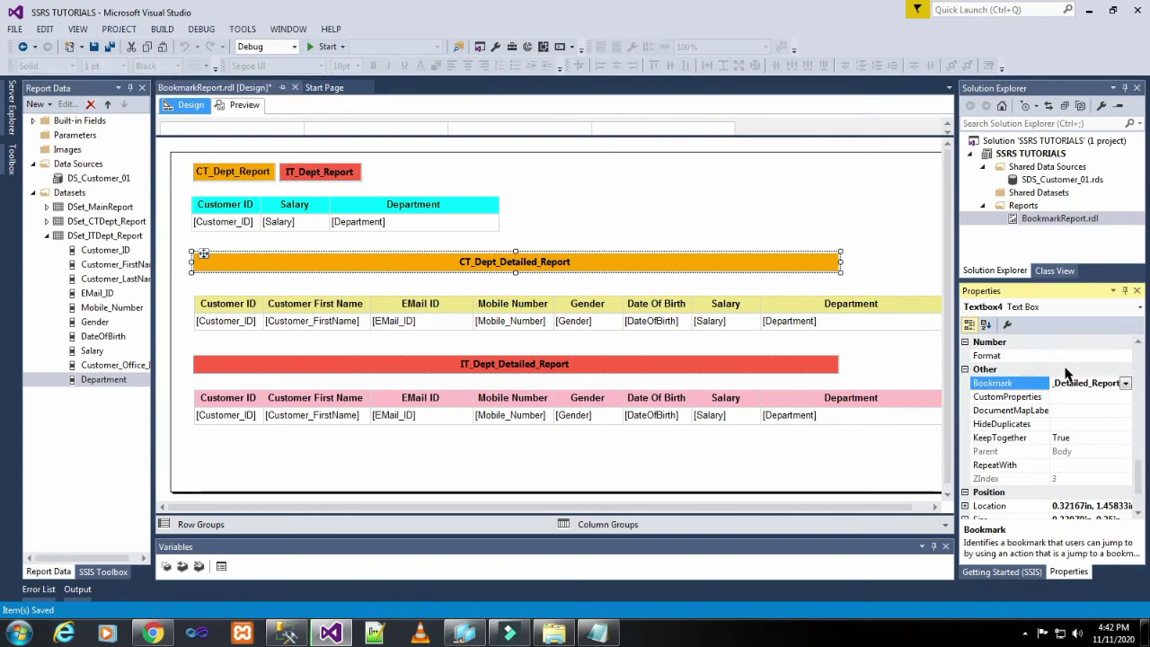
{"action": "key", "text": "Home"}
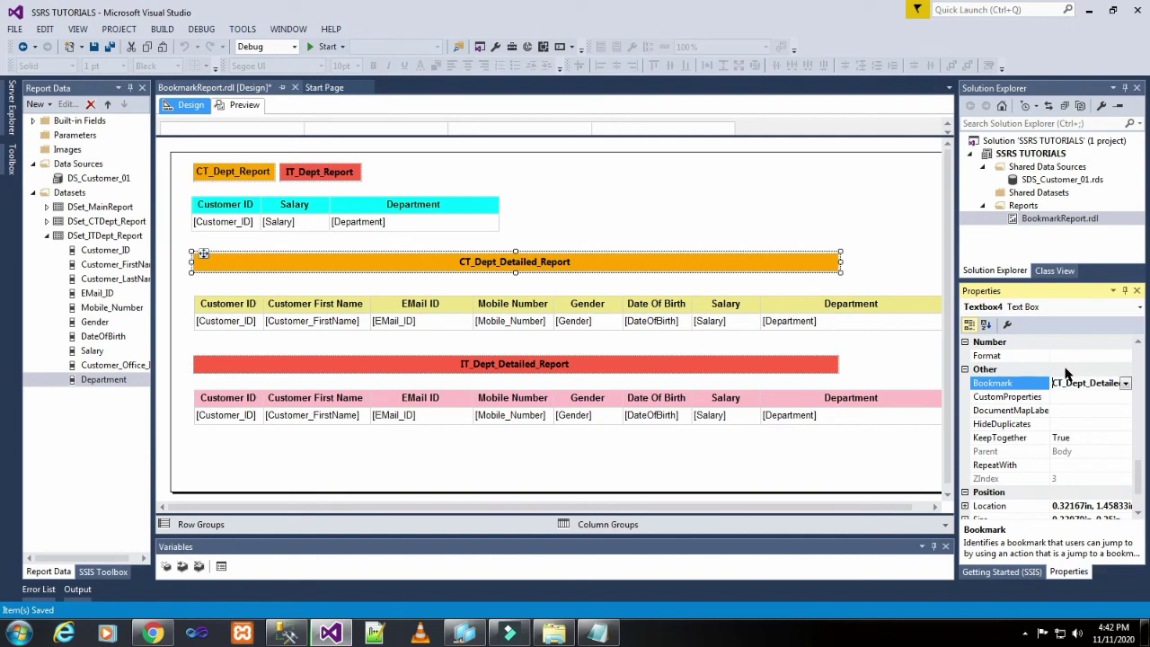
{"action": "left_click", "coordinate": [791, 193]}
Copy the red IT_Dept_Detailed_Report title text and set it as that text box's Bookmark property
{"action": "double_click", "coordinate": [517, 363]}
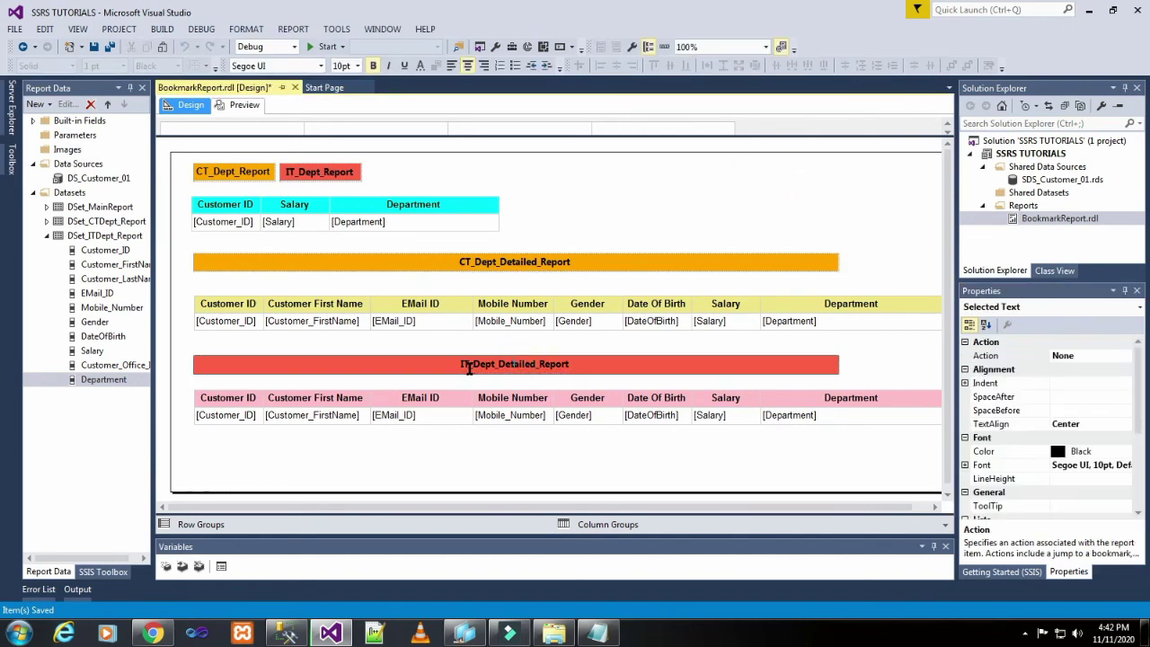
{"action": "left_click_drag", "start_coordinate": [461, 364], "coordinate": [575, 363]}
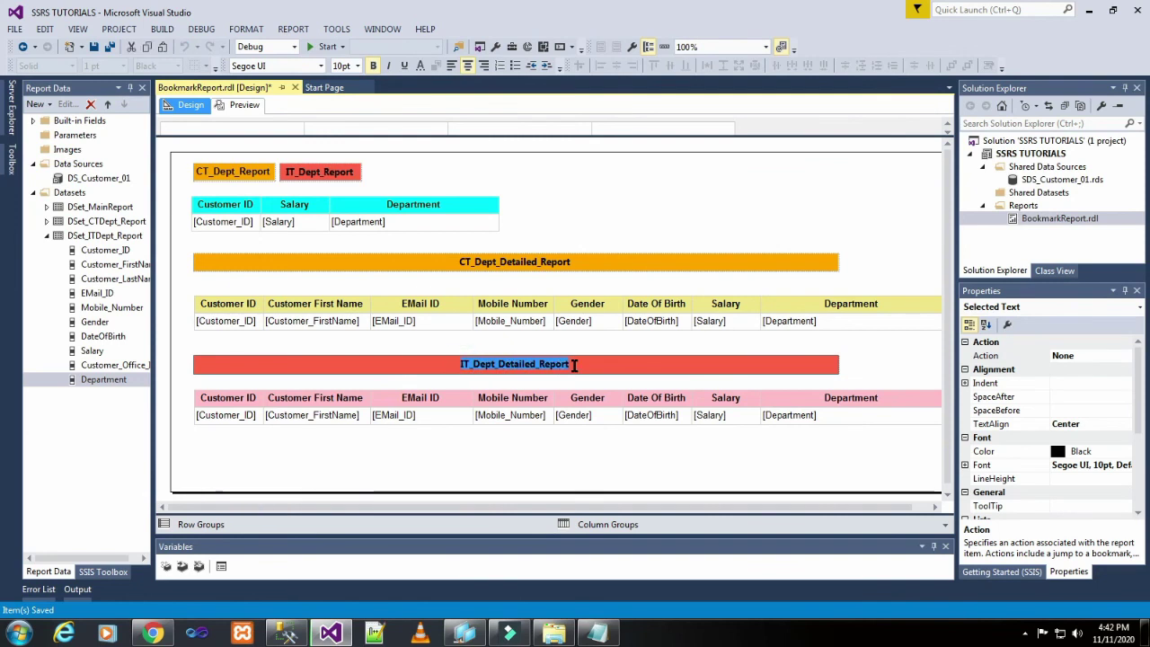
{"action": "left_click", "coordinate": [679, 218]}
{"action": "left_click", "coordinate": [391, 372]}
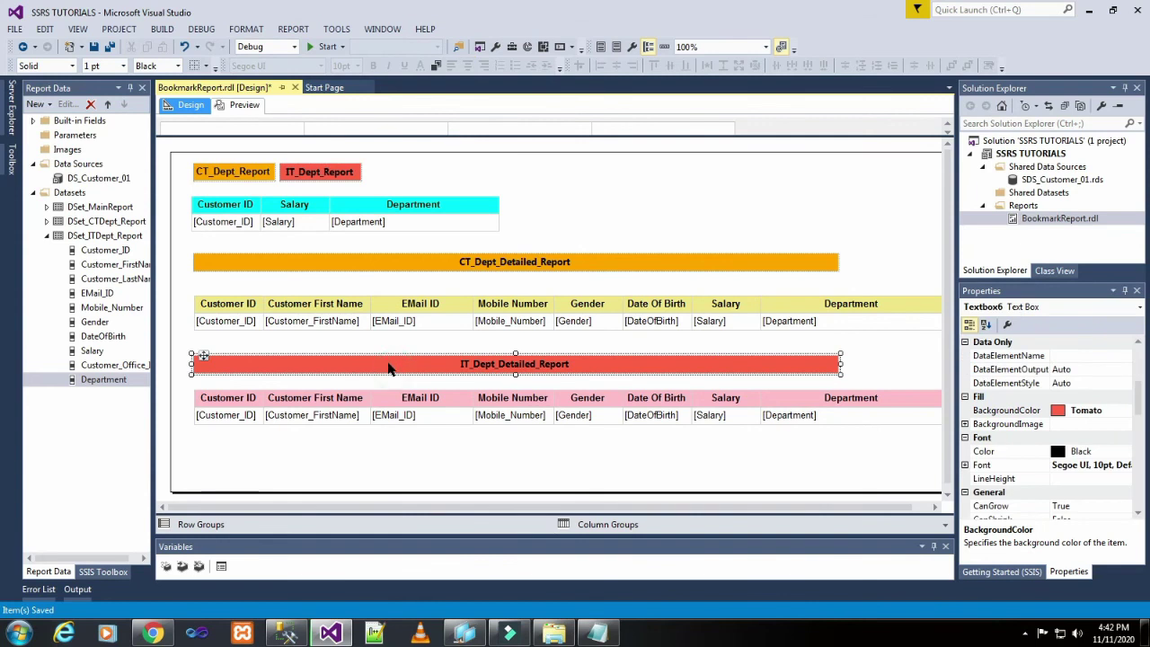
{"action": "scroll", "coordinate": [1035, 381], "scroll_direction": "down", "scroll_amount": 2}
{"action": "scroll", "coordinate": [1035, 381], "scroll_direction": "down", "scroll_amount": 7}
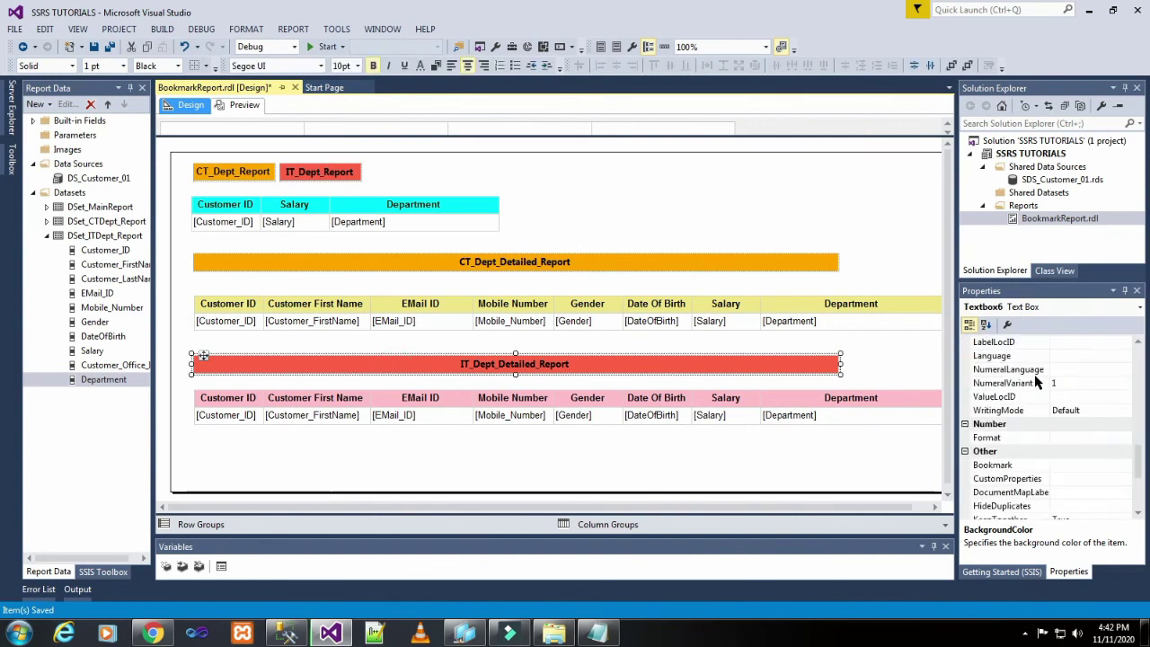
{"action": "left_click", "coordinate": [1064, 384]}
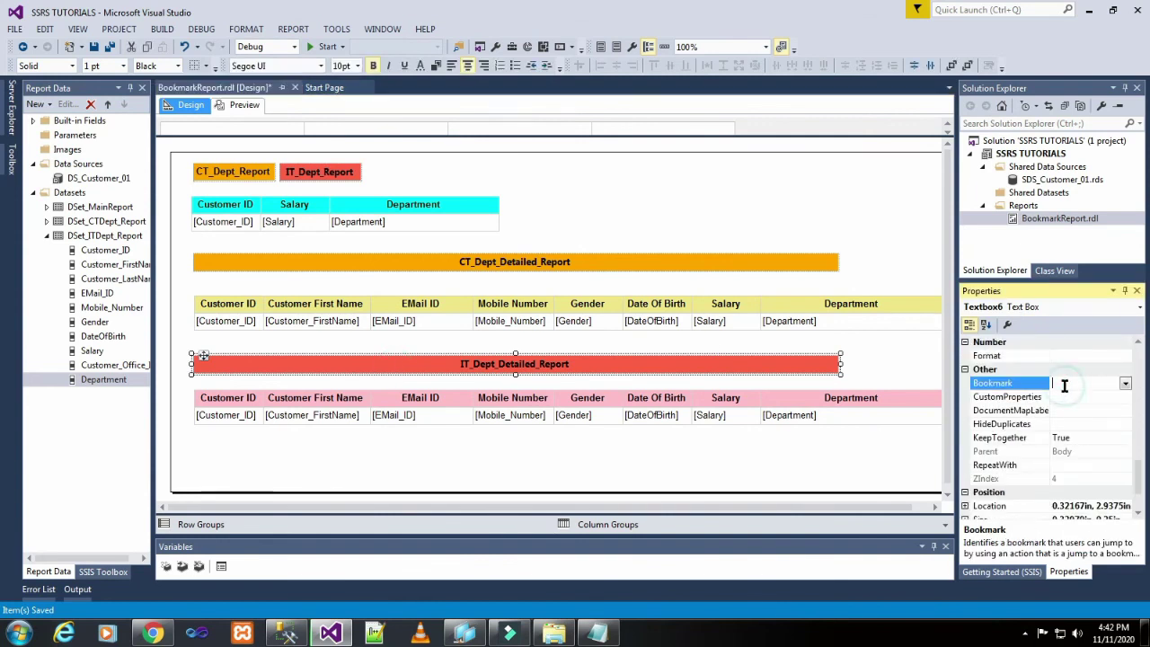
{"action": "key", "text": "ctrl+v"}
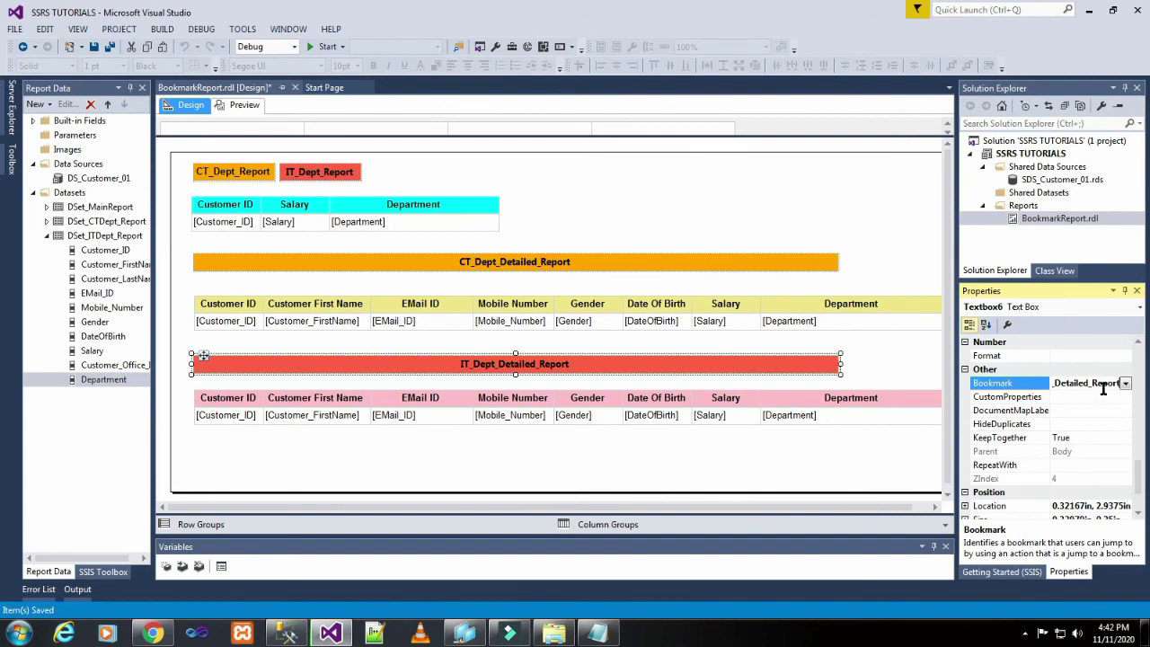
{"action": "key", "text": "Home"}
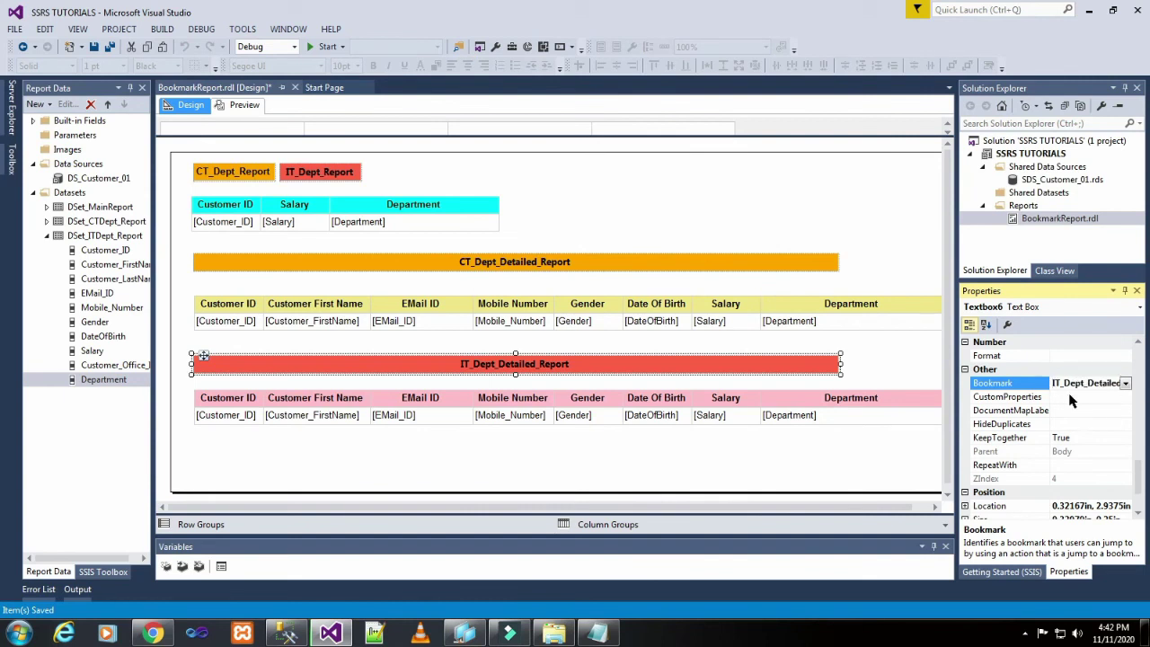
{"action": "left_click", "coordinate": [860, 453]}
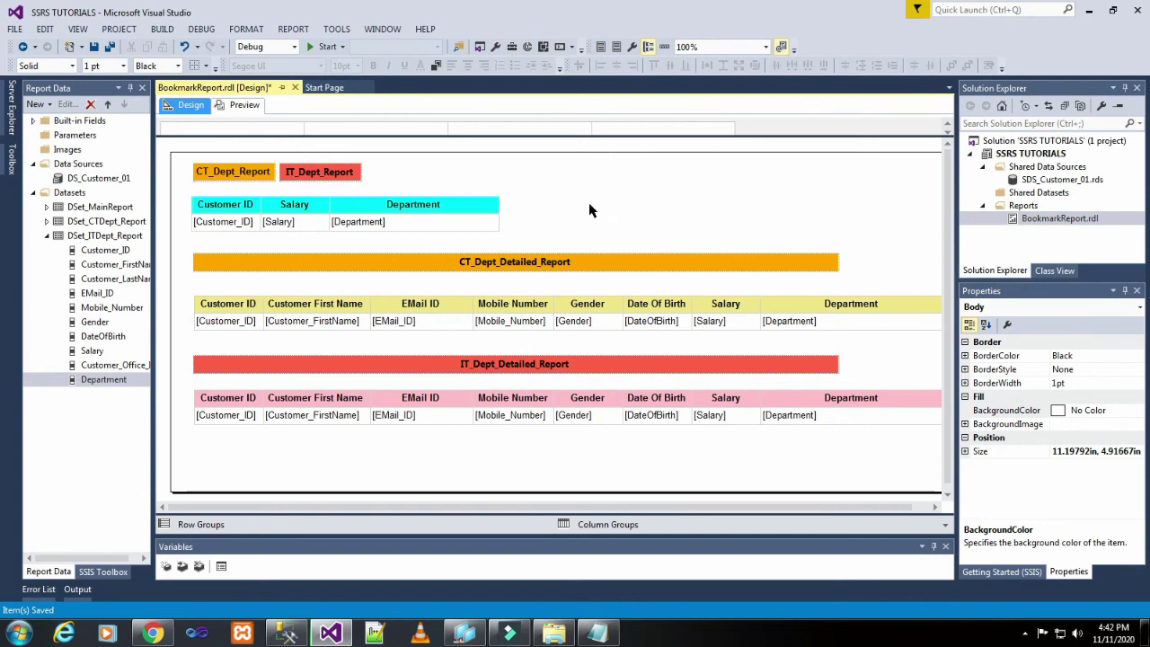
{"action": "right_click", "coordinate": [267, 177]}
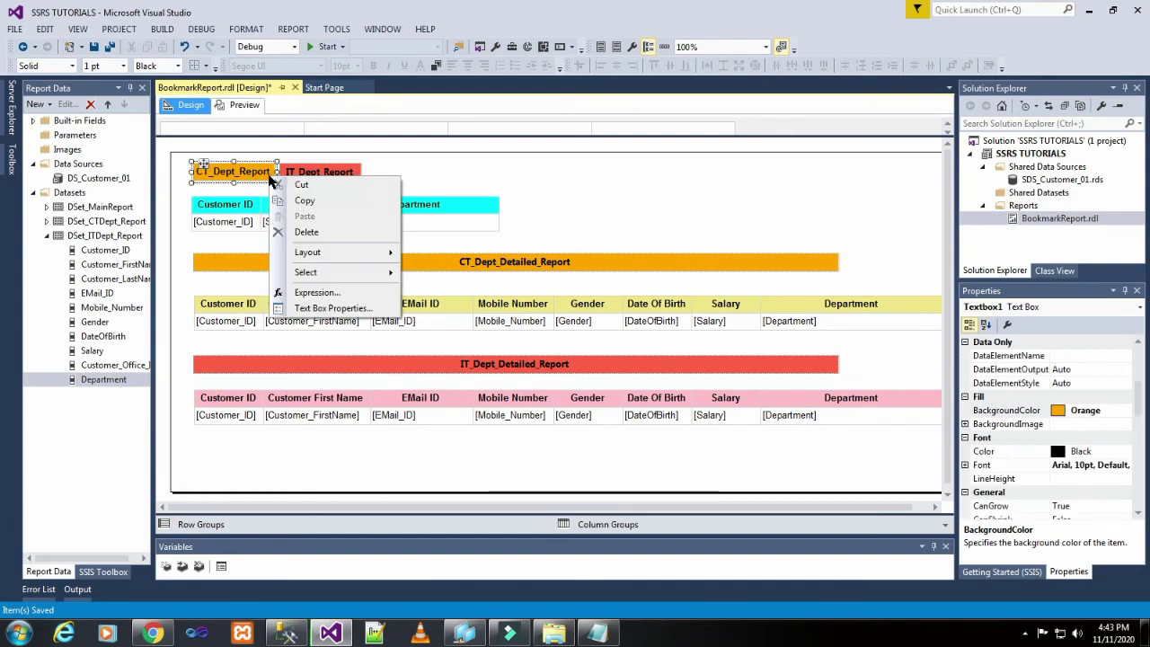
{"action": "left_click", "coordinate": [332, 309]}
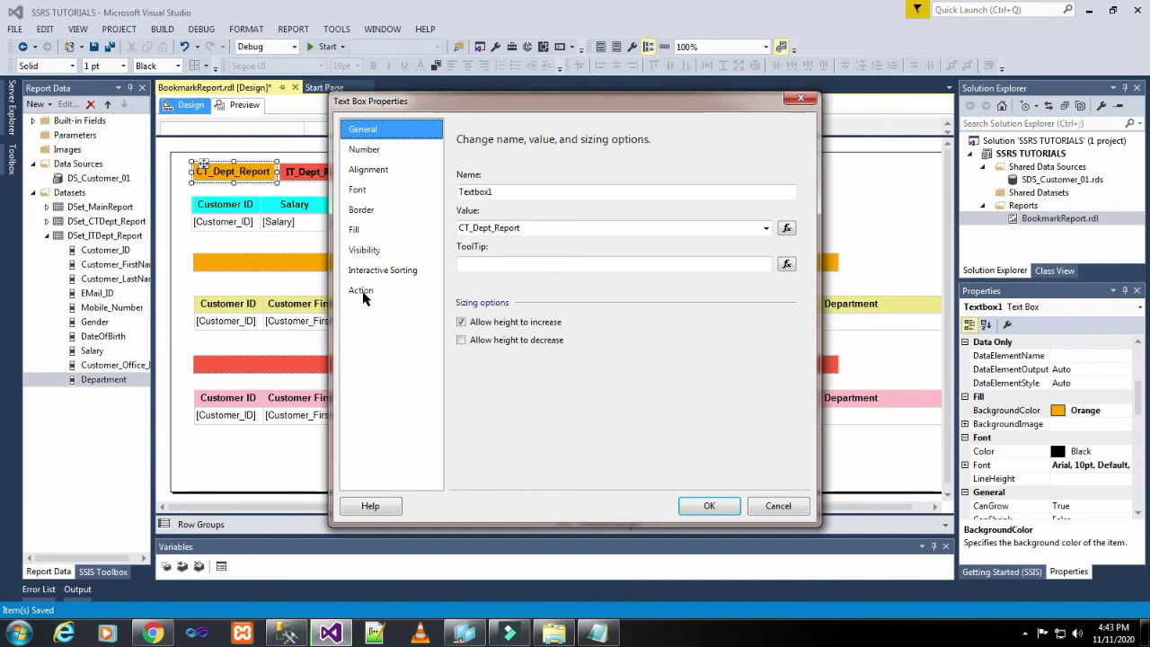
{"action": "left_click", "coordinate": [362, 292]}
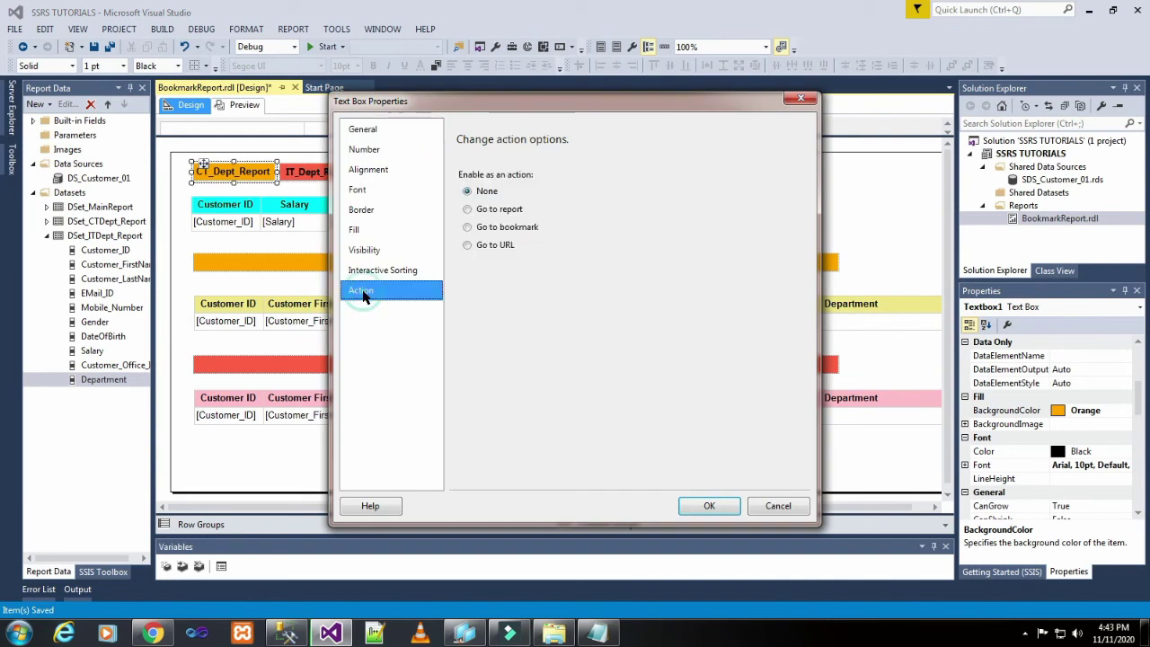
{"action": "left_click", "coordinate": [499, 233]}
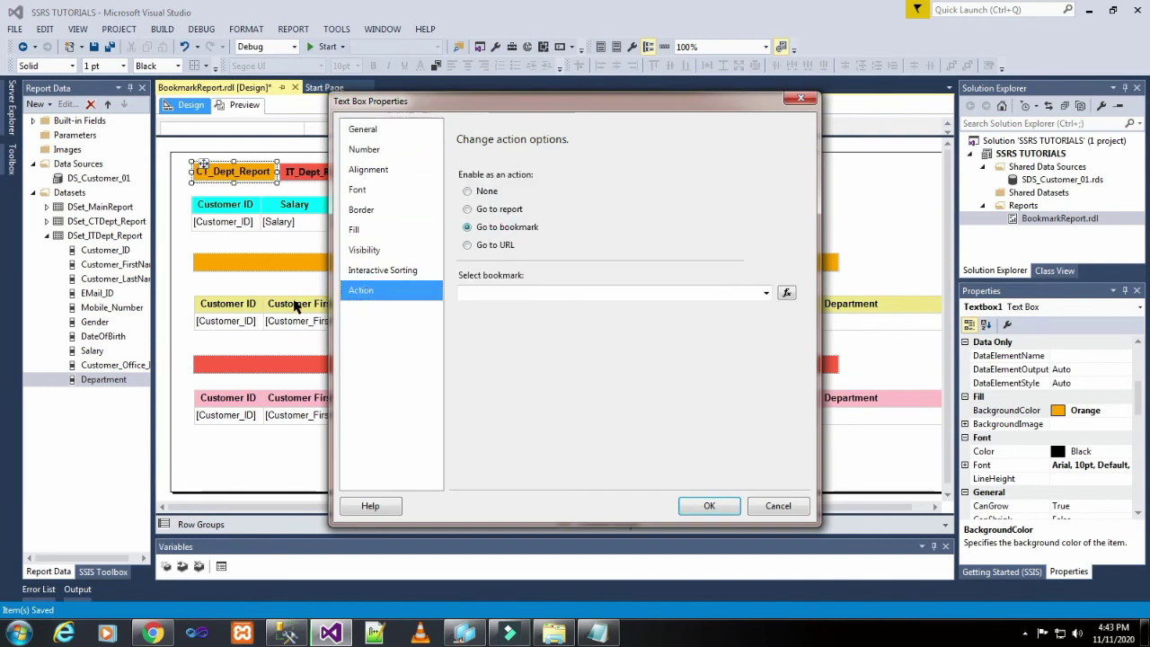
{"action": "left_click", "coordinate": [760, 510]}
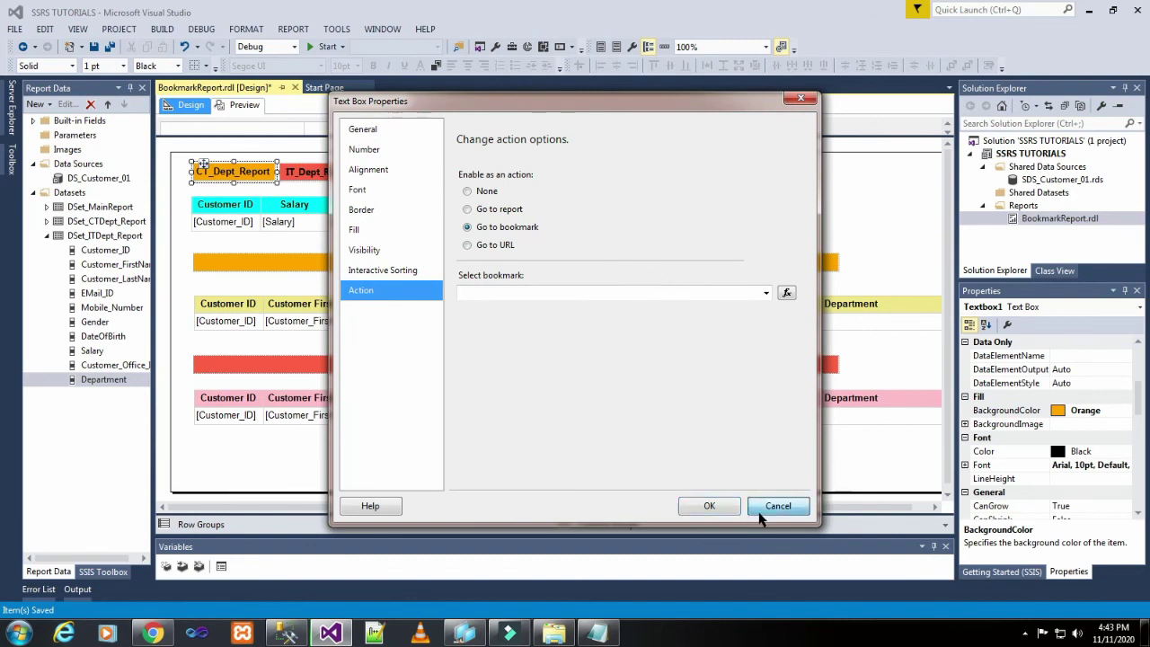
Copy the title text of the orange CT_Dept_Detailed_Report text box
{"action": "left_click", "coordinate": [531, 261]}
{"action": "left_click", "coordinate": [531, 260]}
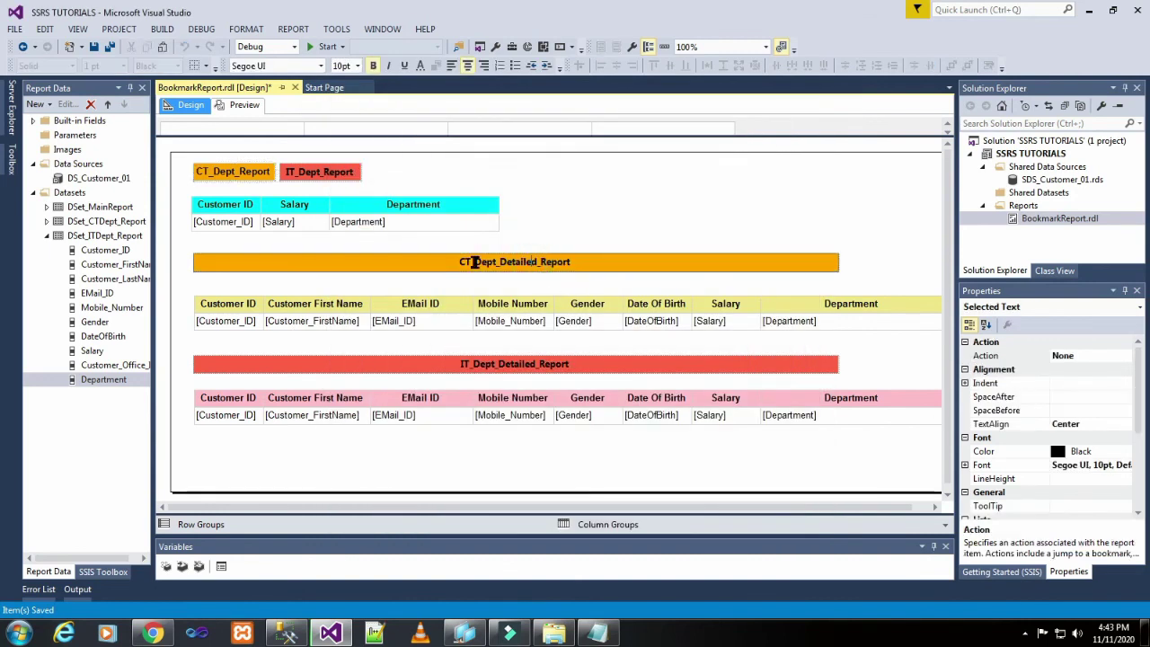
{"action": "left_click_drag", "start_coordinate": [460, 261], "coordinate": [606, 260]}
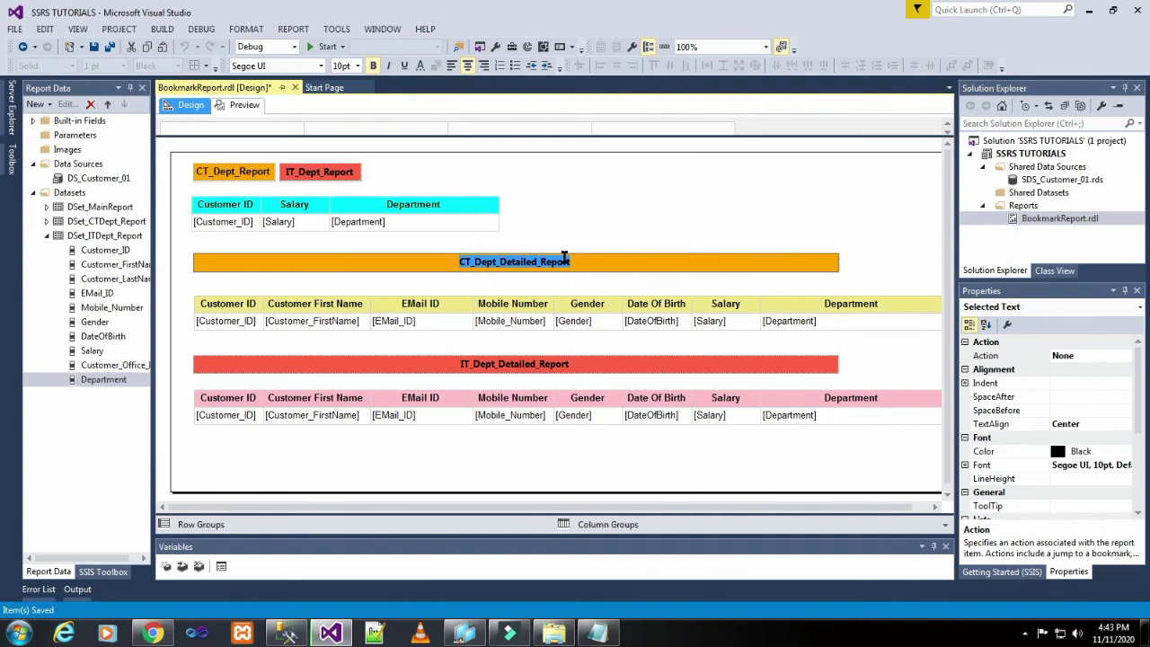
{"action": "right_click", "coordinate": [553, 260]}
{"action": "left_click", "coordinate": [585, 285]}
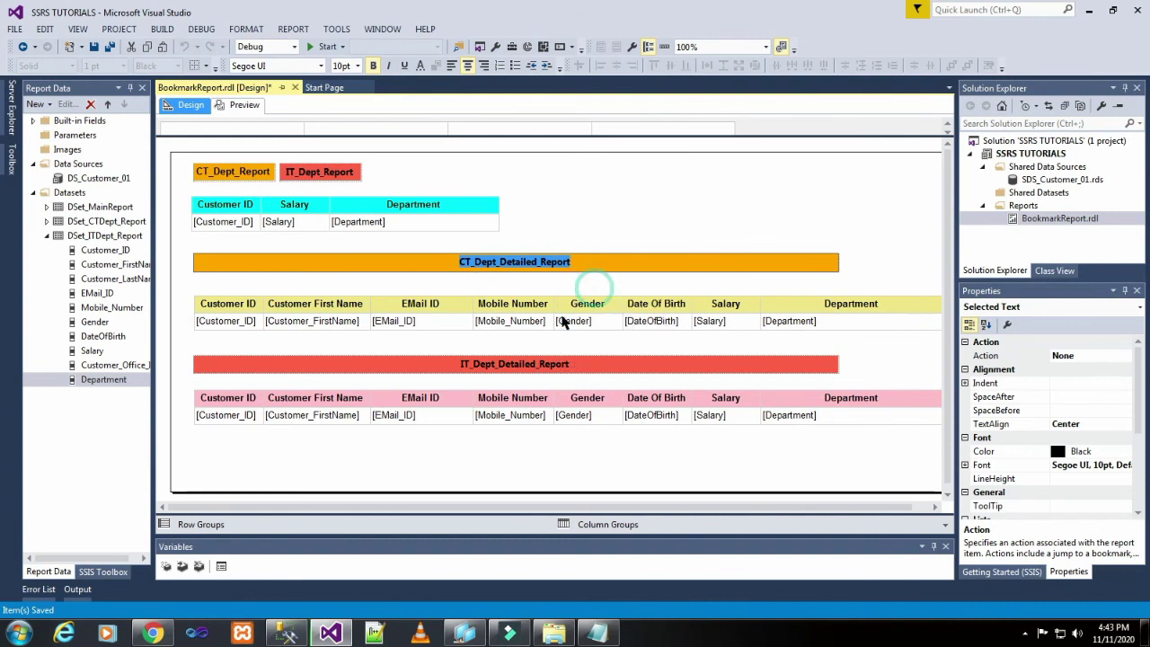
Set the CT_Dept_Report text box's action to Go to bookmark, using the copied CT_Dept_Detailed_Report as the bookmark
{"action": "left_click", "coordinate": [462, 161]}
{"action": "left_click", "coordinate": [256, 171]}
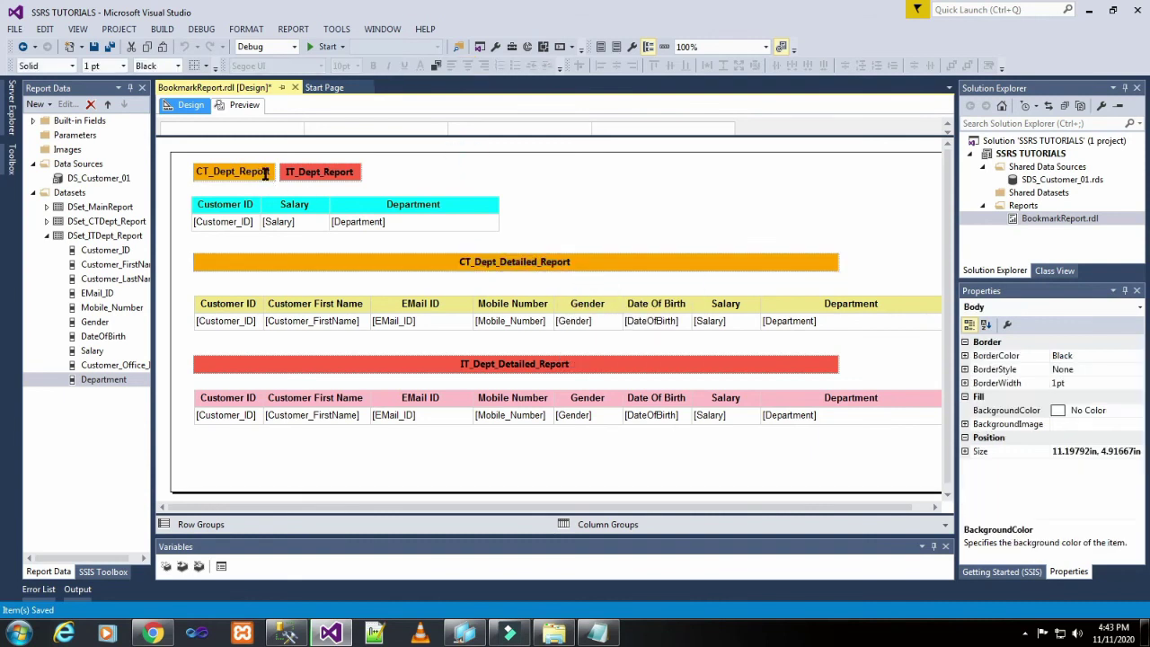
{"action": "left_click", "coordinate": [432, 169]}
{"action": "left_click", "coordinate": [249, 176]}
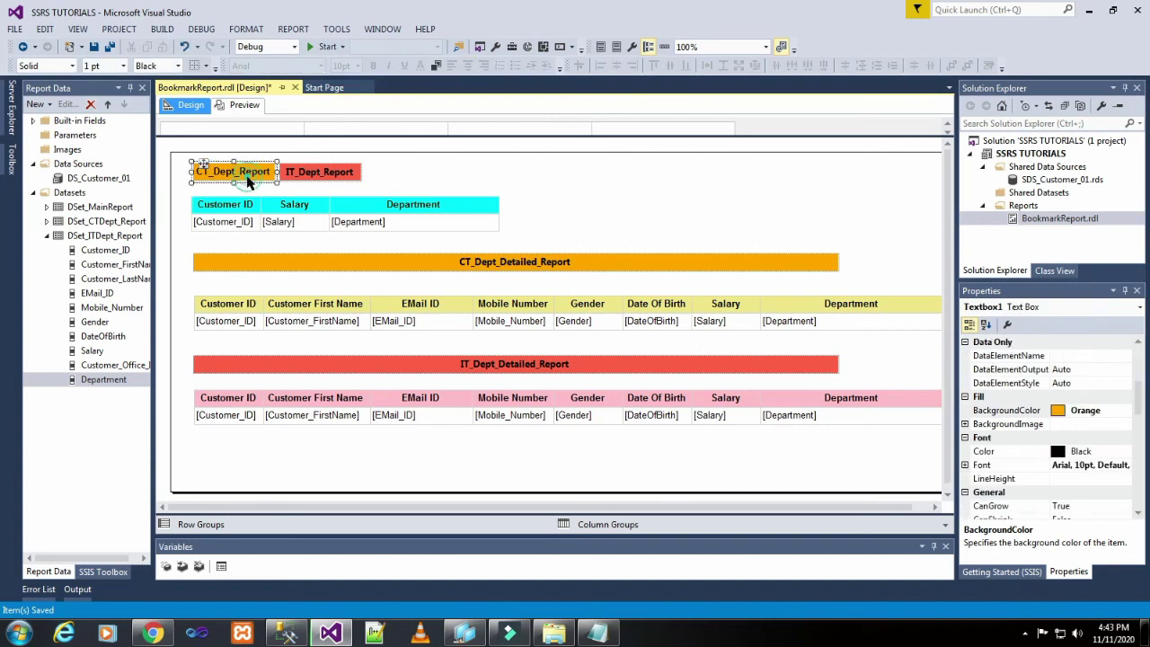
{"action": "right_click", "coordinate": [250, 181]}
{"action": "left_click", "coordinate": [305, 309]}
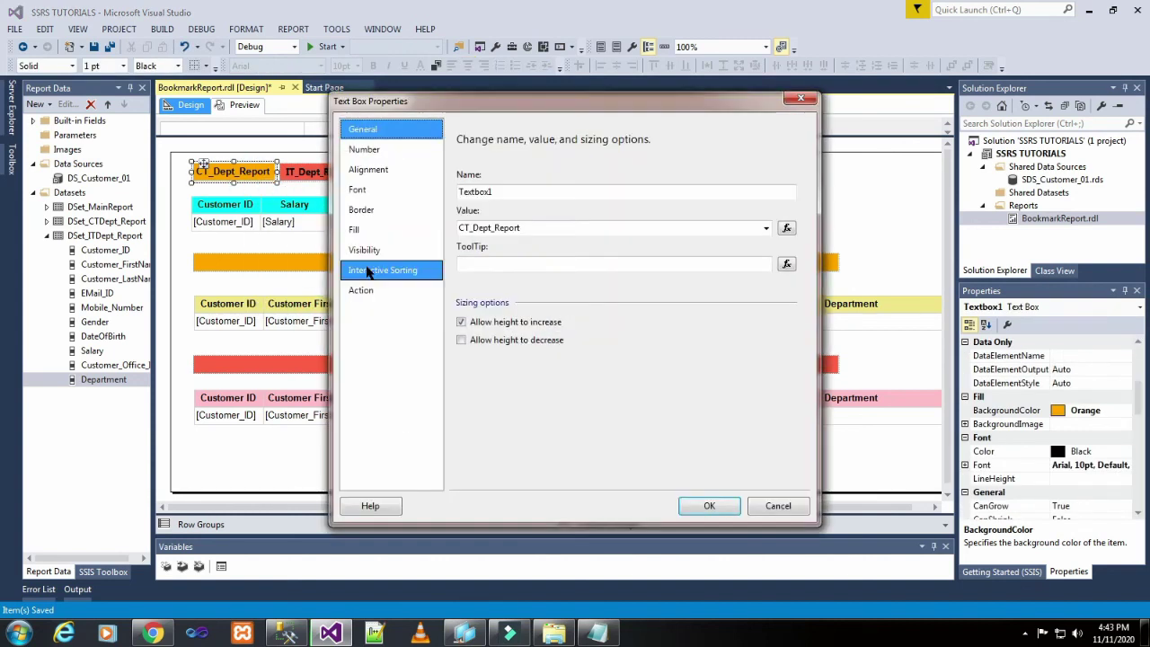
{"action": "left_click", "coordinate": [373, 290]}
{"action": "left_click", "coordinate": [468, 227]}
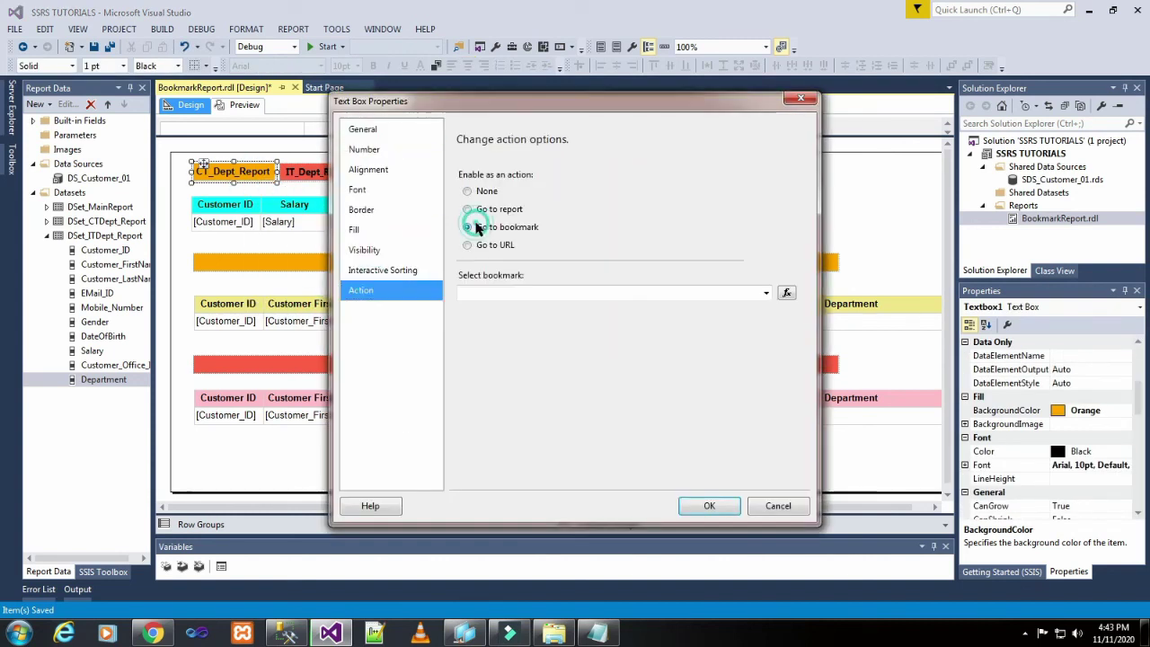
{"action": "left_click", "coordinate": [503, 288]}
{"action": "key", "text": "ctrl+v"}
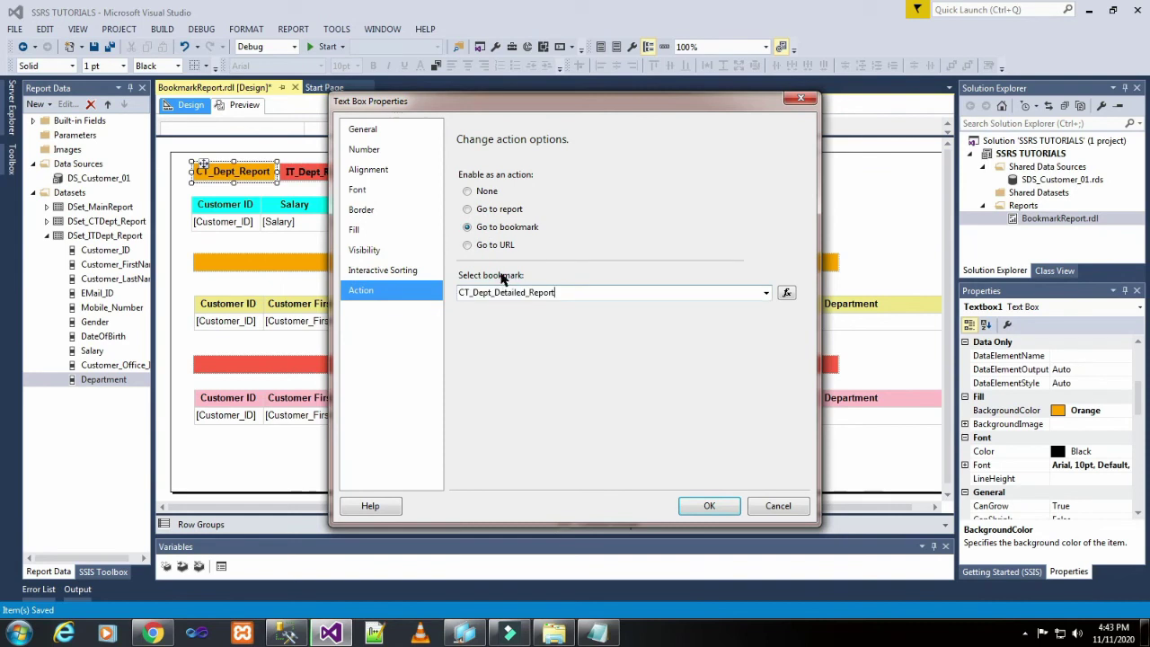
{"action": "left_click", "coordinate": [718, 508]}
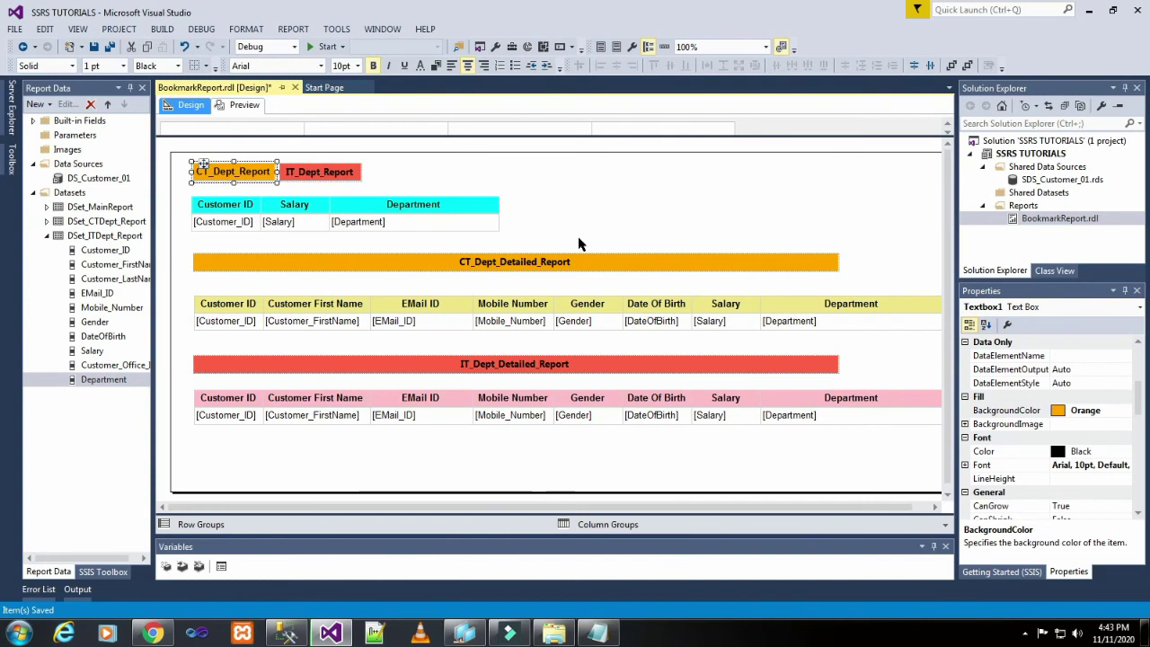
Copy the title text of the red IT_Dept_Detailed_Report text box
{"action": "left_click", "coordinate": [463, 364]}
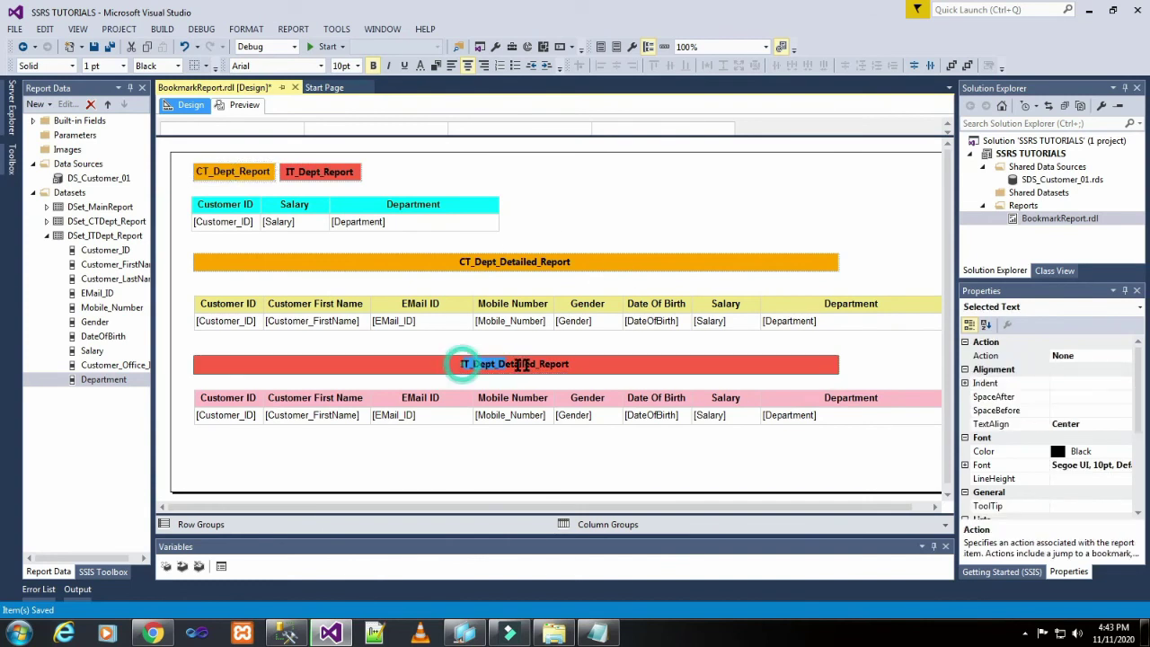
{"action": "left_click", "coordinate": [580, 364]}
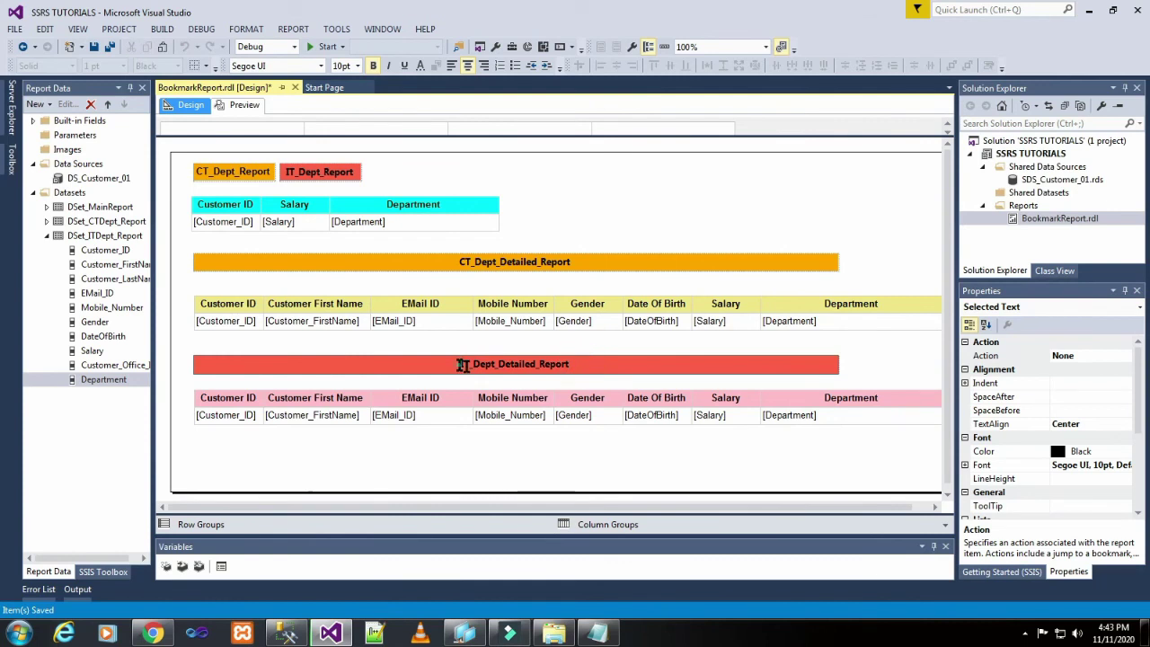
{"action": "left_click_drag", "start_coordinate": [463, 364], "coordinate": [568, 363]}
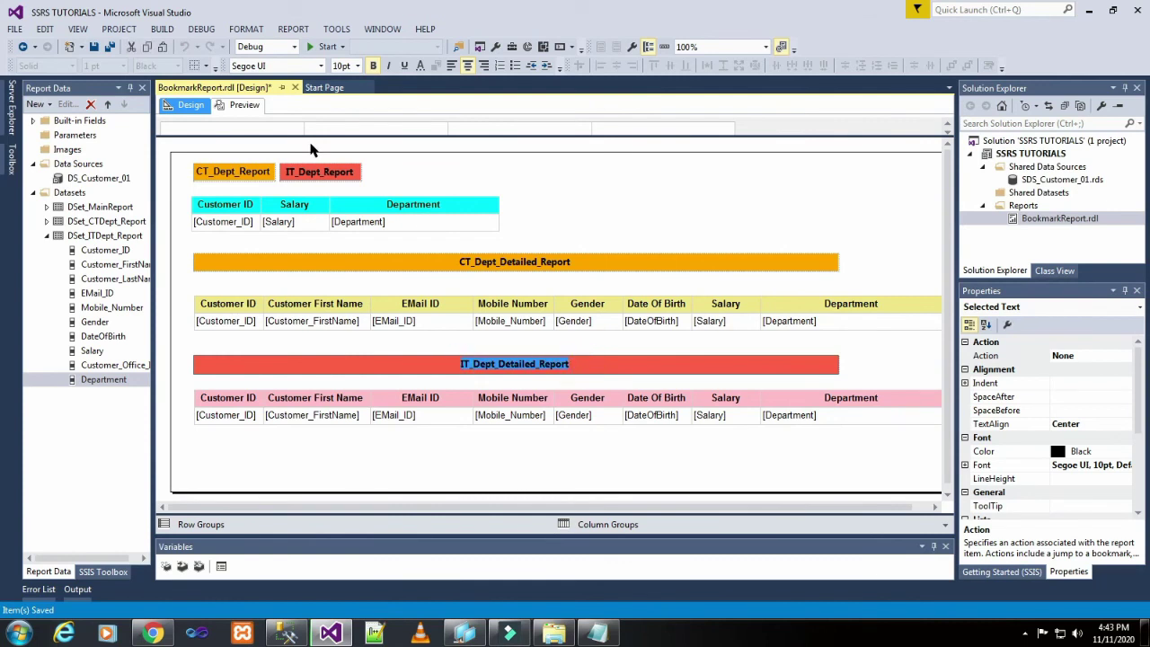
Set the IT_Dept_Report text box's action to Go to bookmark, using the copied IT_Dept_Detailed_Report as the bookmark
{"action": "left_click", "coordinate": [449, 171]}
{"action": "left_click", "coordinate": [329, 171]}
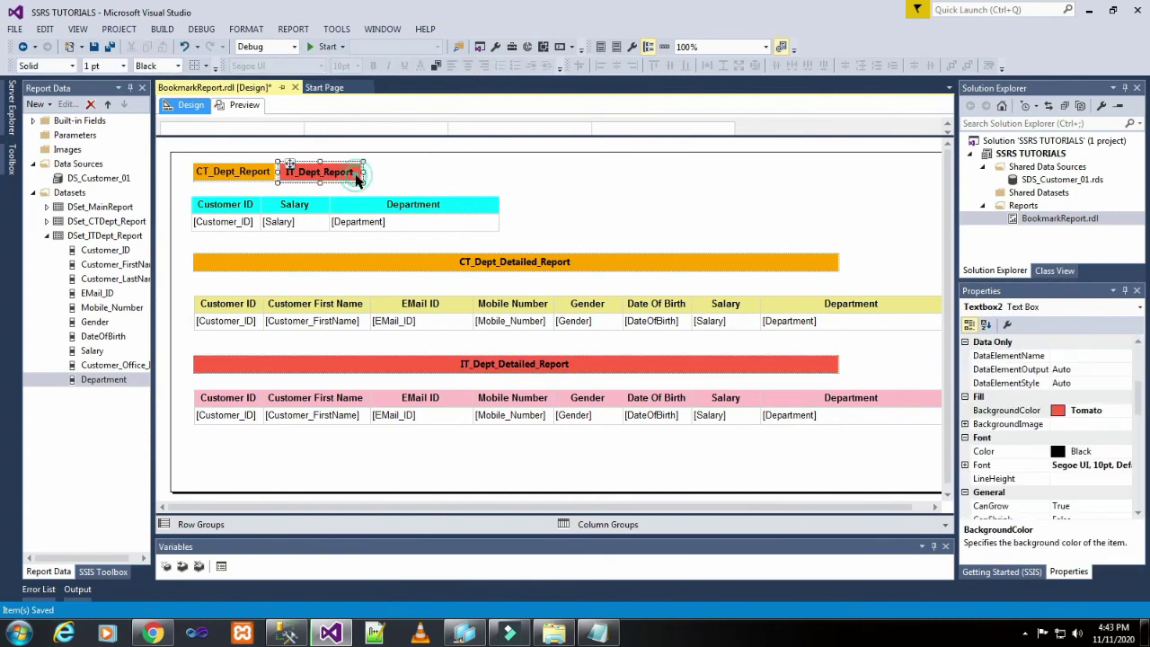
{"action": "right_click", "coordinate": [356, 176]}
{"action": "left_click", "coordinate": [420, 308]}
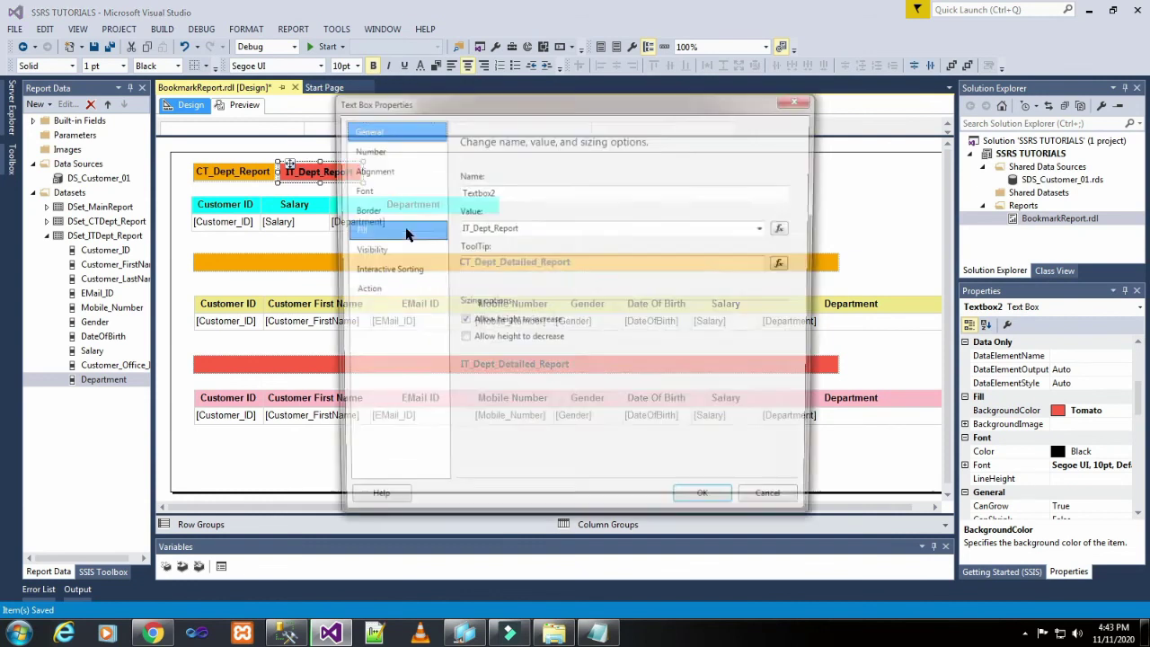
{"action": "left_click", "coordinate": [380, 290]}
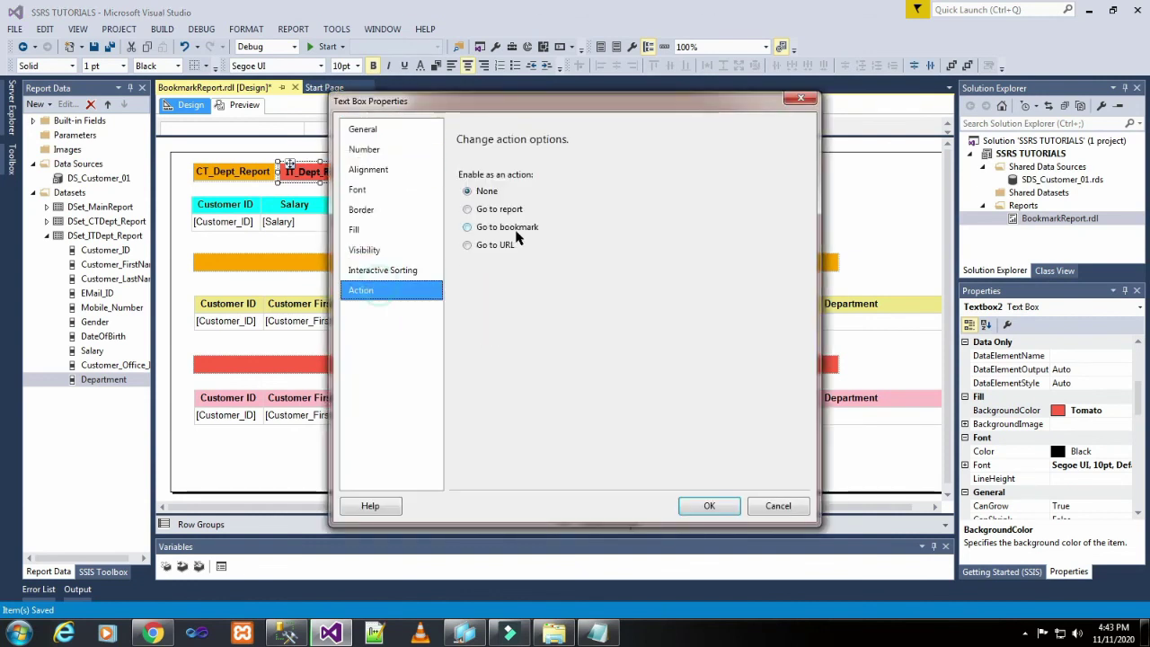
{"action": "left_click", "coordinate": [509, 228]}
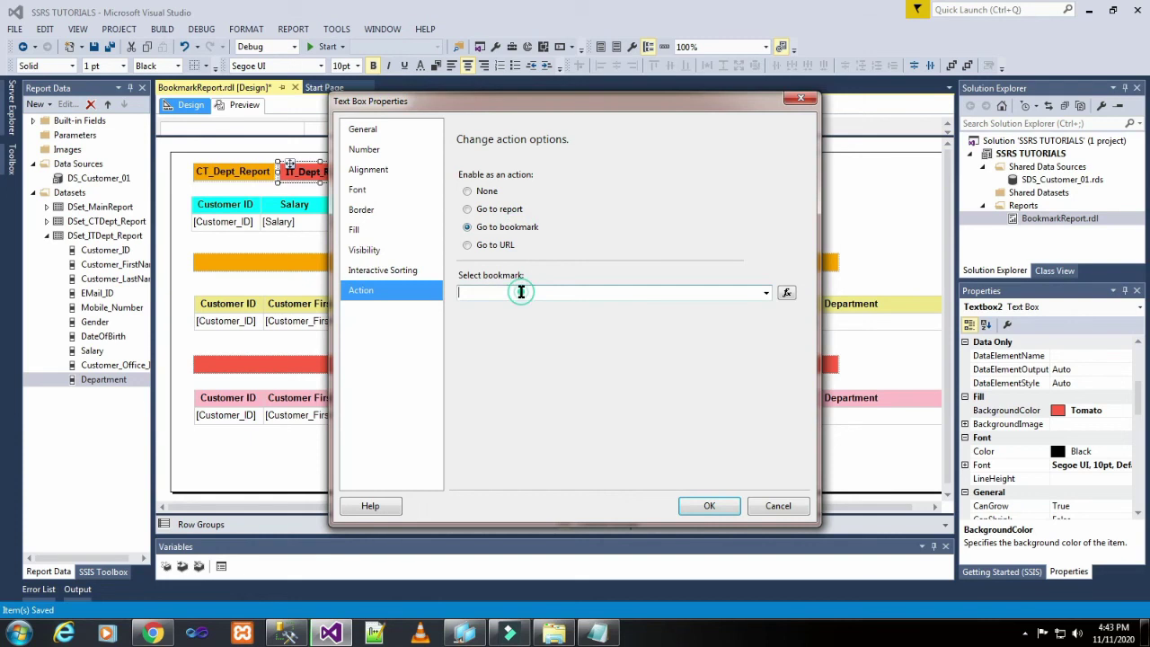
{"action": "left_click", "coordinate": [521, 292]}
{"action": "key", "text": "ctrl+v"}
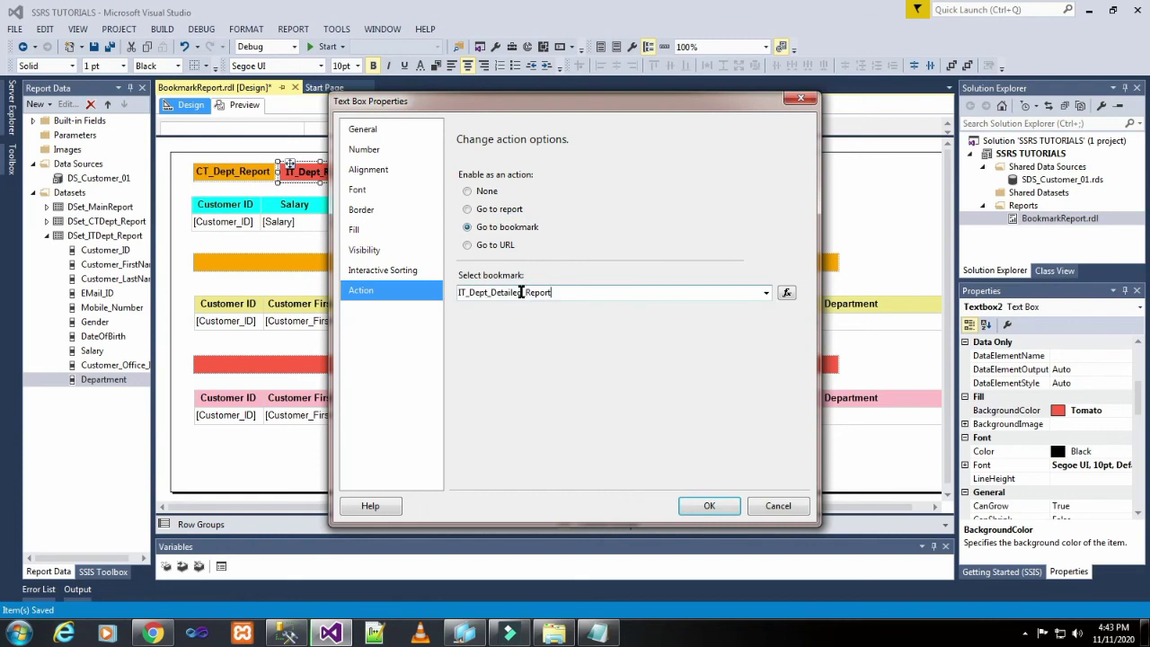
{"action": "left_click", "coordinate": [709, 506]}
{"action": "left_click", "coordinate": [566, 191]}
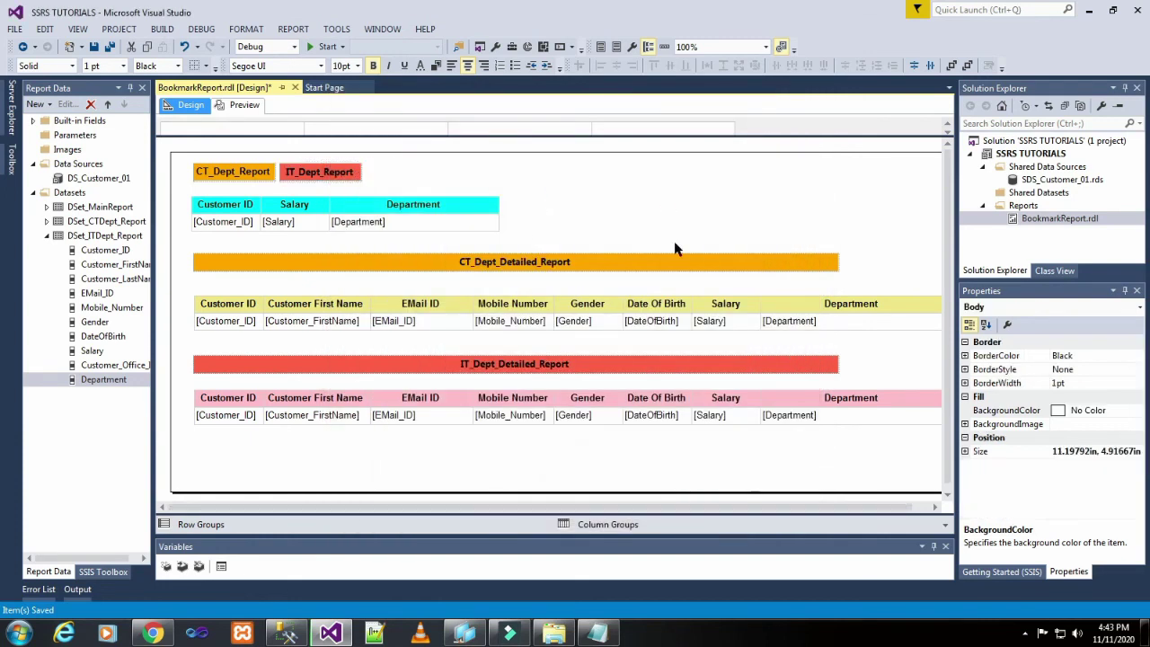
Save the report and test the CT_Dept_Report link in the preview, returning to the first page
{"action": "left_click", "coordinate": [93, 46]}
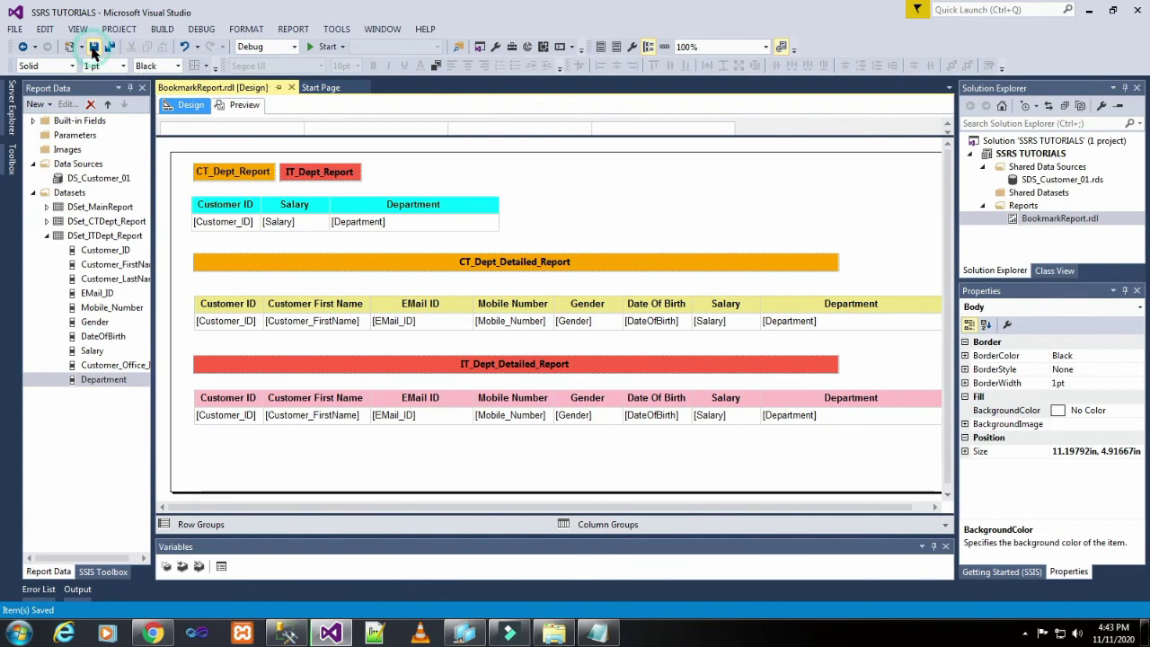
{"action": "left_click", "coordinate": [249, 106]}
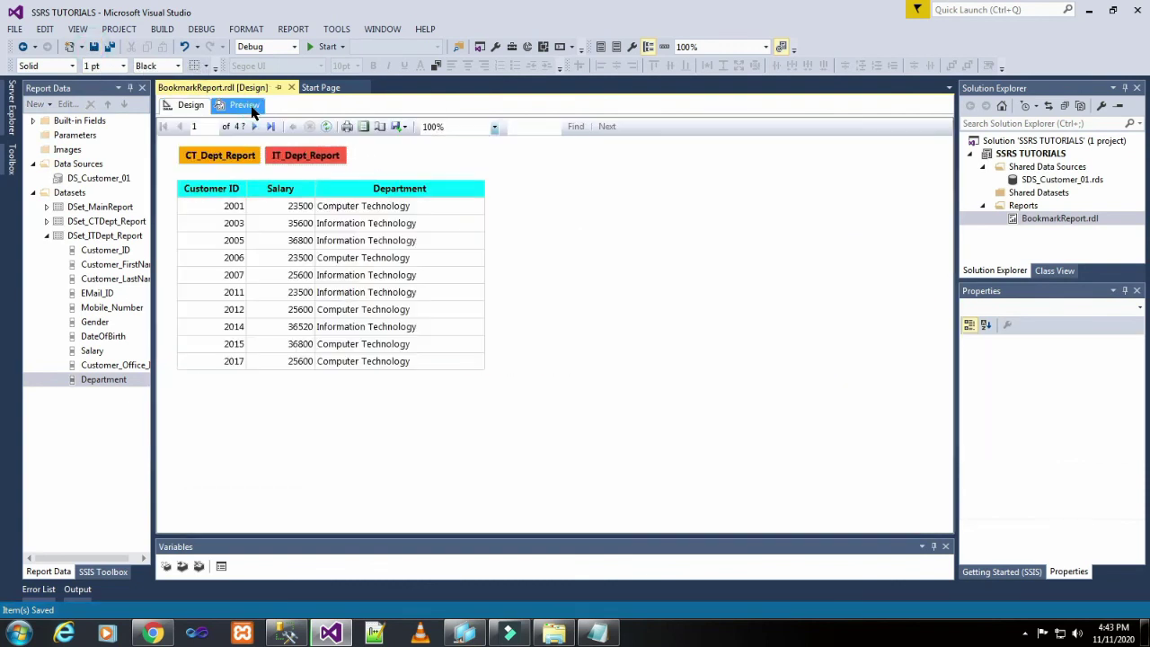
{"action": "left_click", "coordinate": [241, 158]}
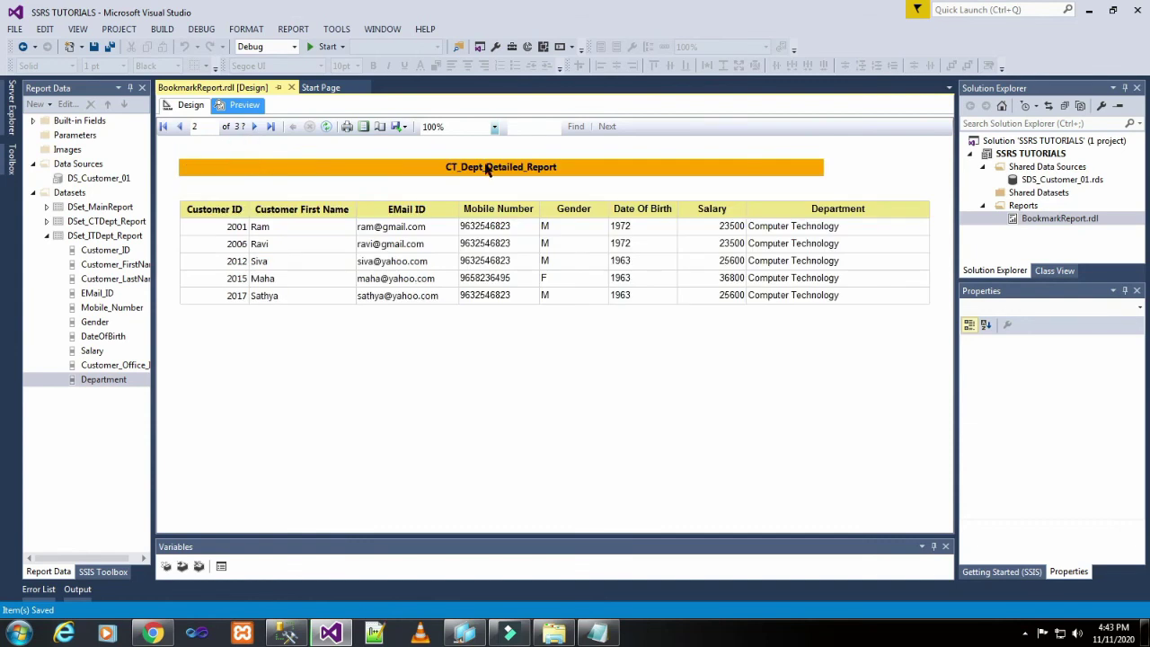
{"action": "left_click", "coordinate": [173, 126]}
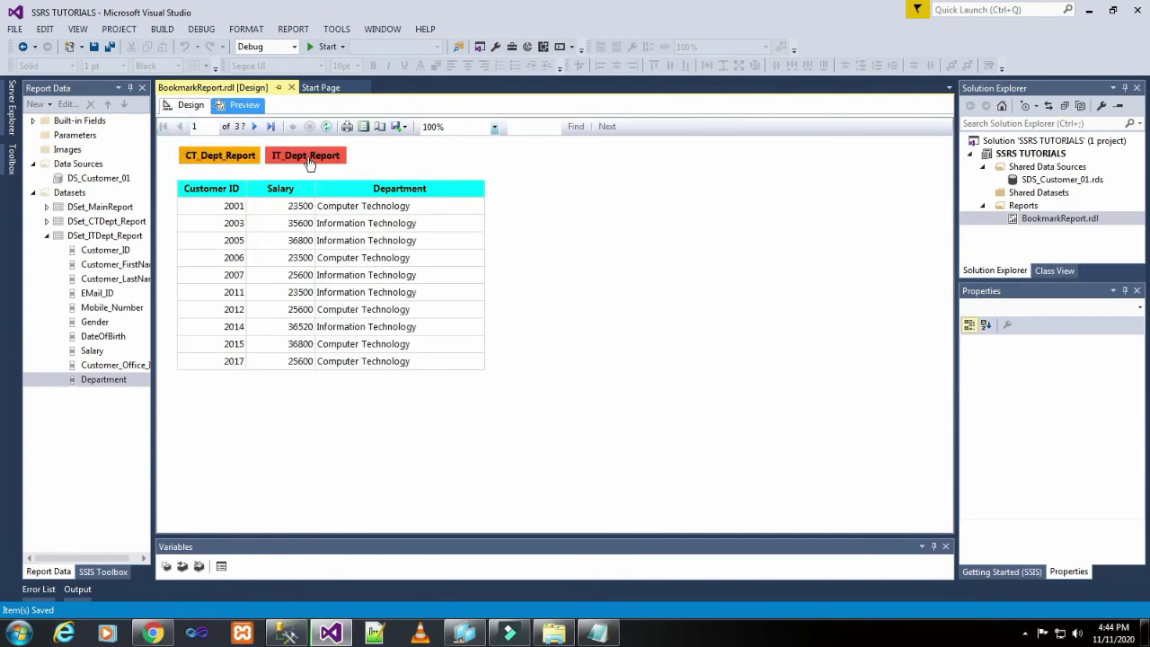
Test the IT_Dept_Report link in the preview, then return to the report design and save
{"action": "left_click", "coordinate": [308, 158]}
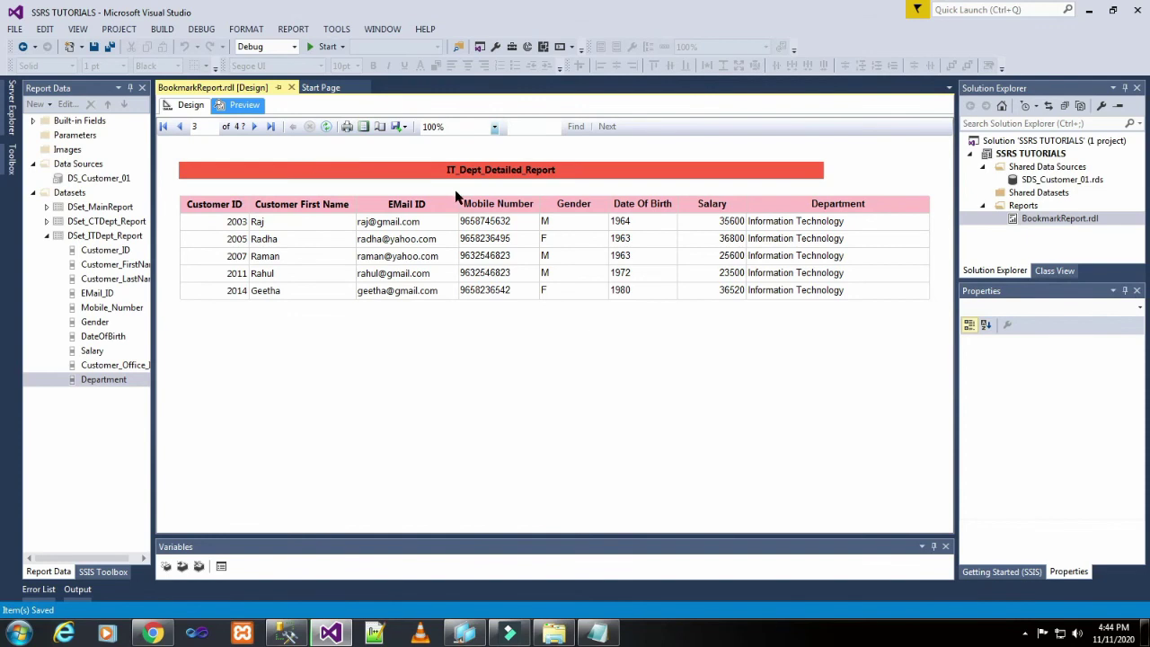
{"action": "left_click", "coordinate": [179, 127]}
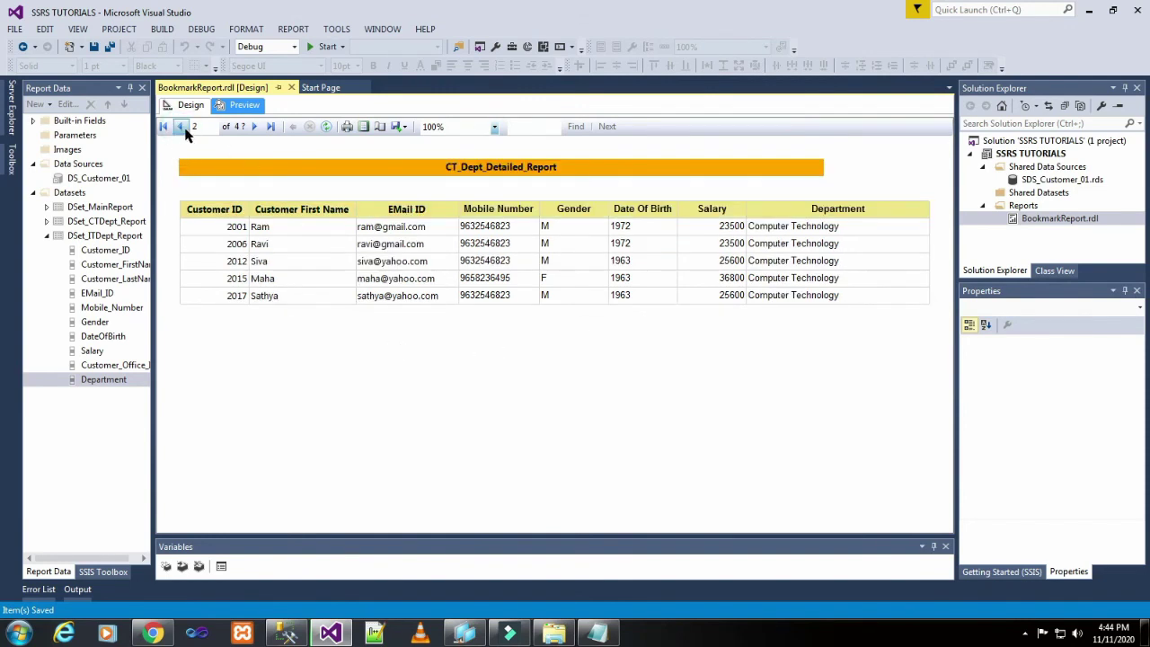
{"action": "left_click", "coordinate": [179, 126]}
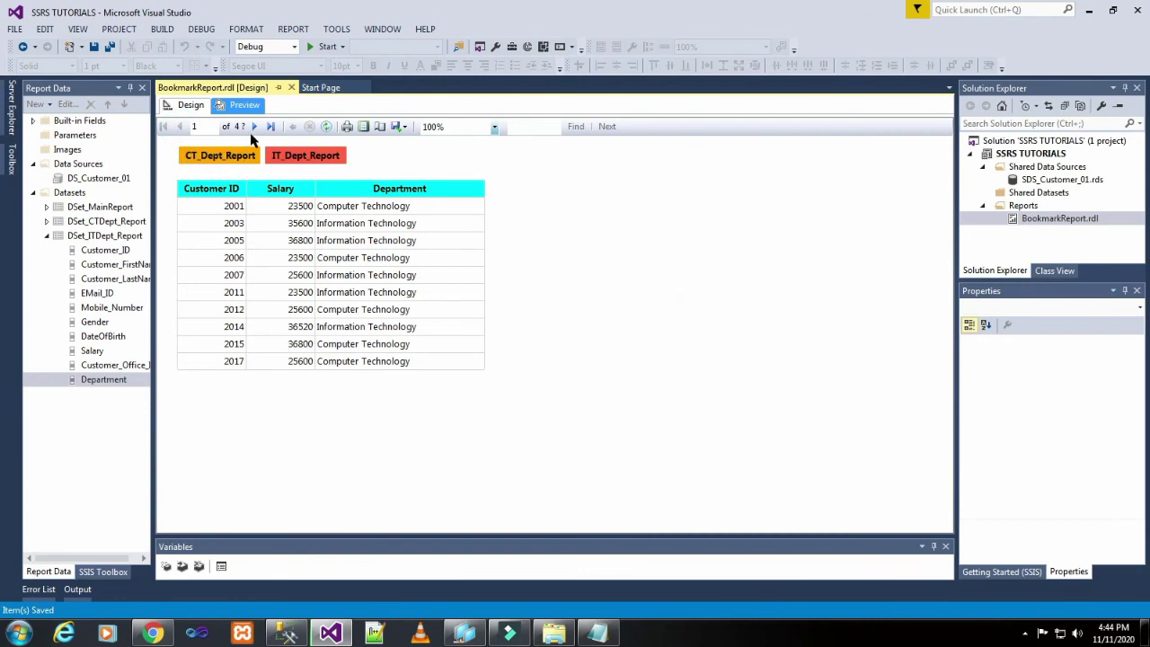
{"action": "left_click", "coordinate": [189, 105]}
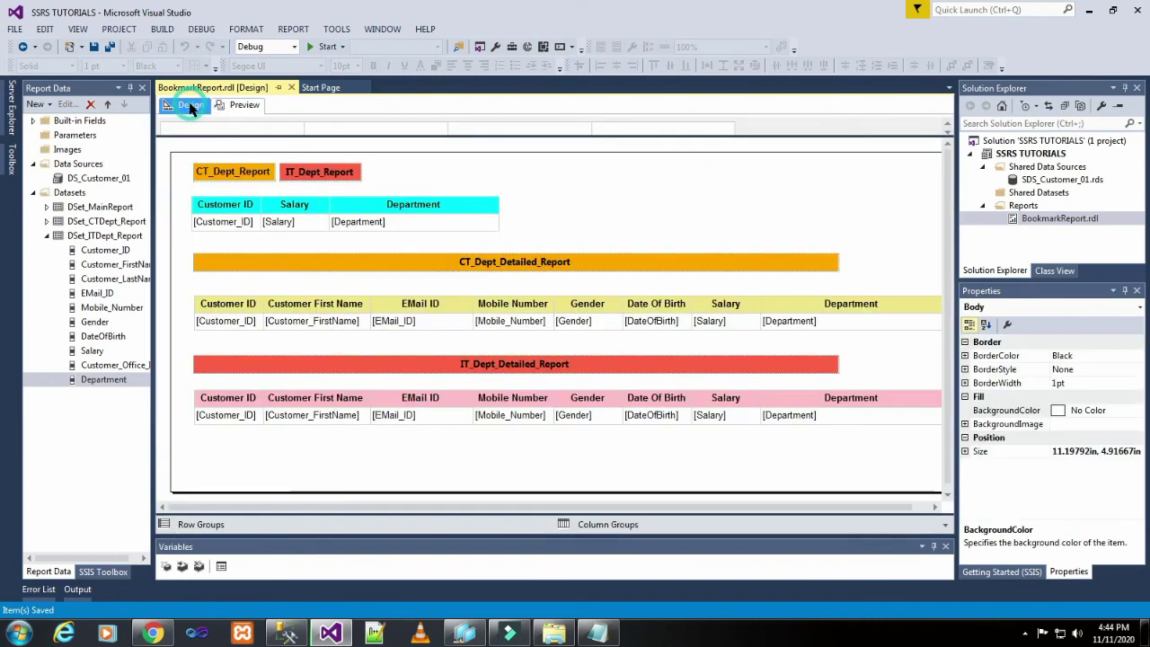
{"action": "left_click", "coordinate": [92, 47]}
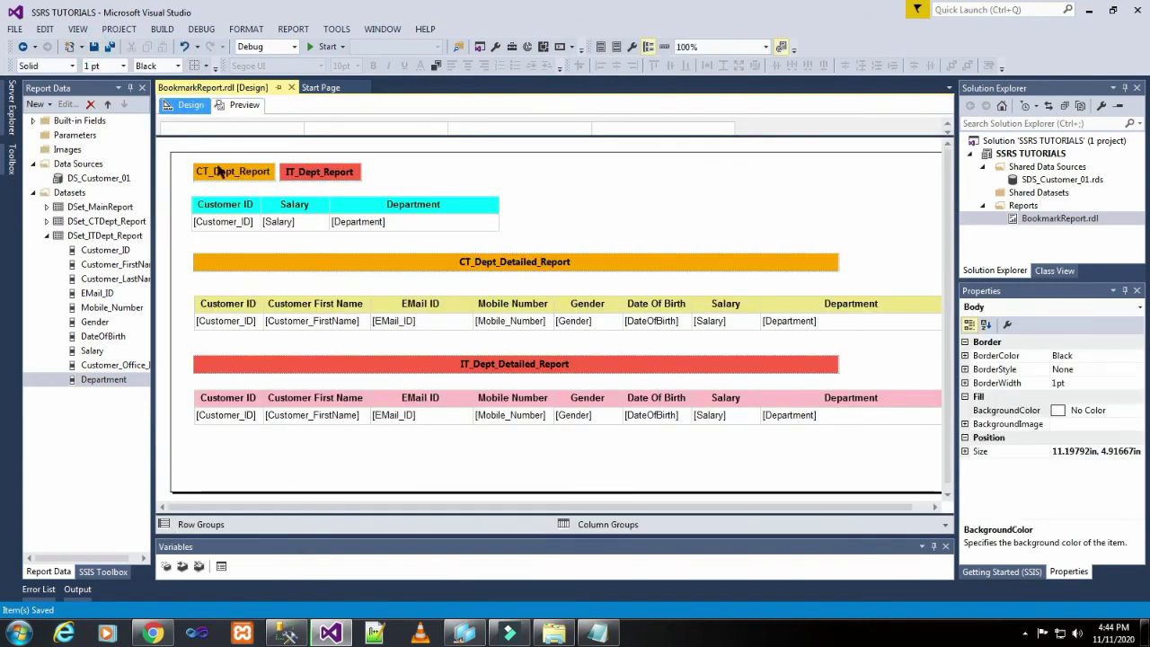
Add the Back PNG image from the Desktop to the report's embedded images, with the file filter set to All files
{"action": "left_click", "coordinate": [60, 150]}
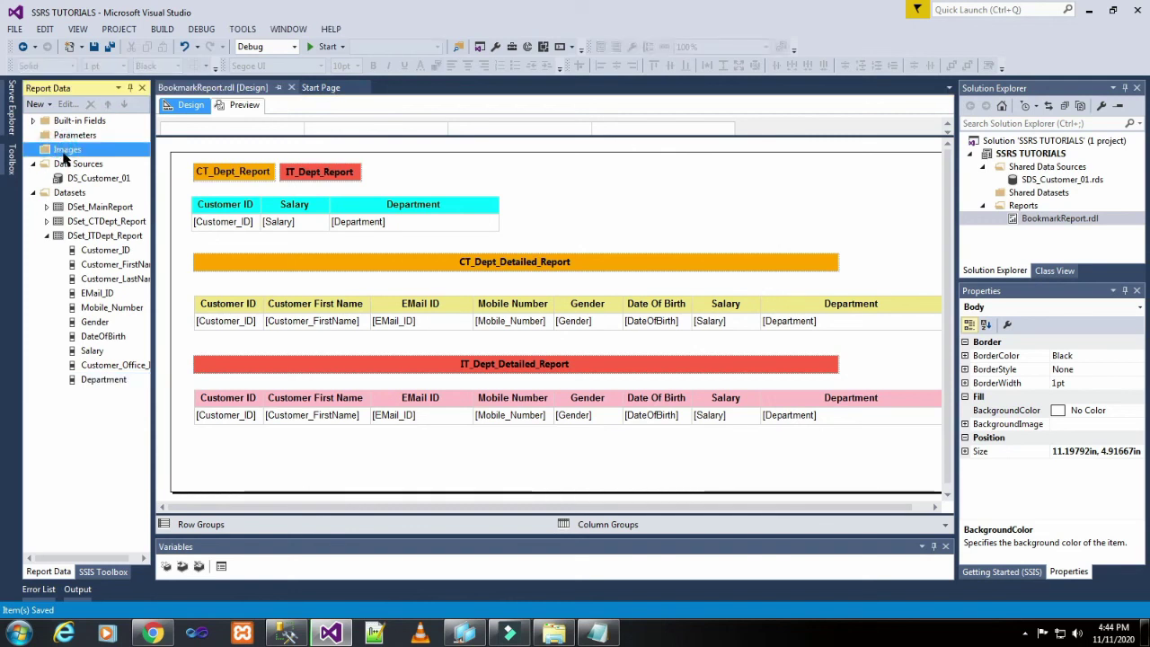
{"action": "right_click", "coordinate": [64, 158]}
{"action": "left_click", "coordinate": [79, 162]}
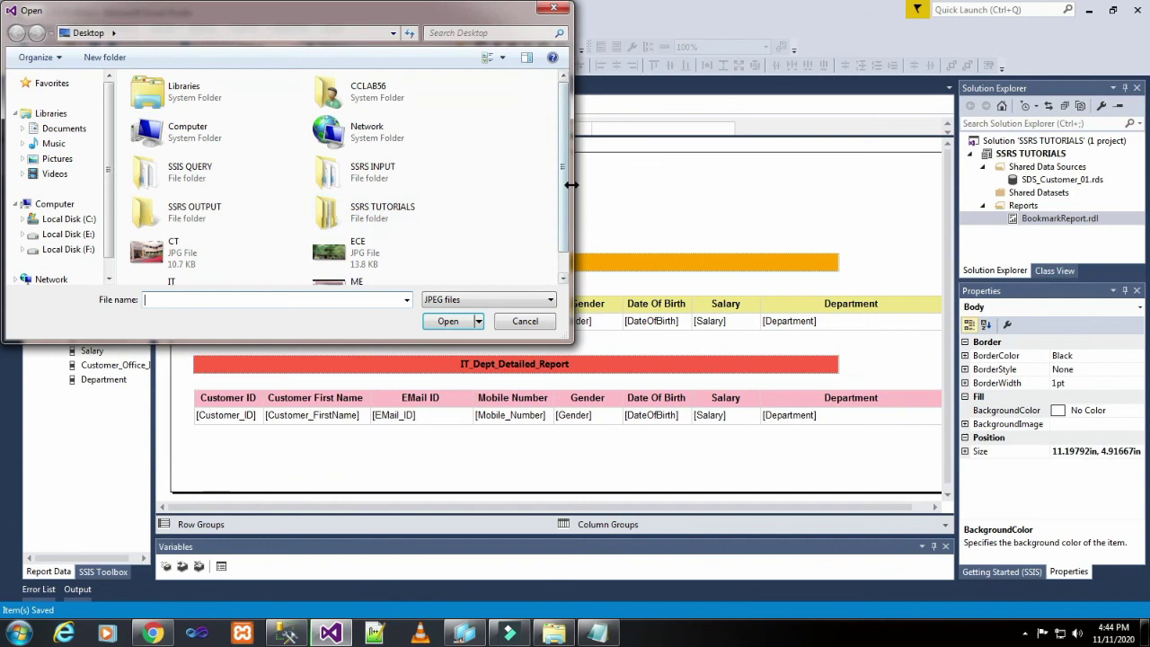
{"action": "left_click", "coordinate": [539, 300]}
{"action": "left_click", "coordinate": [512, 357]}
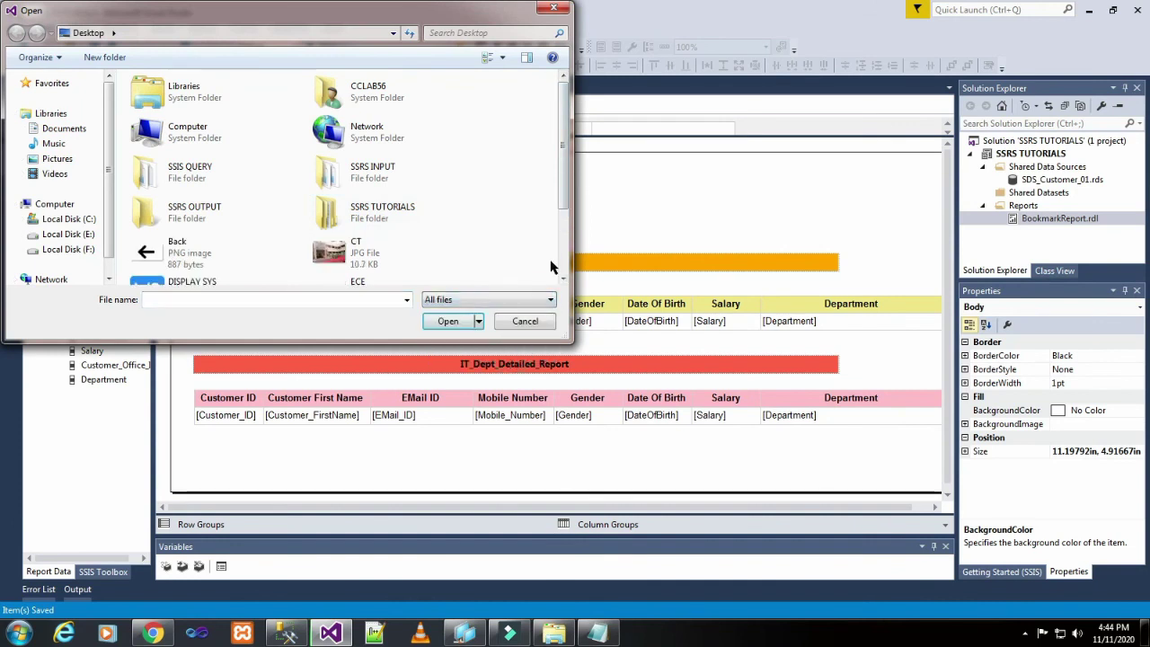
{"action": "left_click_drag", "start_coordinate": [561, 180], "coordinate": [557, 238]}
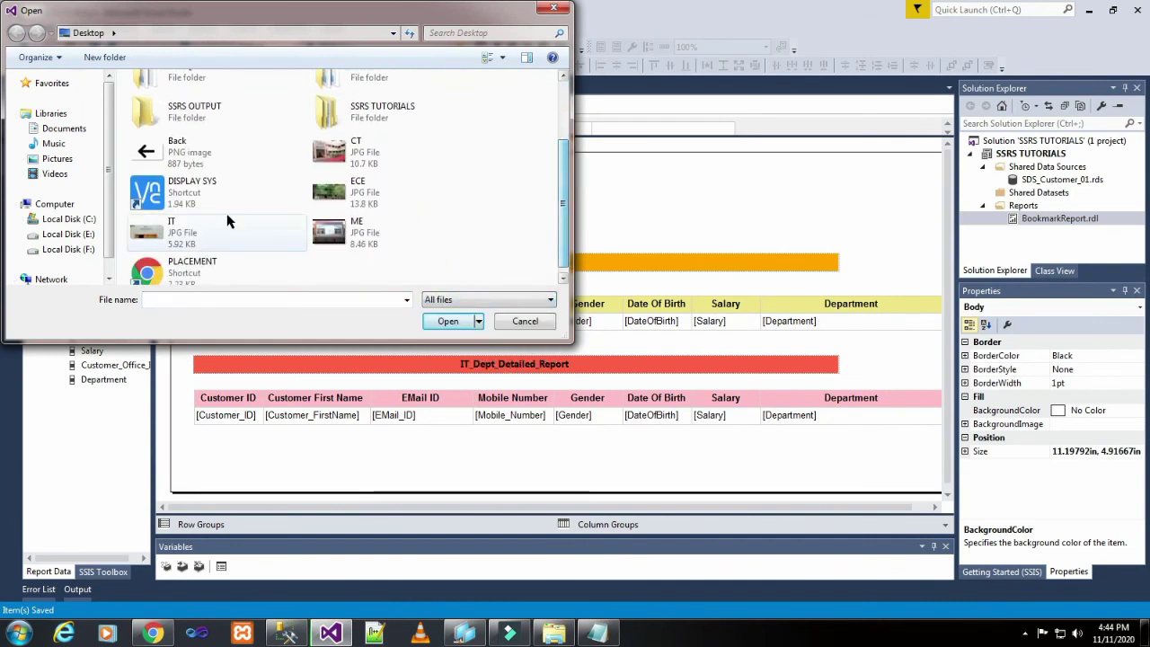
{"action": "left_click", "coordinate": [205, 155]}
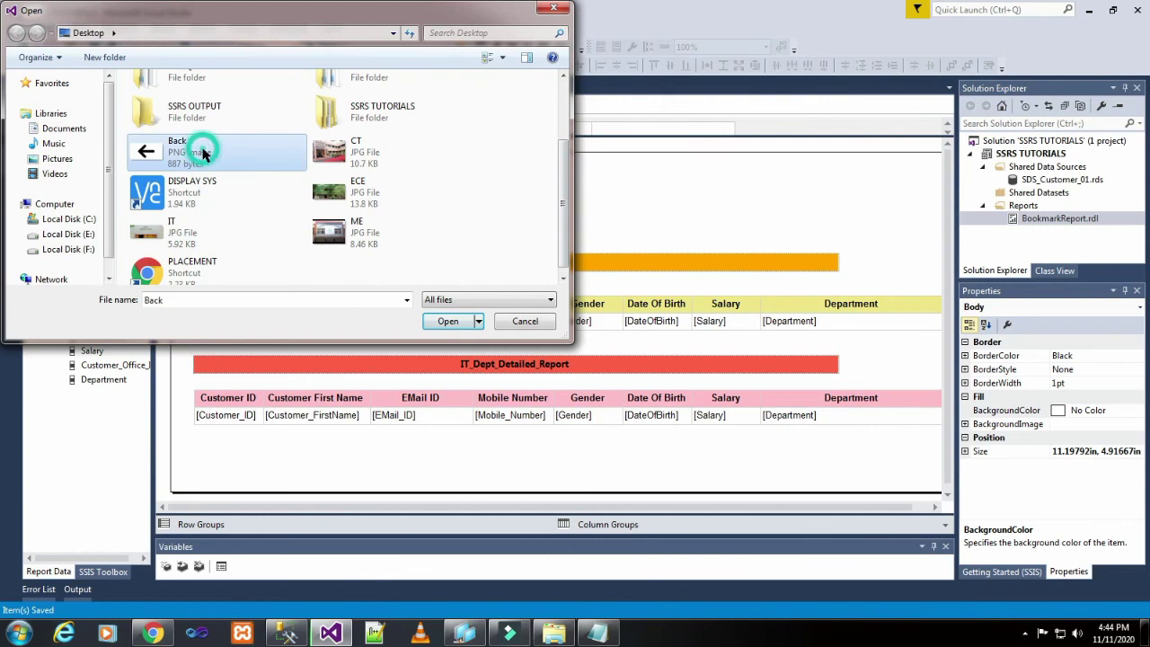
{"action": "left_click", "coordinate": [447, 323]}
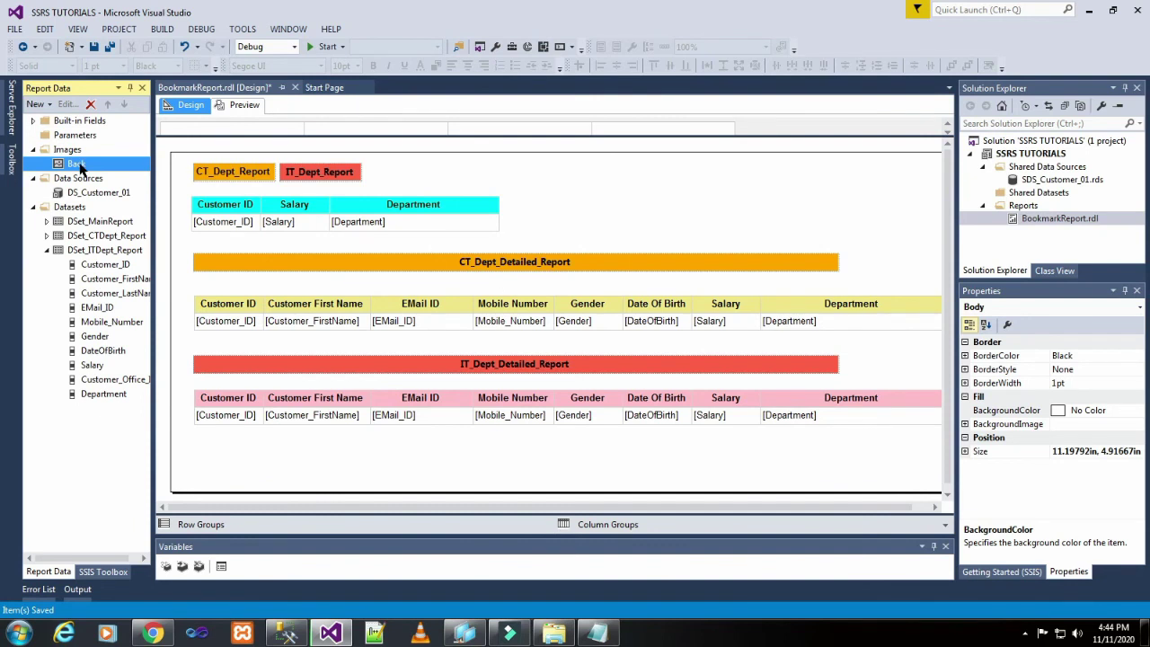
Insert an image into the report body beside the CT_Dept_Detailed_Report section, using the embedded Back image as its source
{"action": "right_click", "coordinate": [180, 274]}
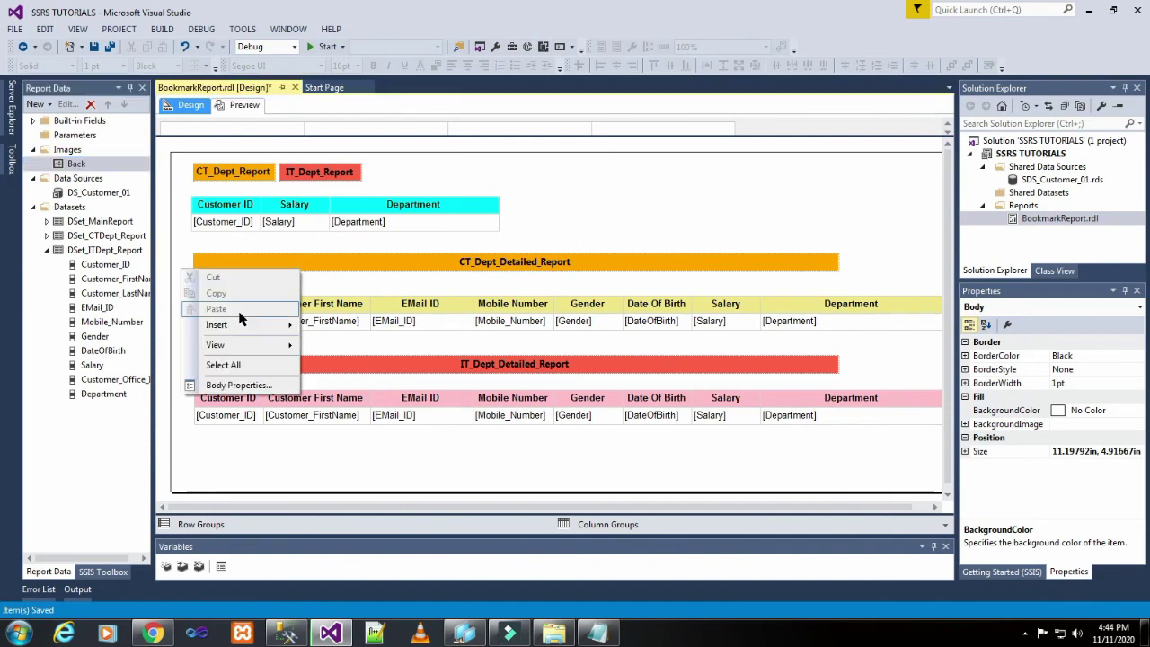
{"action": "mouse_move", "coordinate": [241, 325]}
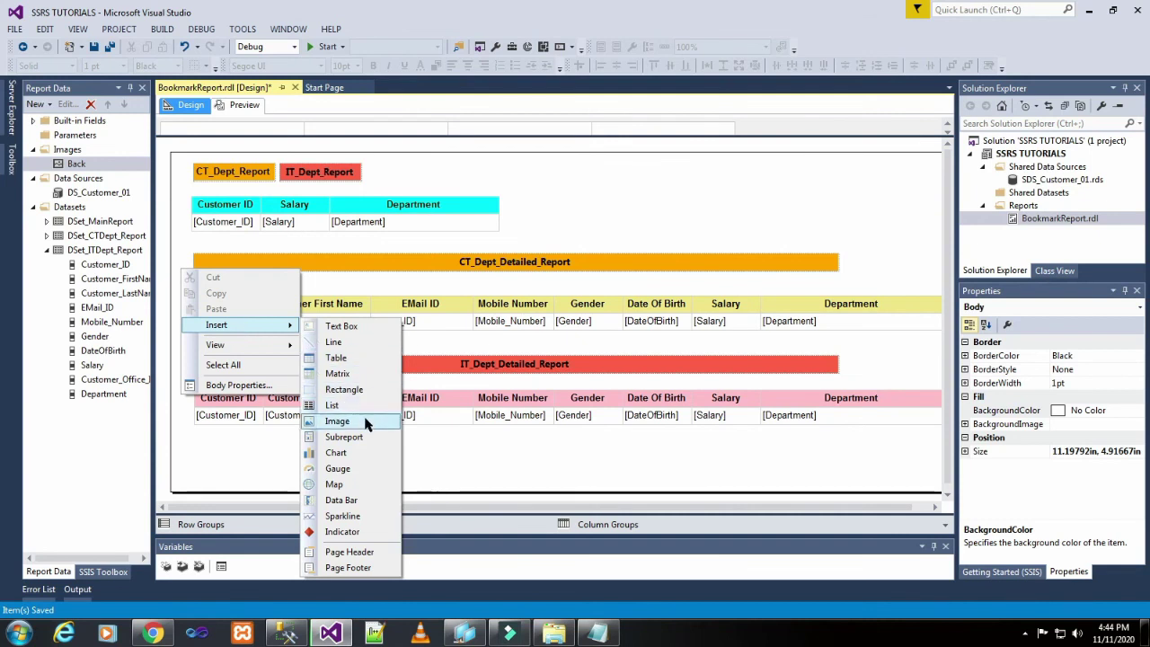
{"action": "left_click", "coordinate": [337, 420]}
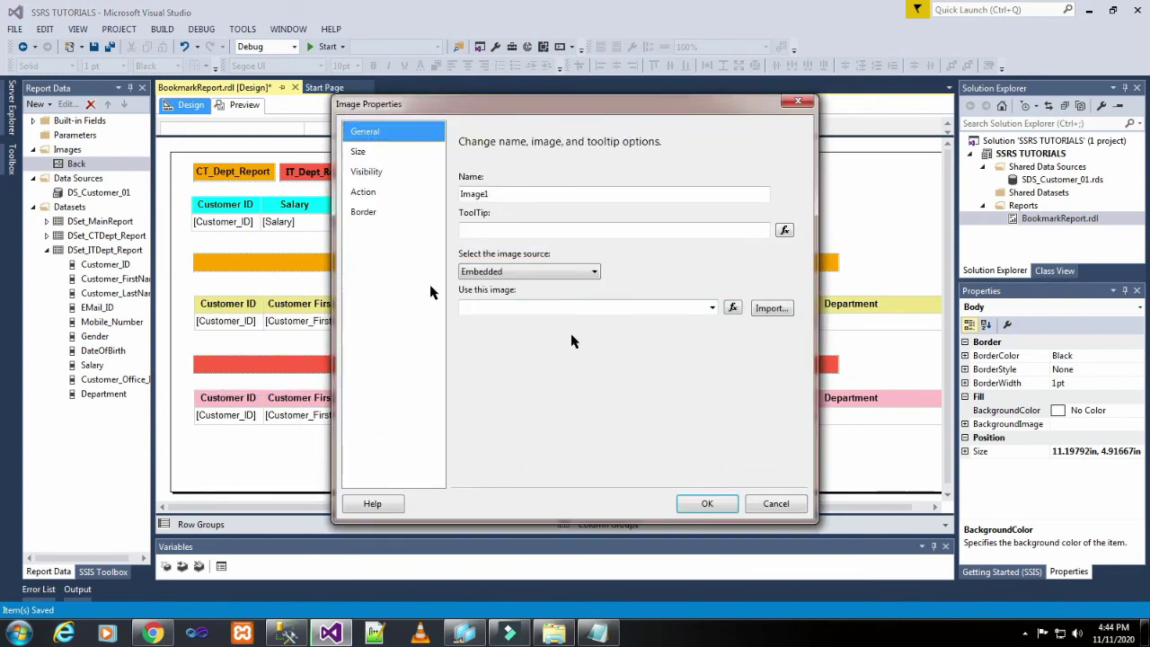
{"action": "left_click", "coordinate": [712, 308]}
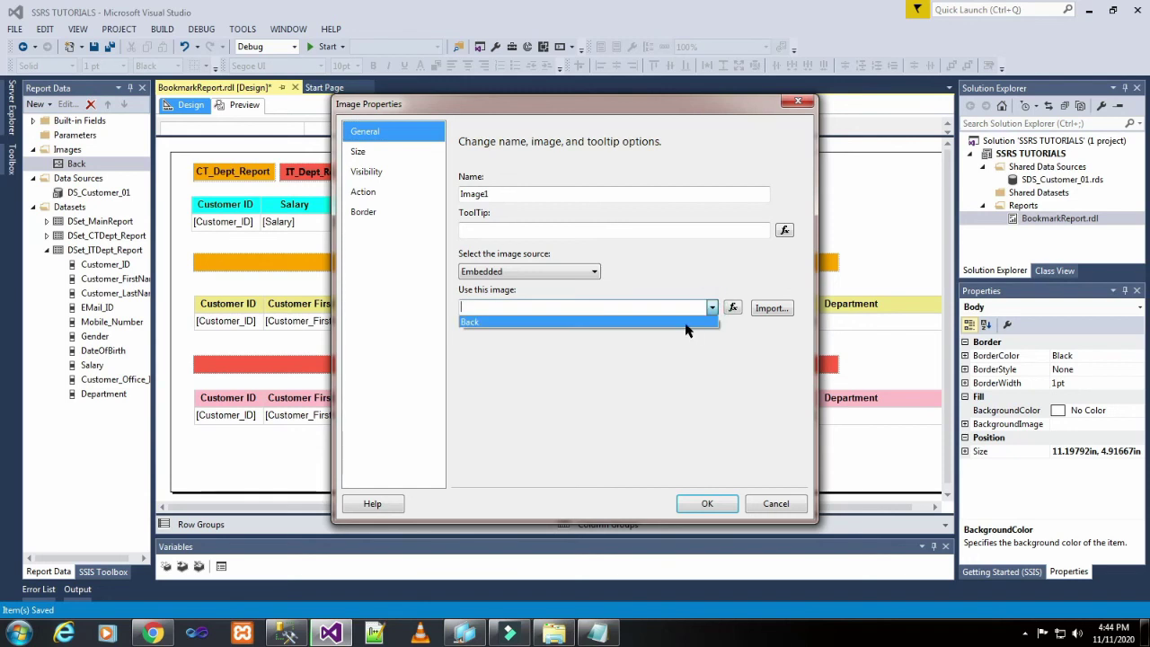
{"action": "left_click", "coordinate": [683, 323]}
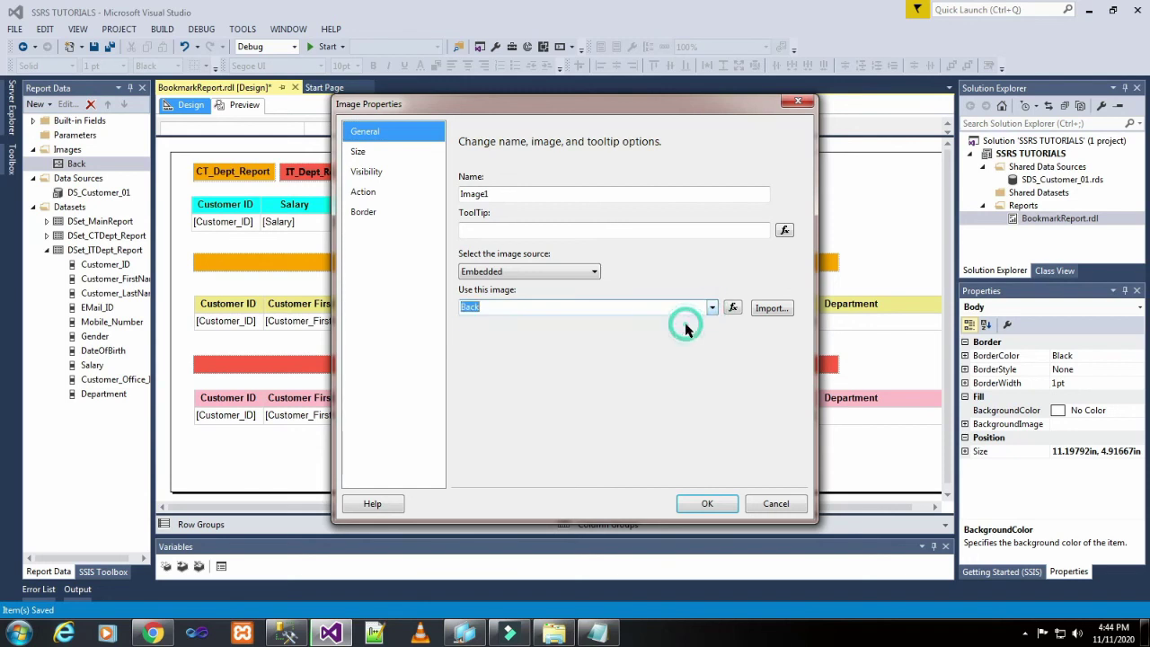
{"action": "left_click", "coordinate": [707, 504]}
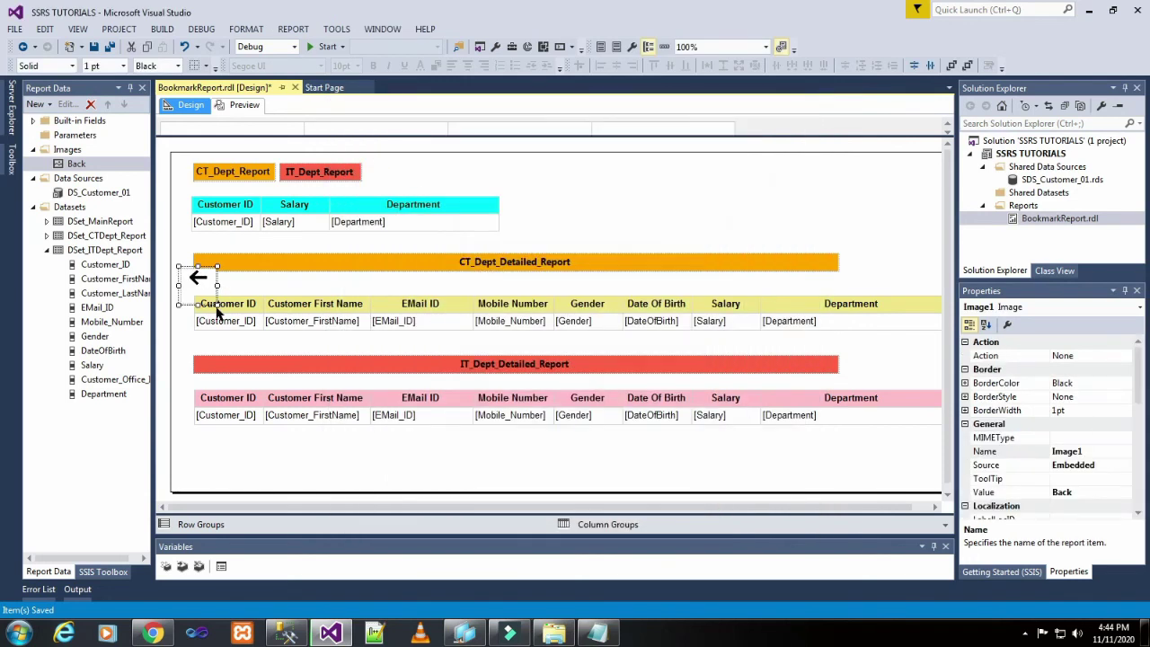
Shrink the Back image and place it just under the left end of the CT_Dept_Detailed_Report heading, clear of the table
{"action": "left_click_drag", "start_coordinate": [199, 306], "coordinate": [199, 271]}
{"action": "key", "text": "ctrl+z"}
{"action": "left_click_drag", "start_coordinate": [194, 284], "coordinate": [184, 286]}
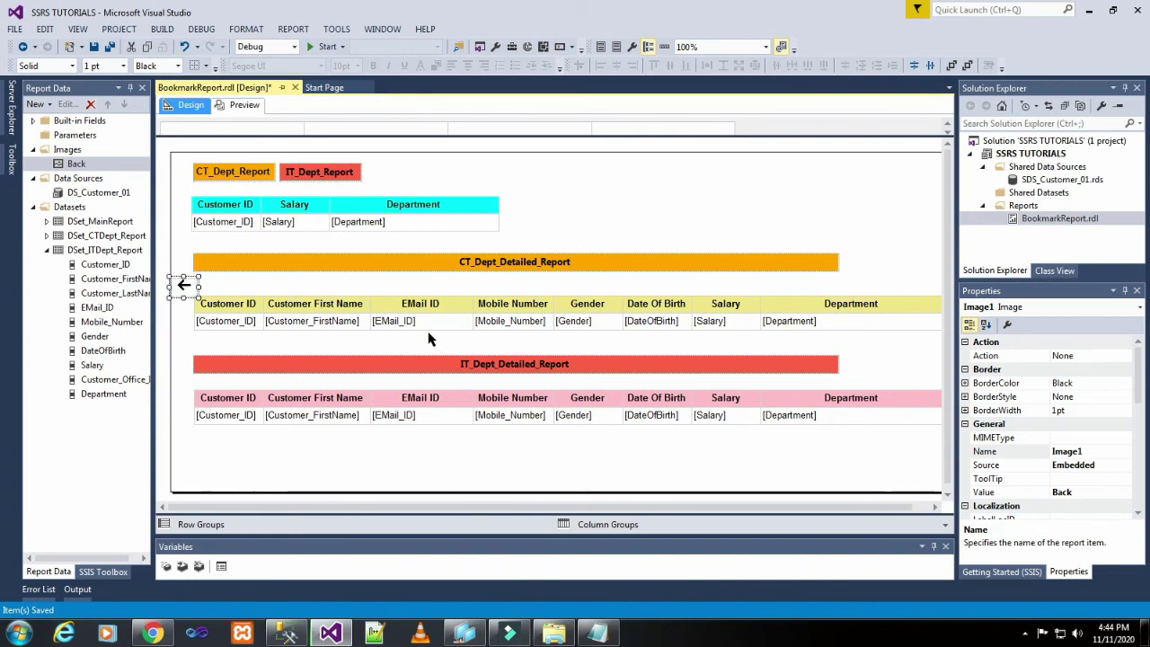
Duplicate the Back image and place the copy under the left end of the IT_Dept_Detailed_Report heading
{"action": "key", "text": "ctrl+c"}
{"action": "key", "text": "ctrl+v"}
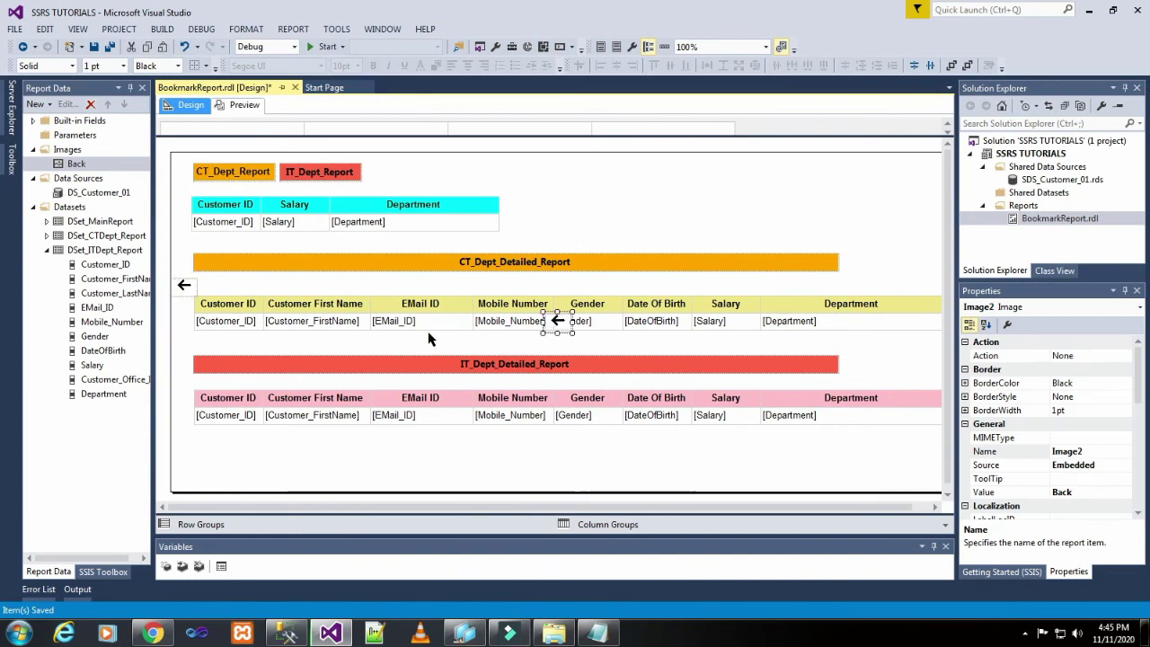
{"action": "left_click_drag", "start_coordinate": [557, 323], "coordinate": [186, 385]}
{"action": "left_click", "coordinate": [294, 449]}
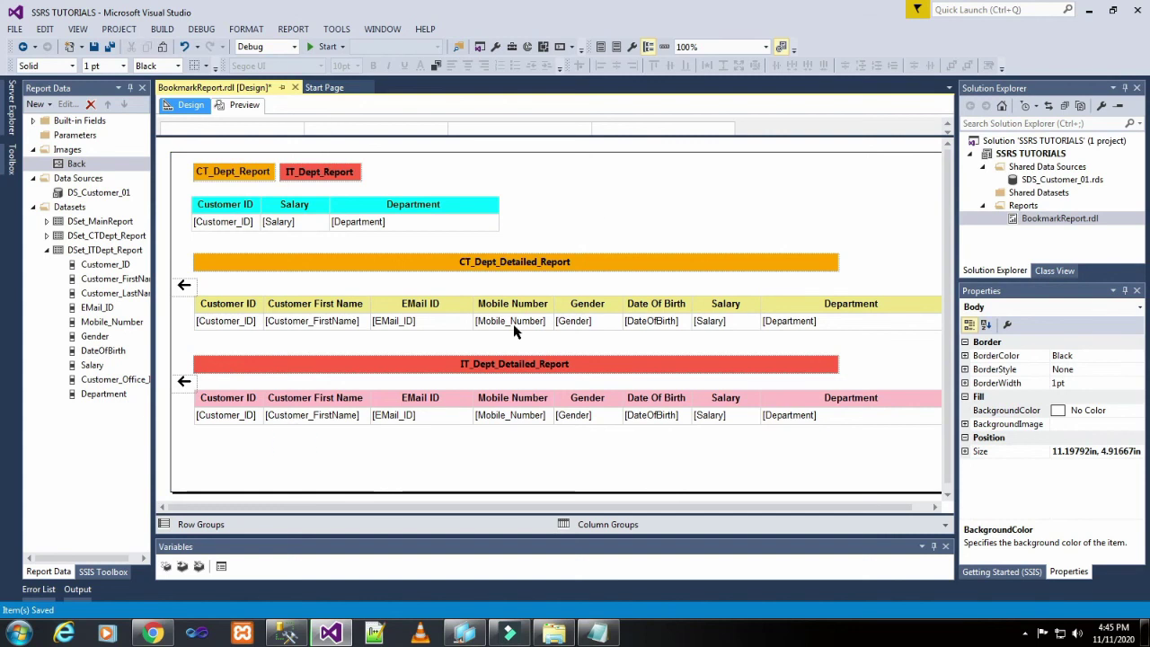
{"action": "left_click", "coordinate": [184, 288]}
{"action": "right_click", "coordinate": [184, 288]}
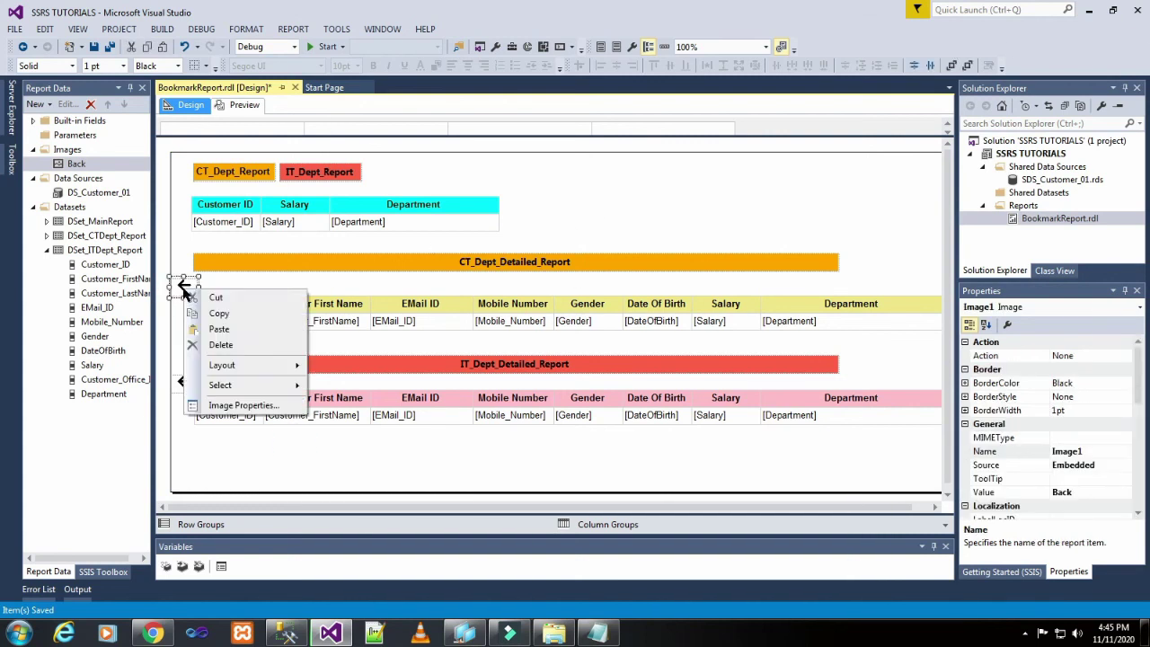
{"action": "left_click", "coordinate": [238, 406]}
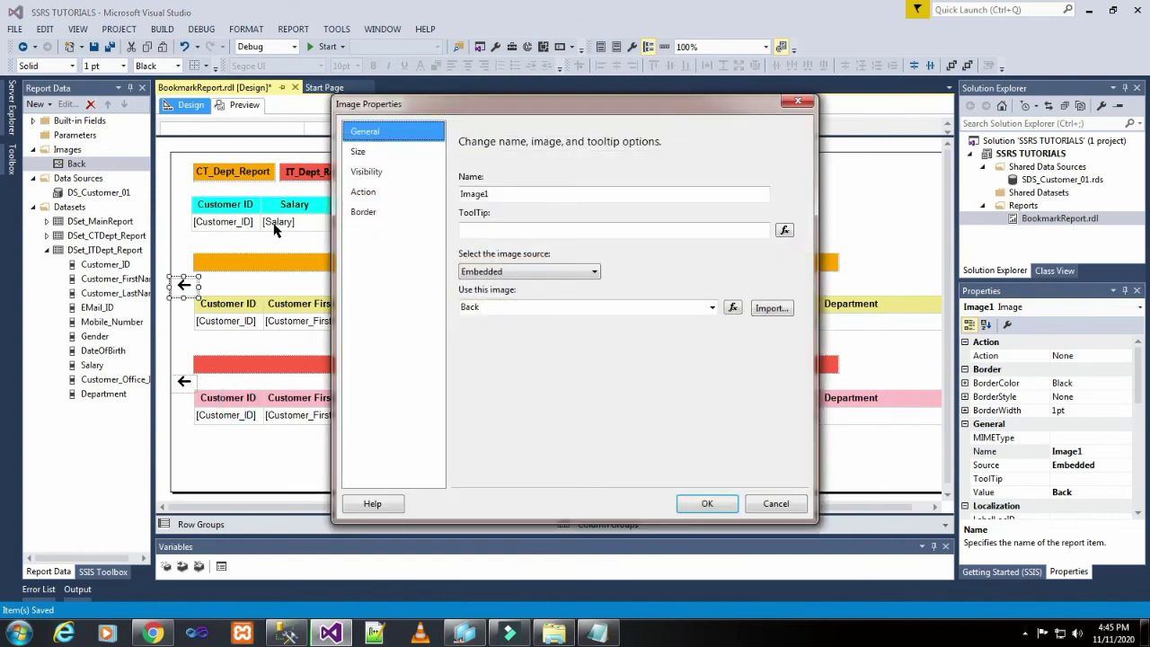
{"action": "left_click", "coordinate": [363, 195]}
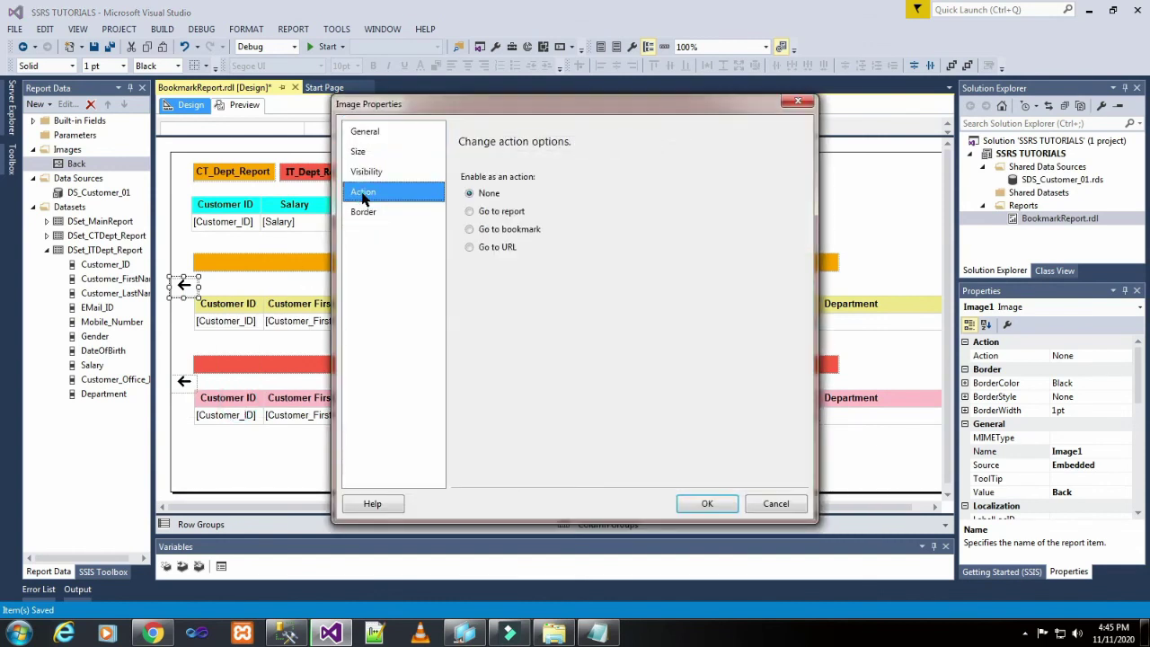
{"action": "left_click", "coordinate": [497, 235]}
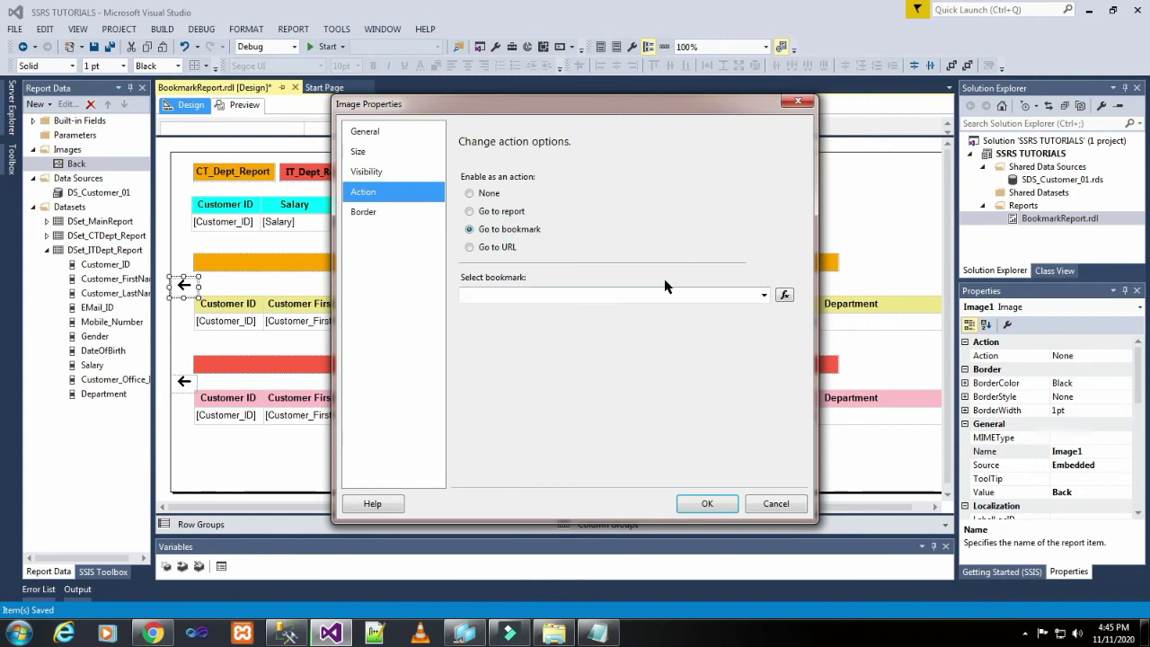
{"action": "left_click", "coordinate": [729, 296]}
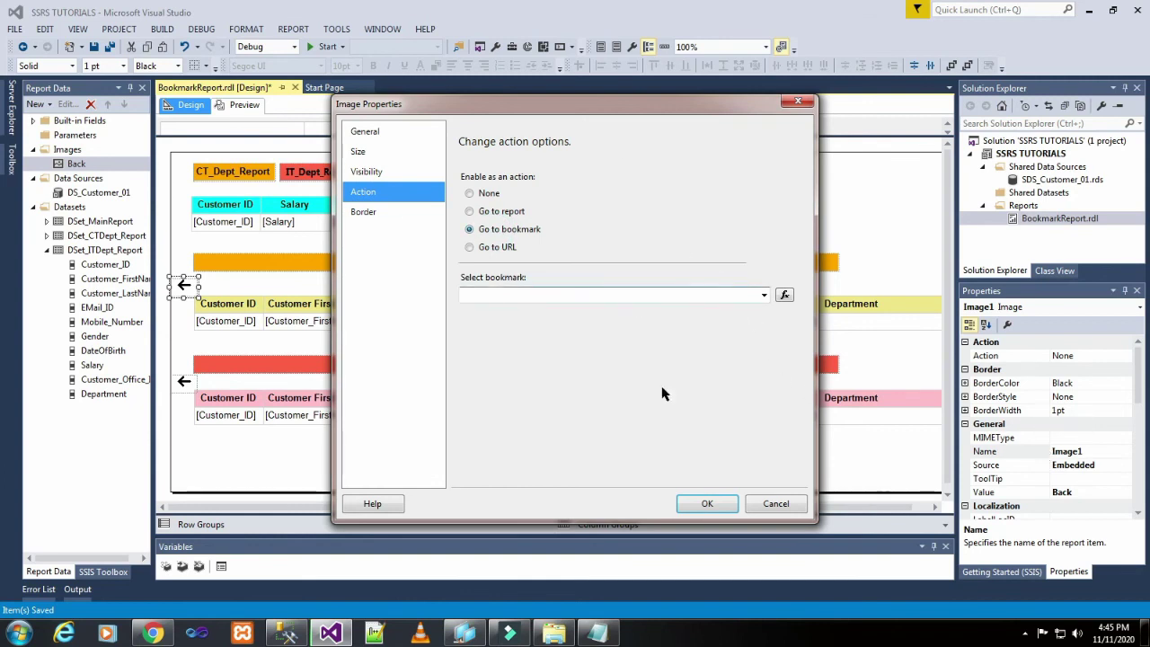
{"action": "left_click", "coordinate": [781, 506]}
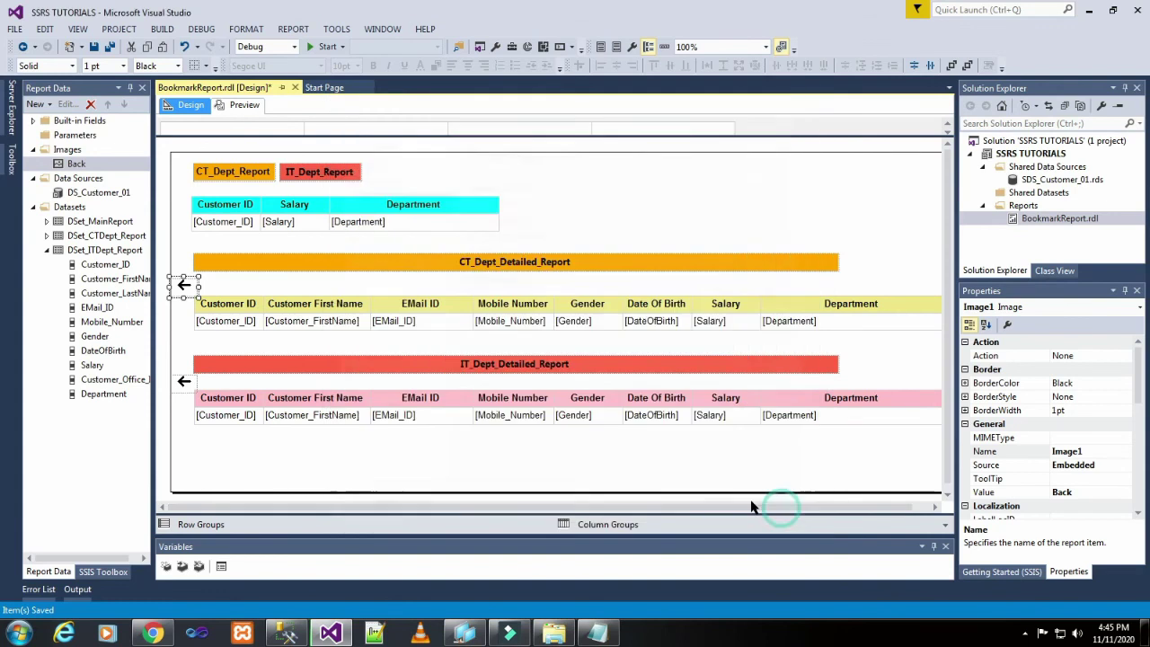
Copy the Main_Page bookmark value from the CT_Dept_Report text box's properties
{"action": "left_click", "coordinate": [263, 172]}
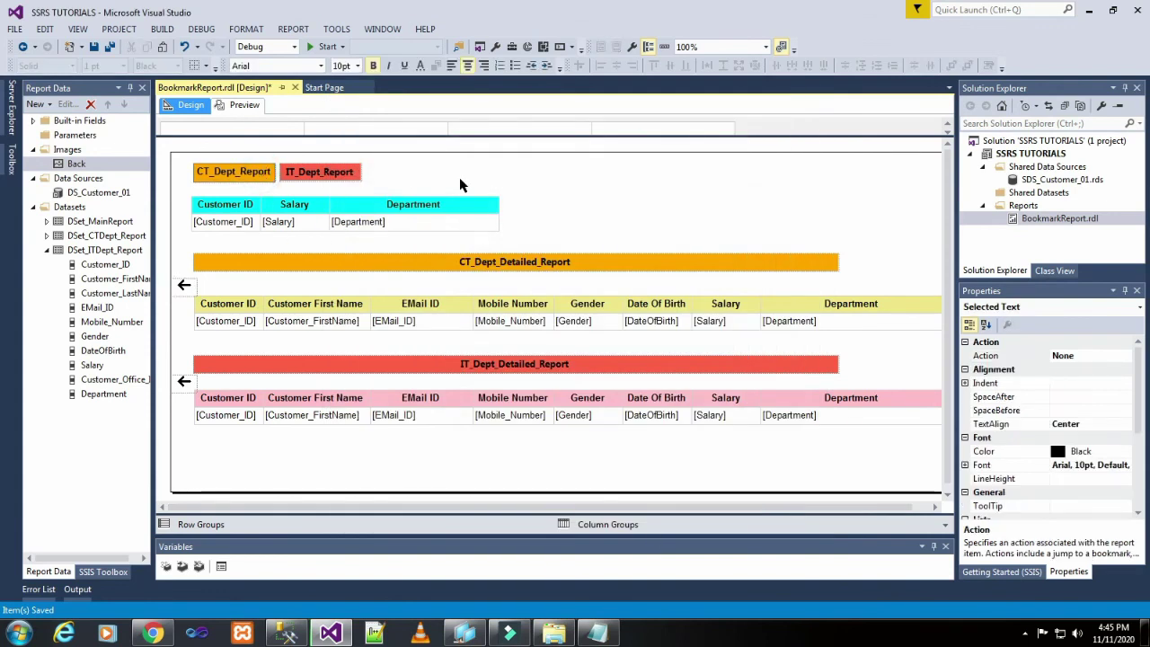
{"action": "left_click", "coordinate": [459, 177]}
{"action": "left_click", "coordinate": [257, 175]}
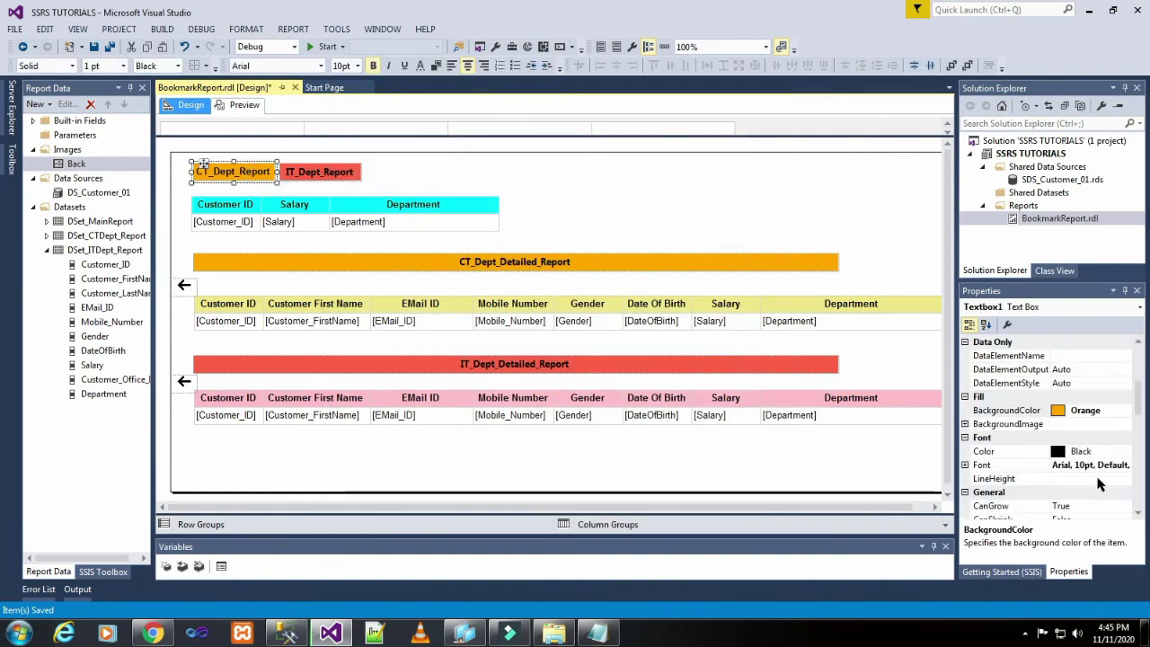
{"action": "scroll", "coordinate": [1076, 411], "scroll_direction": "down", "scroll_amount": 2}
{"action": "scroll", "coordinate": [1077, 412], "scroll_direction": "down", "scroll_amount": 5}
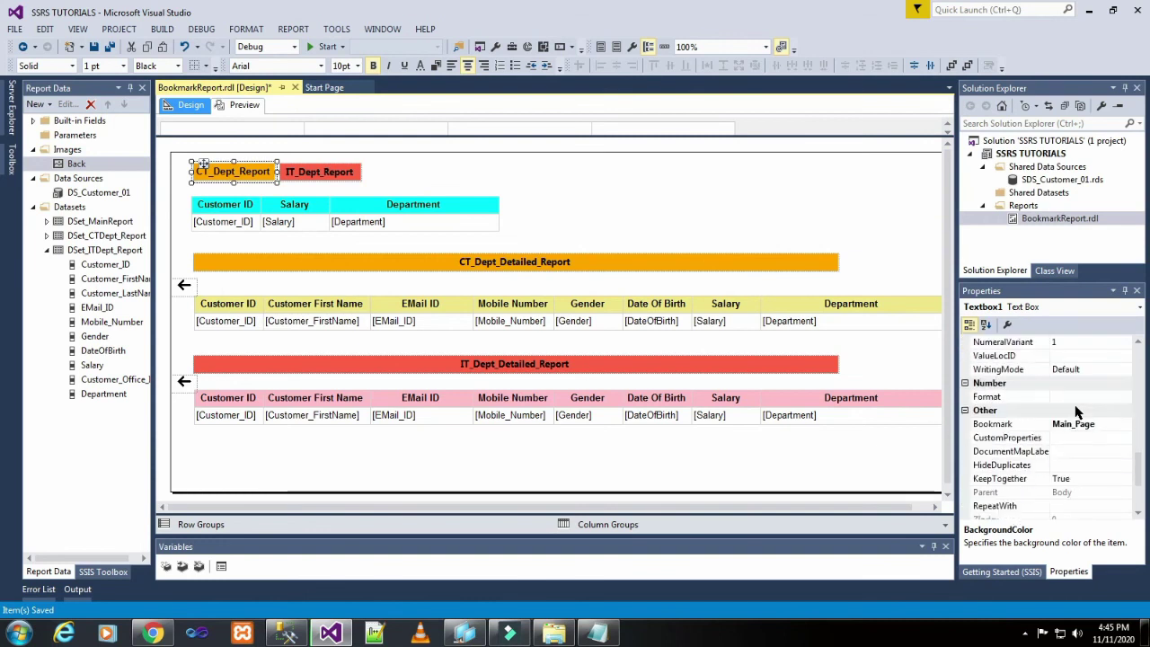
{"action": "left_click", "coordinate": [1099, 427]}
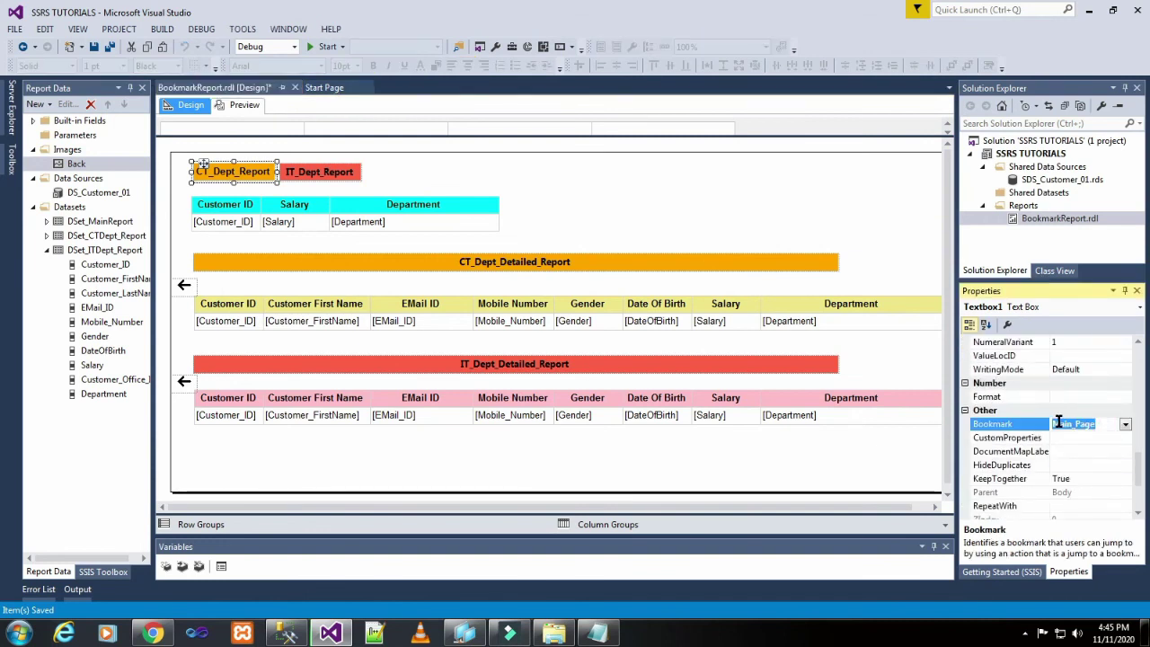
{"action": "left_click", "coordinate": [672, 476]}
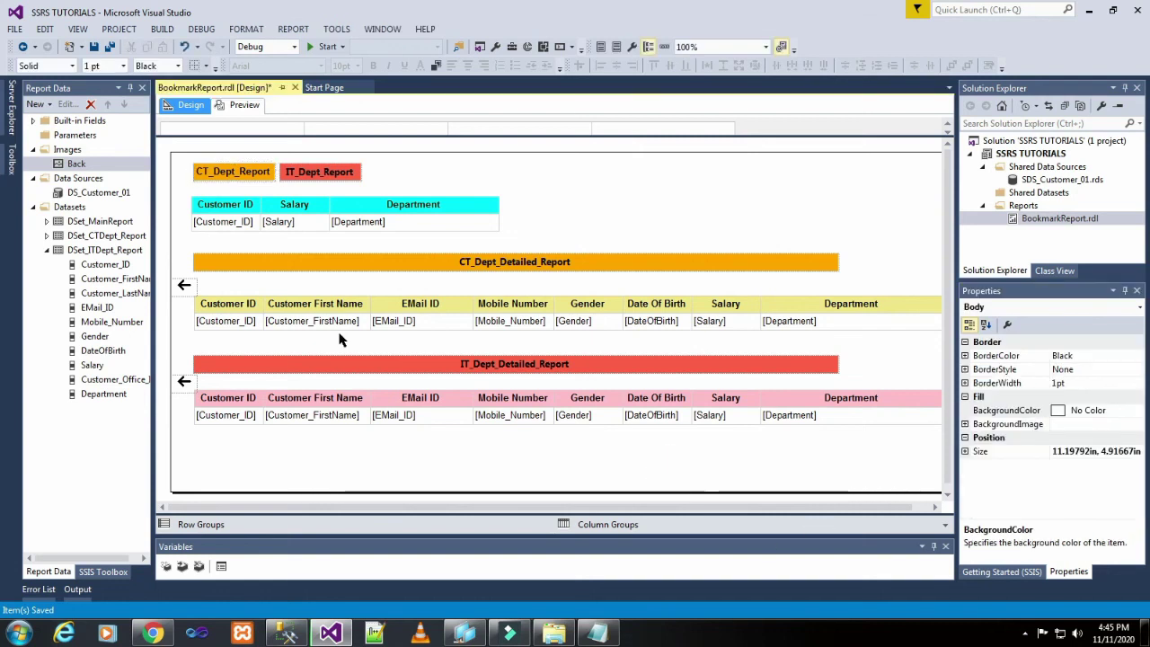
Set the action of the CT section's Back image to Go to bookmark, using the copied Main_Page as the bookmark
{"action": "left_click", "coordinate": [184, 287]}
{"action": "right_click", "coordinate": [186, 291]}
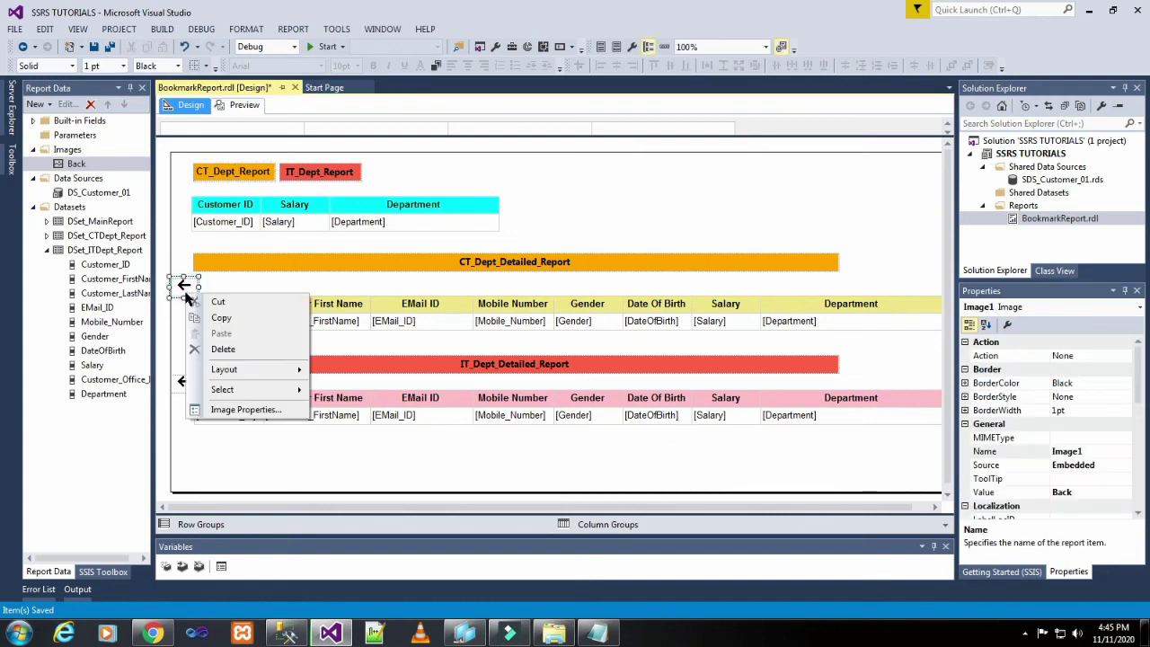
{"action": "left_click", "coordinate": [244, 410]}
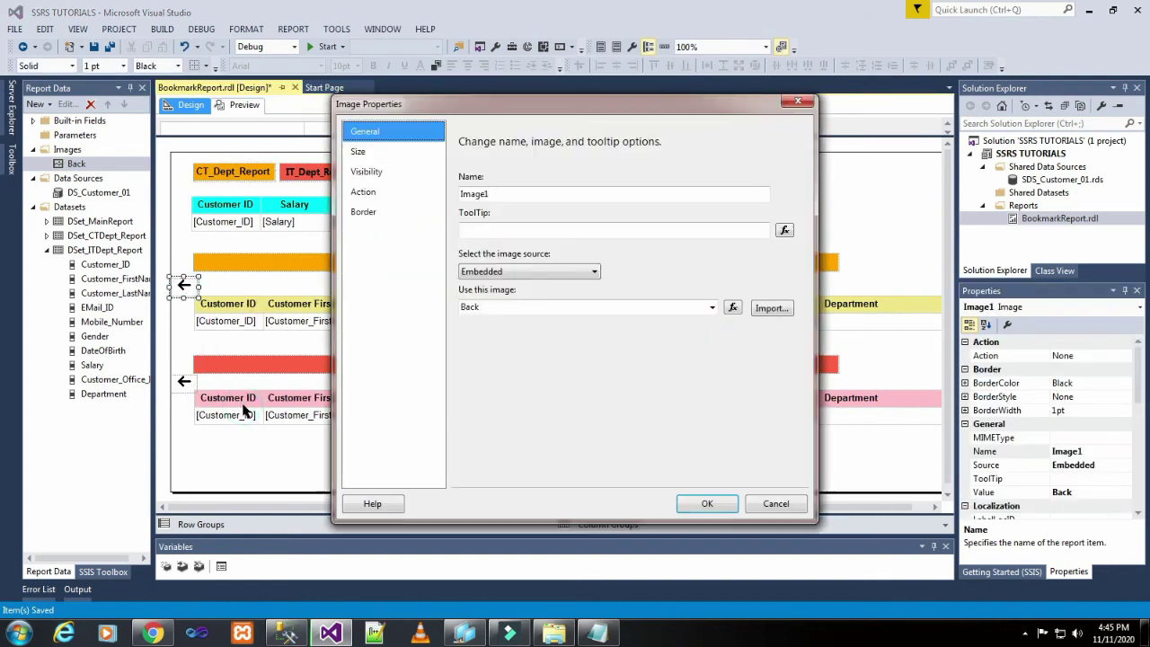
{"action": "left_click", "coordinate": [364, 194]}
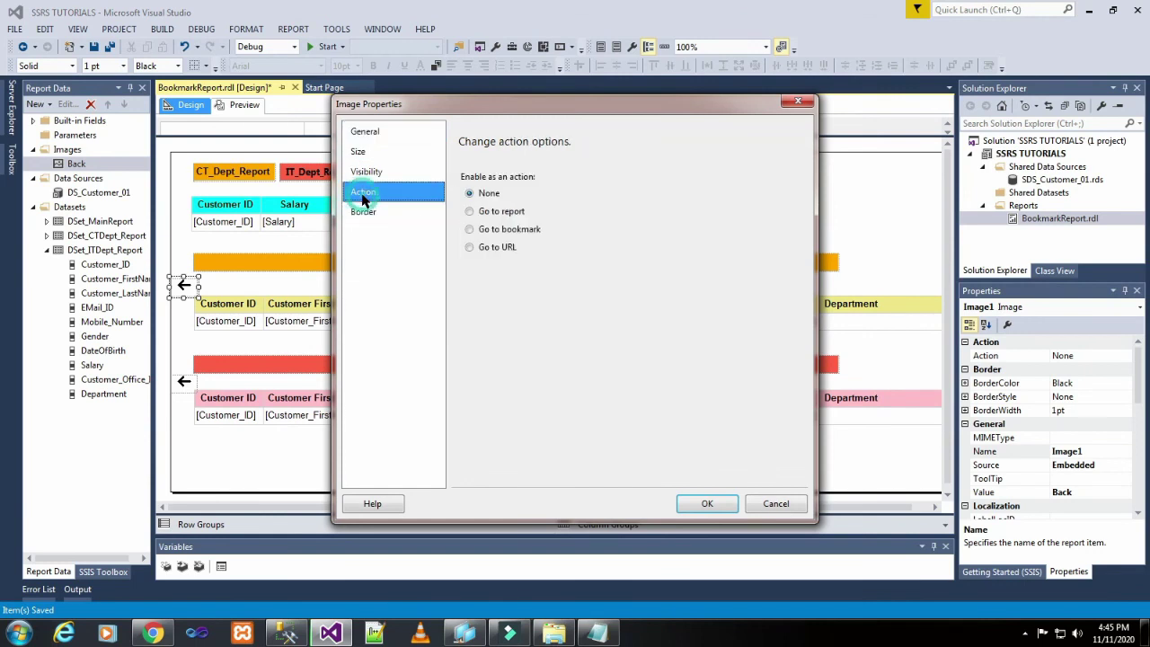
{"action": "left_click", "coordinate": [470, 229]}
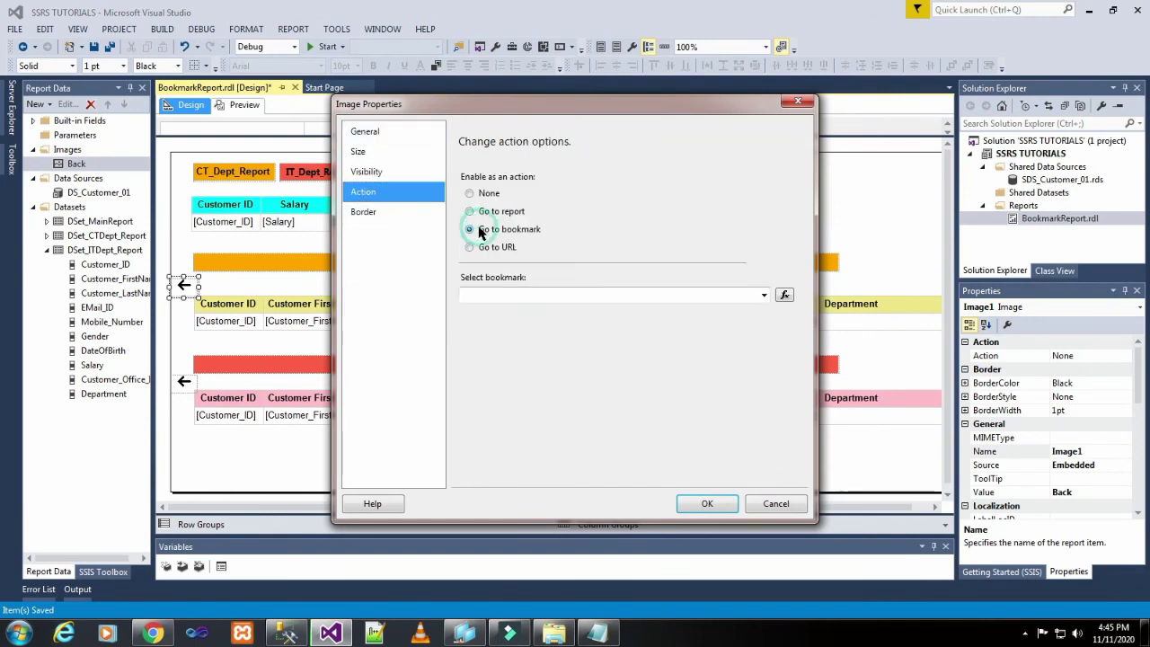
{"action": "left_click", "coordinate": [520, 294]}
{"action": "key", "text": "ctrl+v"}
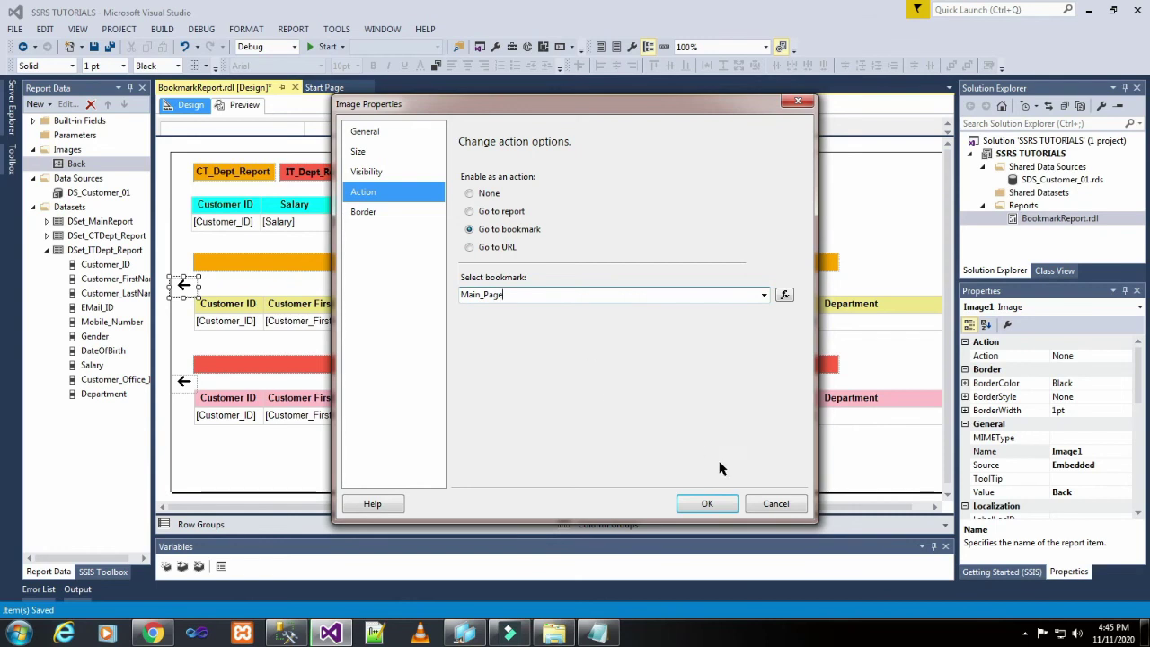
{"action": "left_click", "coordinate": [709, 503]}
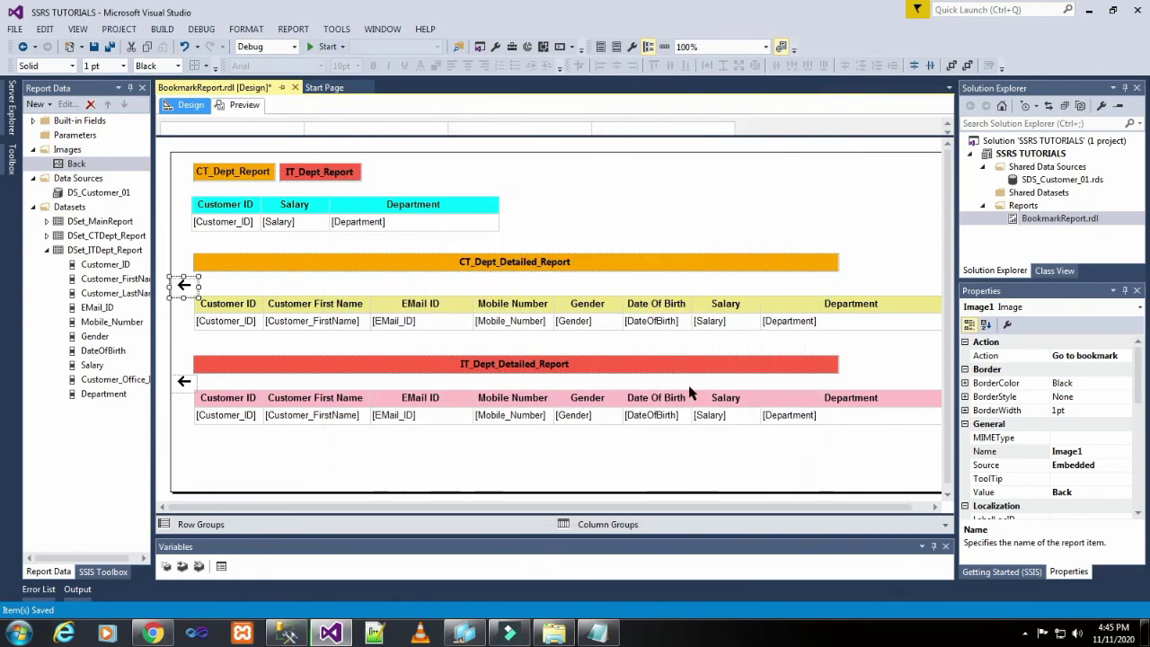
Set the action of the IT section's Back image to Go to bookmark with Main_Page as the bookmark
{"action": "left_click", "coordinate": [186, 386]}
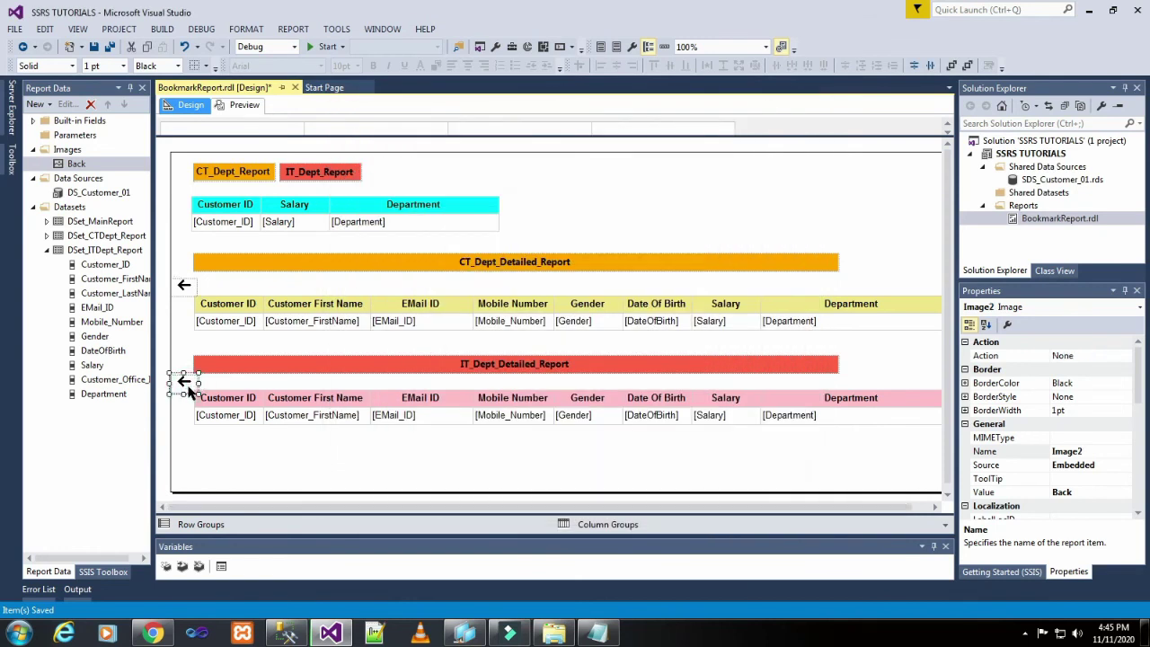
{"action": "right_click", "coordinate": [187, 387]}
{"action": "left_click", "coordinate": [225, 504]}
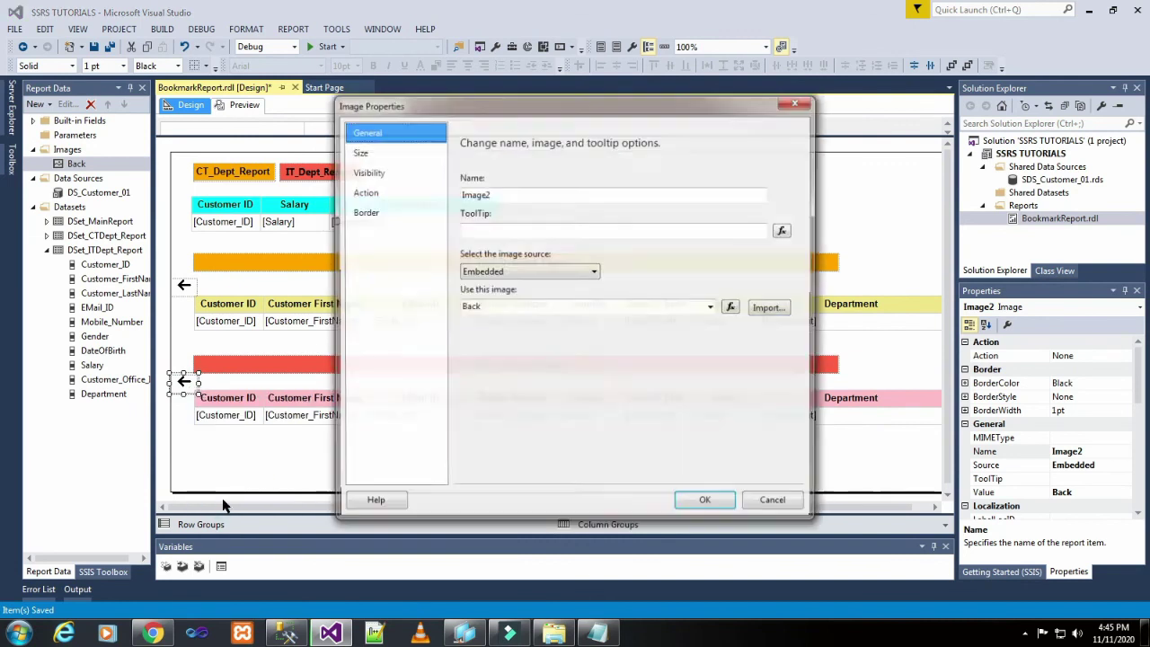
{"action": "left_click", "coordinate": [393, 202]}
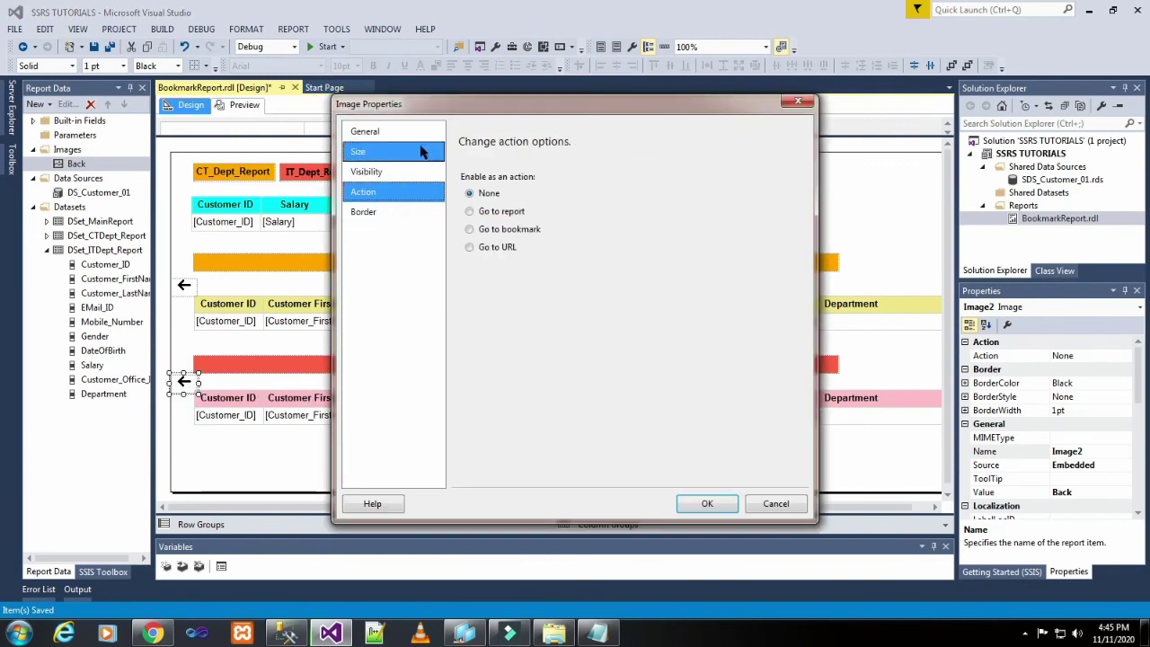
{"action": "left_click", "coordinate": [536, 231]}
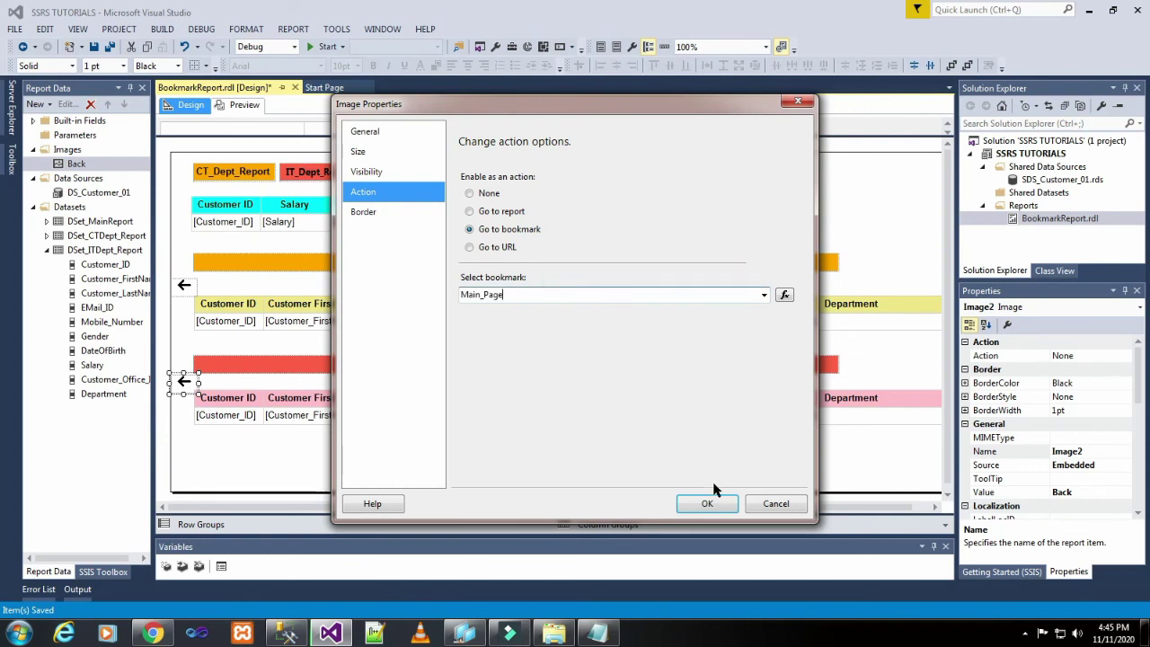
{"action": "left_click", "coordinate": [710, 504]}
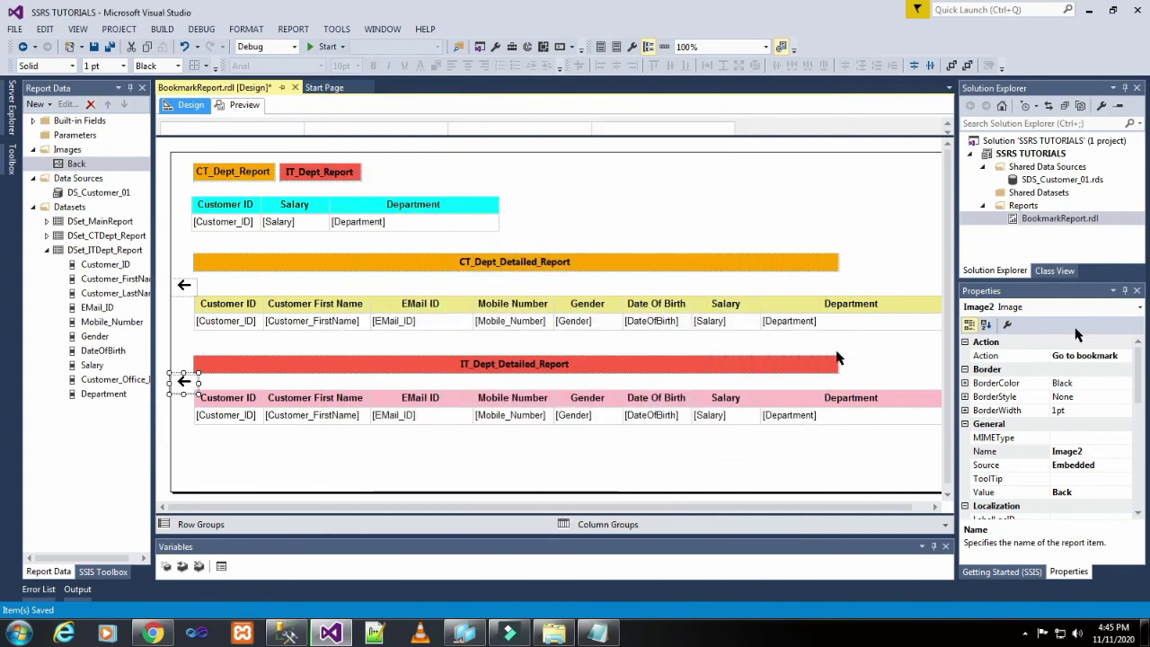
Save the report and test the CT_Dept_Report link, its Back image and the IT_Dept_Report link in the preview
{"action": "left_click", "coordinate": [94, 46]}
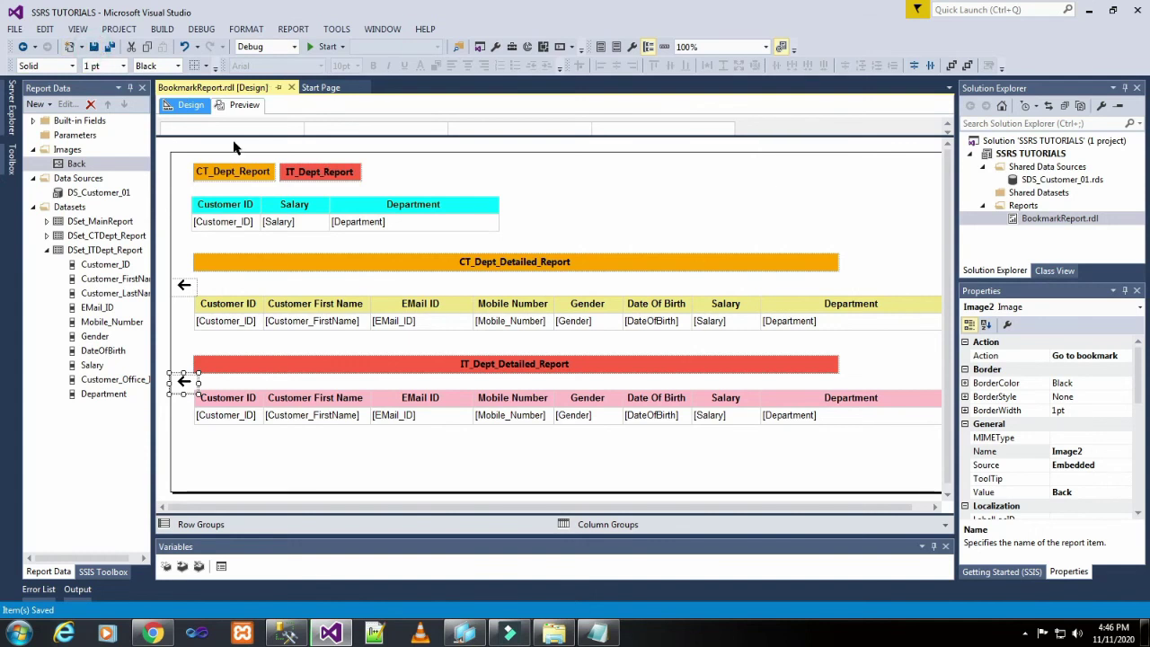
{"action": "left_click", "coordinate": [247, 106]}
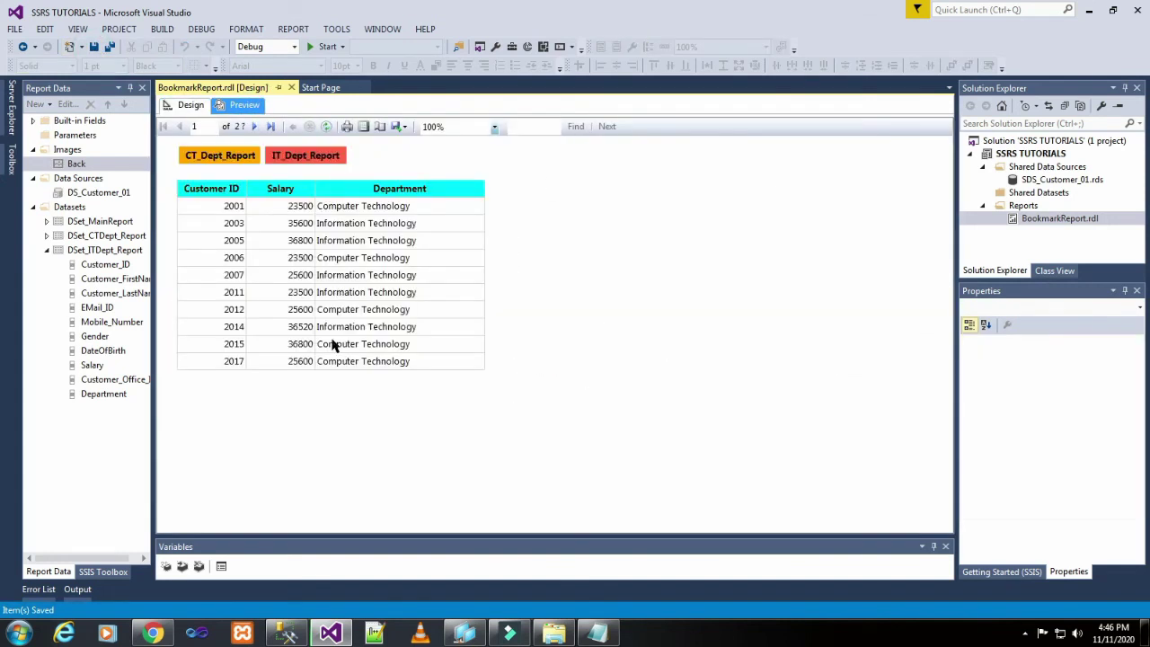
{"action": "left_click", "coordinate": [212, 154]}
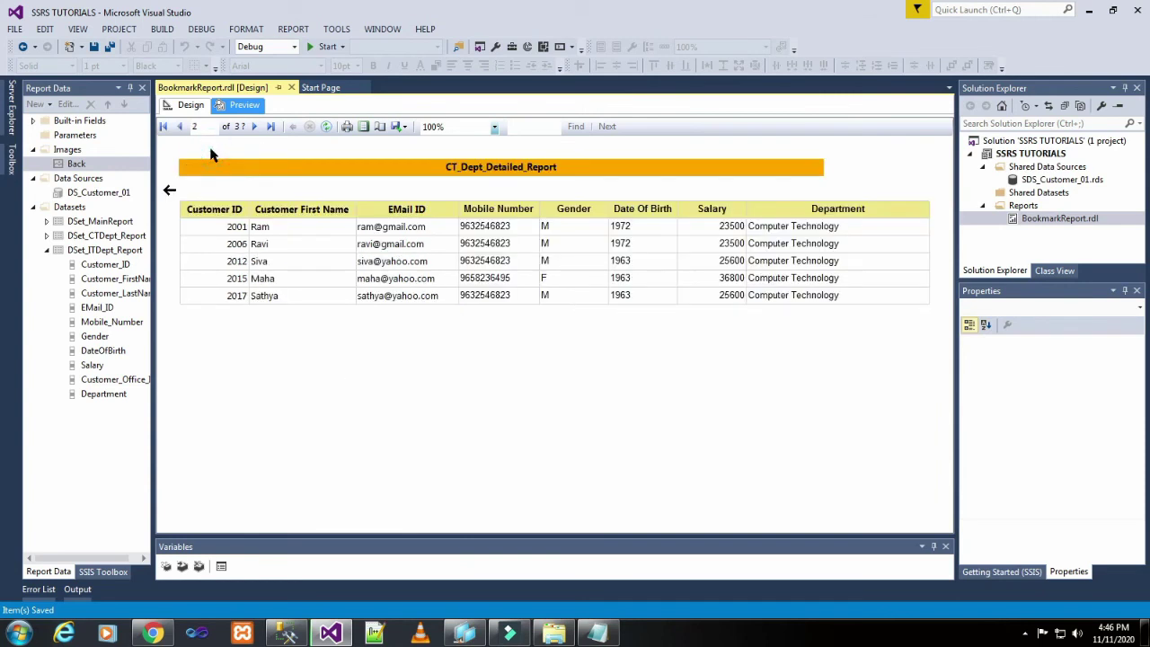
{"action": "left_click", "coordinate": [170, 186]}
{"action": "left_click", "coordinate": [292, 158]}
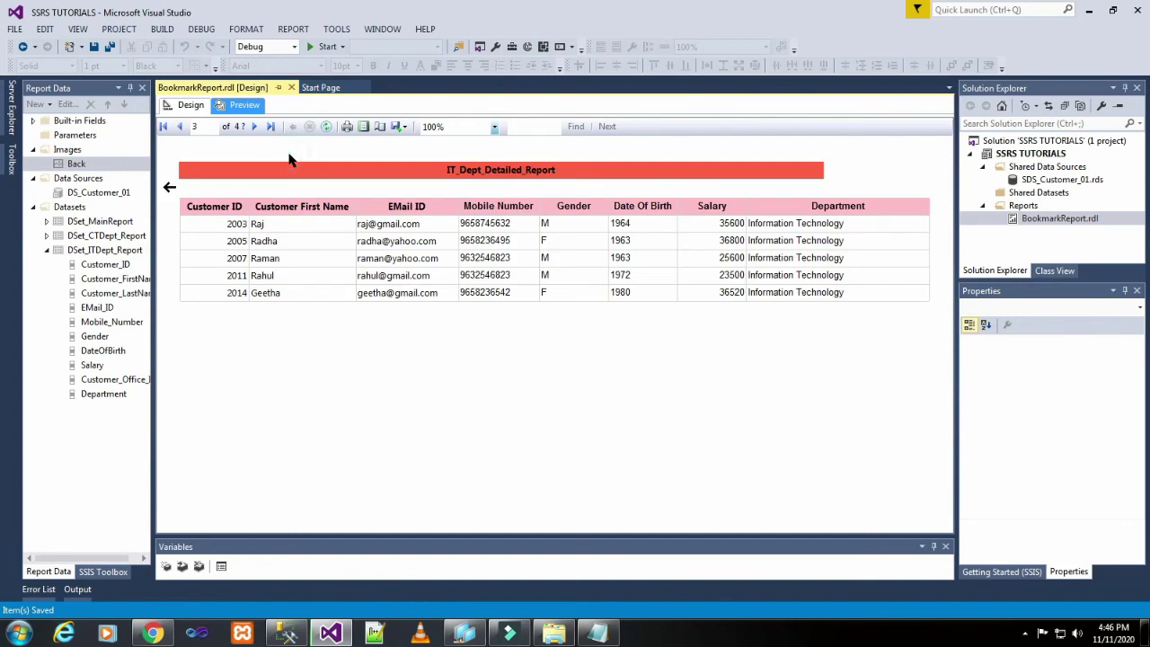
Test the IT section's Back image in the preview, and start the project to deploy and open BookmarkReport from the report server in Chrome
{"action": "left_click", "coordinate": [170, 188]}
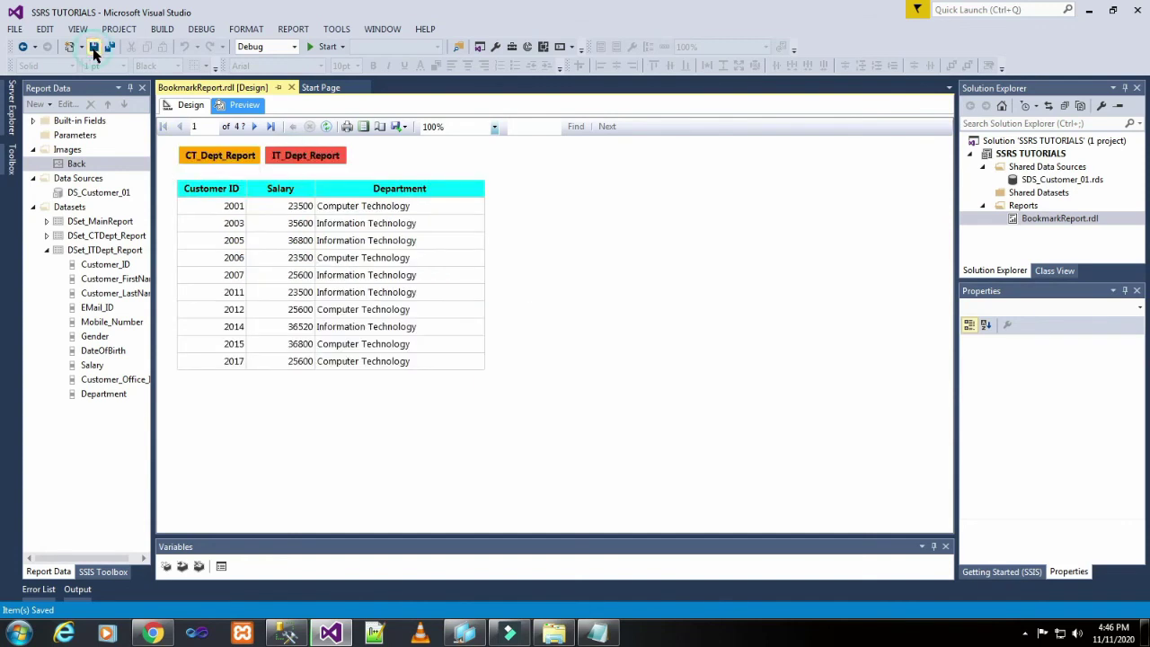
{"action": "left_click", "coordinate": [316, 50]}
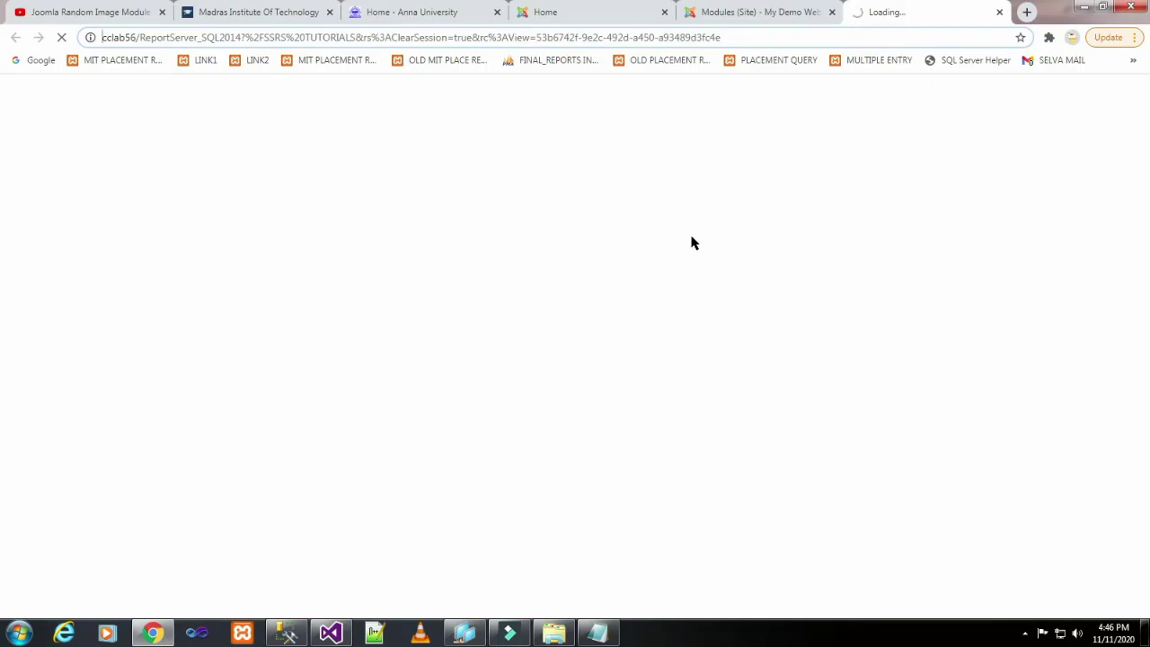
{"action": "left_click", "coordinate": [430, 41]}
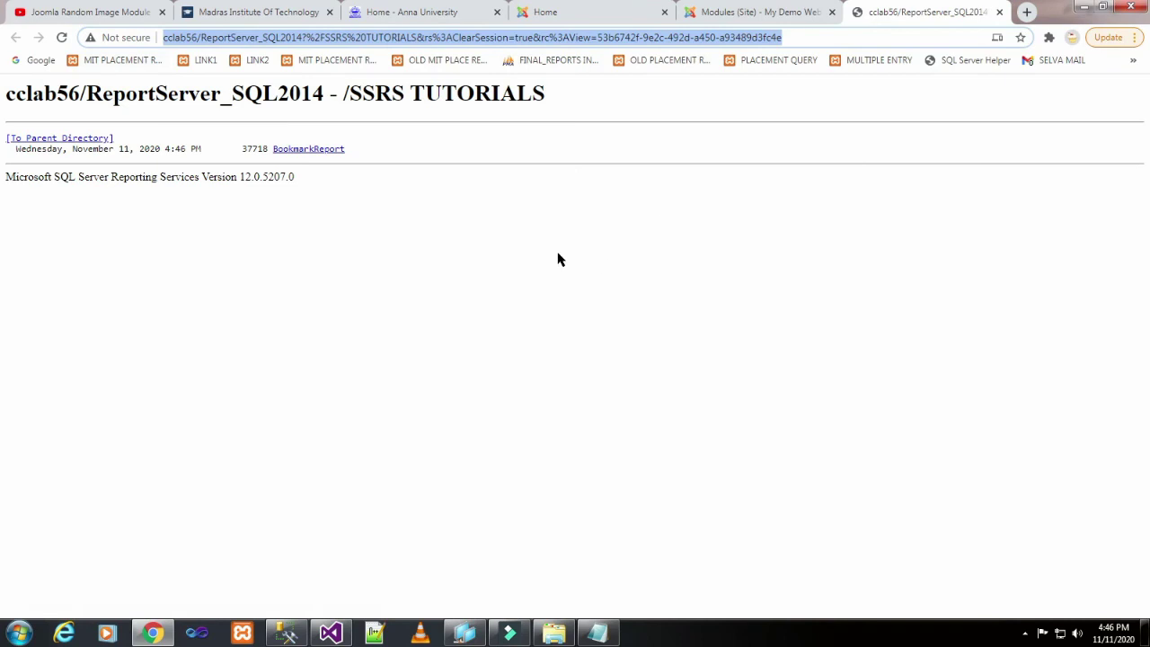
{"action": "left_click", "coordinate": [333, 151]}
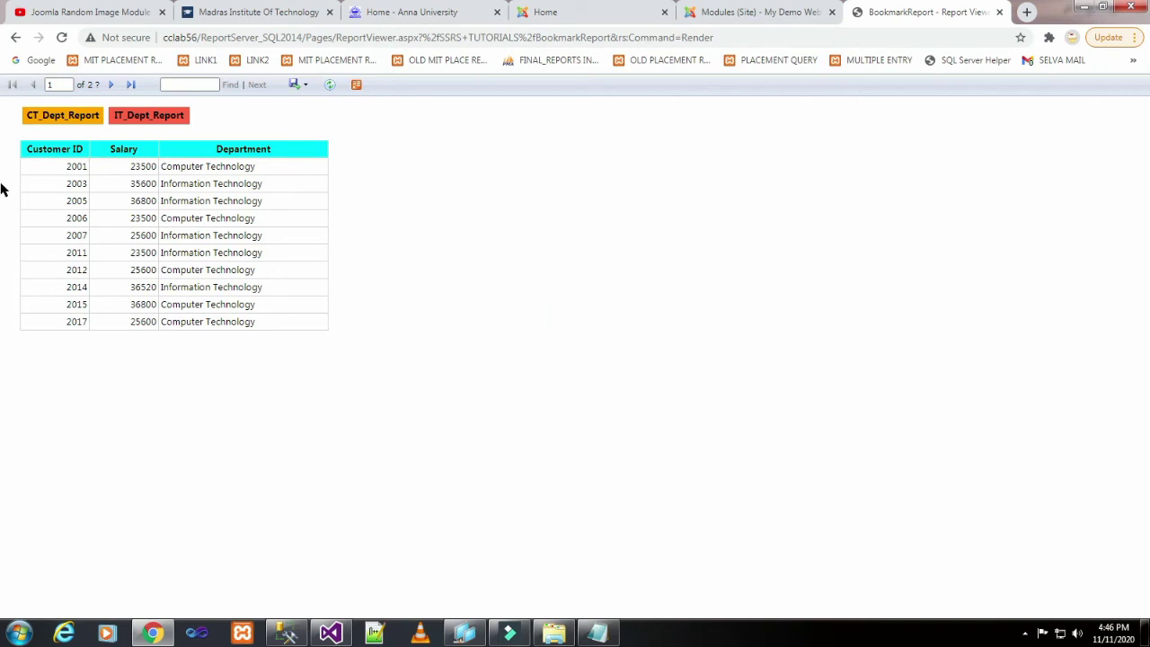
Test the CT_Dept_Report and IT_Dept_Report links in the deployed report, returning to the main page with each section's Back image
{"action": "left_click", "coordinate": [77, 122]}
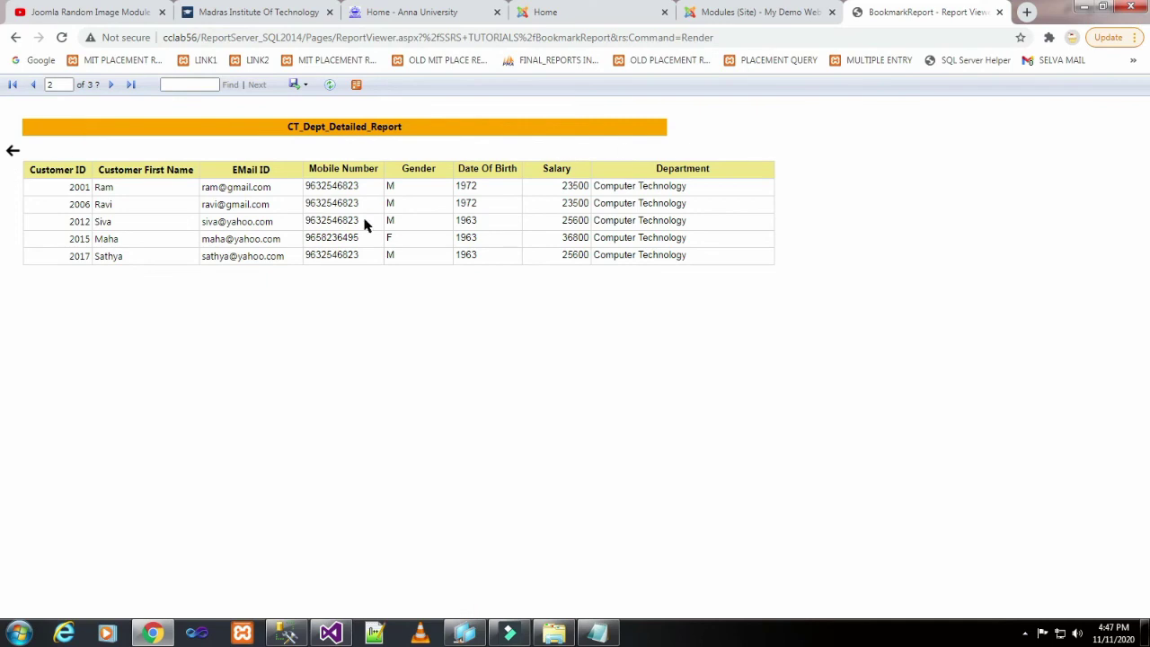
{"action": "left_click", "coordinate": [12, 150]}
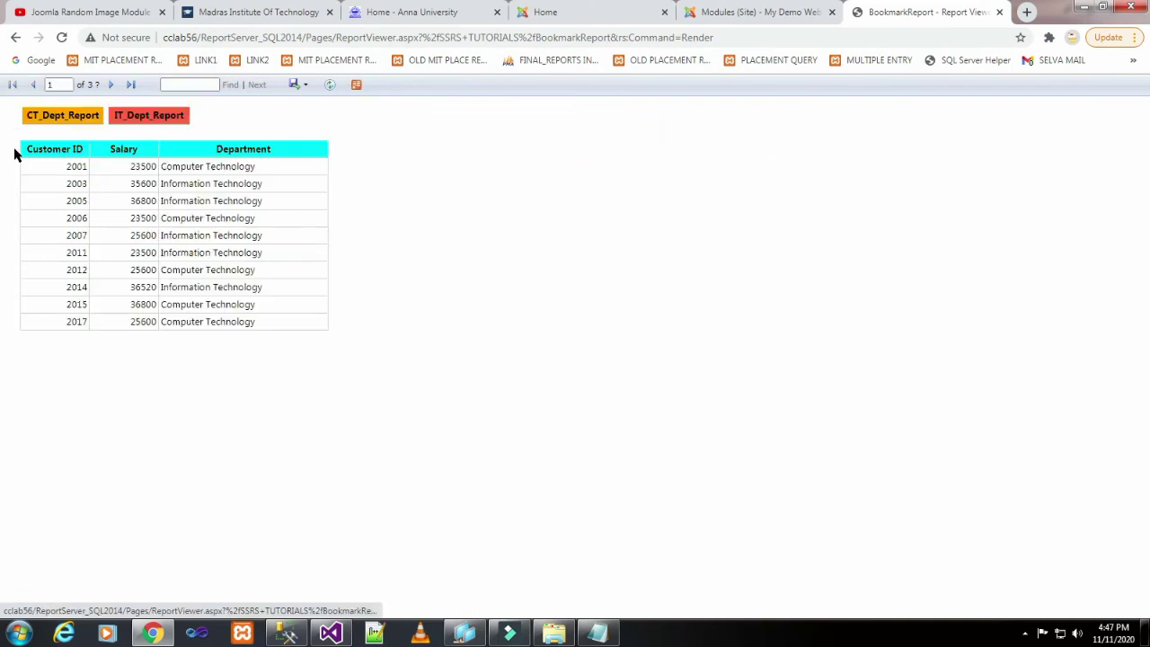
{"action": "left_click", "coordinate": [141, 116]}
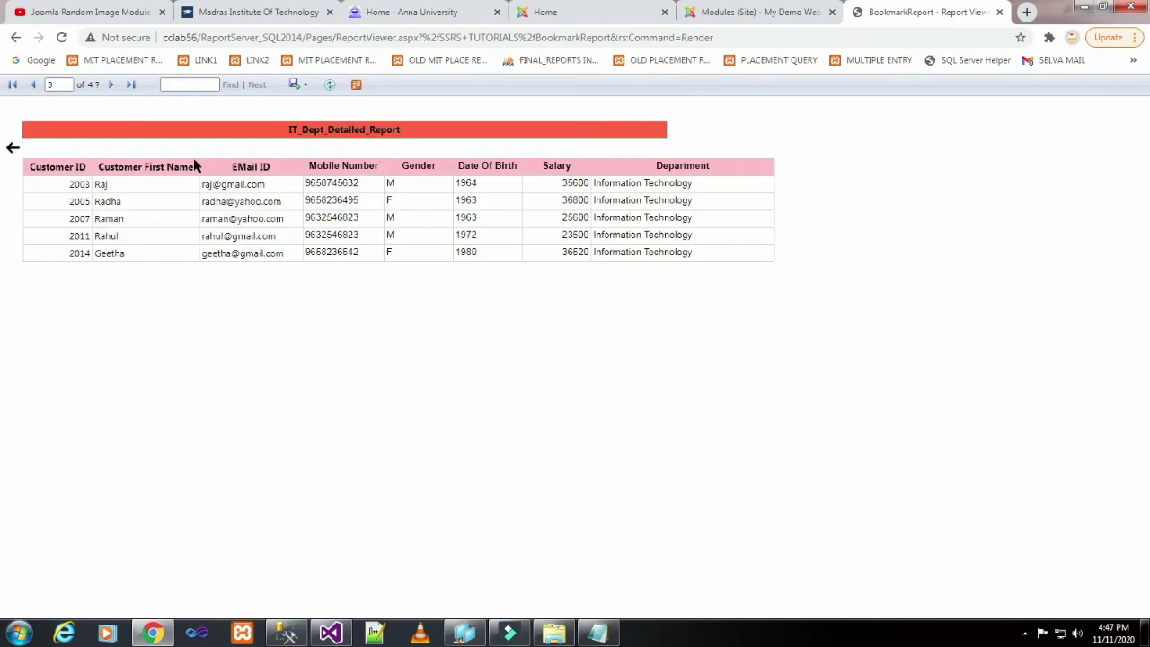
{"action": "left_click", "coordinate": [12, 149]}
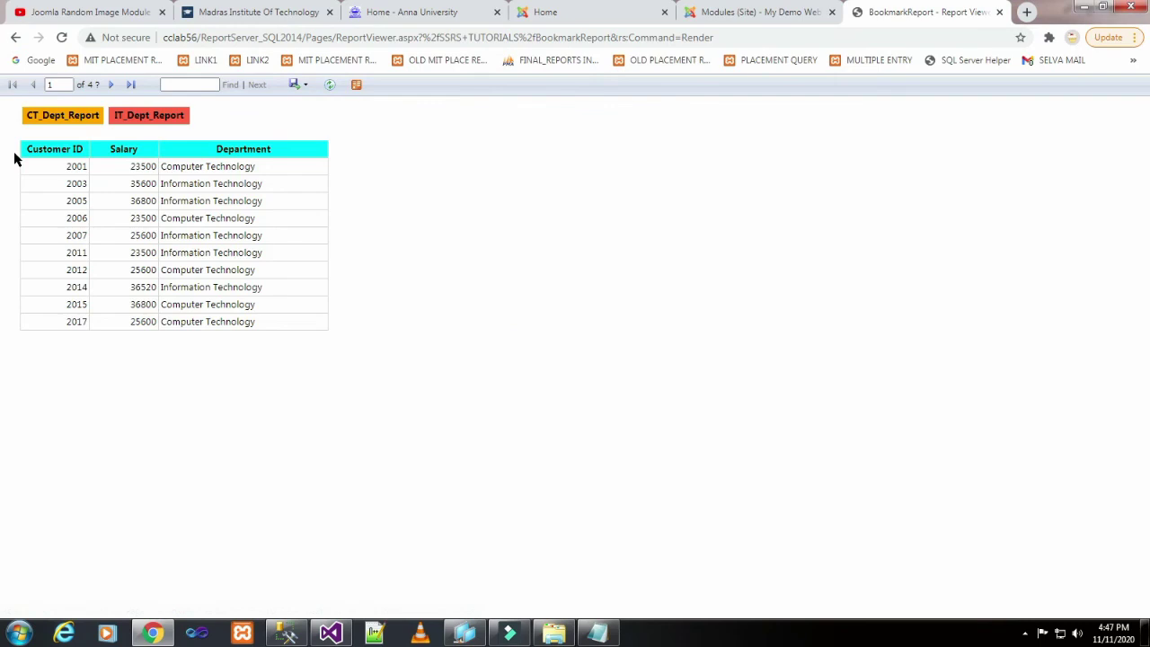